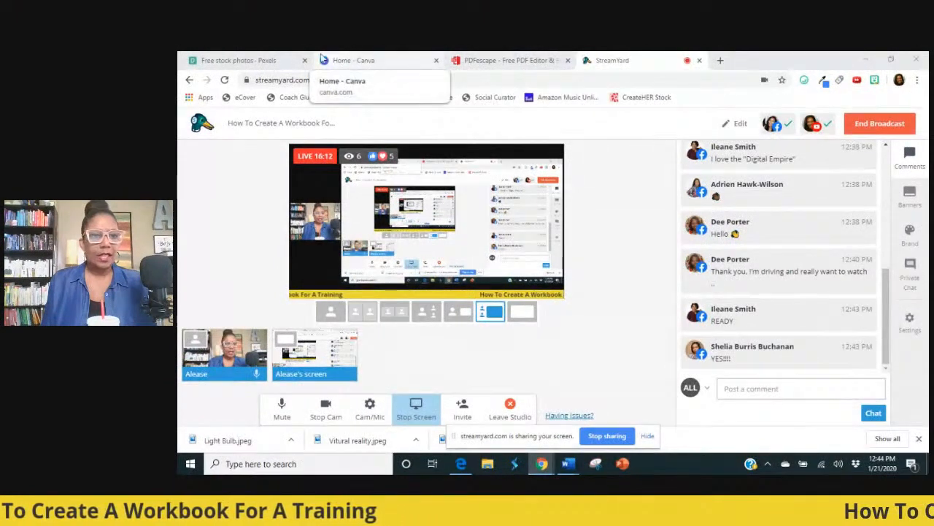
Step: Look over the free stock photos on the Pexels home page and hide the screen-sharing notice
click(246, 59)
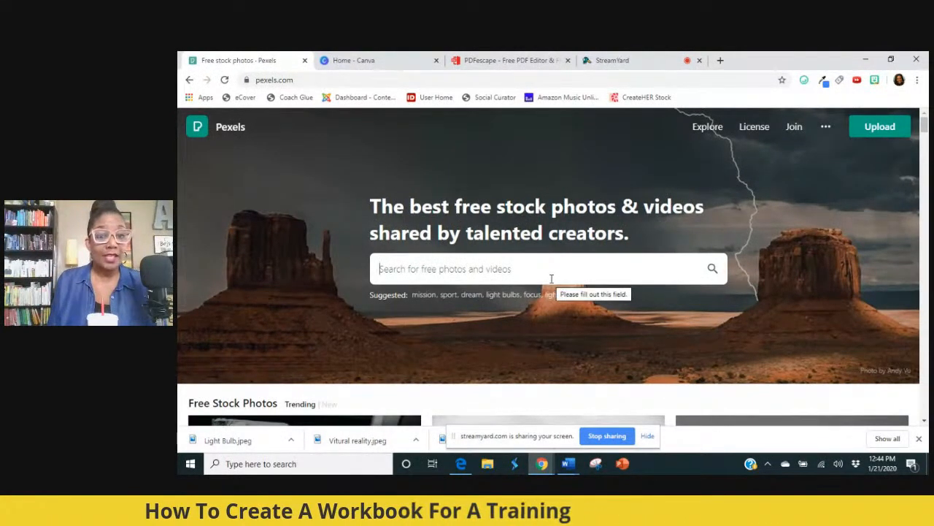
scroll(551, 283, down, 1)
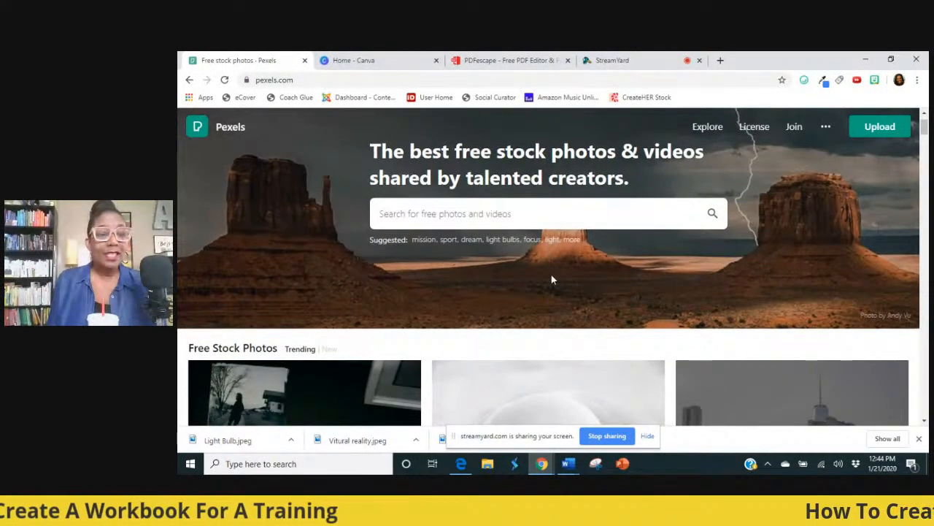
scroll(552, 279, down, 2)
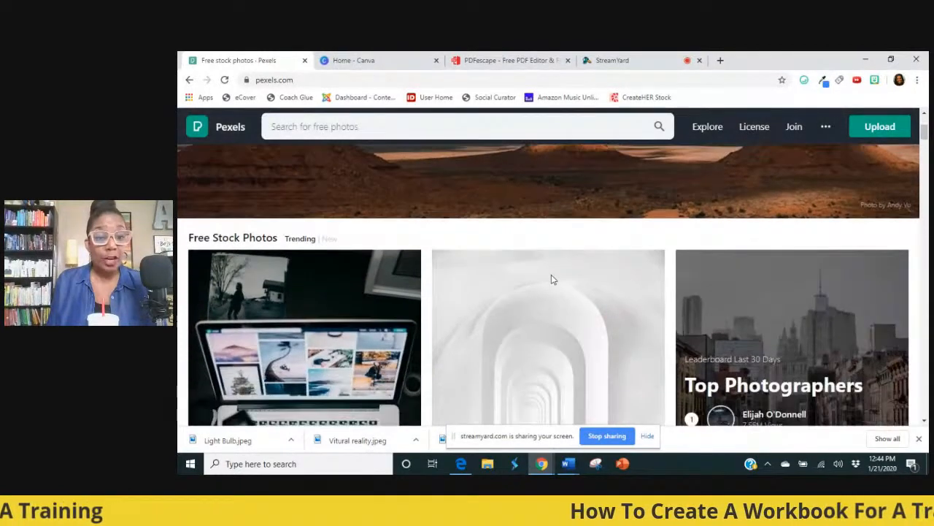
scroll(552, 280, down, 6)
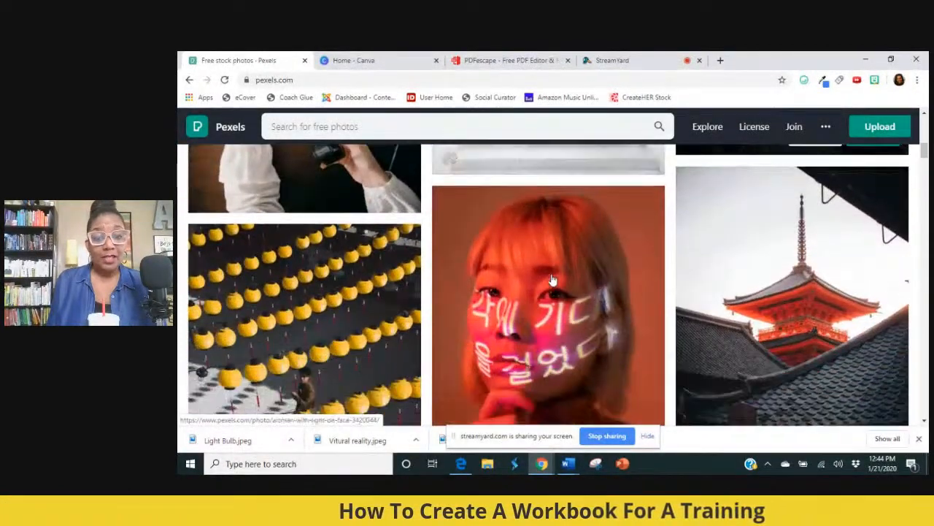
scroll(552, 281, up, 1)
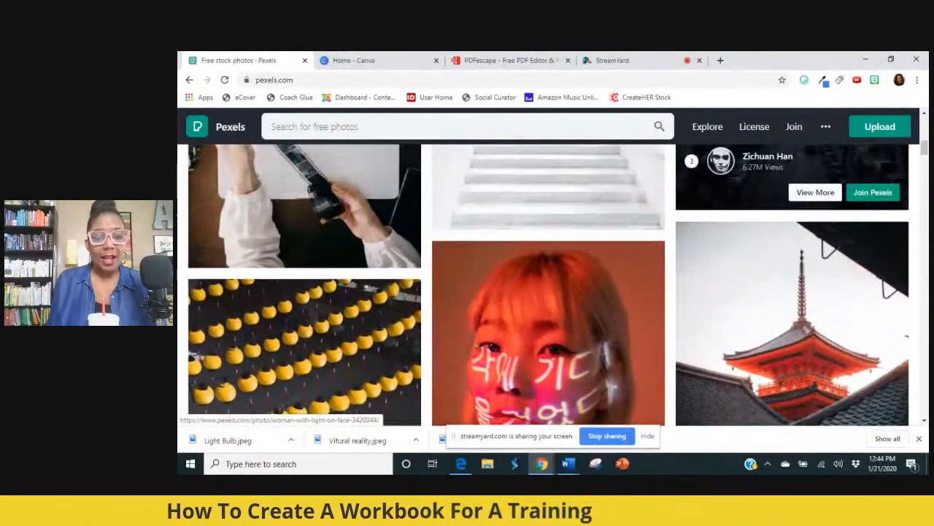
click(649, 438)
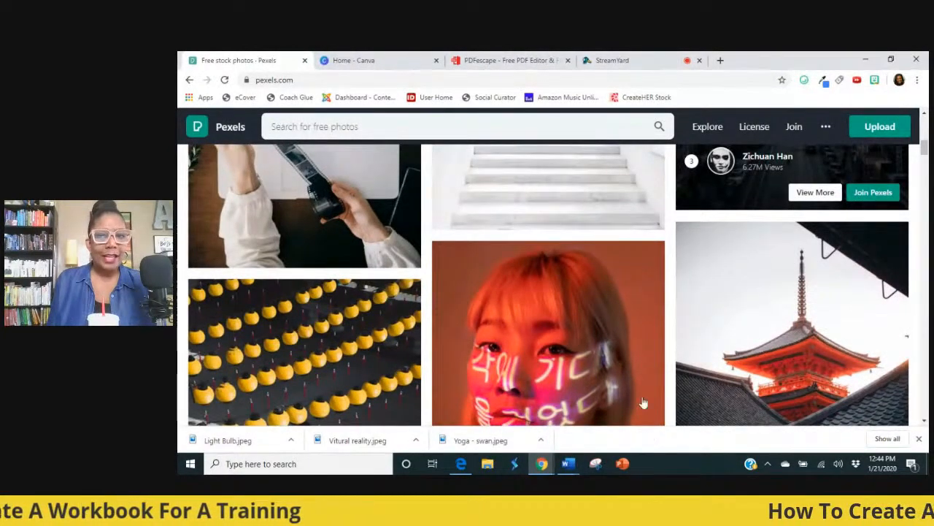
scroll(617, 313, up, 6)
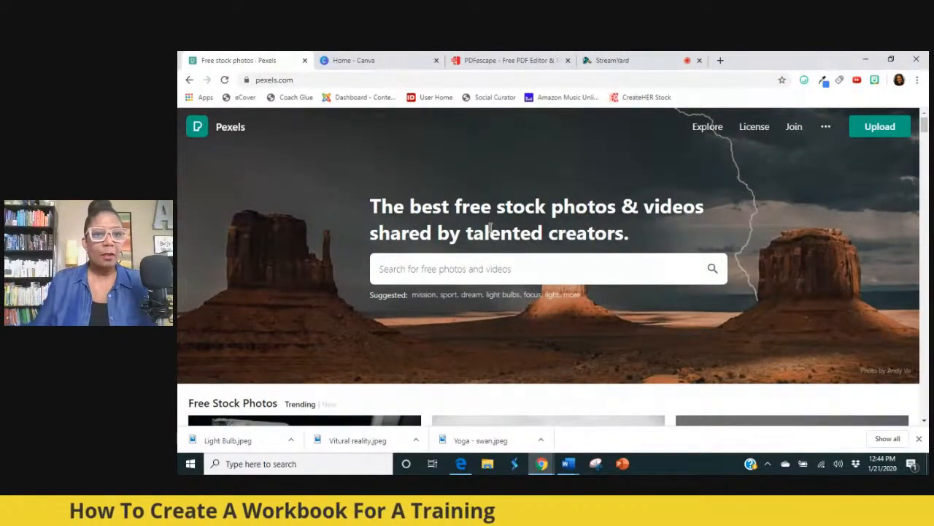
Step: Look through the design types and saved designs on the Canva home page
click(398, 58)
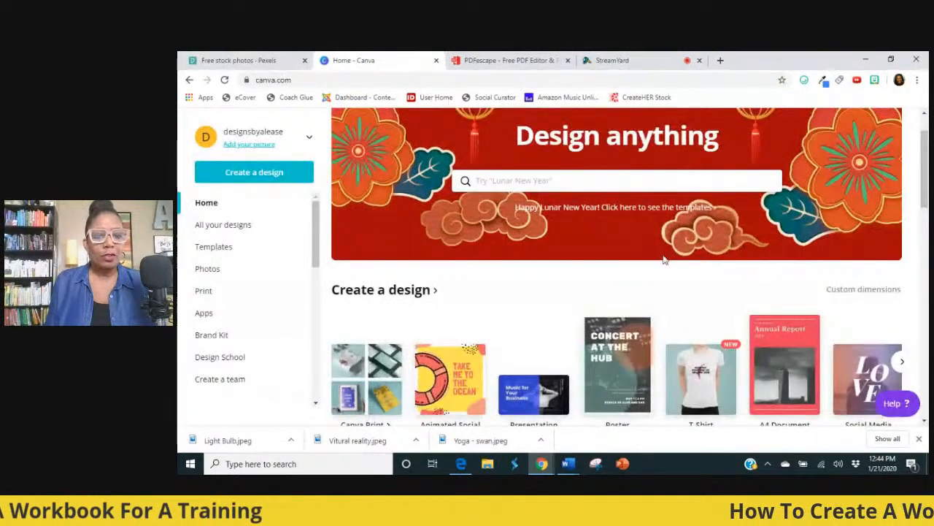
scroll(666, 258, down, 4)
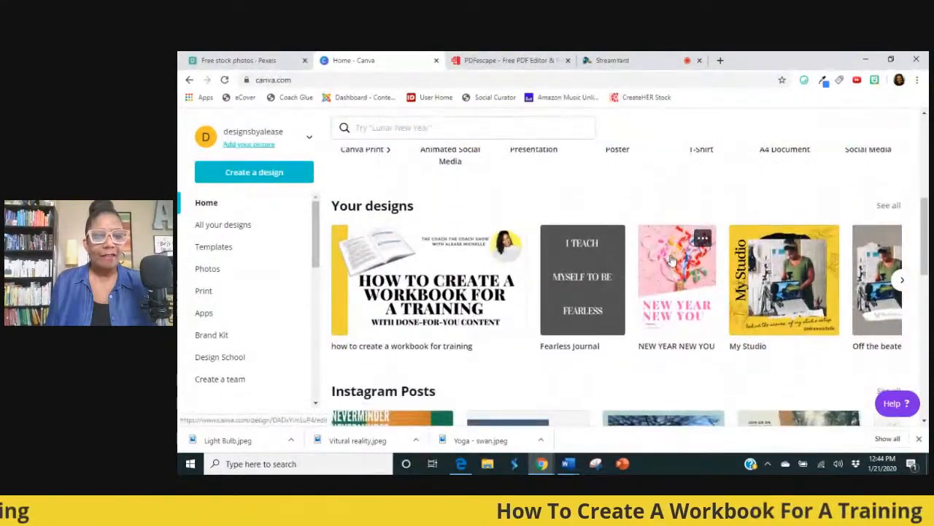
scroll(669, 261, up, 3)
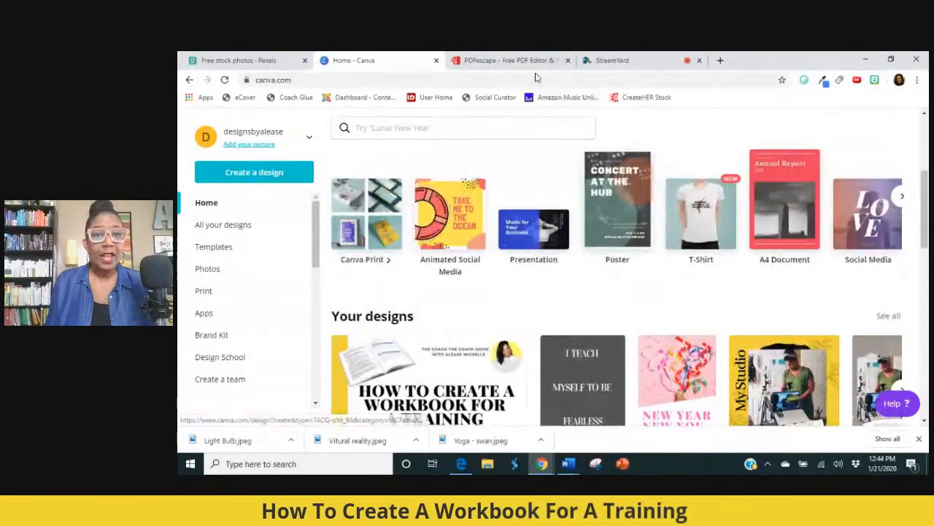
Step: Review the online and desktop editor options on the PDFescape page
click(523, 61)
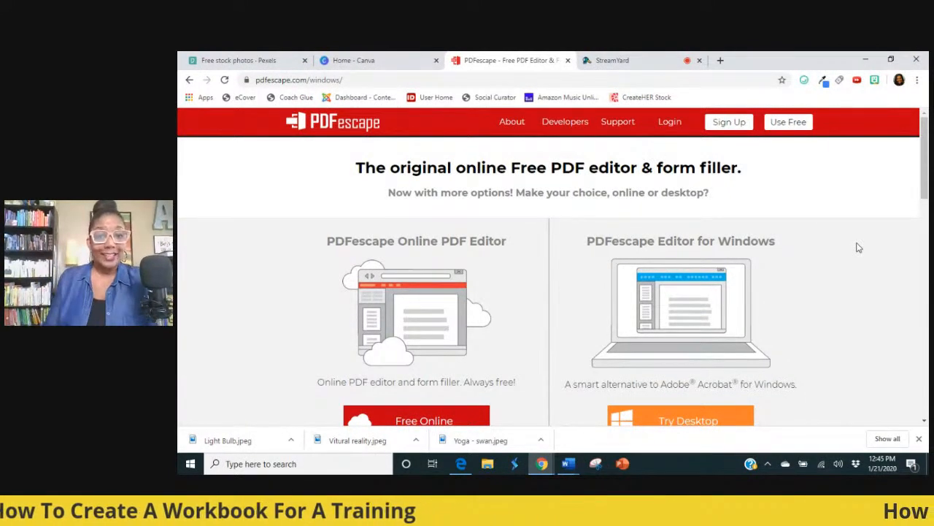
scroll(862, 250, down, 4)
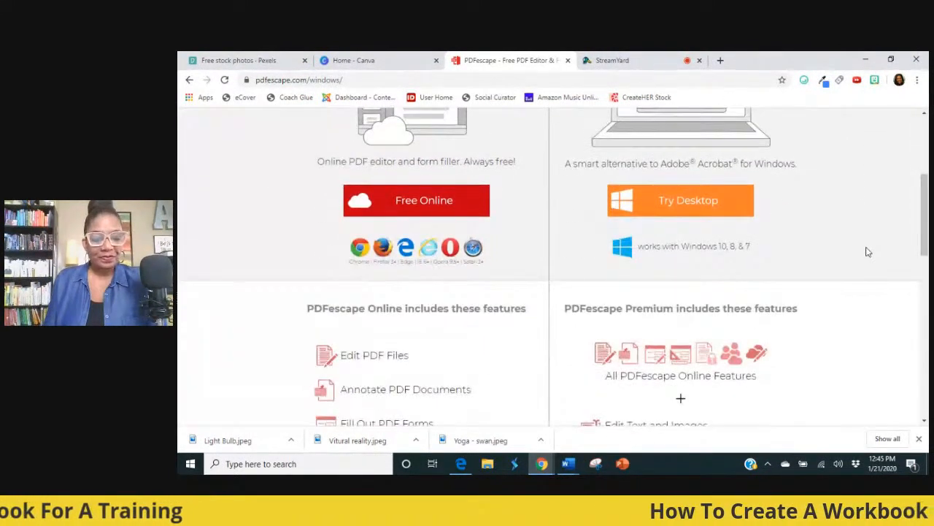
scroll(868, 251, up, 5)
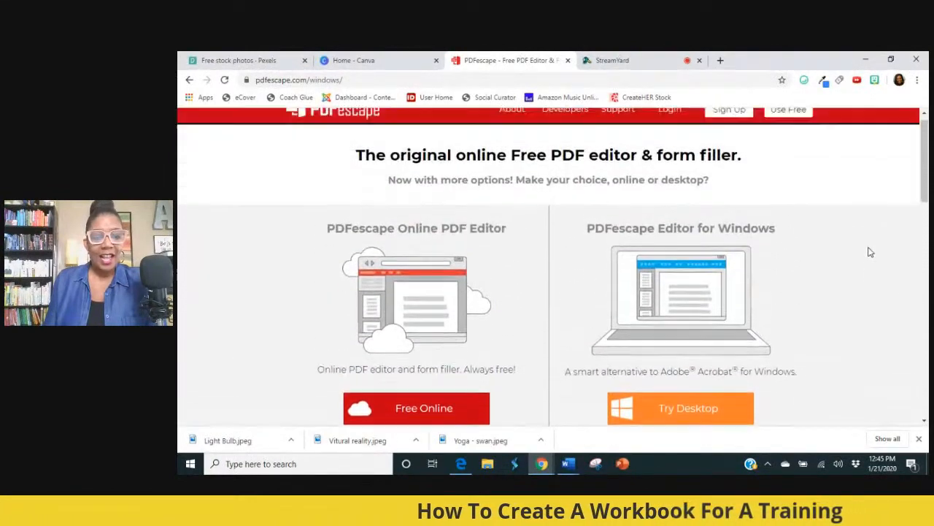
Step: Switch to Document2 in Word and skim its articles on achieving personal goals
click(570, 464)
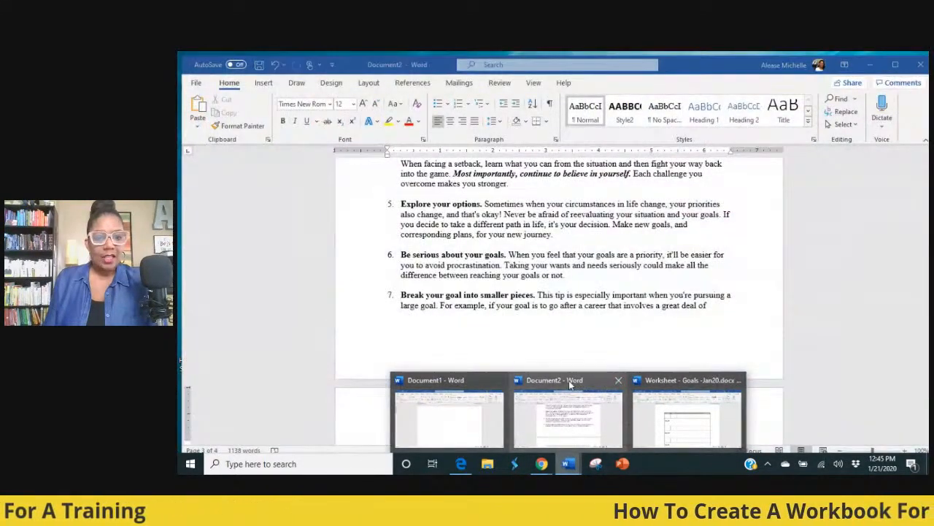
click(569, 379)
scroll(628, 311, up, 10)
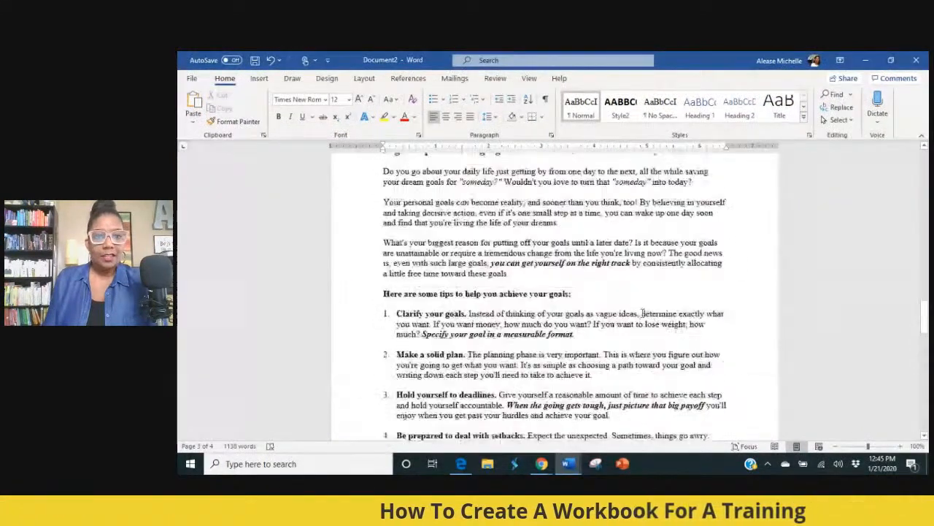
scroll(643, 314, up, 10)
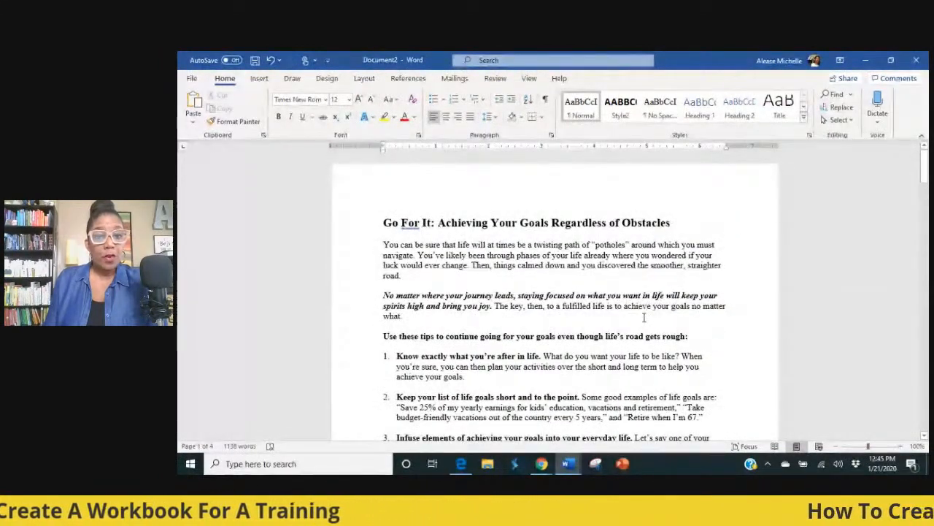
scroll(643, 316, down, 12)
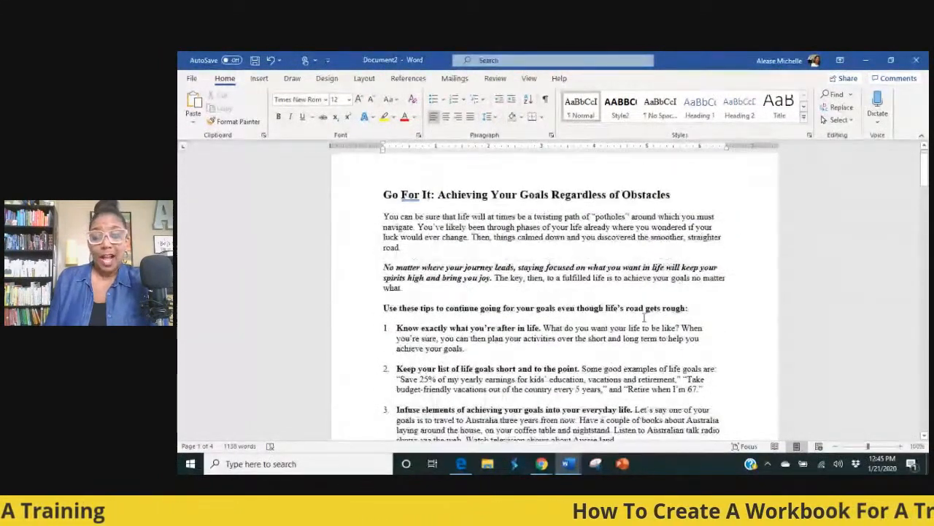
scroll(644, 317, down, 10)
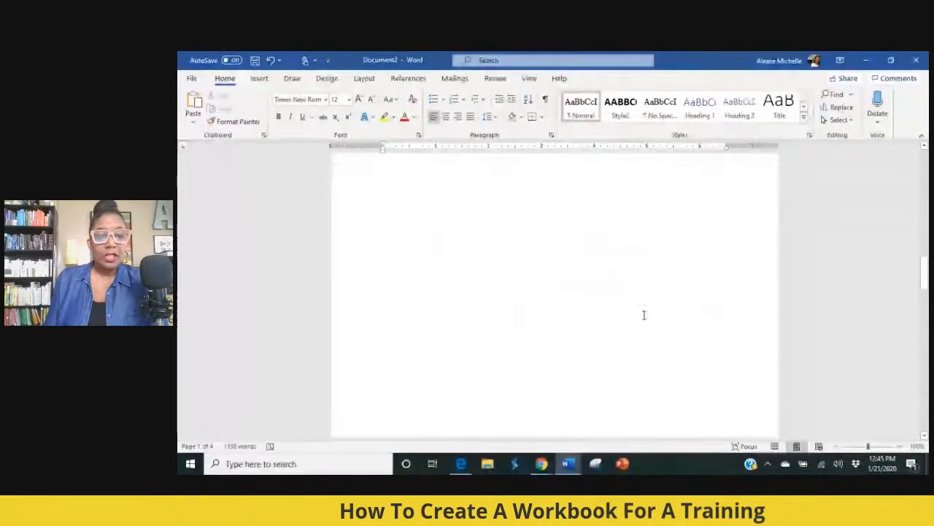
scroll(643, 317, down, 1)
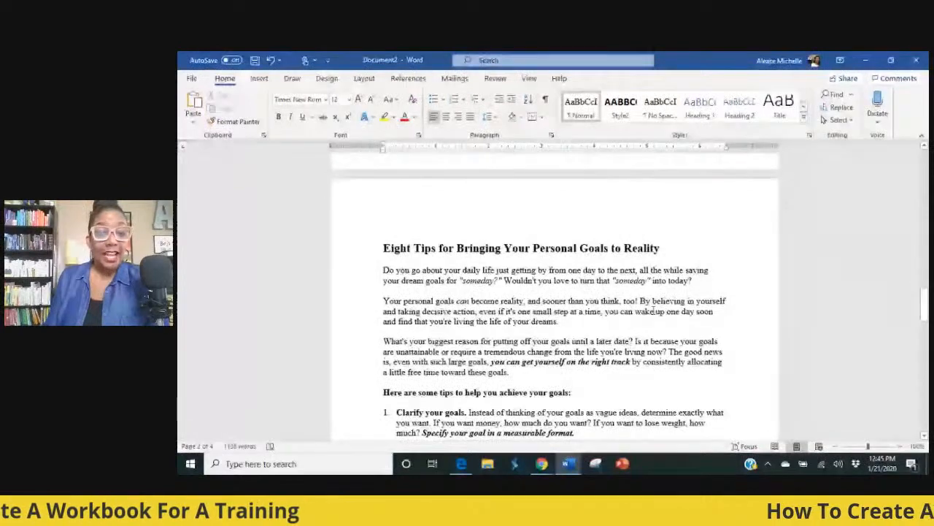
scroll(654, 310, down, 5)
Step: Open the Worksheet - Goals -Jan20.docx window and review the 90-Day Goal Planner from its first page
mouse_move(569, 463)
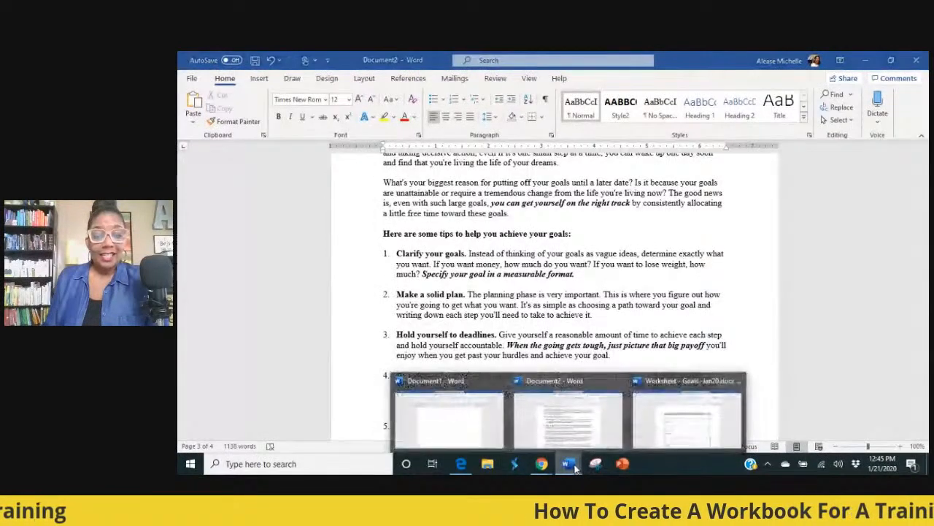
click(674, 403)
scroll(738, 335, up, 10)
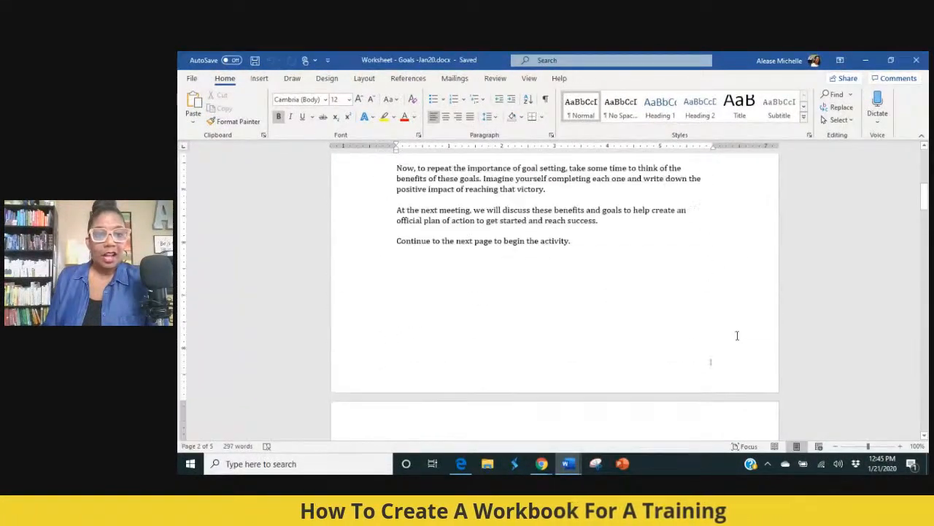
scroll(739, 336, up, 3)
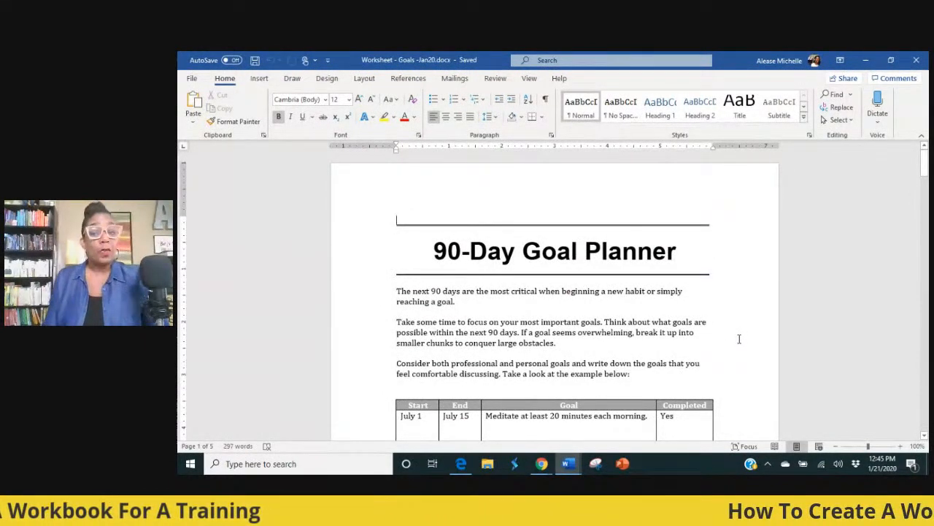
scroll(736, 339, down, 3)
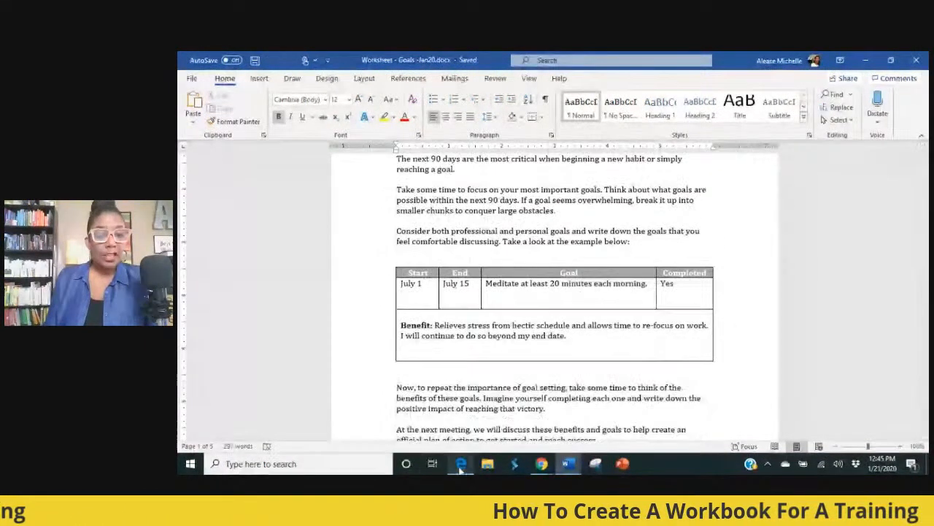
Step: Switch to the New Year New You workbook PDF in Edge, page through to its end and back to the Eight Tips article
click(461, 465)
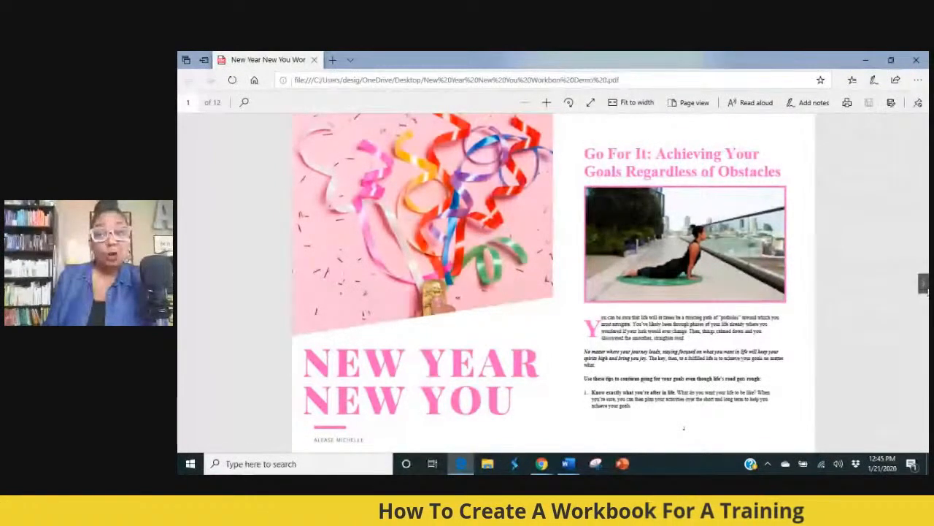
click(924, 284)
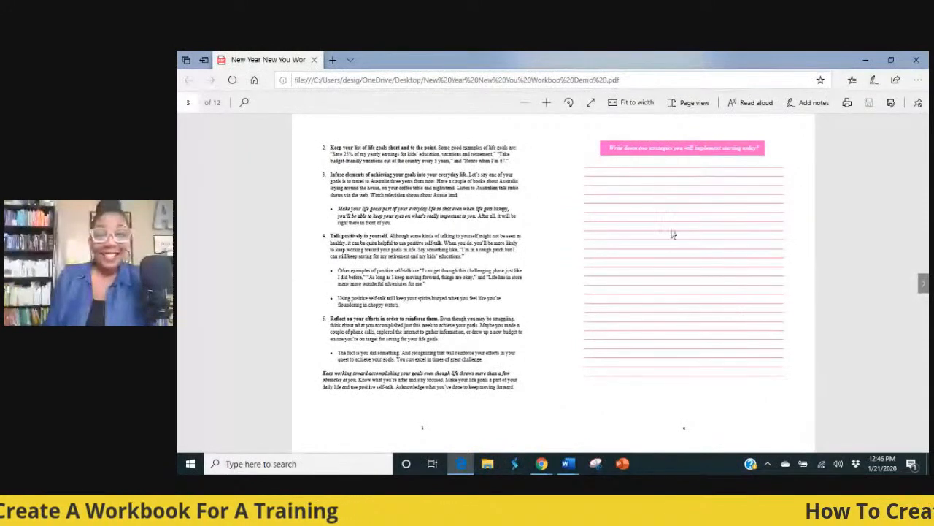
click(924, 282)
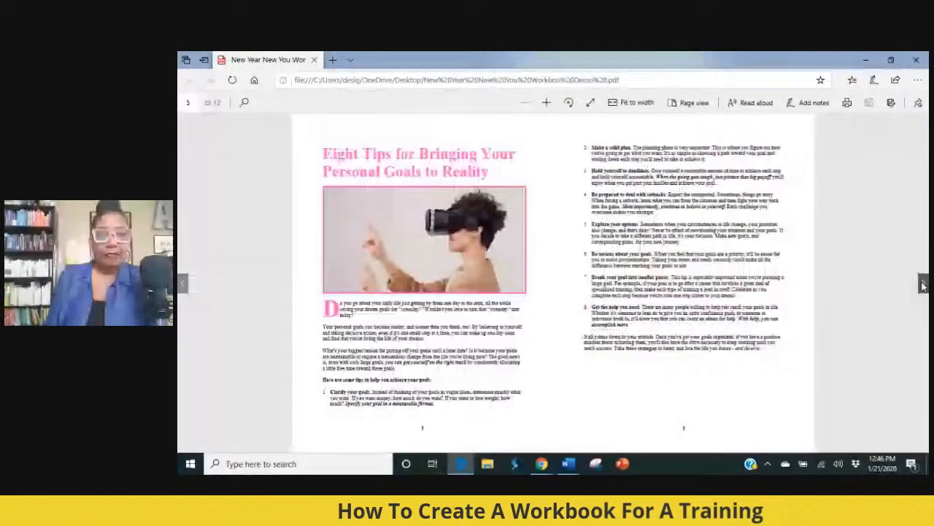
click(923, 282)
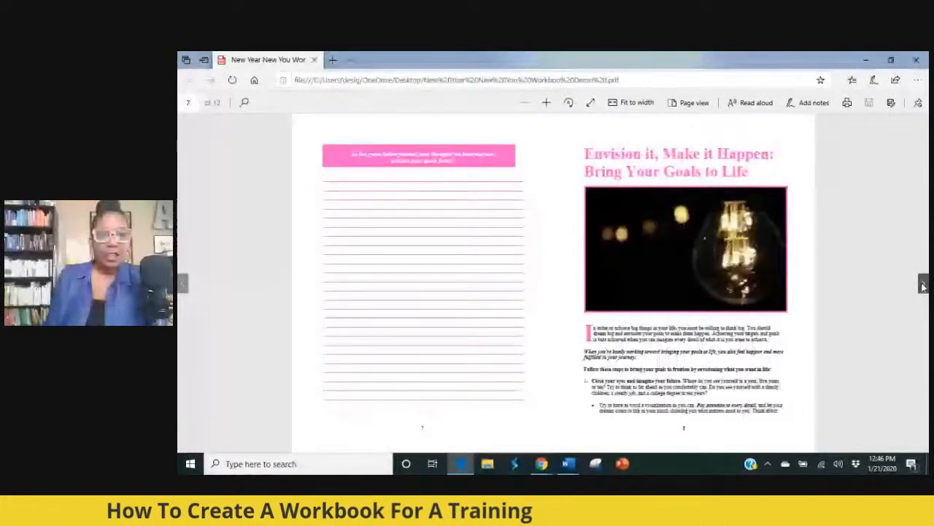
click(924, 285)
click(923, 285)
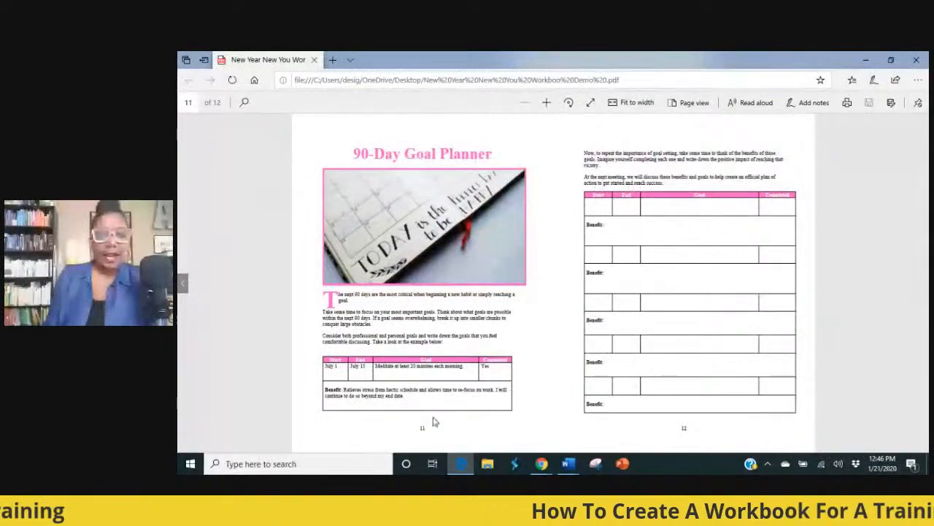
click(184, 286)
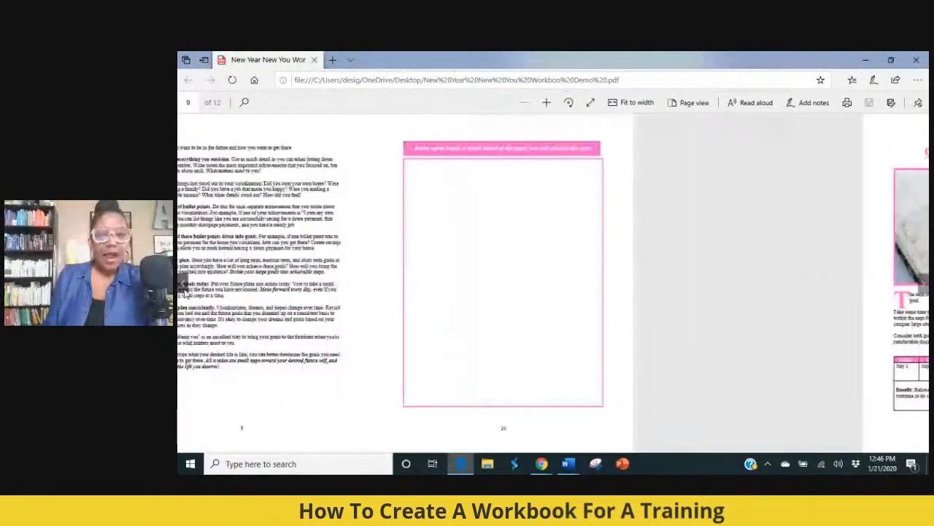
click(184, 286)
click(184, 286)
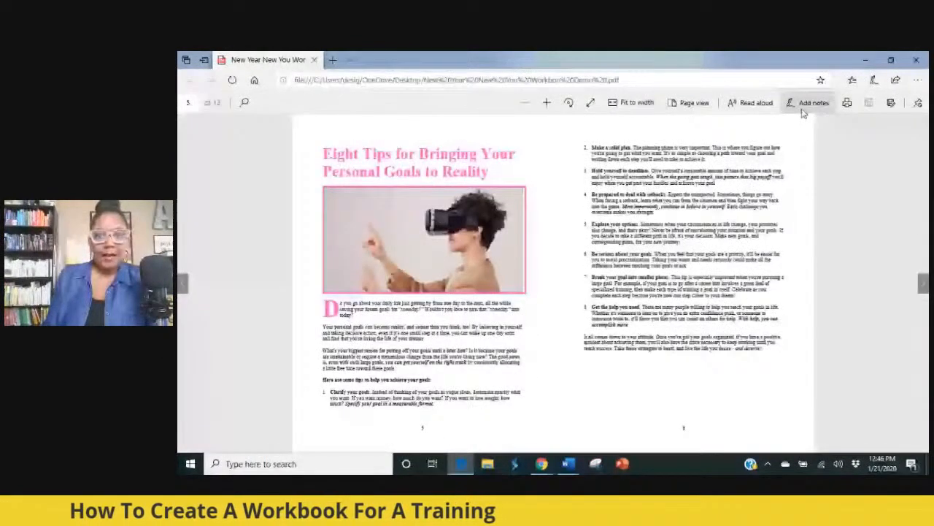
Step: Minimize the workbook PDF and bring the blank Document1 to the front in Word
click(866, 59)
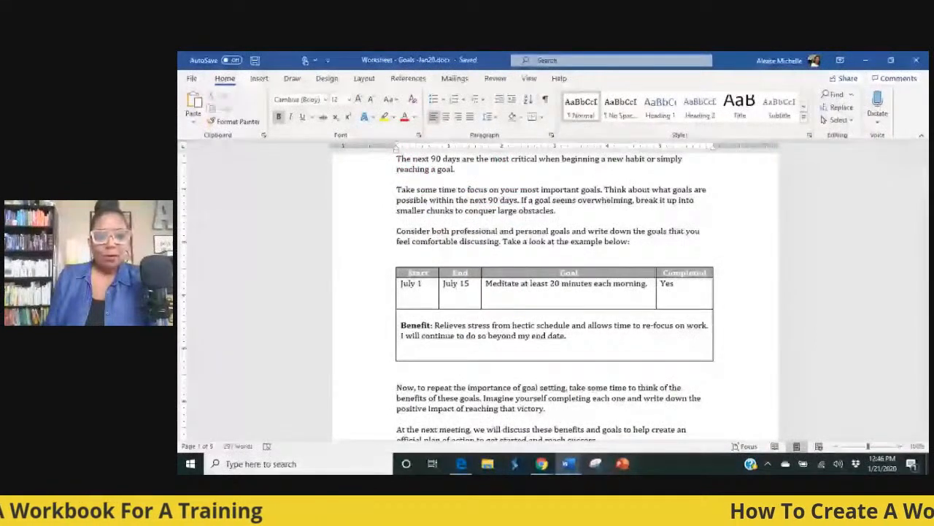
mouse_move(568, 463)
click(457, 419)
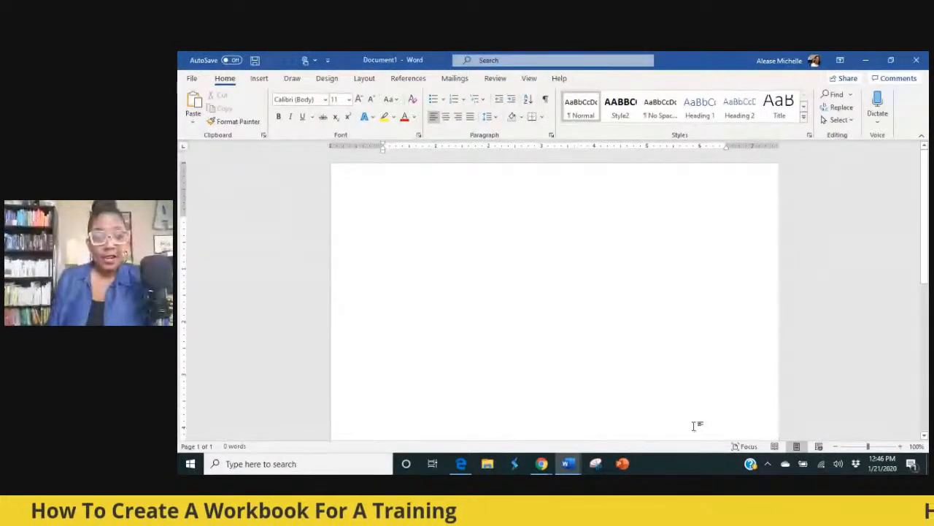
Step: Switch to the StreamYard studio in Chrome and set the broadcast to the screen-only layout
mouse_move(545, 469)
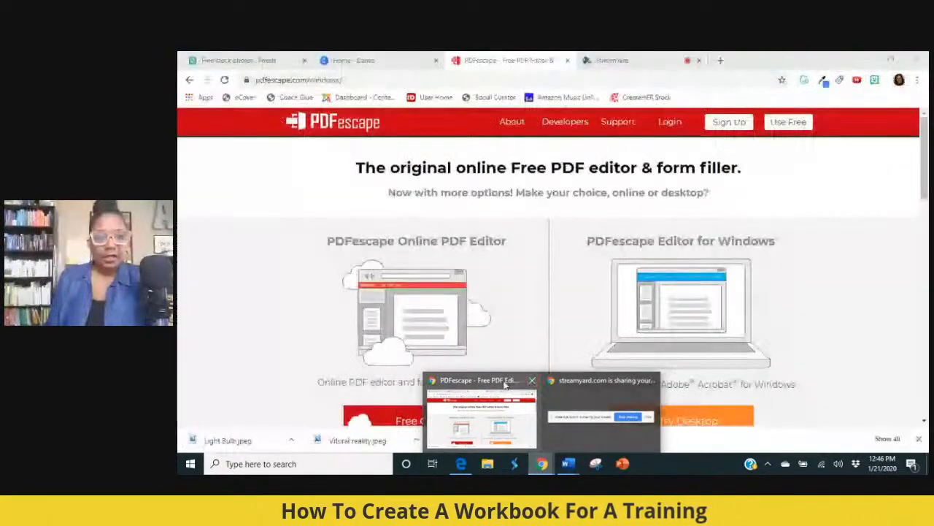
click(505, 385)
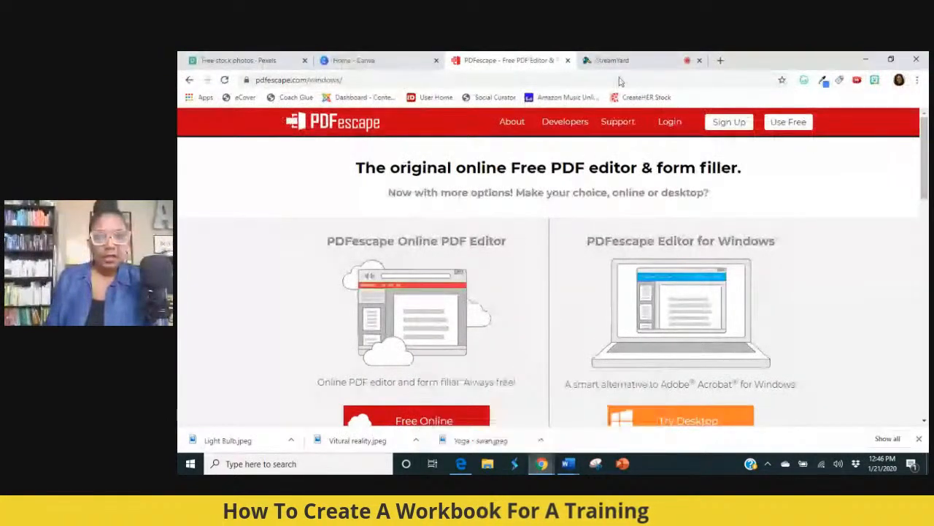
click(612, 60)
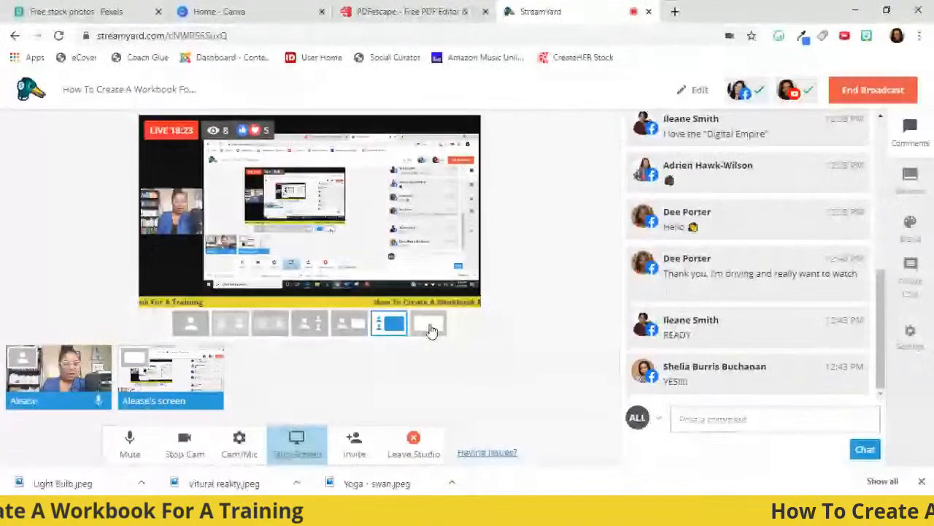
Step: Return from StreamYard to the blank Document1 in Word and enter "Cover page" five lines down the first page
click(524, 315)
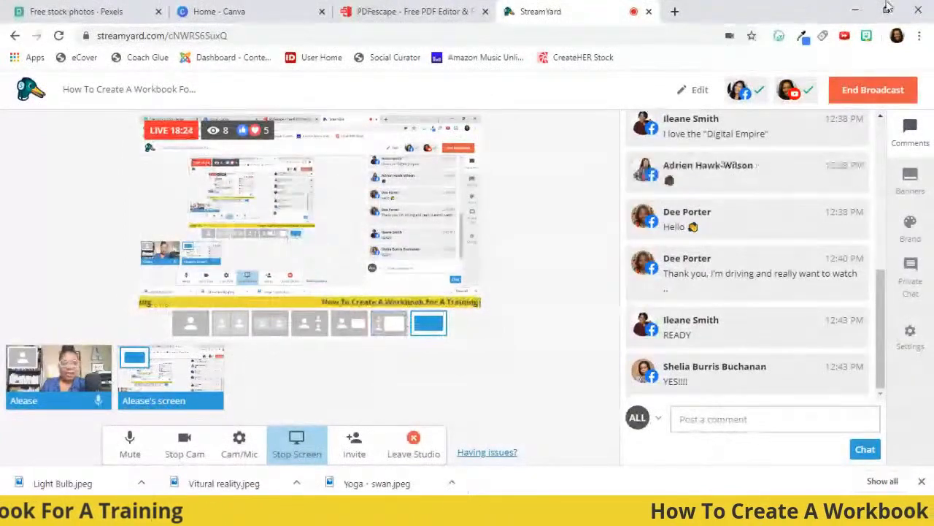
click(855, 12)
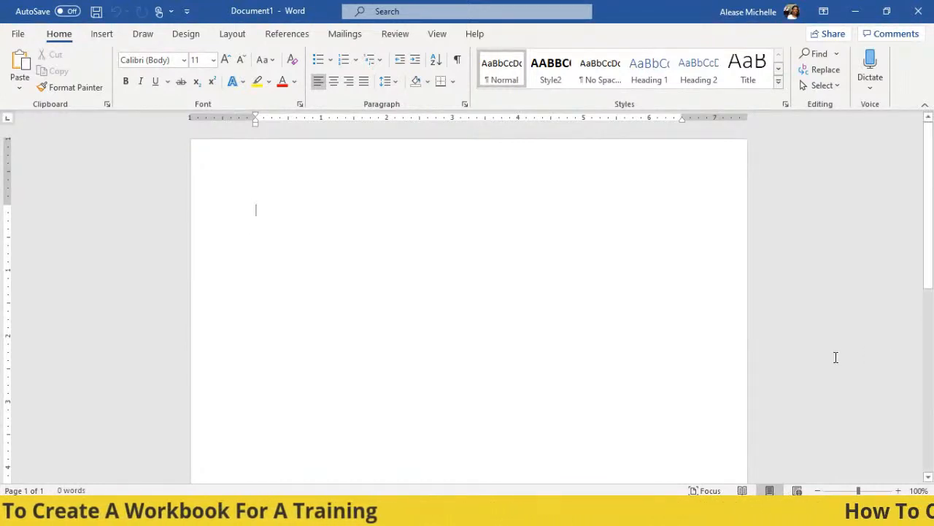
key(Return)
key(Return)
key(Return)
key(Return)
key(Return)
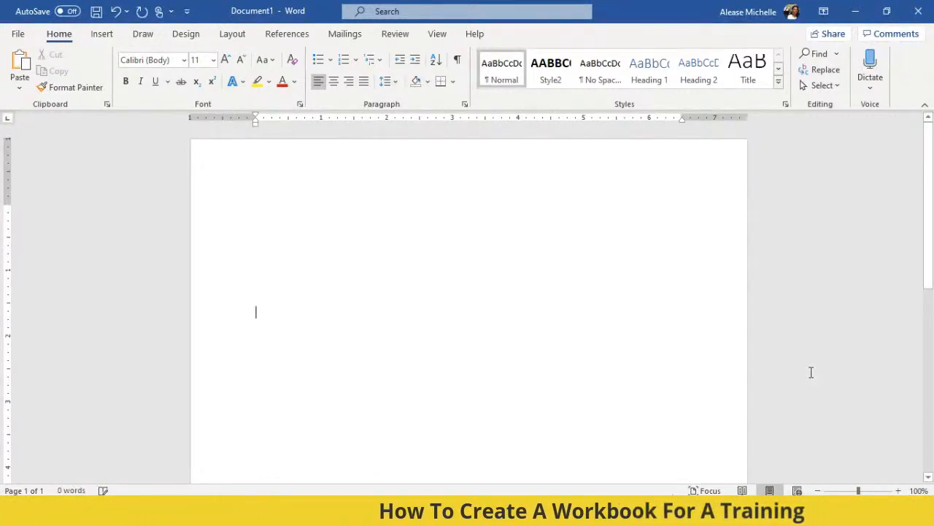
text(Cover page)
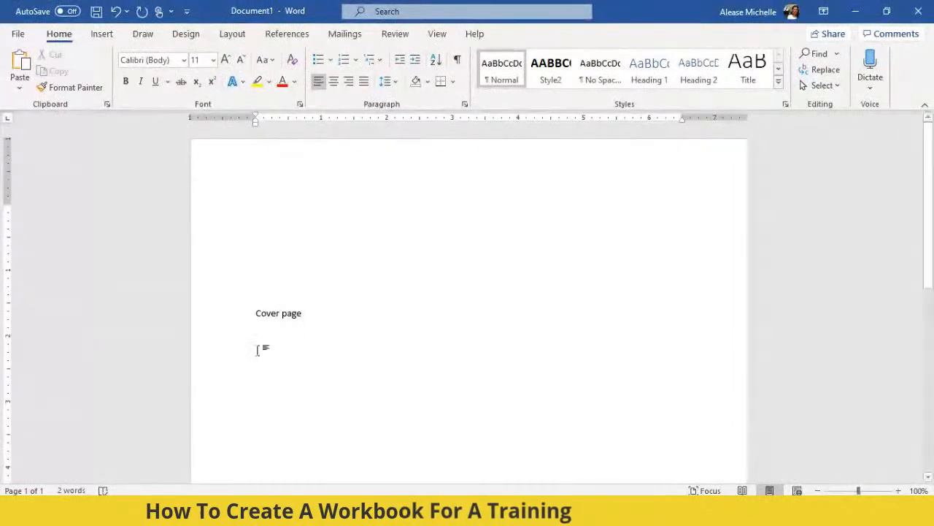
Step: Center the "Cover page" line horizontally on the page
drag(315, 311, 244, 307)
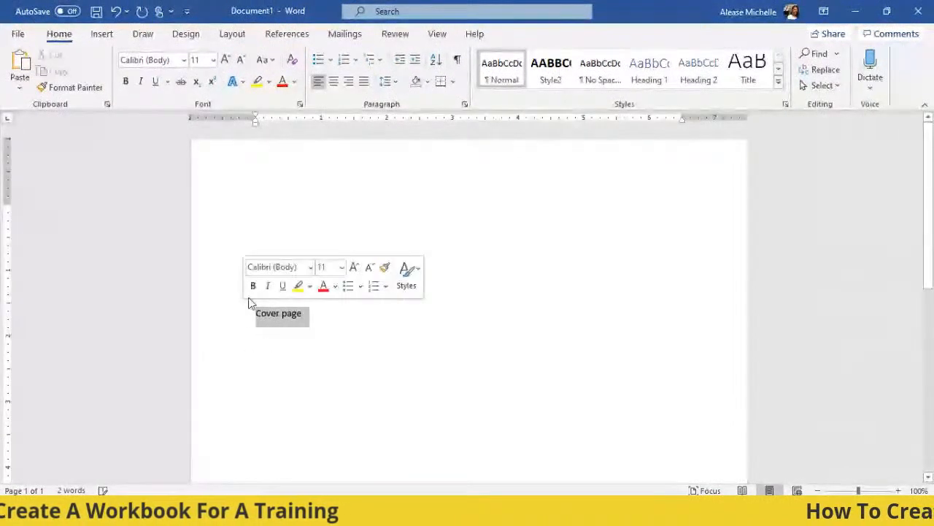
click(334, 81)
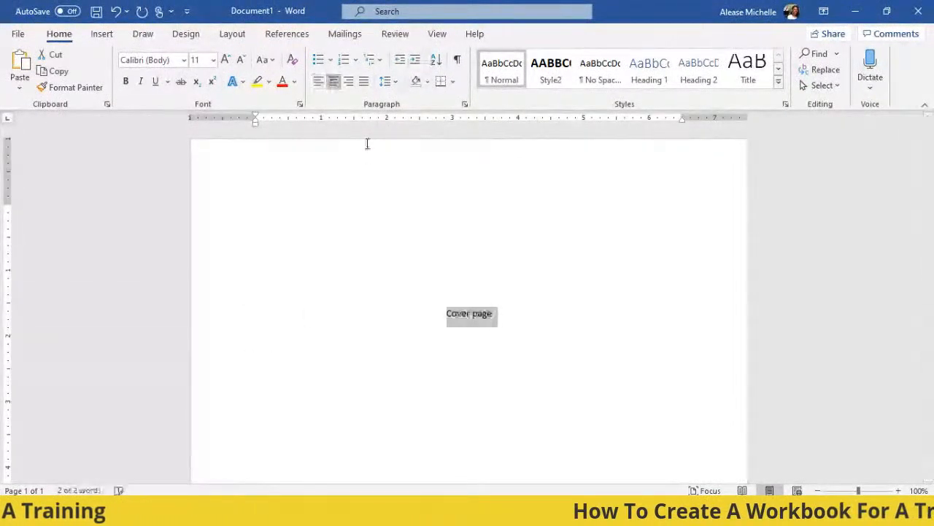
click(532, 276)
Step: Add blank lines below "Cover page" until the insertion point reaches the top of page 2
scroll(576, 296, down, 3)
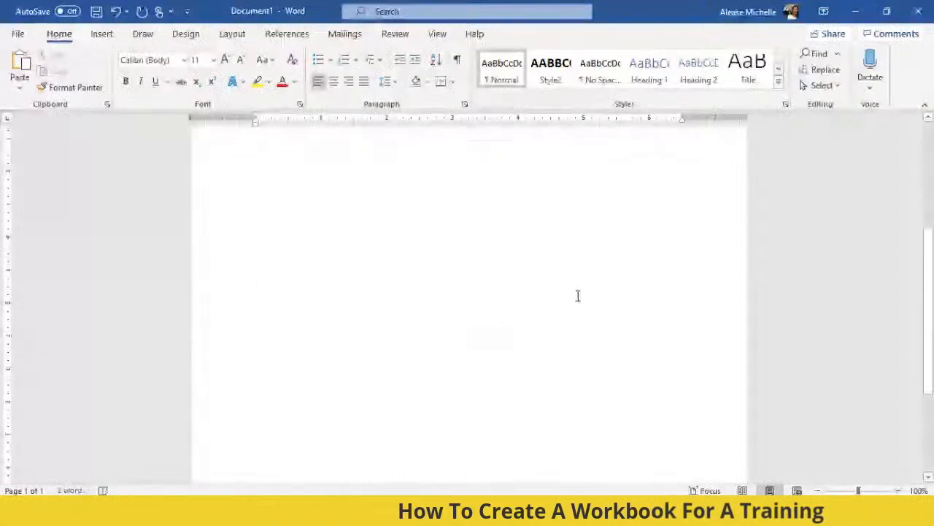
click(542, 217)
key(Return)
key(Return)
key(Return)
key(Return)
key(Return)
key(Return)
key(Return)
key(Return)
key(Return)
key(Return)
key(Return)
key(Return)
key(Return)
key(Return)
key(Return)
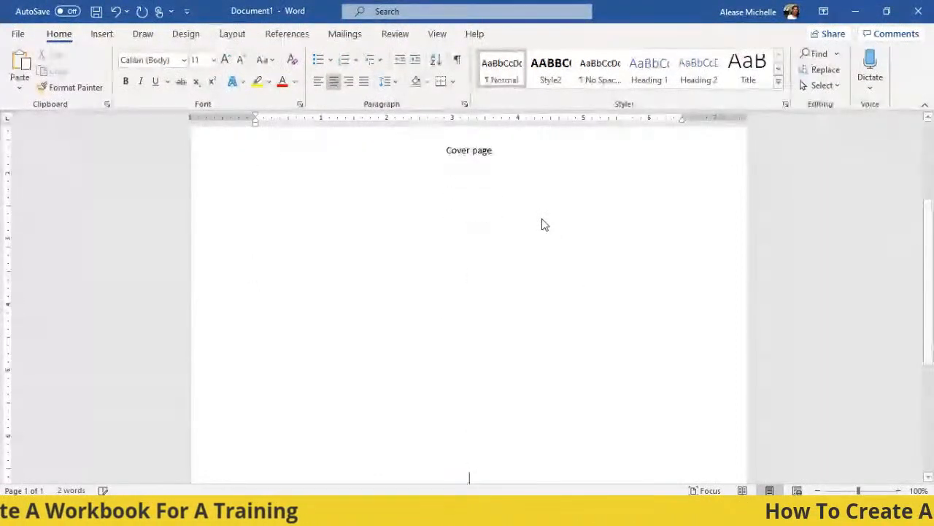
key(Return)
key(Return)
key(Return)
key(Return)
key(Return)
key(Return)
key(Return)
key(Return)
key(Return)
key(Return)
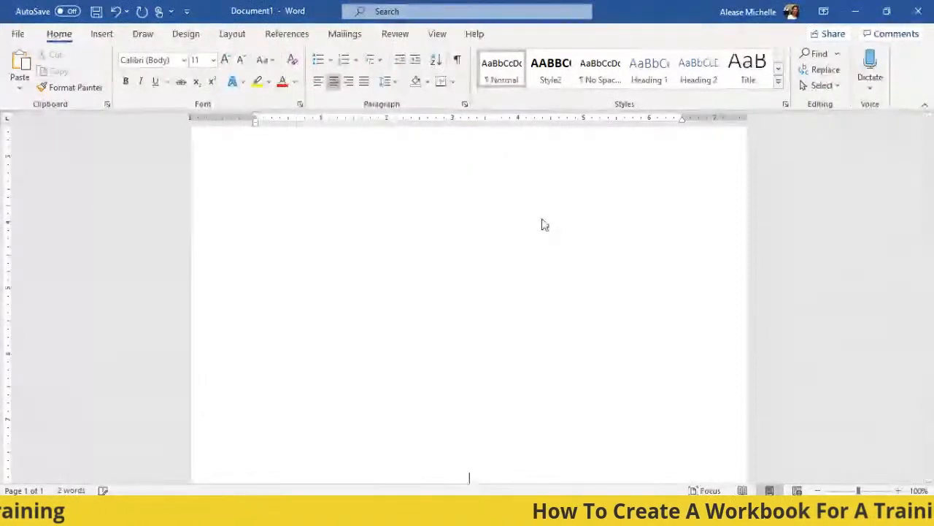
key(Return)
key(Return)
key(Return)
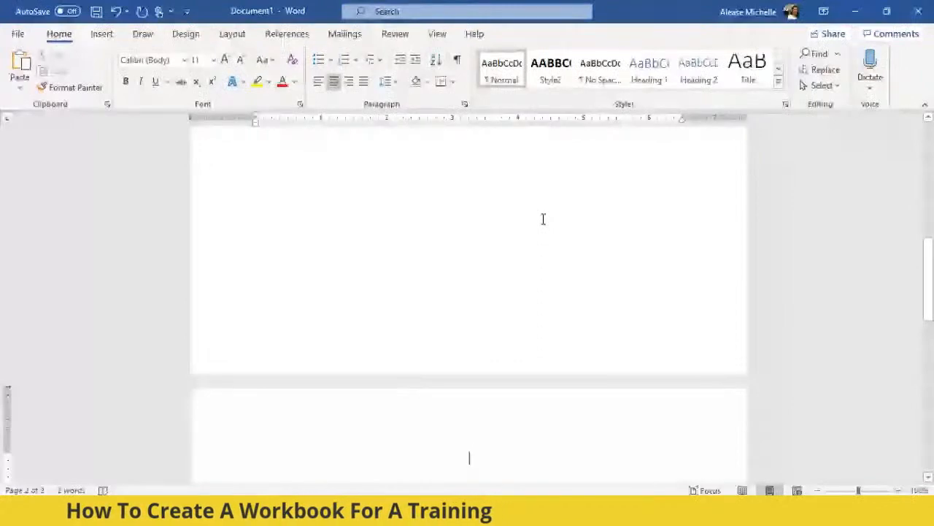
scroll(622, 280, down, 3)
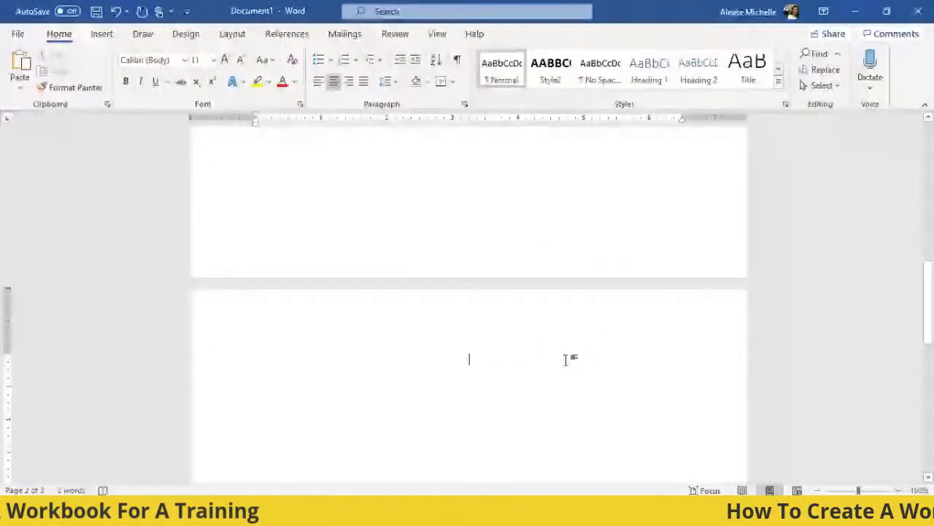
Step: Switch to Document2 and copy the whole "Go For It: Achieving Your Goals Regardless of Obstacles" article, from title to closing paragraph
mouse_move(486, 513)
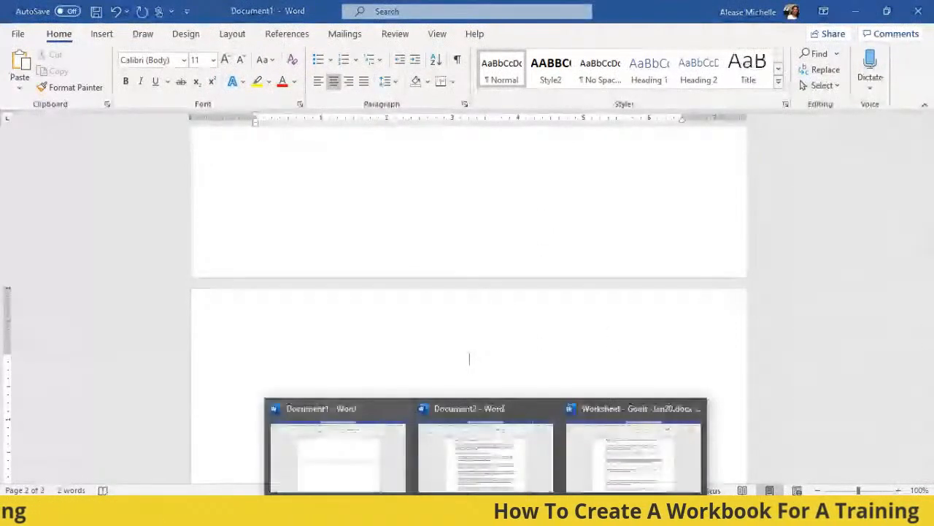
mouse_move(511, 470)
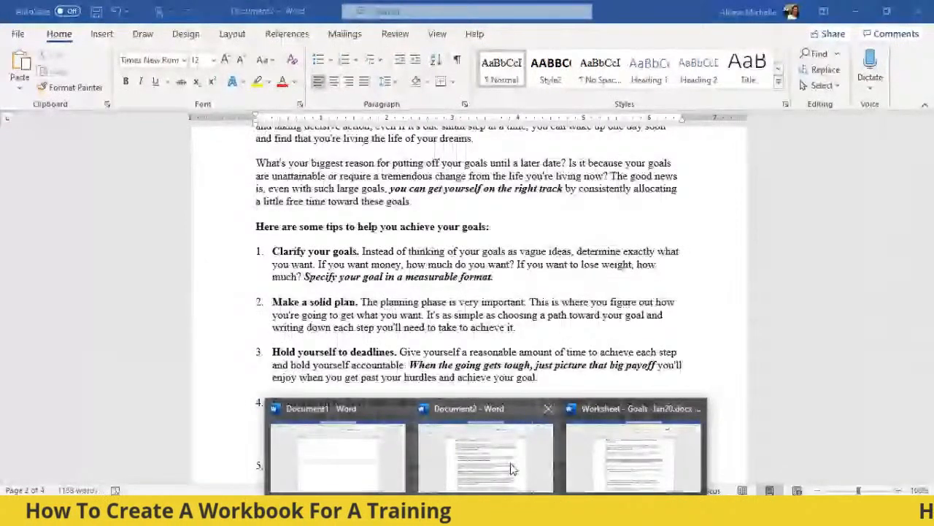
click(511, 470)
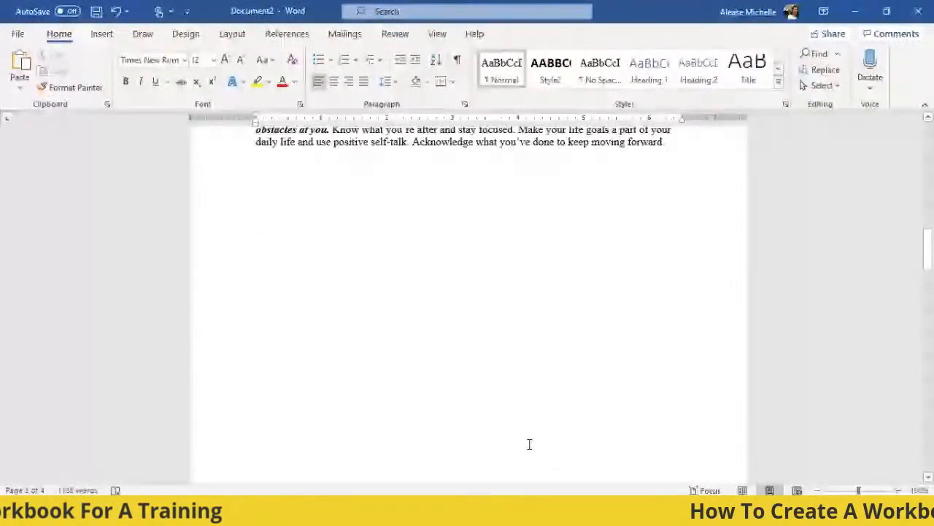
scroll(529, 444, up, 20)
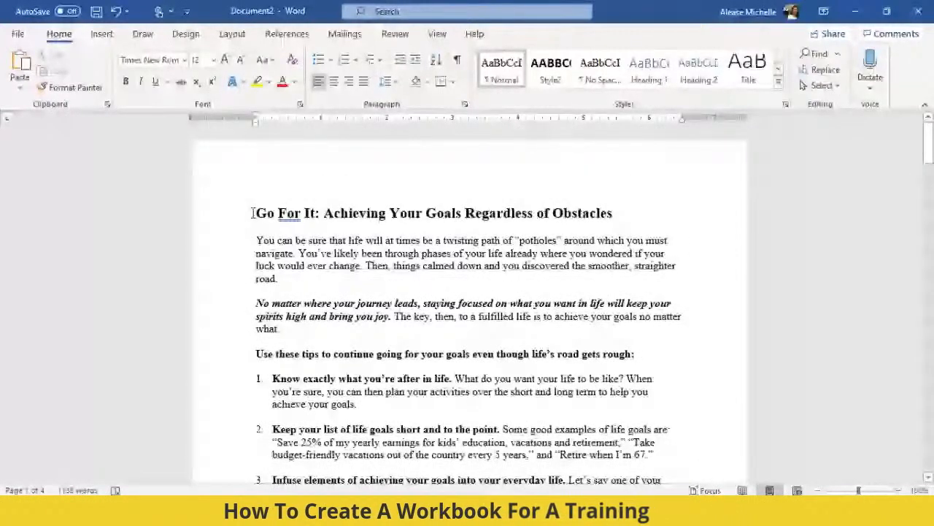
drag(253, 212, 563, 289)
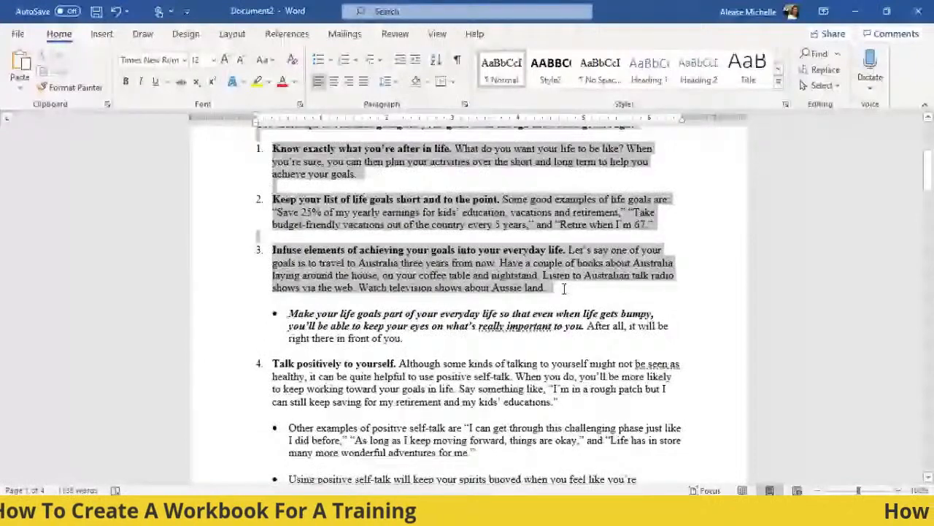
drag(563, 288, 688, 376)
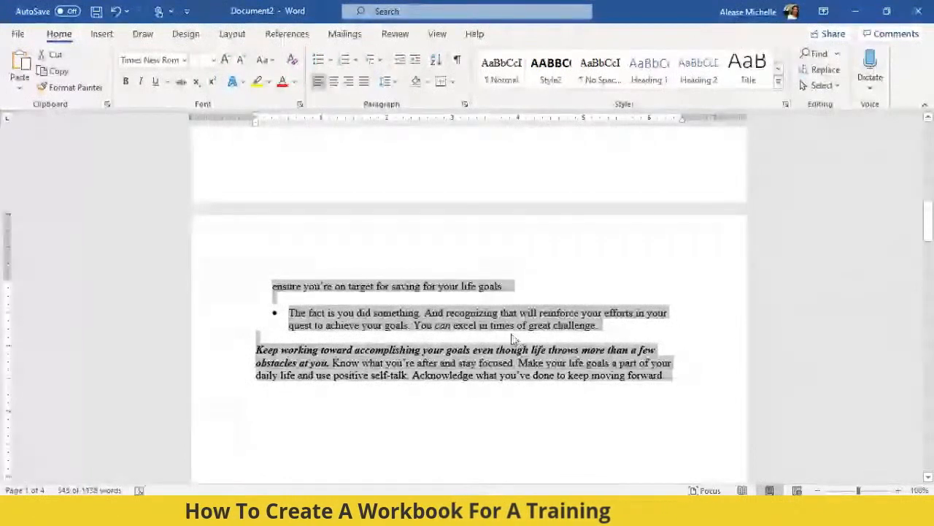
right_click(515, 337)
click(547, 139)
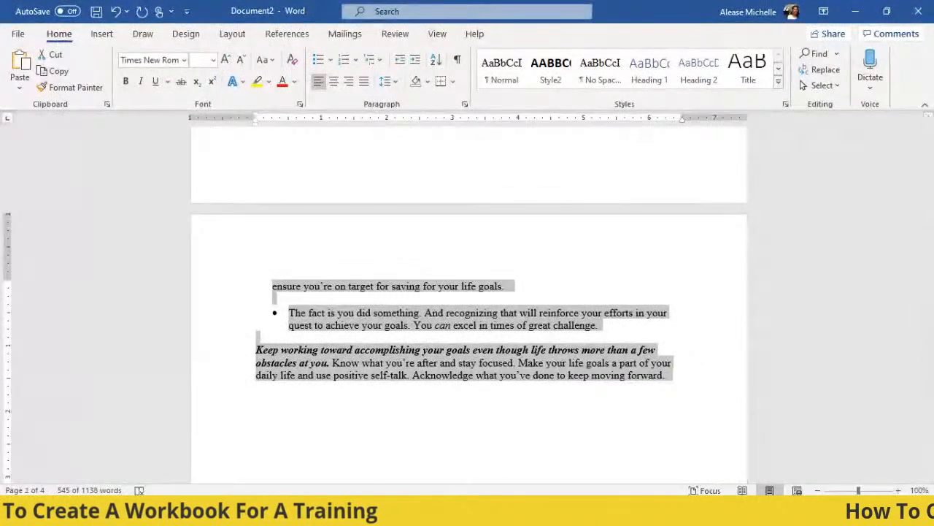
Step: Paste the copied article at the top of page 2 in Document1, keeping its bold text and list formatting
mouse_move(434, 449)
click(401, 438)
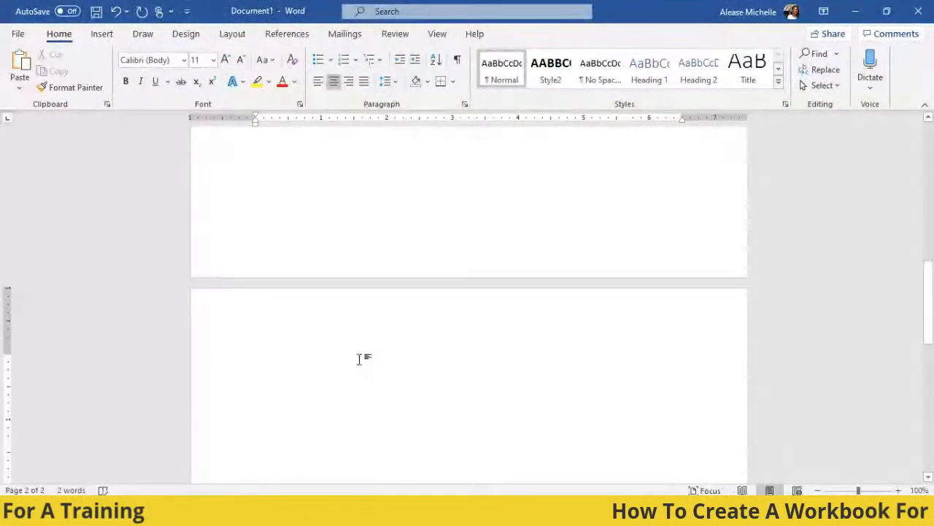
right_click(356, 308)
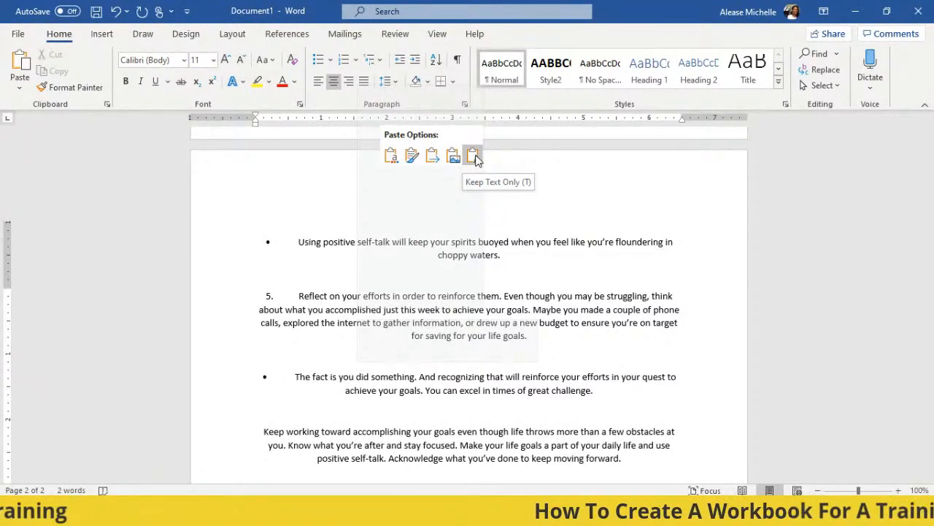
click(396, 160)
scroll(539, 318, up, 10)
scroll(539, 318, up, 8)
scroll(538, 302, down, 2)
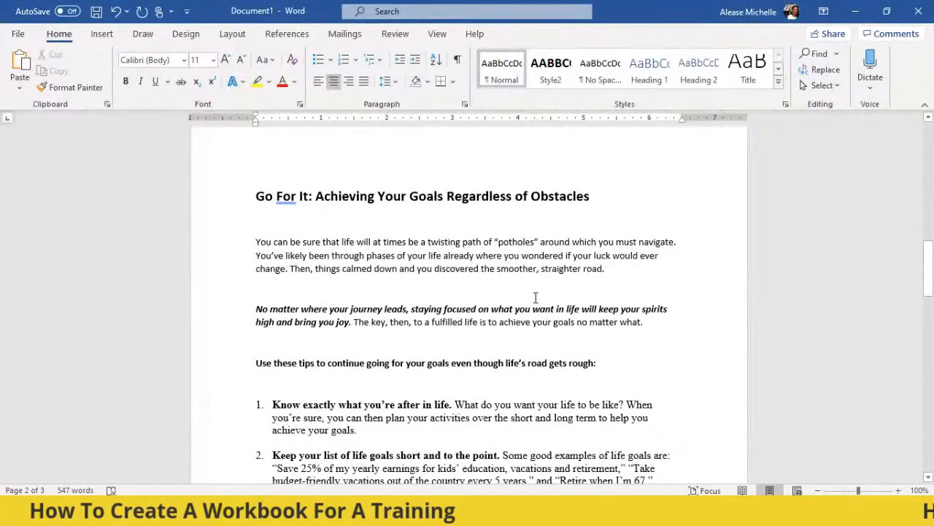
Step: Change the font of the article's opening paragraph to Times New Roman
click(351, 252)
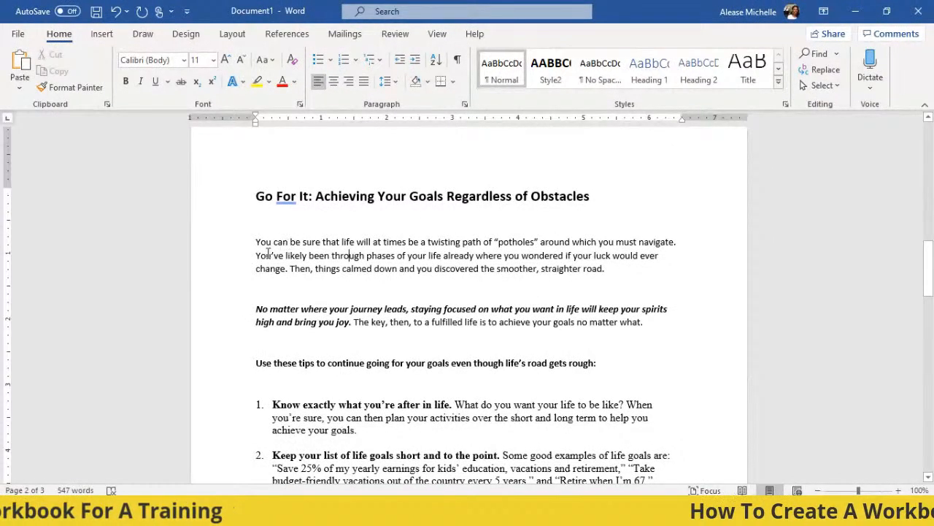
drag(257, 244, 606, 269)
scroll(452, 254, down, 1)
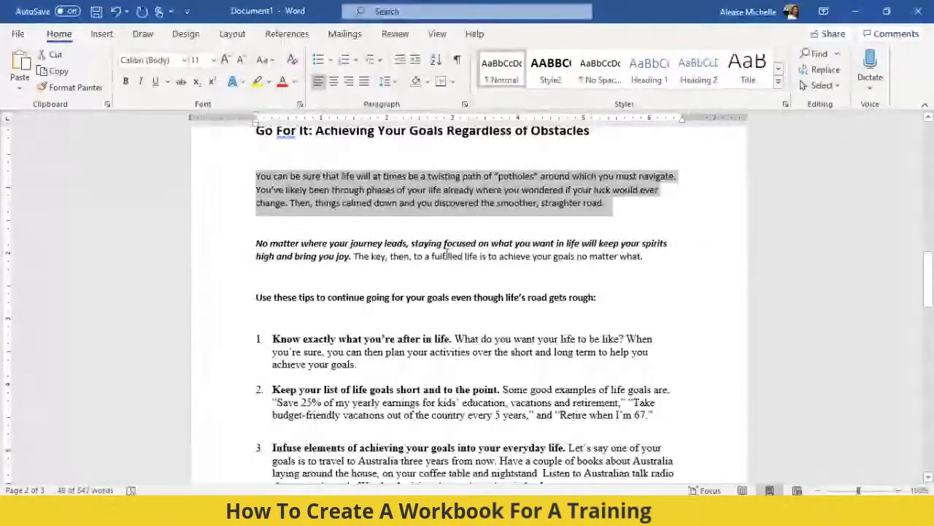
scroll(447, 254, up, 1)
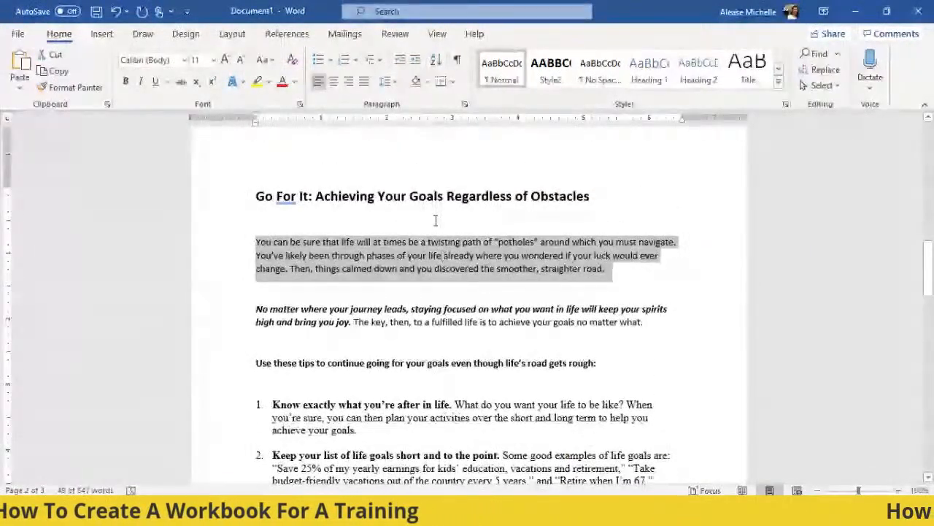
click(335, 221)
drag(255, 242, 628, 269)
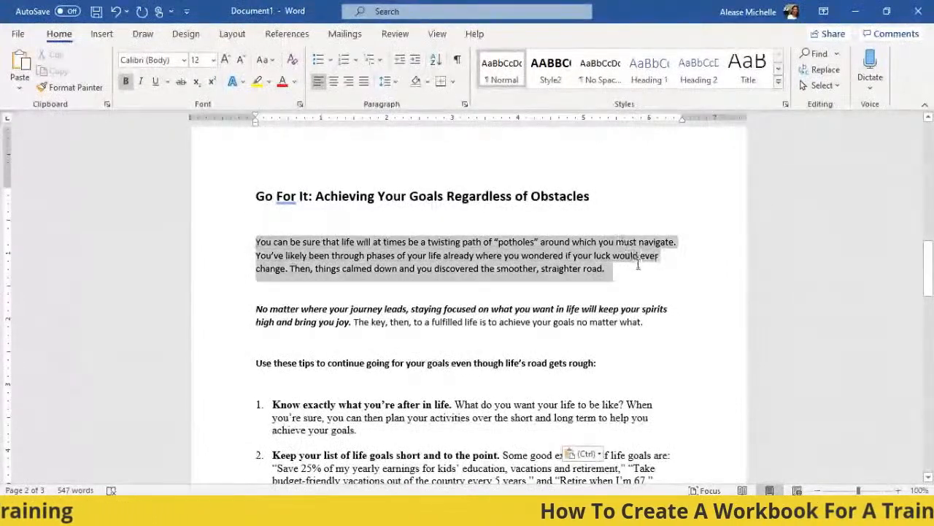
click(184, 60)
click(165, 159)
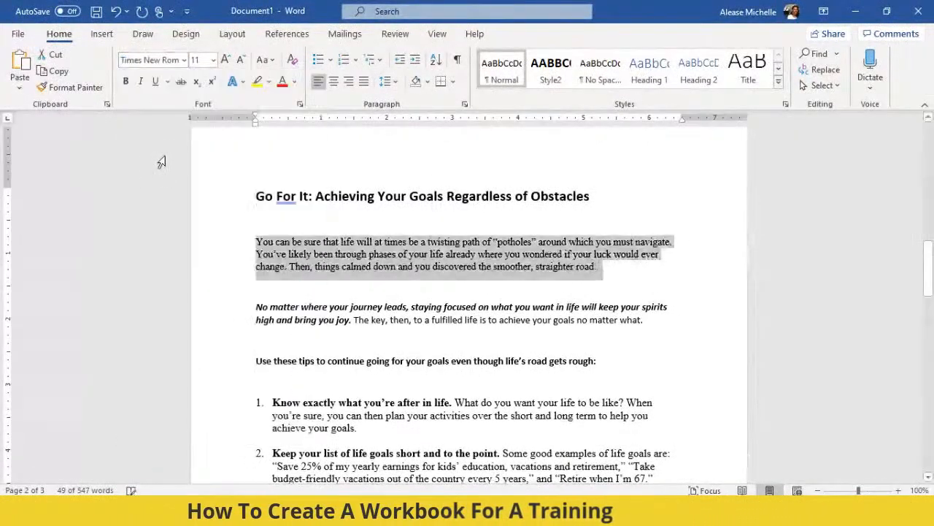
click(312, 219)
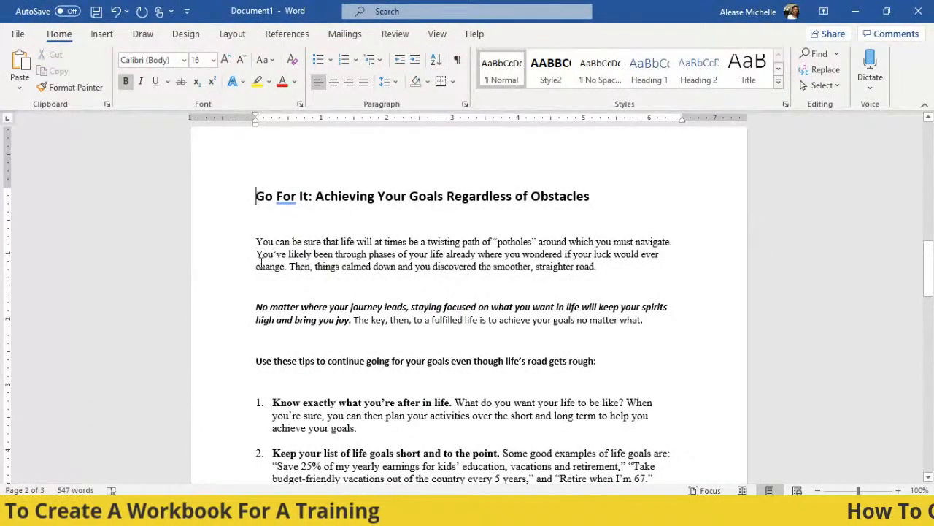
Step: Set the entire pasted article, including its title, to font size 12 with 1.15 line spacing
drag(257, 288, 620, 405)
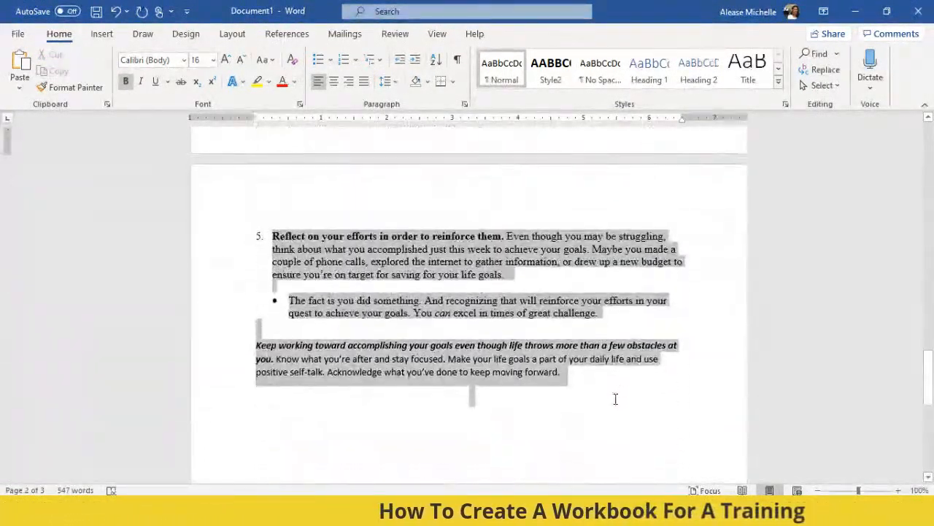
click(213, 61)
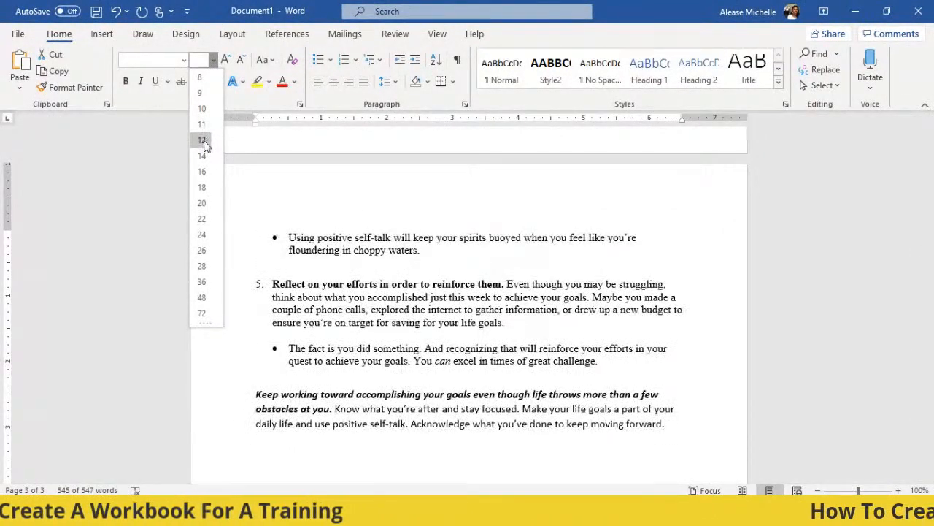
click(201, 140)
click(387, 81)
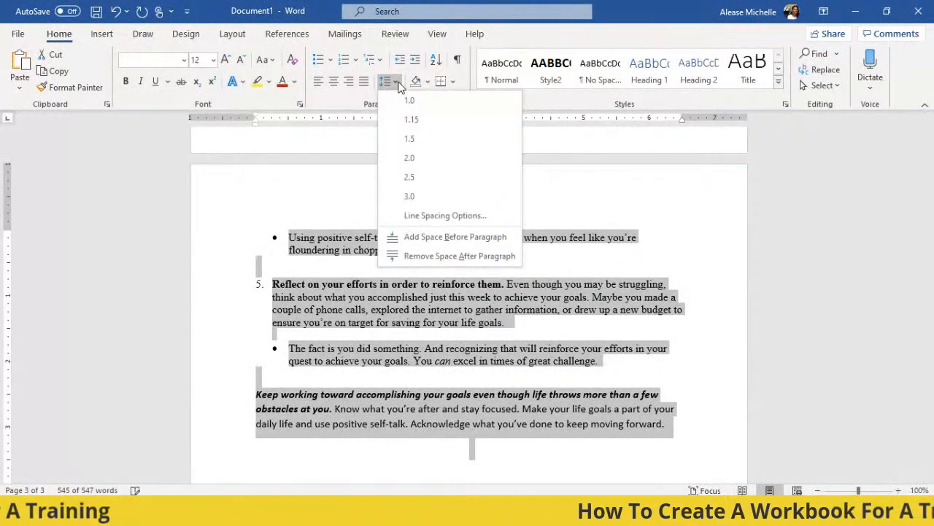
click(419, 123)
scroll(537, 219, down, 5)
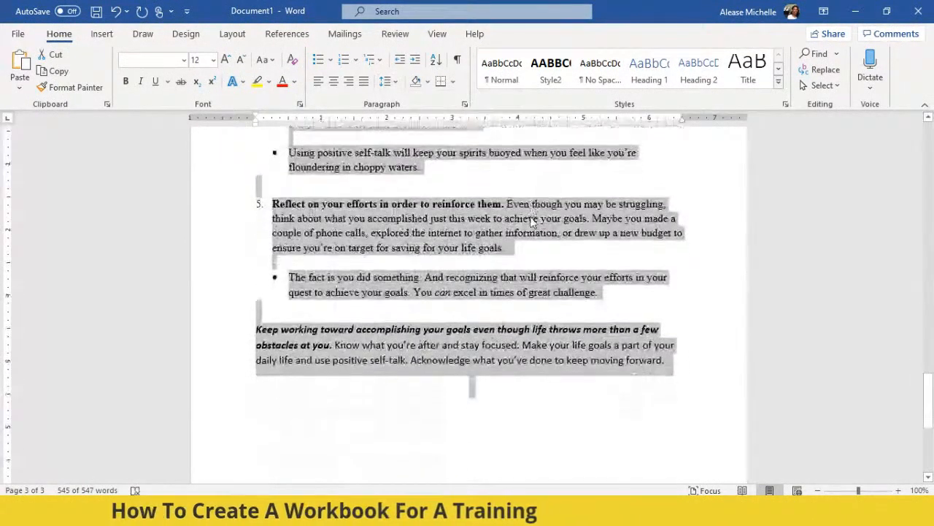
Step: Change the font of the entire article to Times New Roman
click(185, 62)
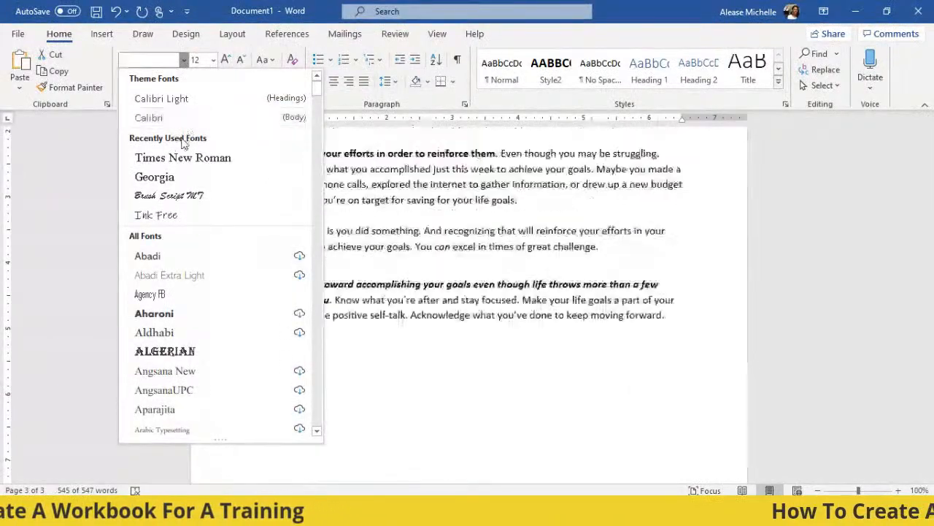
click(184, 156)
click(548, 308)
Step: Center the article title "Go For It: Achieving Your Goals Regardless of Obstacles" on page 2
scroll(548, 306, up, 15)
scroll(546, 286, up, 9)
scroll(544, 287, down, 5)
scroll(521, 241, up, 1)
drag(529, 261, 253, 261)
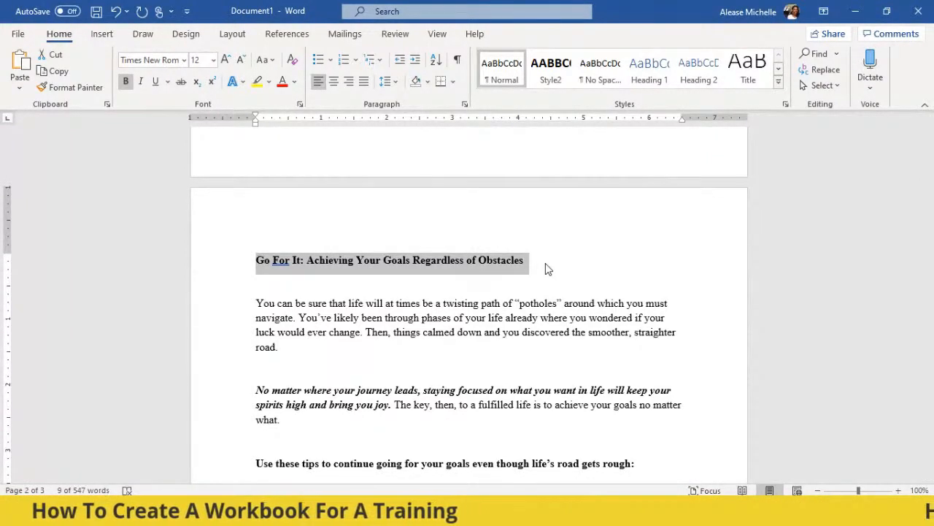
click(334, 81)
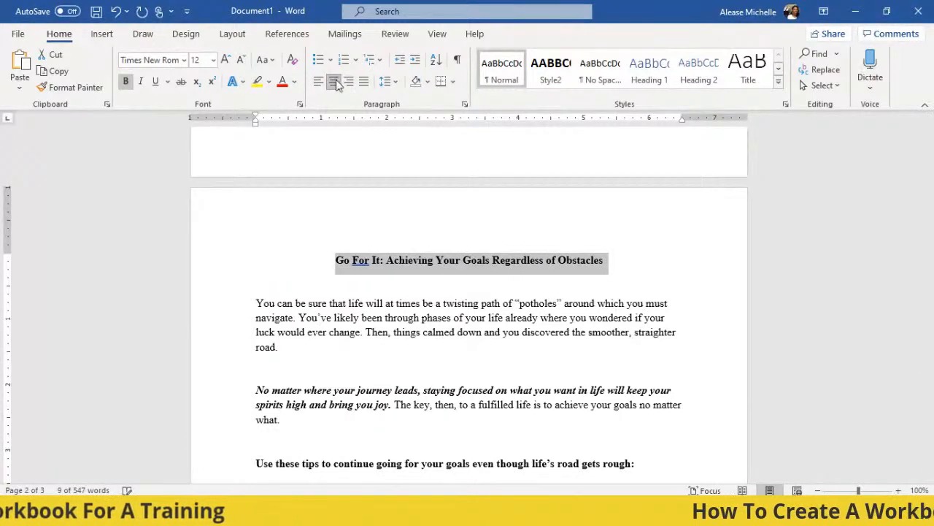
Step: Enlarge the article title to font size 18 and convert it to uppercase
click(213, 64)
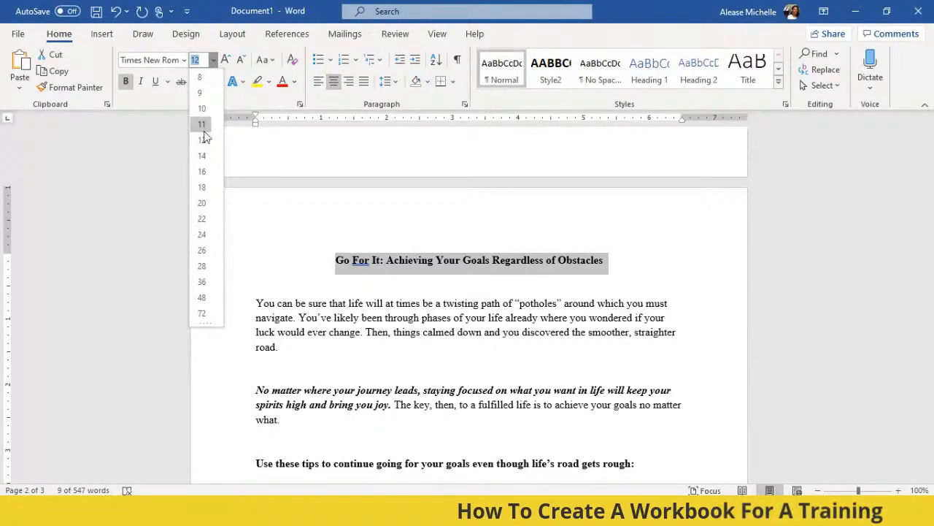
click(203, 189)
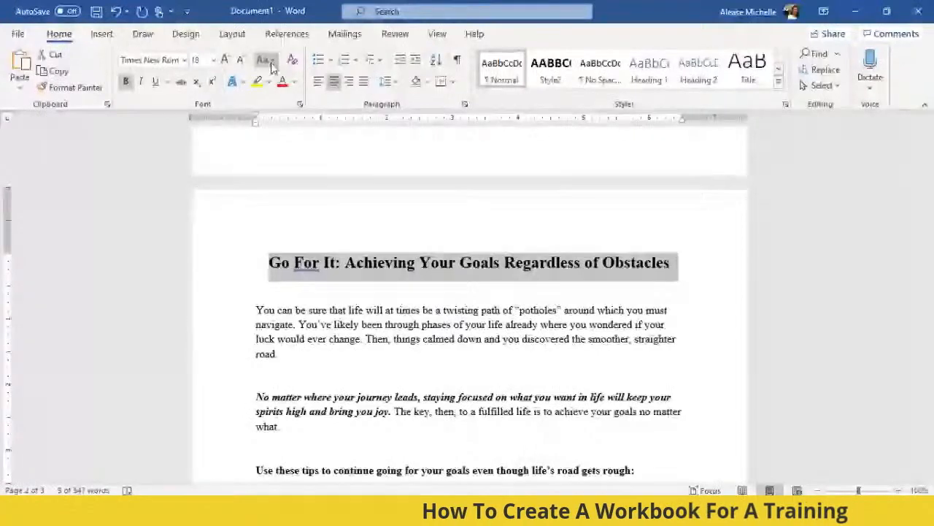
click(272, 62)
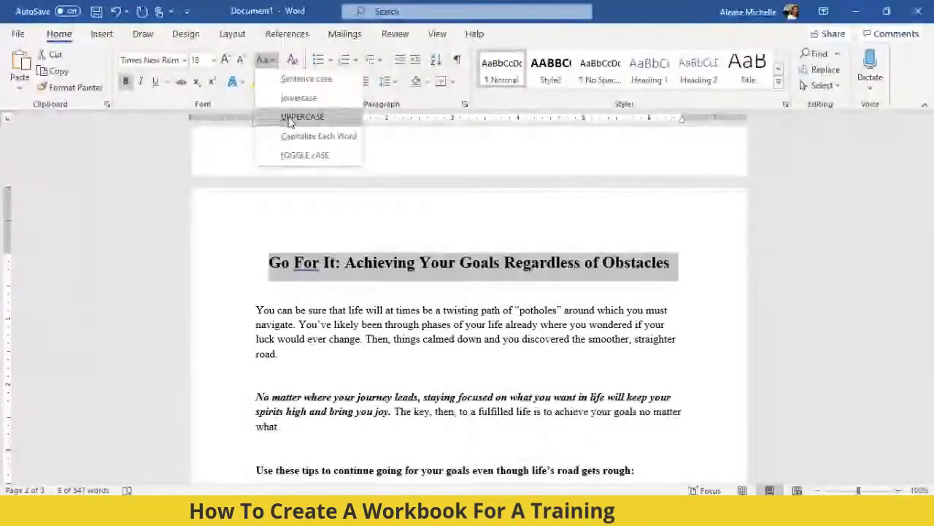
click(300, 117)
Step: Set the article title to font size 16 and change its case to Capitalize Each Word
click(214, 60)
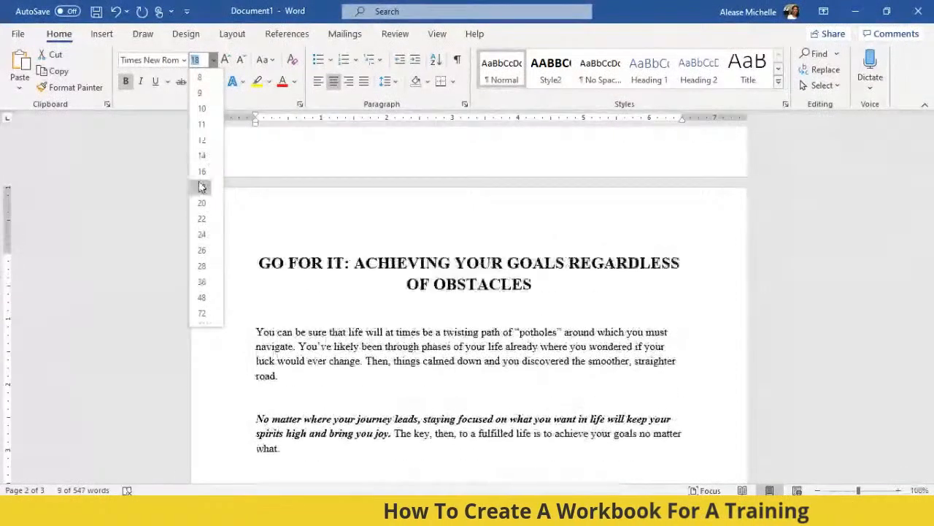
click(202, 172)
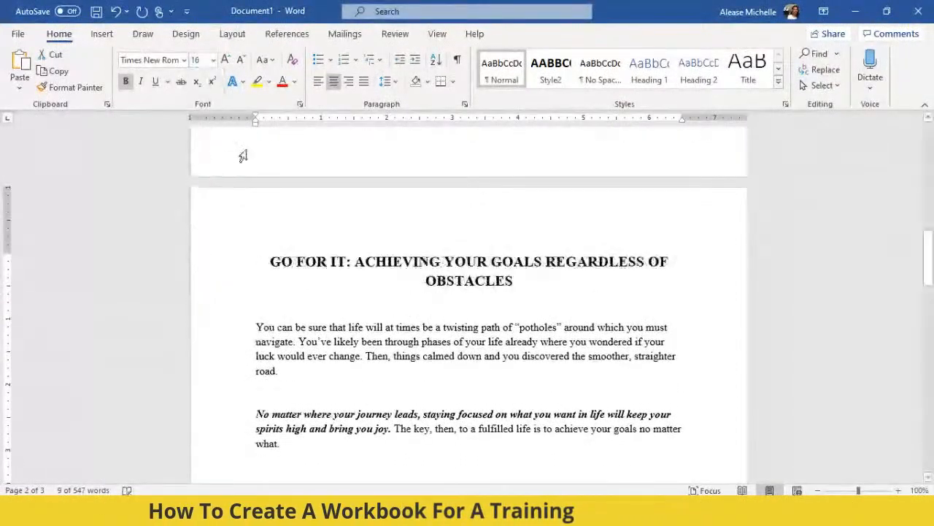
click(267, 62)
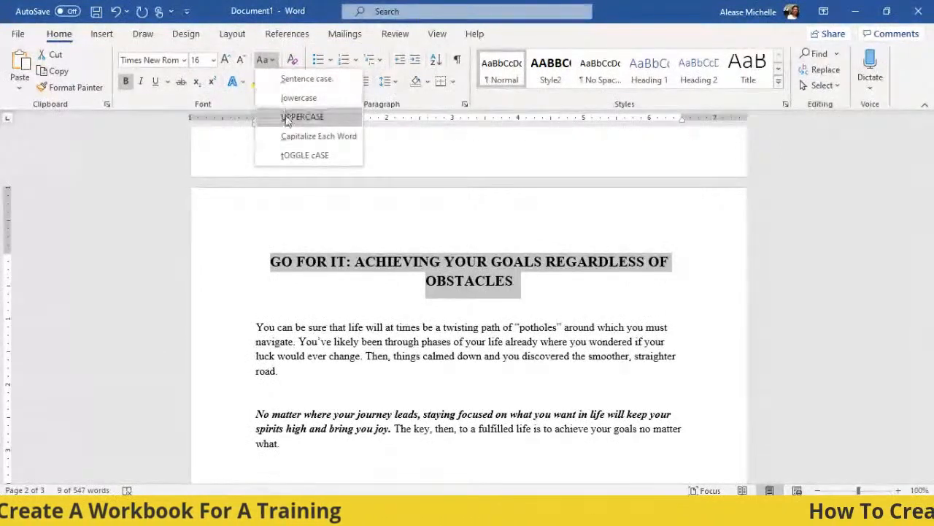
click(311, 136)
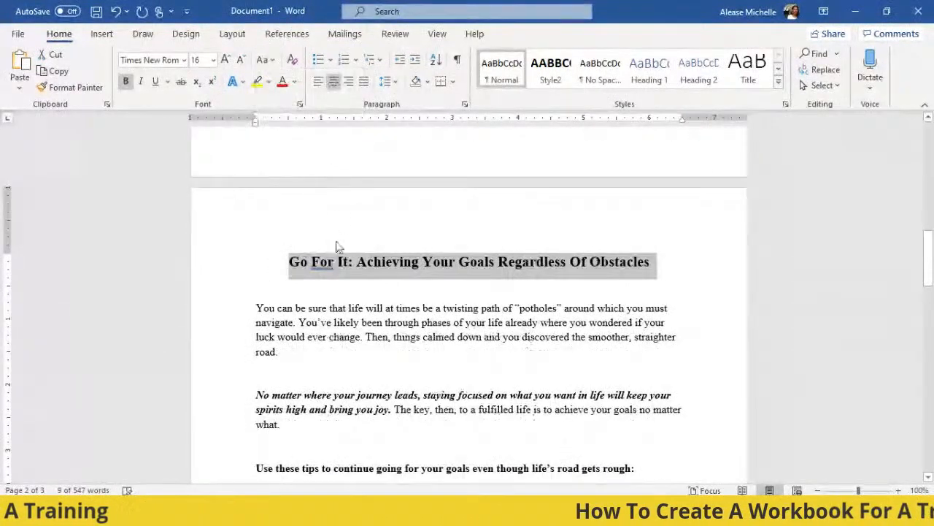
Step: Set the whole article title to font size 17
click(329, 265)
drag(290, 261, 657, 276)
click(655, 264)
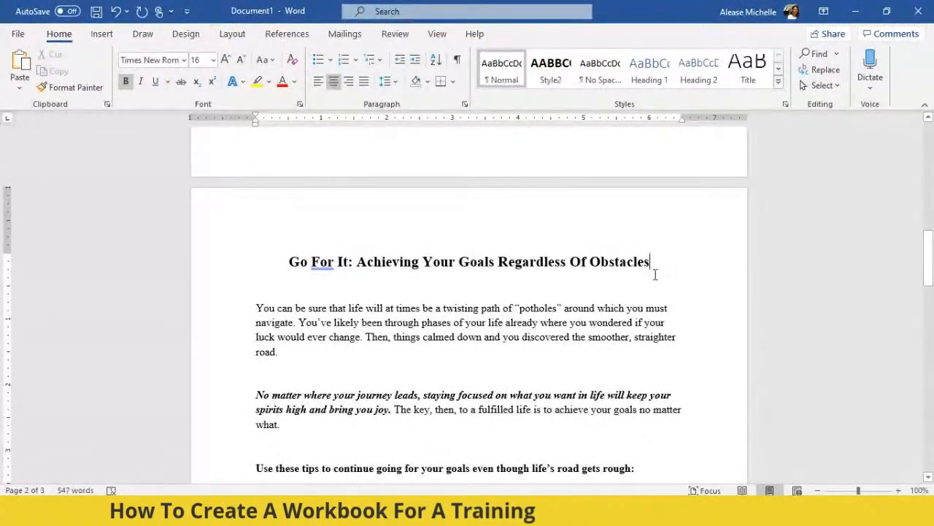
drag(440, 262, 254, 265)
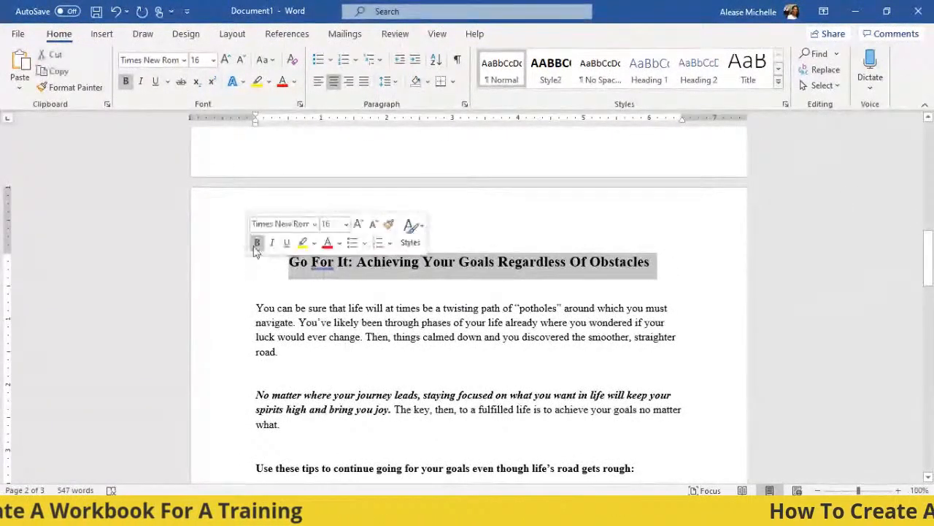
click(203, 61)
text(1)
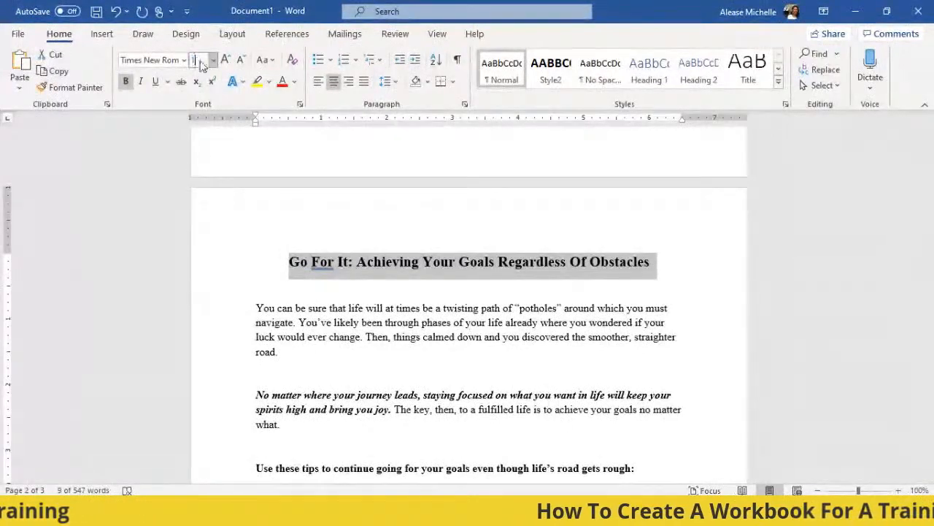
text(7)
key(Return)
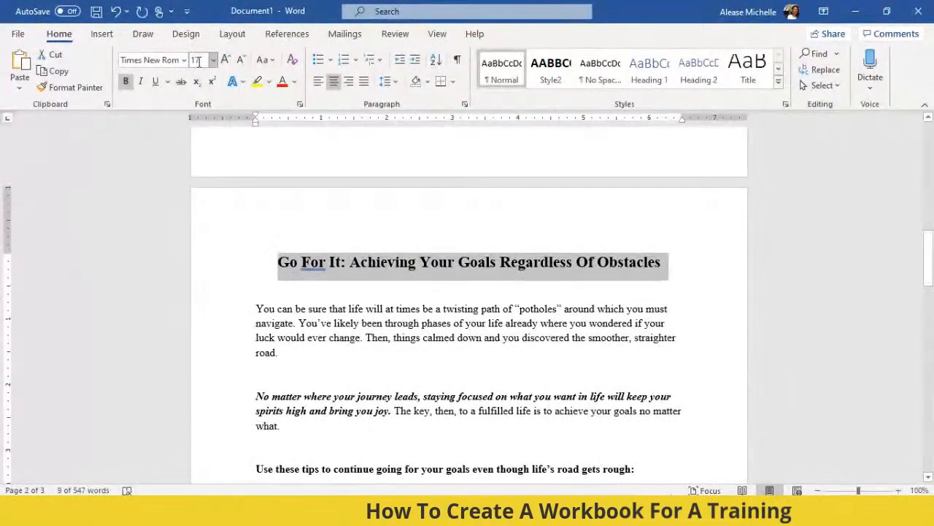
Step: Insert an empty line directly below the article title
click(467, 274)
drag(275, 261, 631, 242)
click(679, 264)
scroll(682, 266, down, 10)
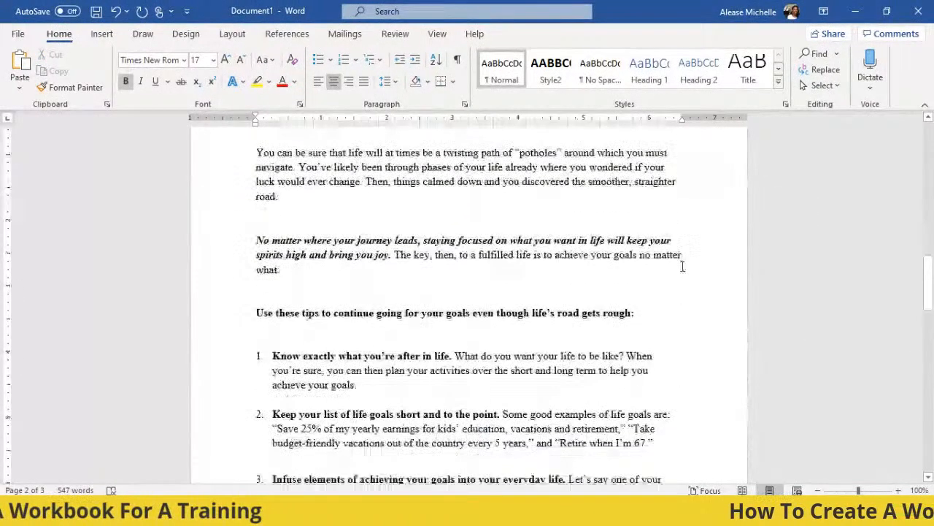
scroll(686, 269, up, 6)
scroll(687, 270, up, 3)
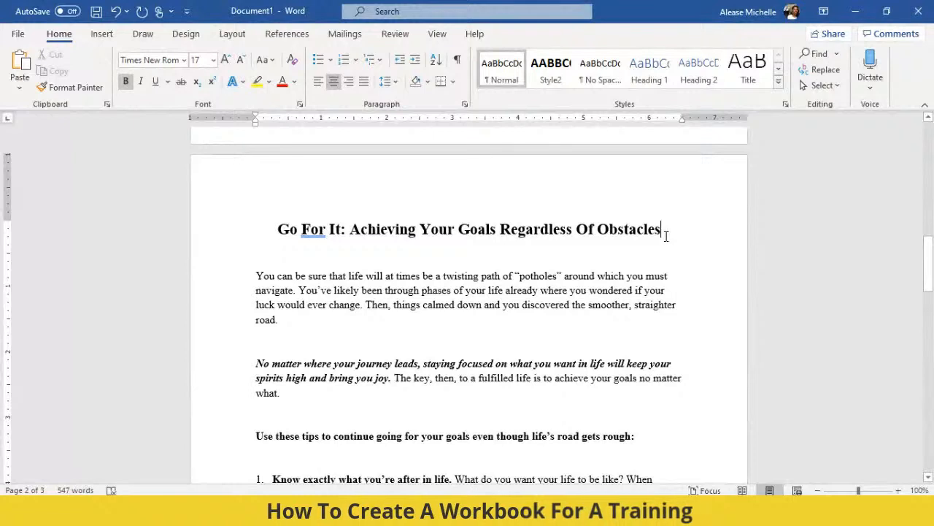
key(Return)
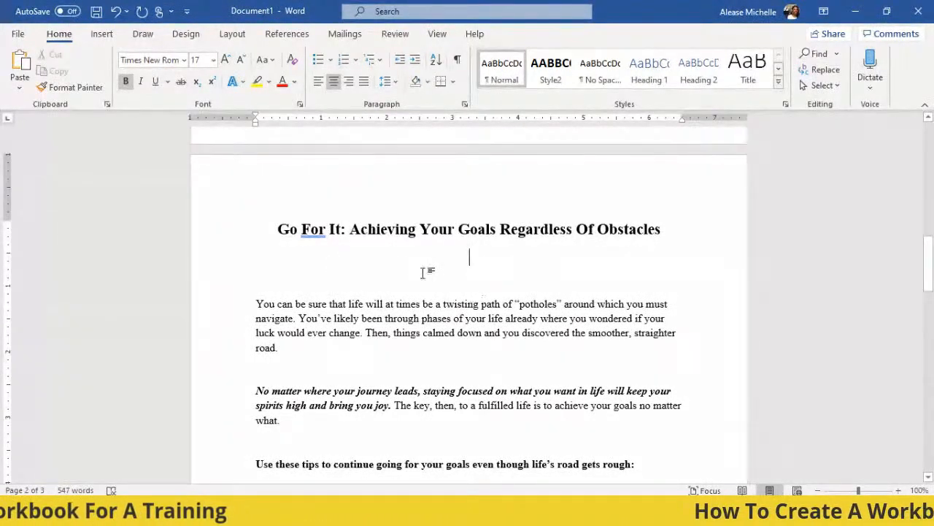
scroll(454, 266, down, 1)
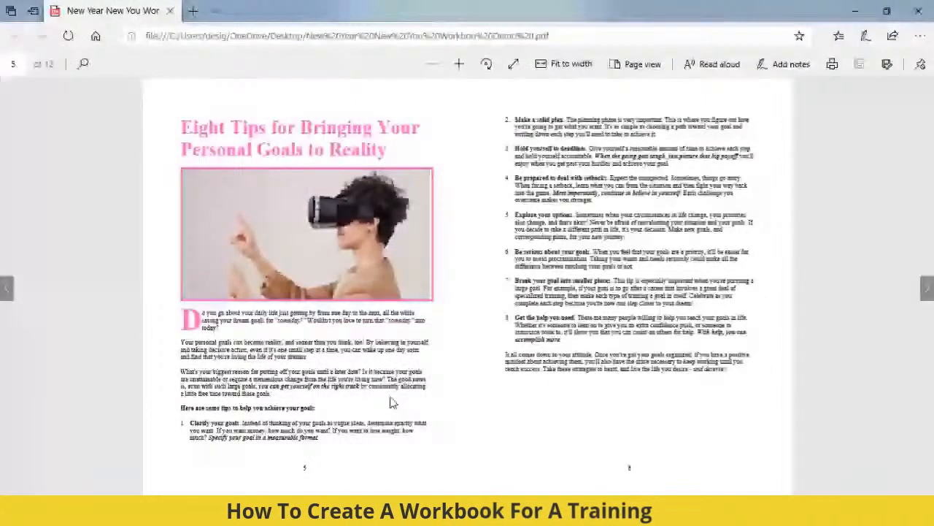
Step: Go back to the opening spread of the New Year New You workbook PDF to compare the article title, and return to Document1
click(5, 295)
click(5, 295)
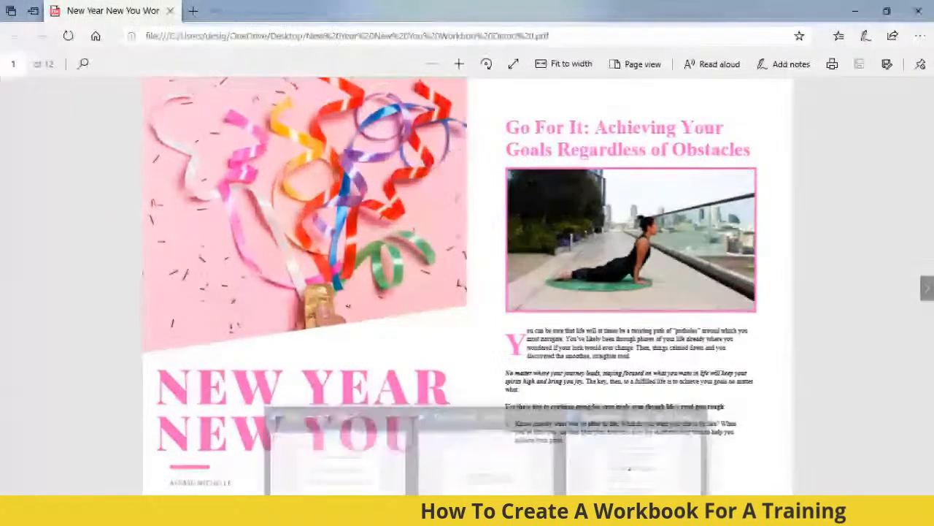
click(525, 474)
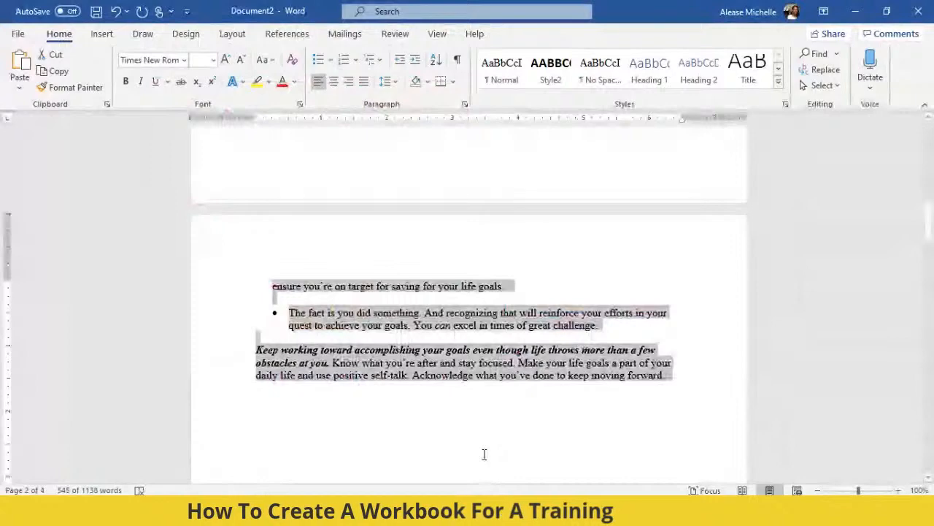
mouse_move(525, 489)
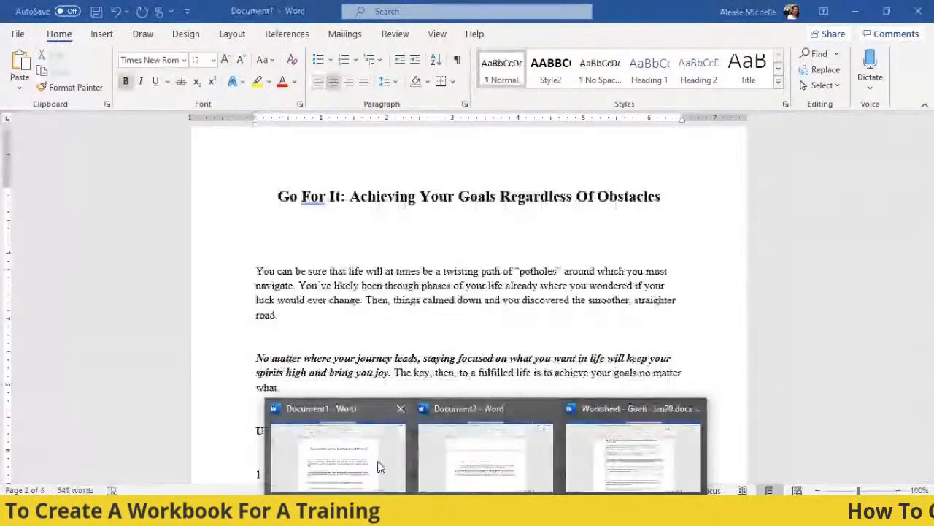
click(377, 431)
Step: Set the article title to font size 26 and place the cursor on the empty line below it
drag(276, 195, 665, 198)
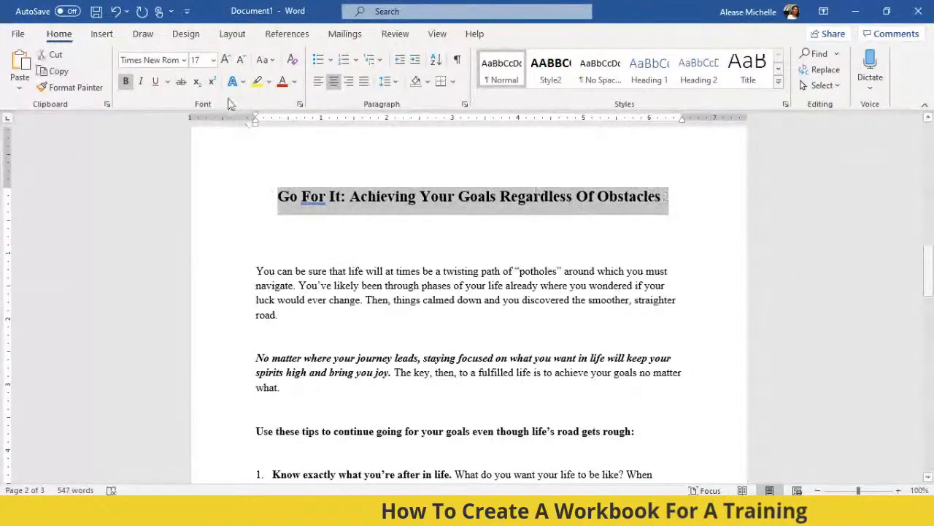
click(212, 60)
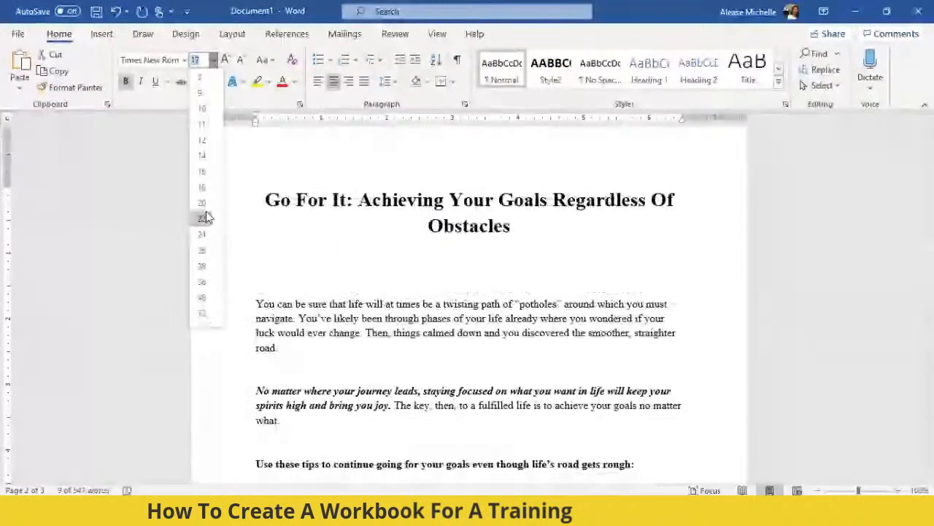
click(203, 250)
click(331, 165)
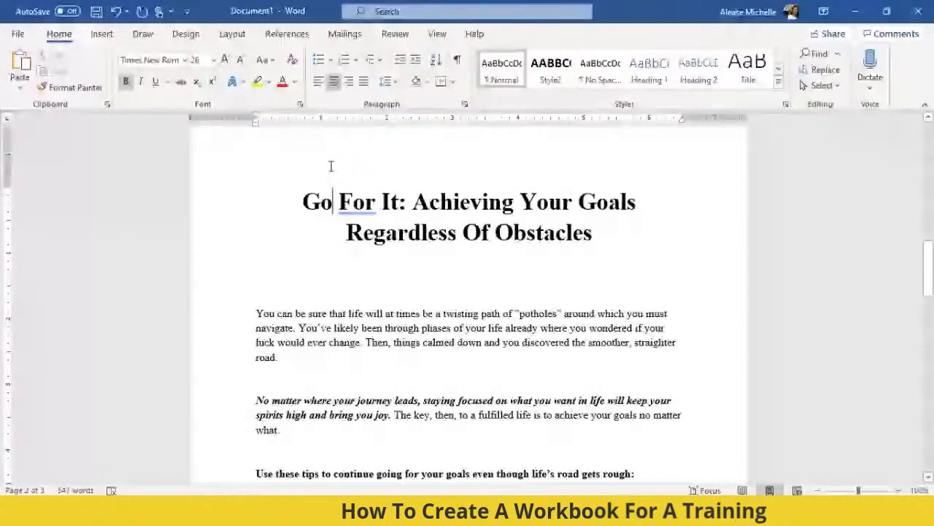
scroll(394, 219, down, 1)
click(451, 244)
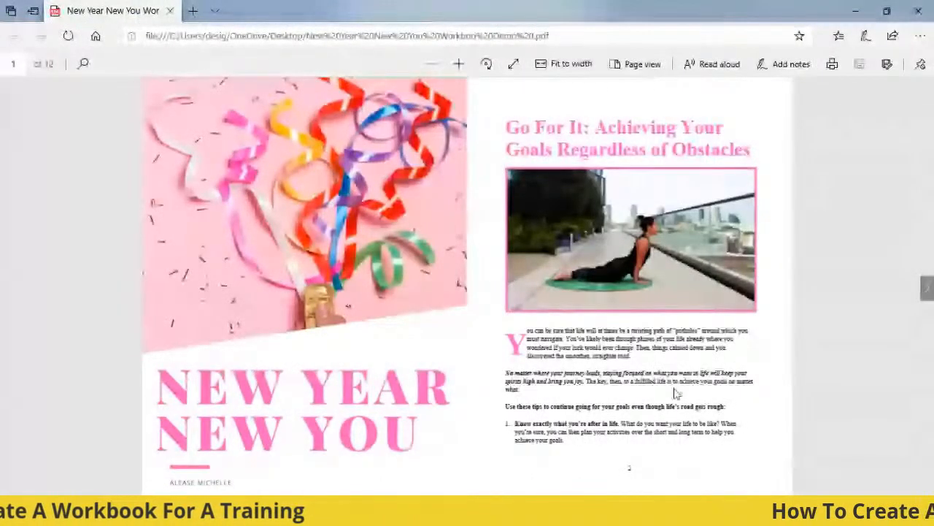
Step: Switch the demo workbook PDF to single-page view, examine the title, image and drop cap layout on page 2, and return to Document1
scroll(628, 293, down, 1)
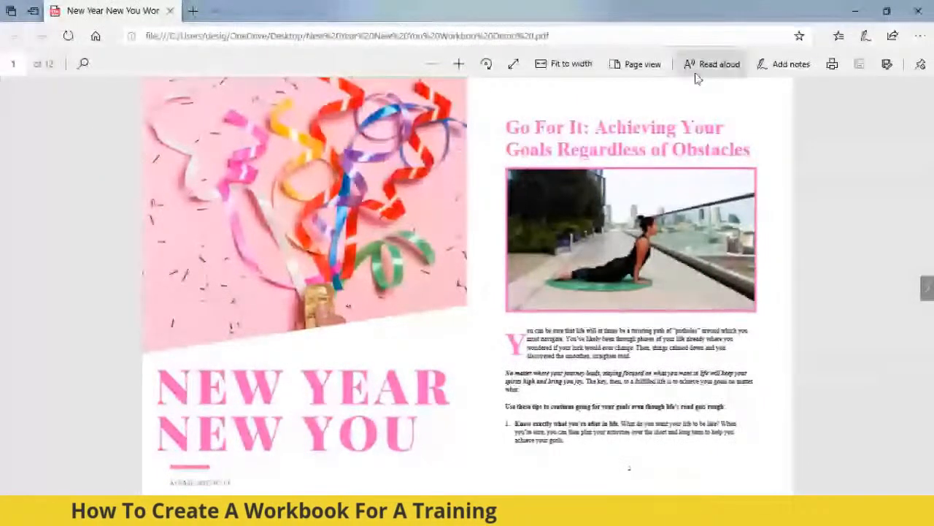
click(635, 64)
click(598, 123)
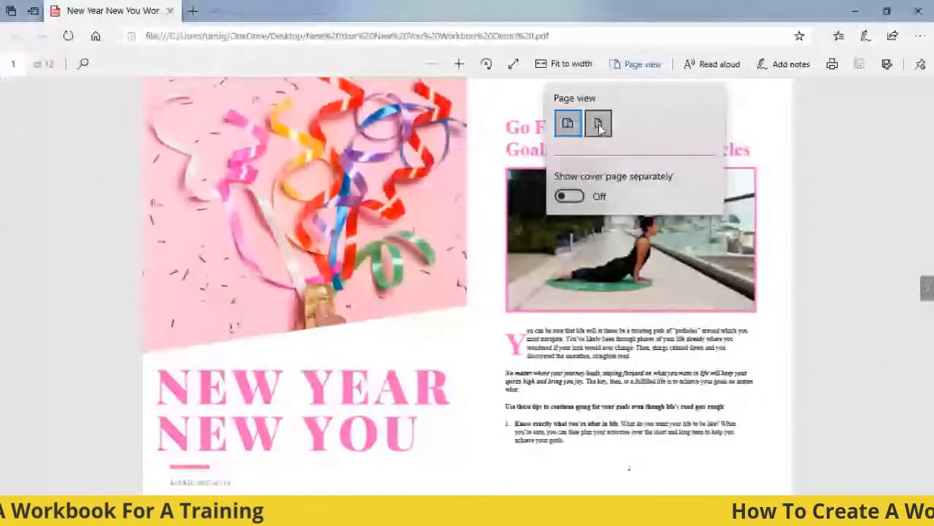
click(793, 203)
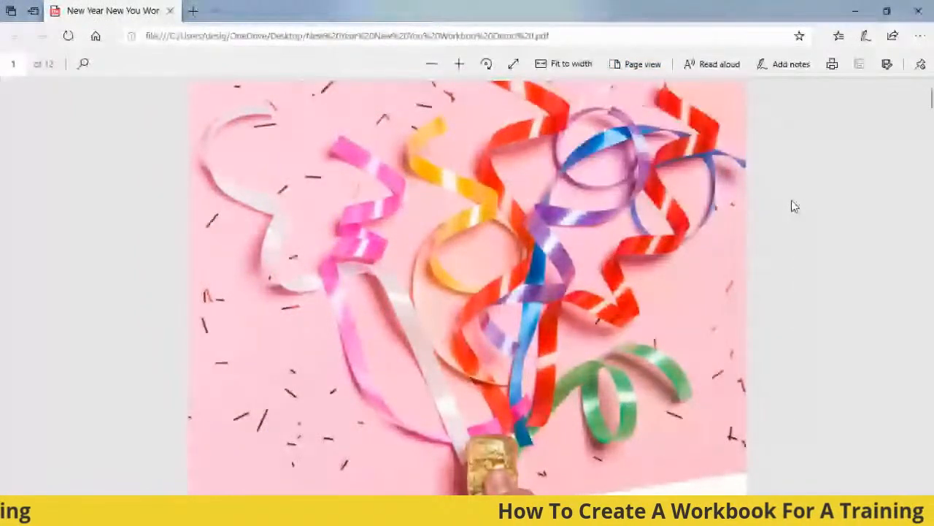
scroll(795, 208, down, 3)
scroll(795, 209, down, 10)
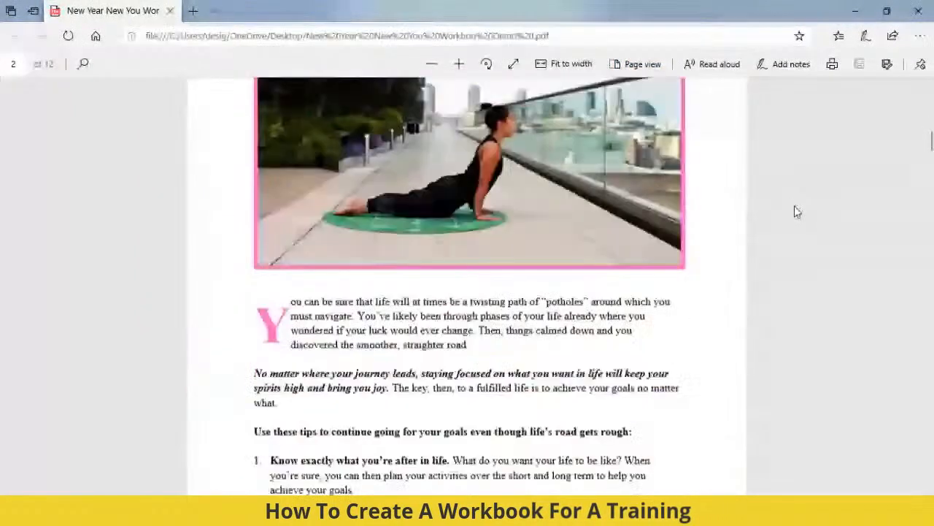
scroll(797, 211, down, 2)
scroll(690, 336, up, 6)
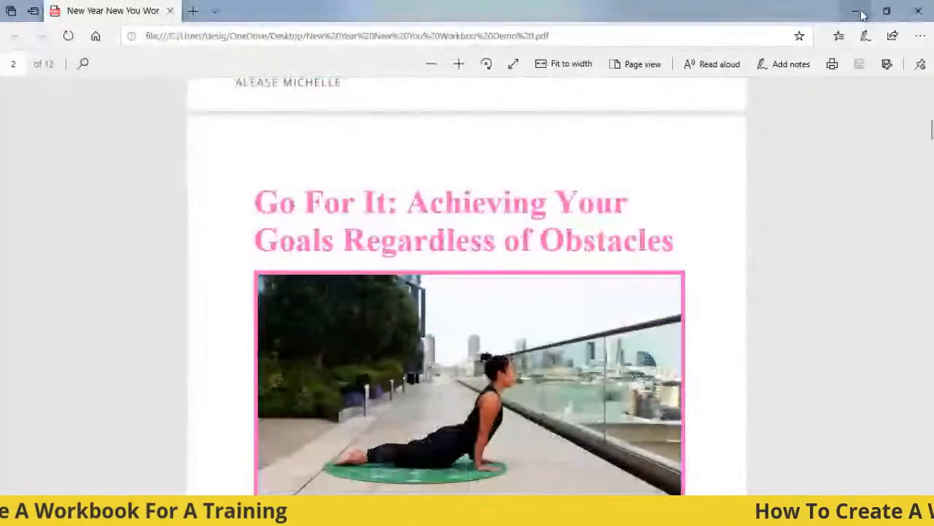
click(858, 12)
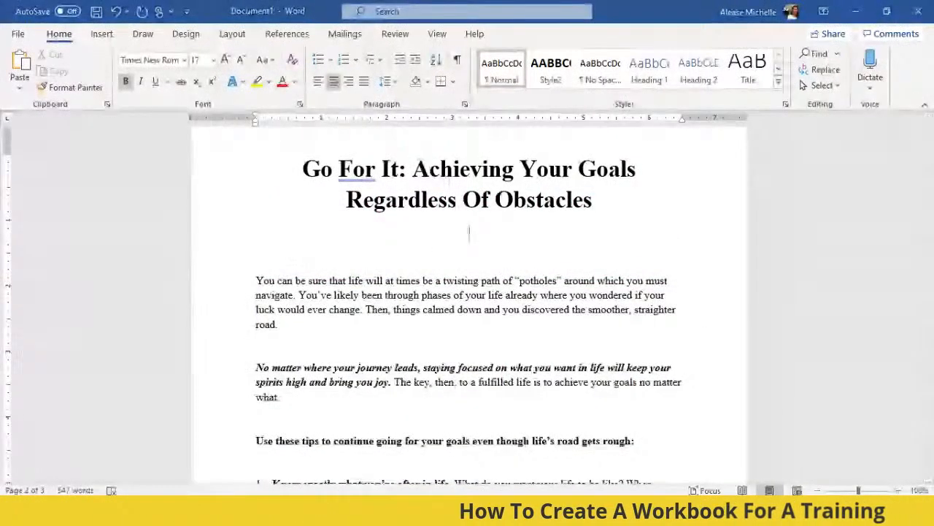
Step: Switch to Chrome to view the Pexels stock photo site and its search field, and return to Document1
mouse_move(453, 515)
click(393, 446)
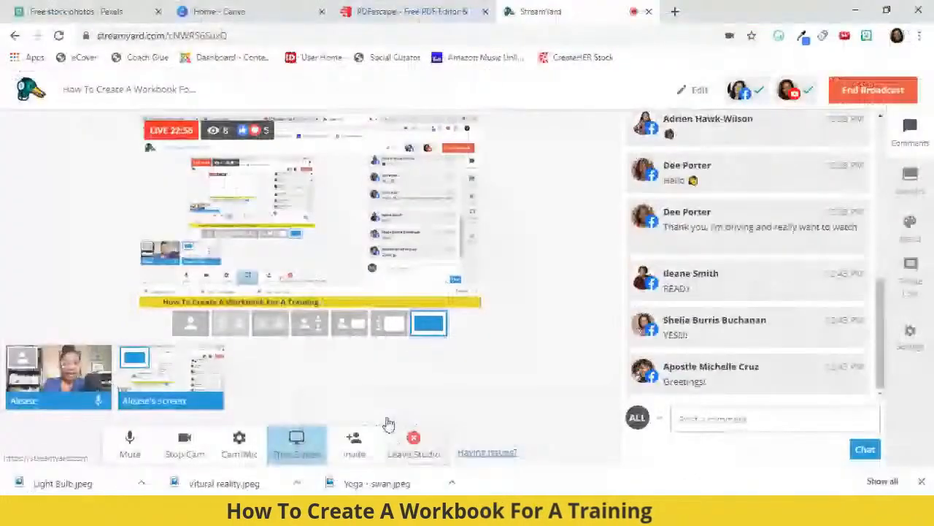
click(97, 10)
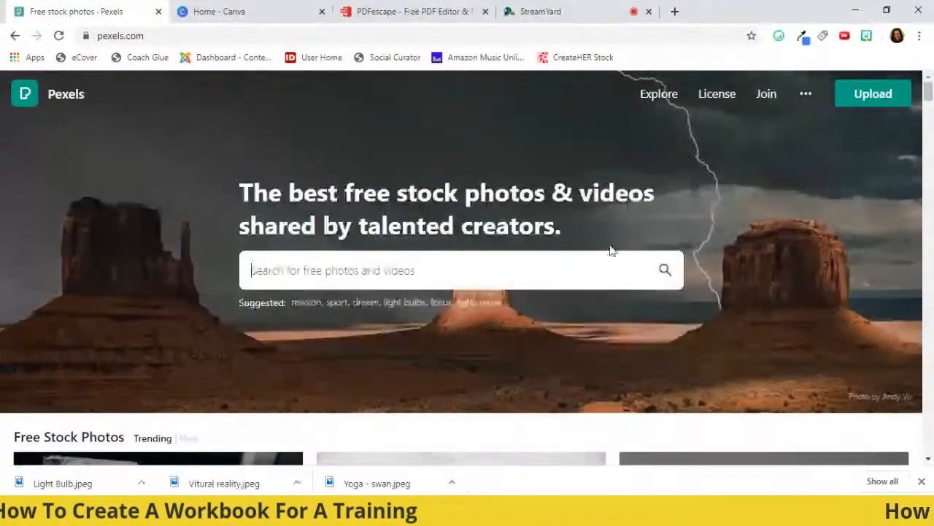
click(409, 272)
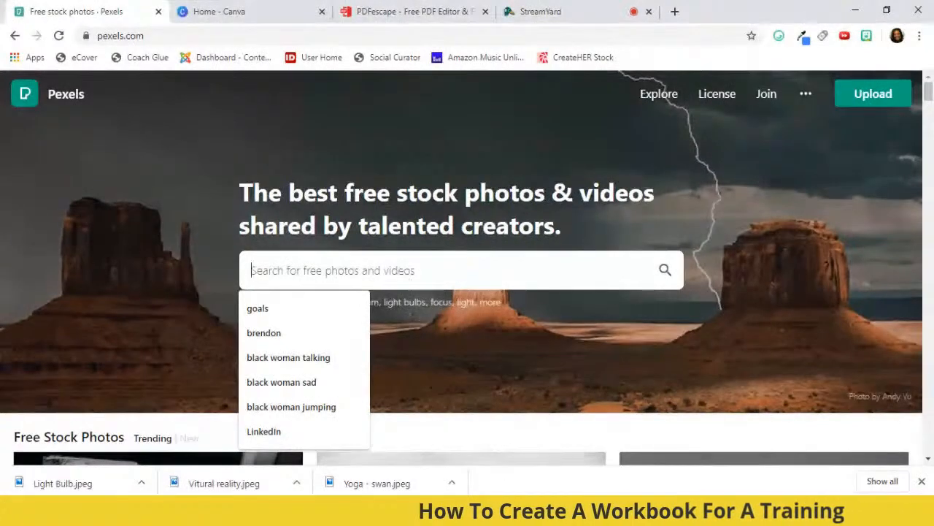
click(486, 512)
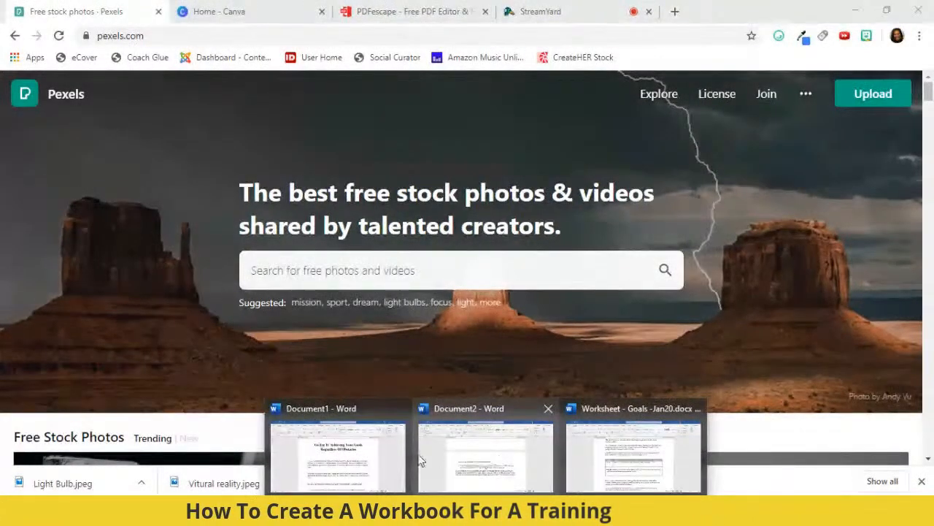
click(338, 456)
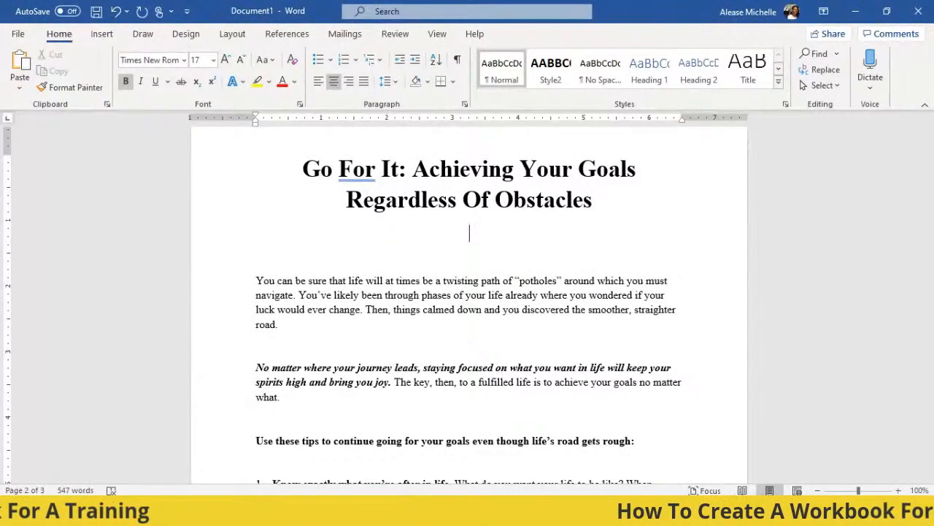
Step: Switch to the Pexels site in Chrome and search its free stock photos for "goals"
mouse_move(453, 514)
click(376, 449)
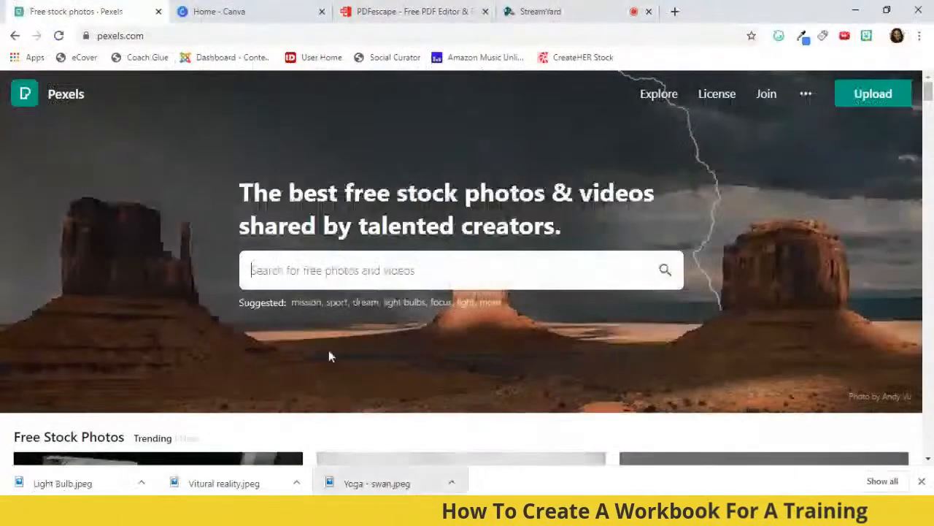
click(272, 283)
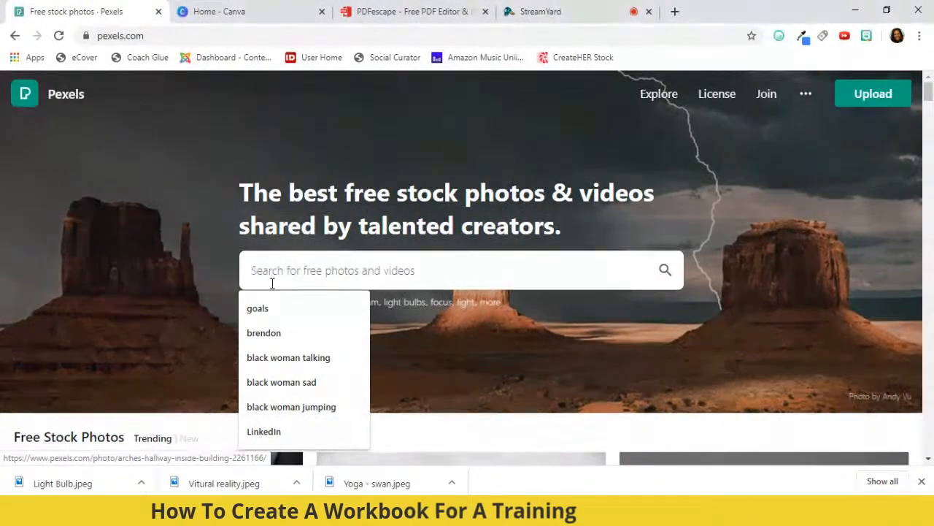
click(275, 307)
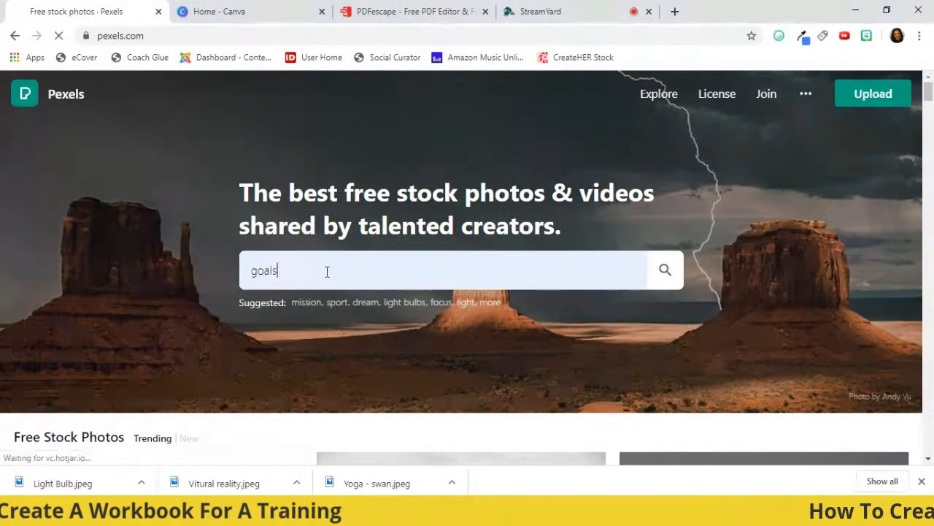
Step: Browse the Pexels goals photos for an image that suits the article about achieving goals
scroll(350, 278, down, 1)
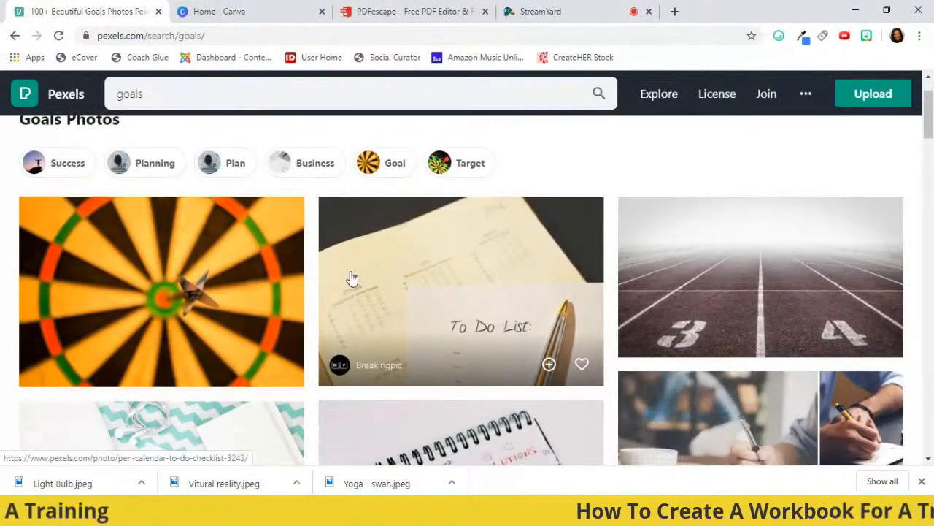
scroll(352, 278, down, 1)
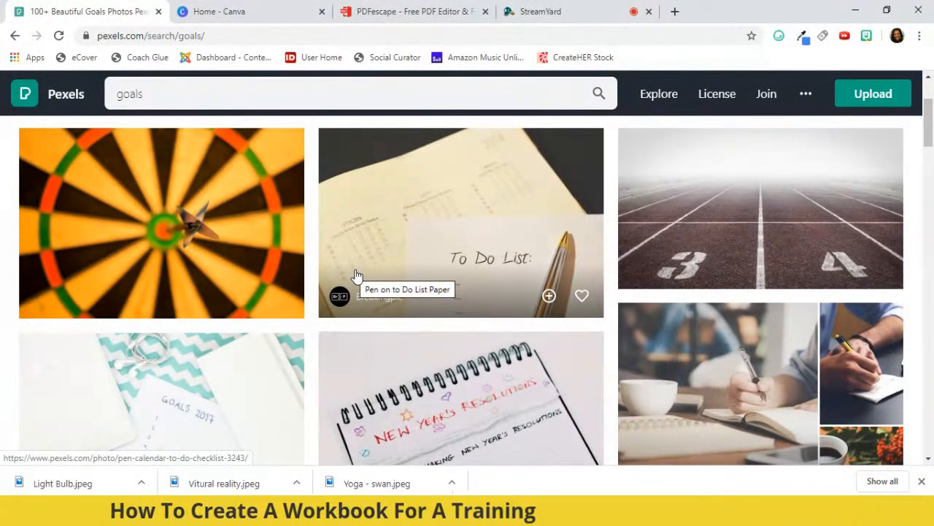
scroll(357, 276, down, 2)
scroll(357, 276, down, 1)
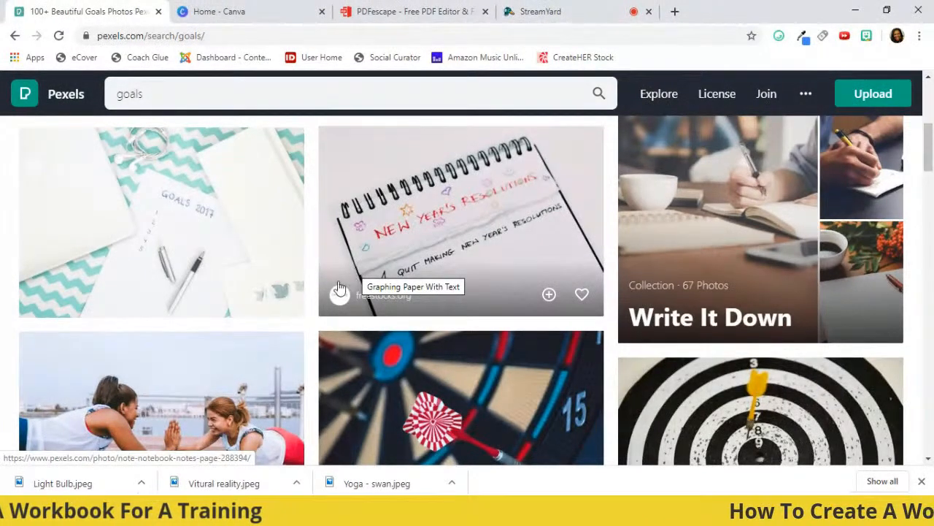
scroll(263, 276, down, 4)
scroll(272, 274, down, 4)
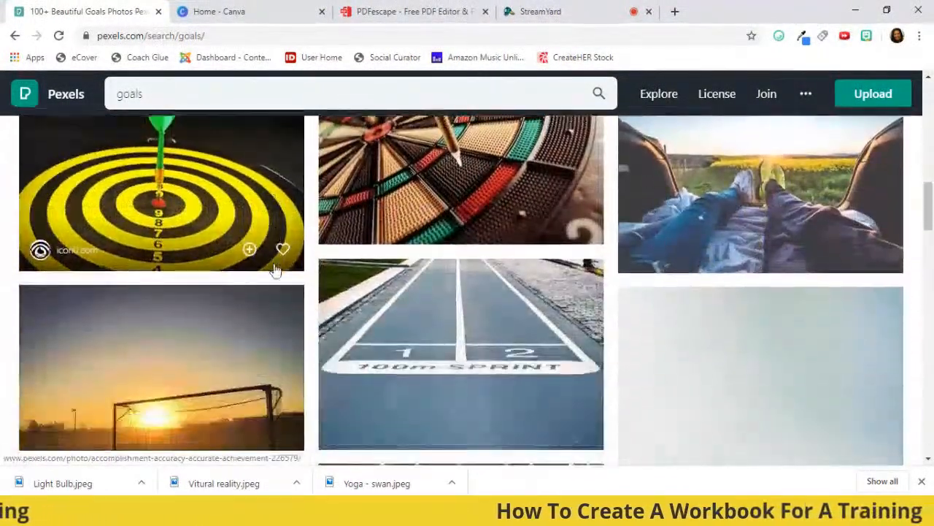
scroll(280, 269, up, 2)
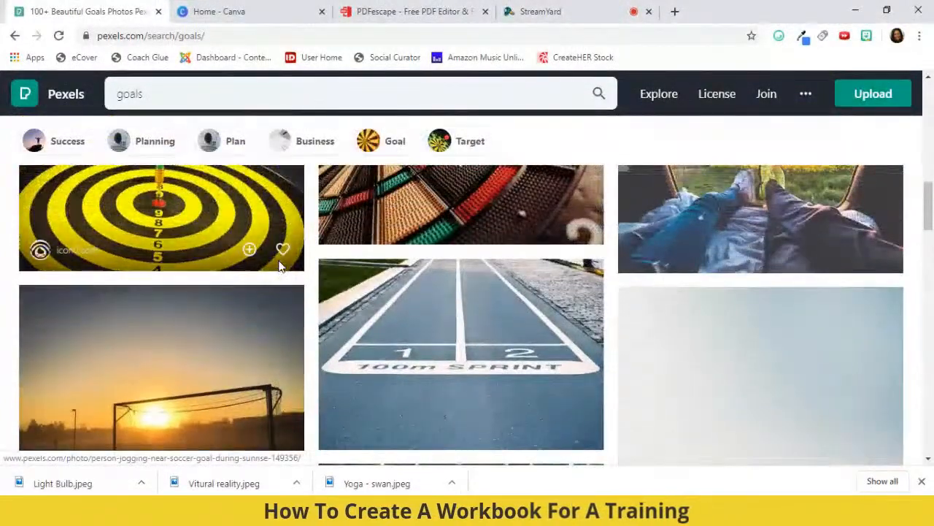
scroll(286, 270, up, 2)
scroll(286, 274, up, 3)
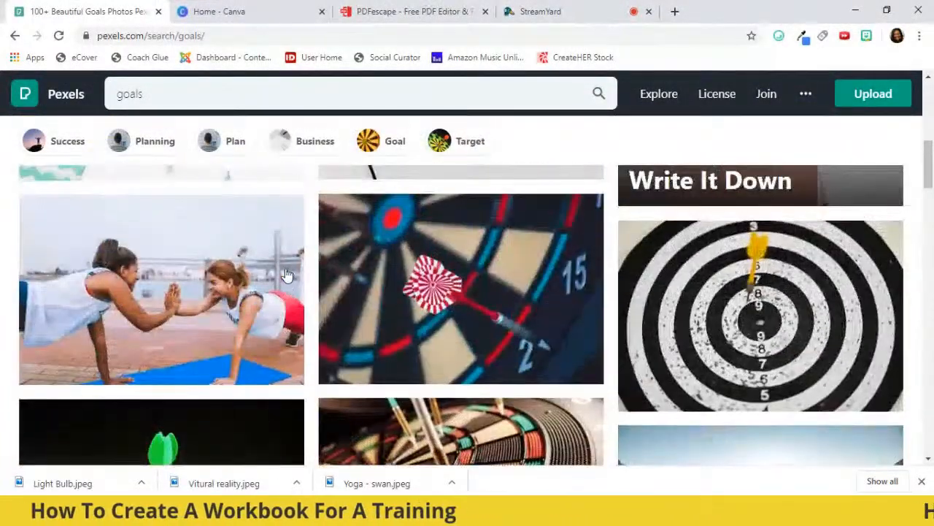
Step: Open the photo of two women exercising, view its image saving options, close it, and return to Document1 in Word
click(198, 283)
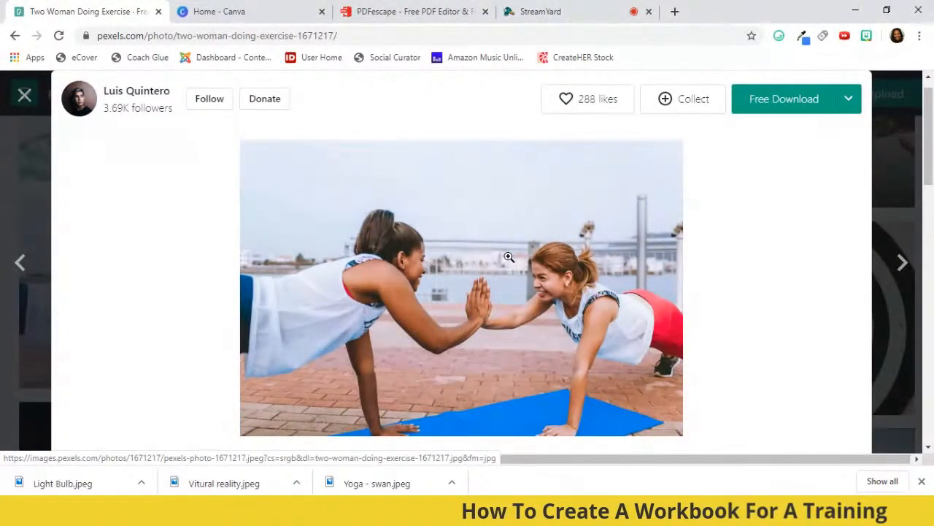
right_click(596, 250)
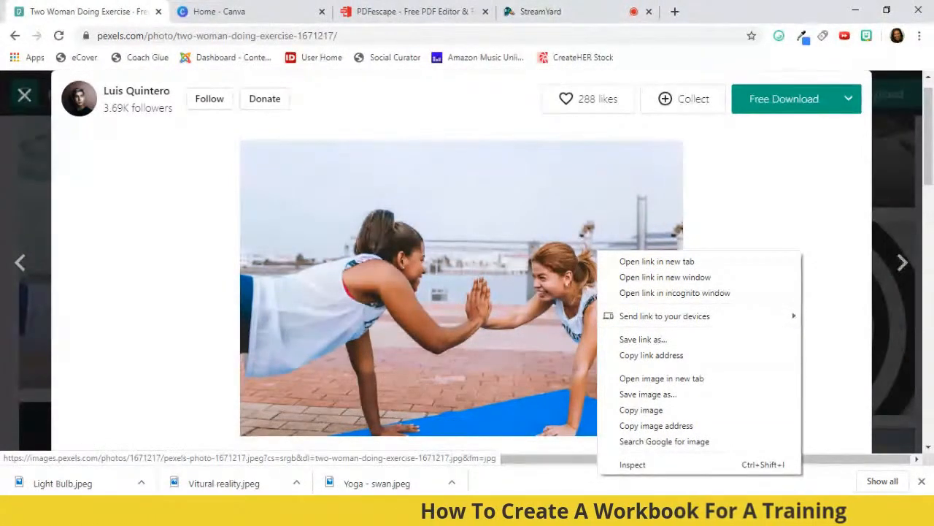
key(Escape)
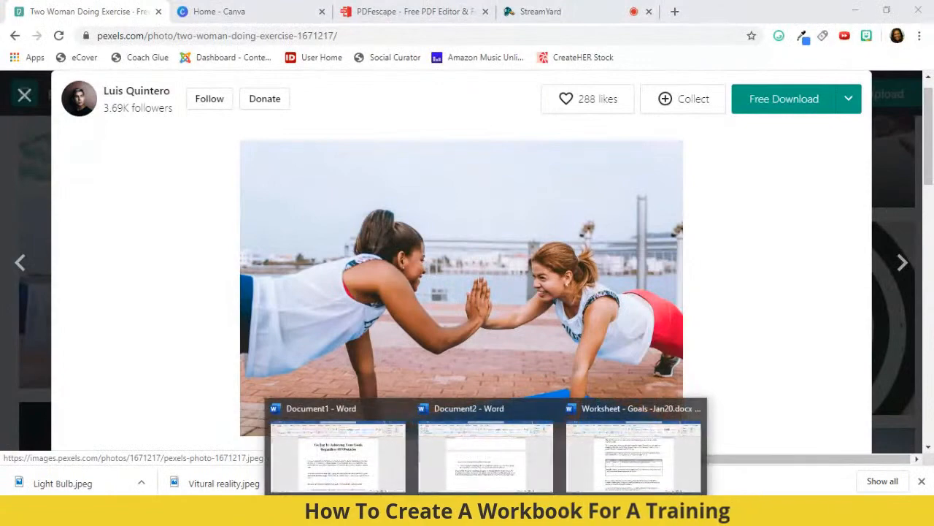
click(24, 95)
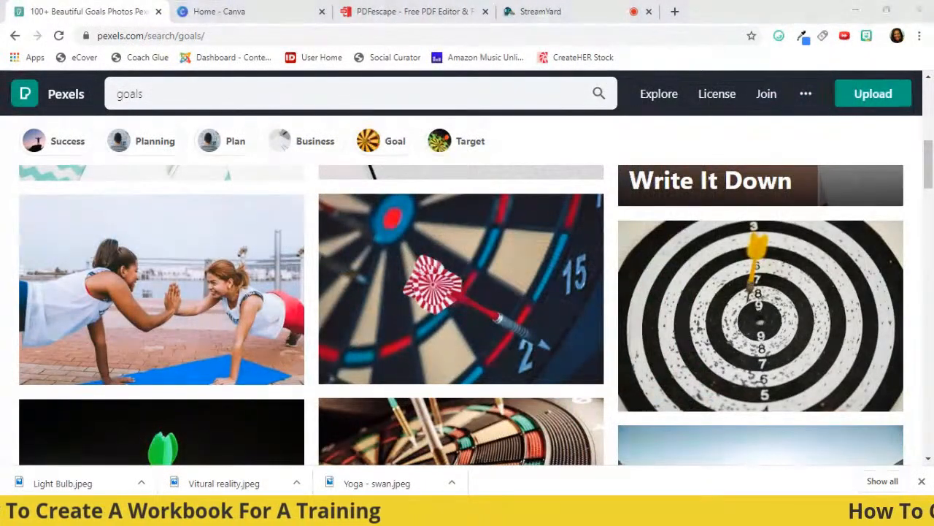
mouse_move(487, 516)
click(396, 449)
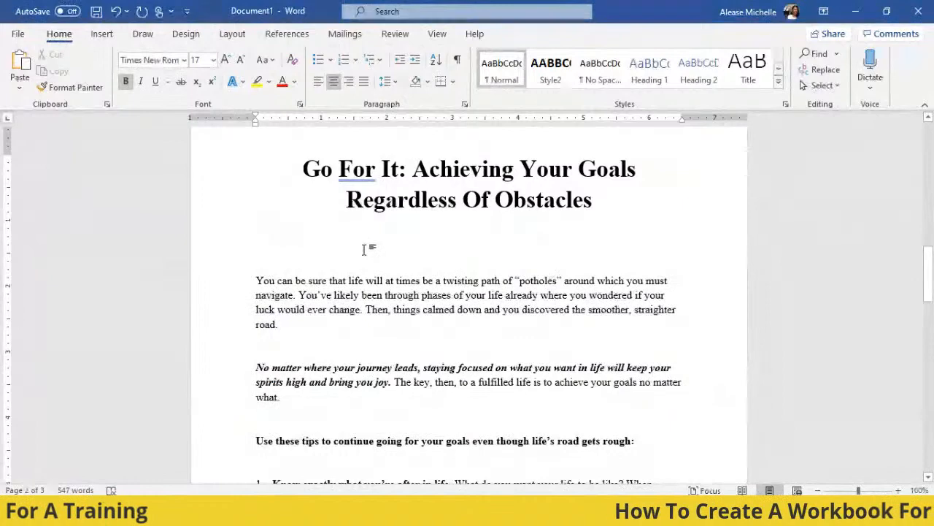
Step: Insert the picture Yoga - swan.jpeg from the Workbook Demo folder on the Desktop below the article title
click(103, 34)
click(162, 57)
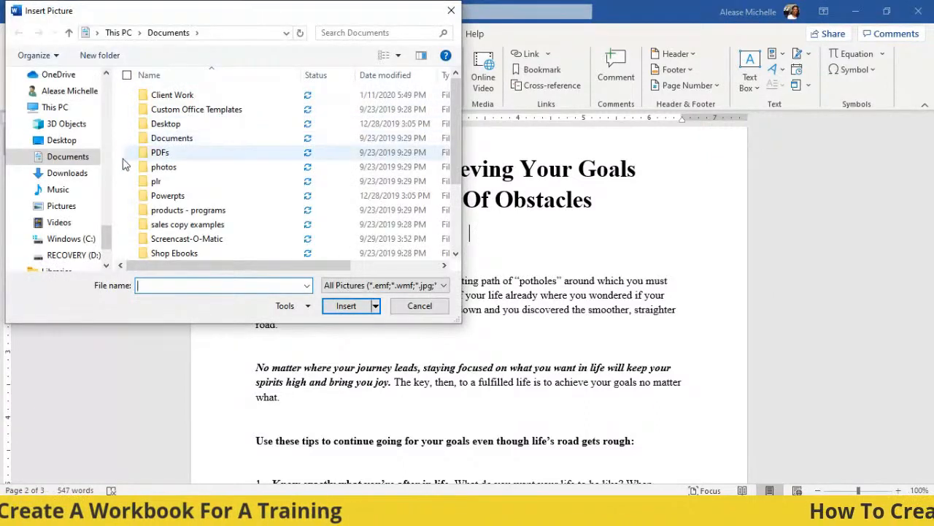
scroll(105, 138, up, 10)
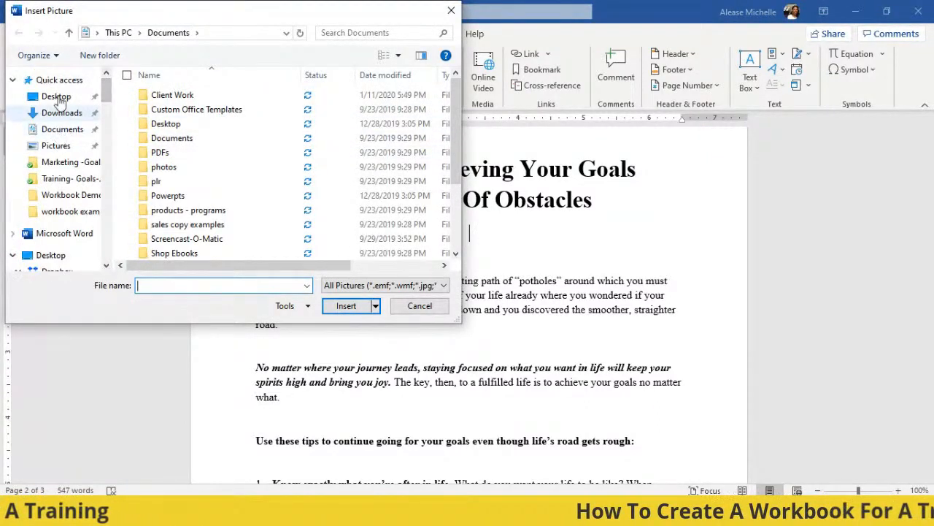
click(55, 97)
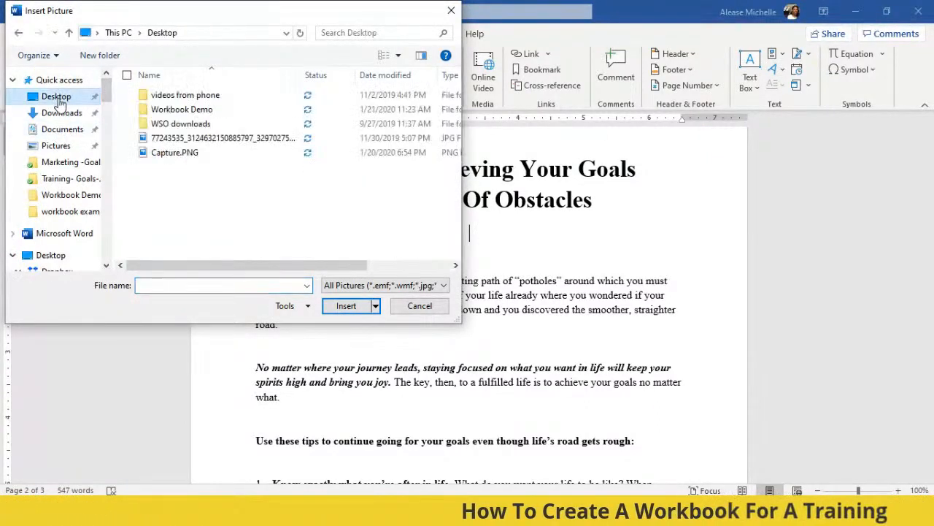
double_click(175, 109)
click(327, 115)
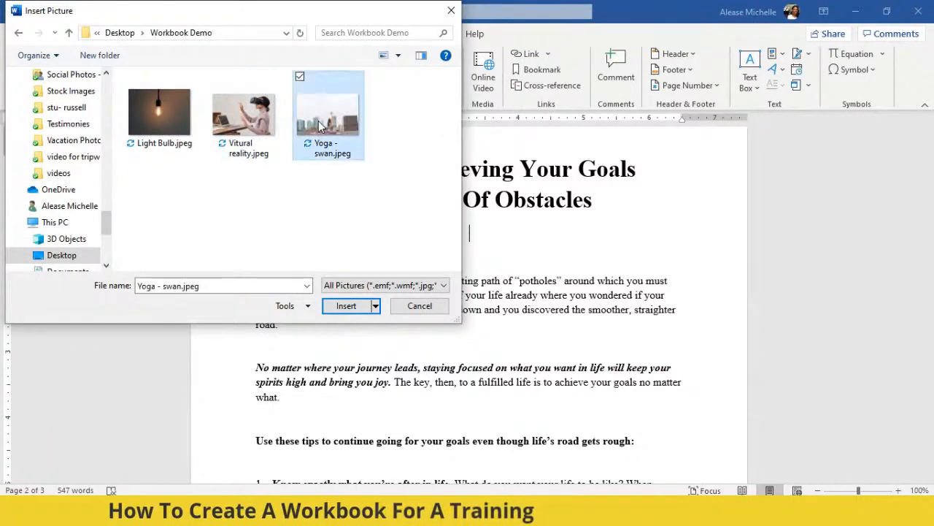
click(351, 307)
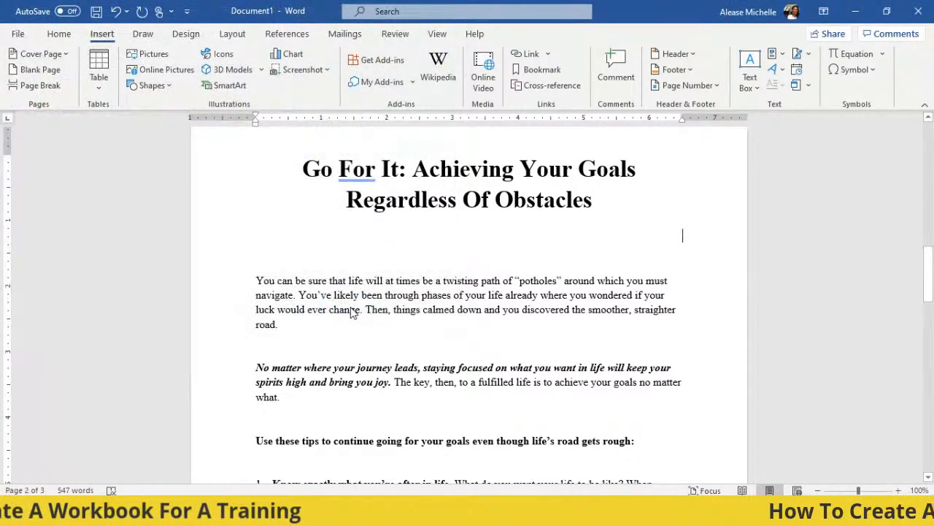
scroll(555, 332, down, 2)
scroll(555, 332, down, 3)
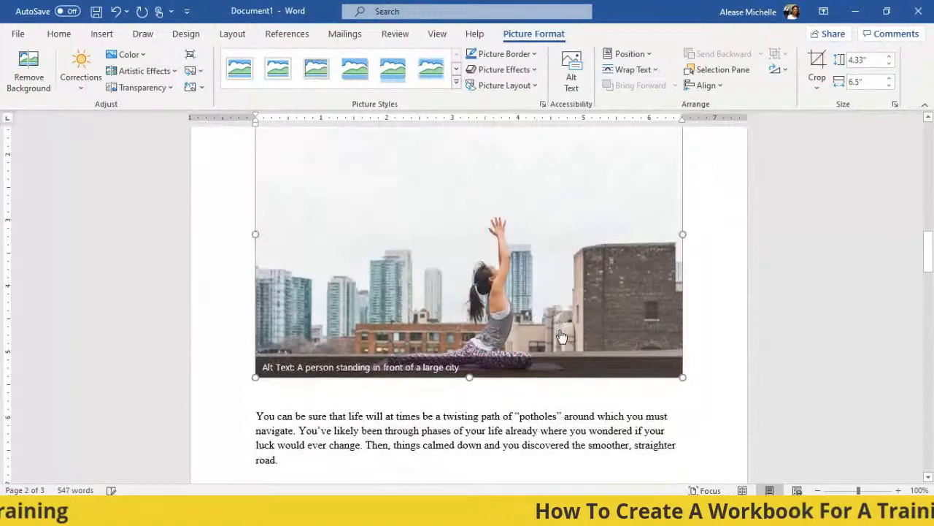
click(882, 327)
scroll(650, 347, up, 2)
Step: Crop about 1 inch of empty sky off the upper edge of the yoga picture
click(673, 359)
scroll(594, 316, down, 2)
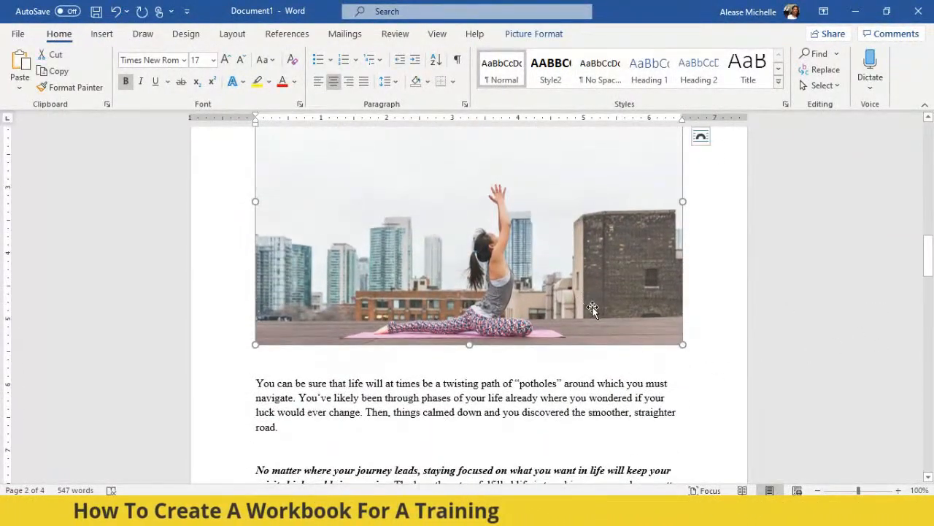
scroll(593, 312, up, 2)
scroll(576, 322, up, 2)
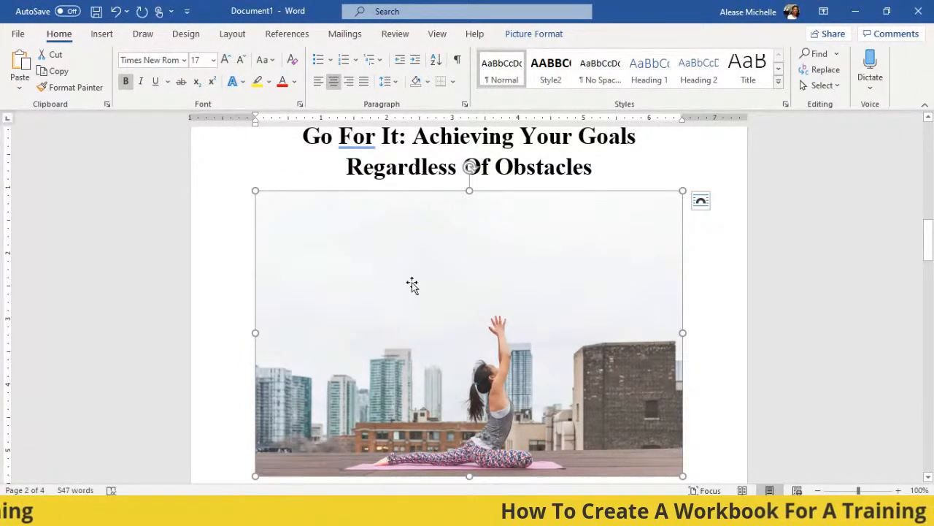
click(533, 34)
click(810, 65)
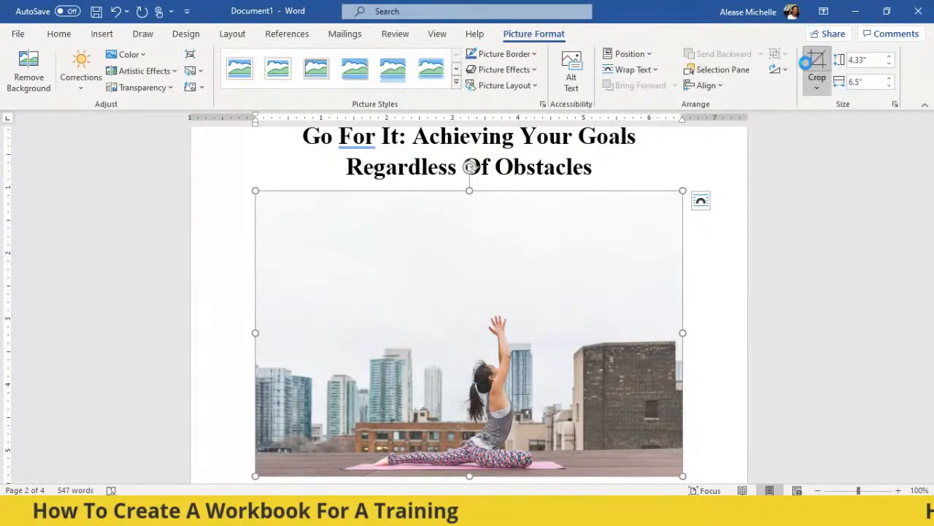
drag(469, 192, 476, 265)
click(721, 271)
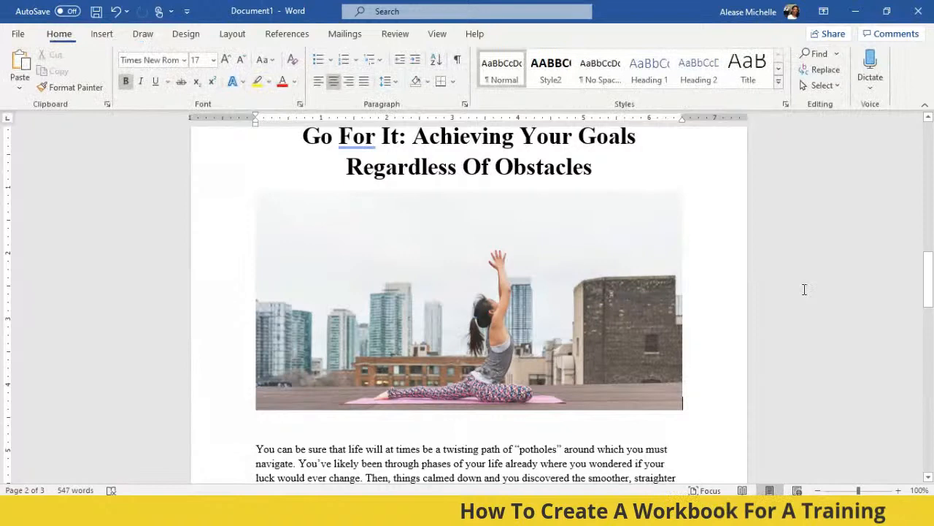
click(665, 314)
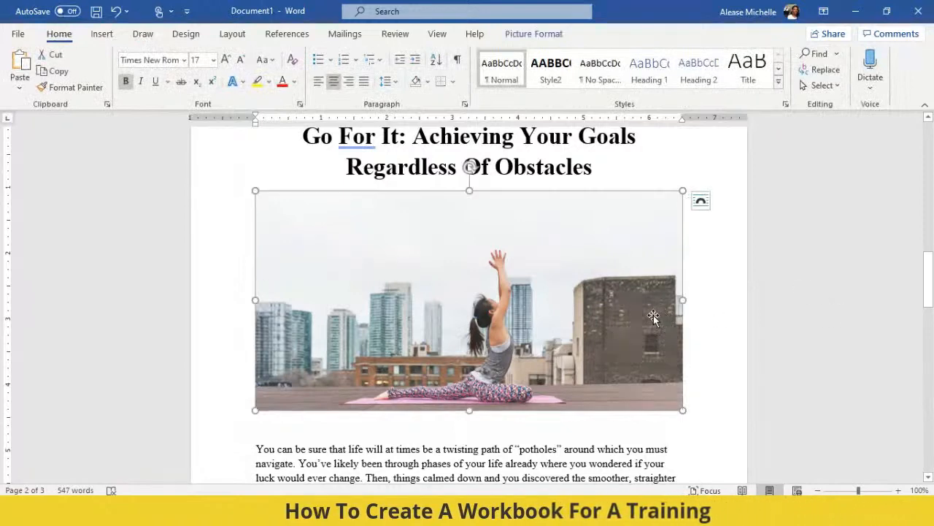
click(829, 305)
Step: Try removing the blank line between the yoga picture and the first paragraph, and restore the line break
scroll(679, 321, down, 3)
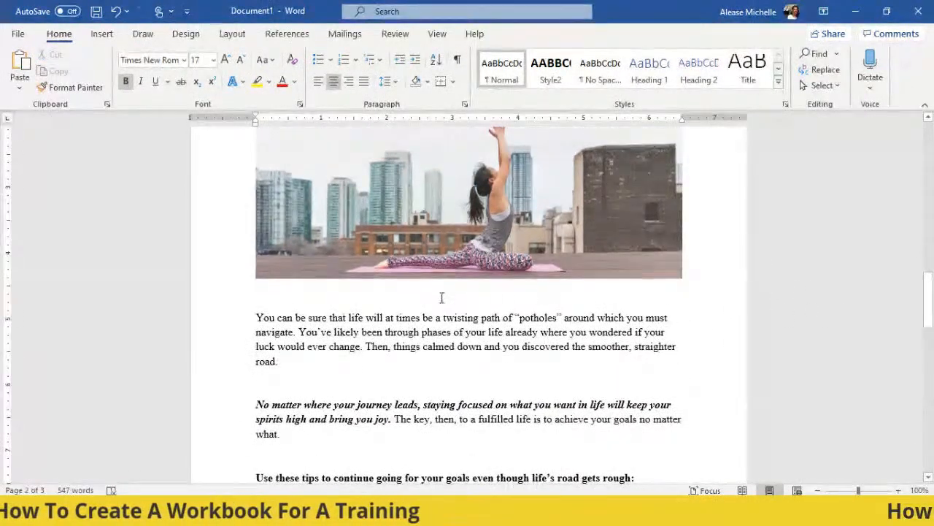
click(445, 295)
scroll(284, 313, down, 1)
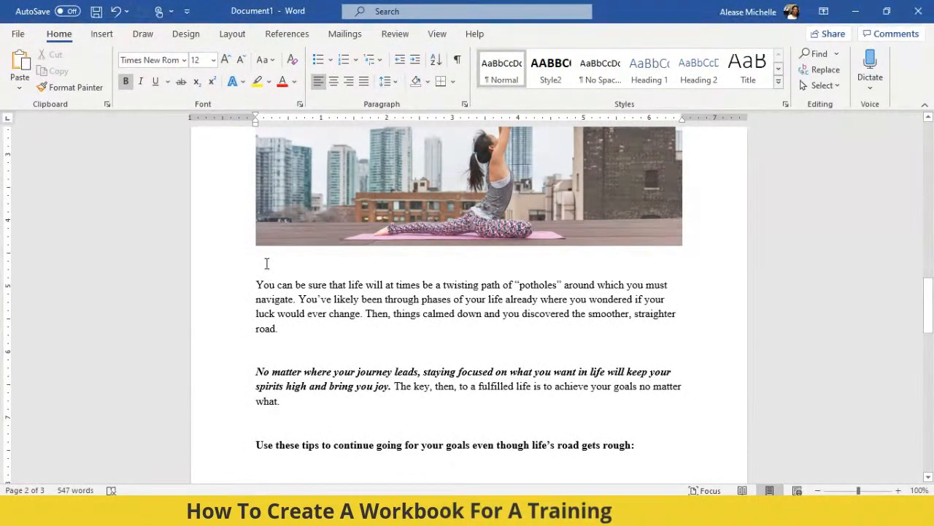
key(BackSpace)
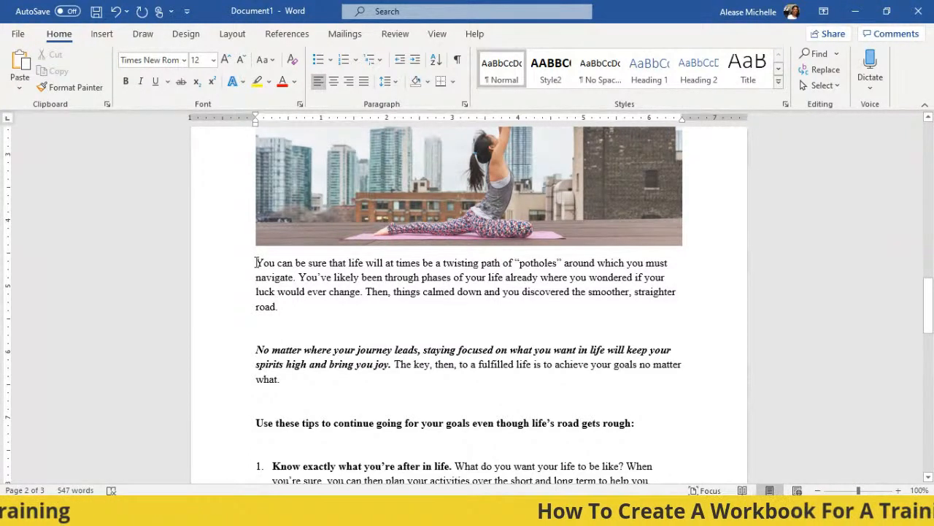
key(Return)
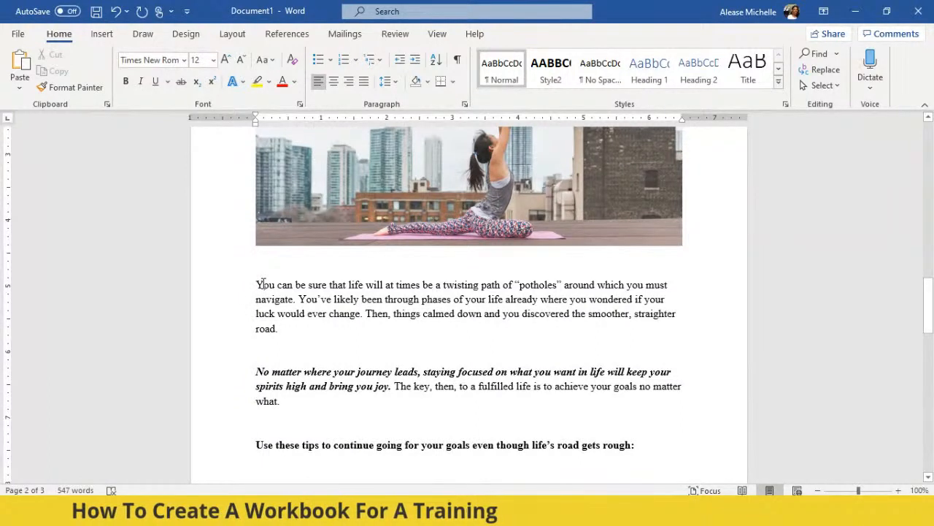
Step: Apply a Dropped drop cap to the initial letter Y of the first article paragraph
drag(259, 284, 264, 285)
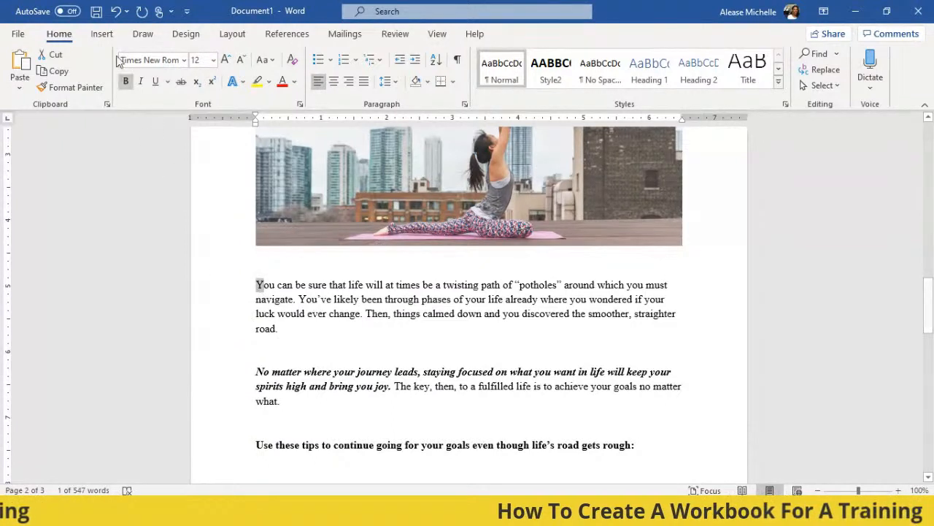
click(102, 35)
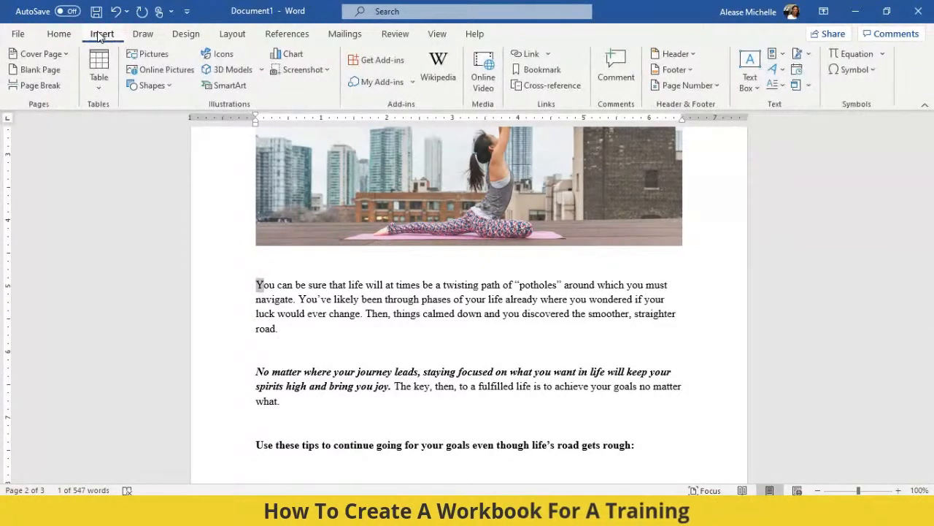
click(777, 90)
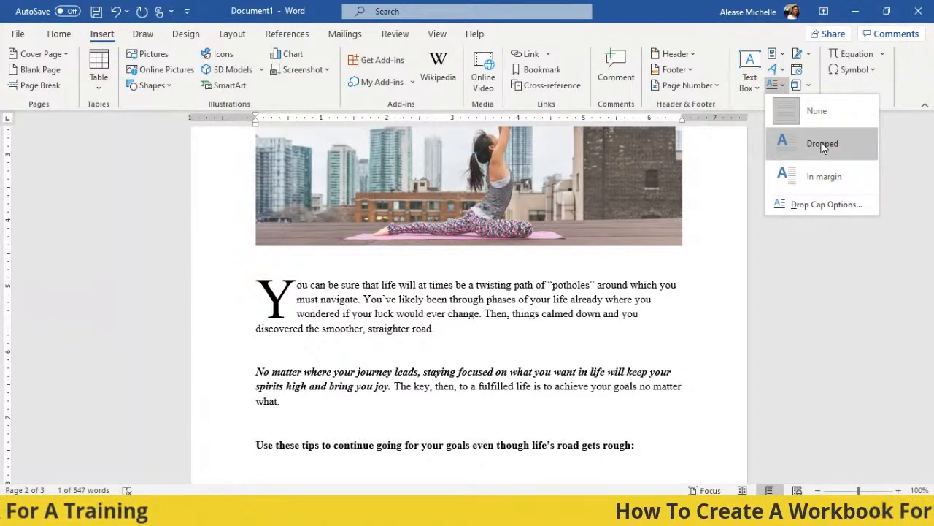
click(822, 145)
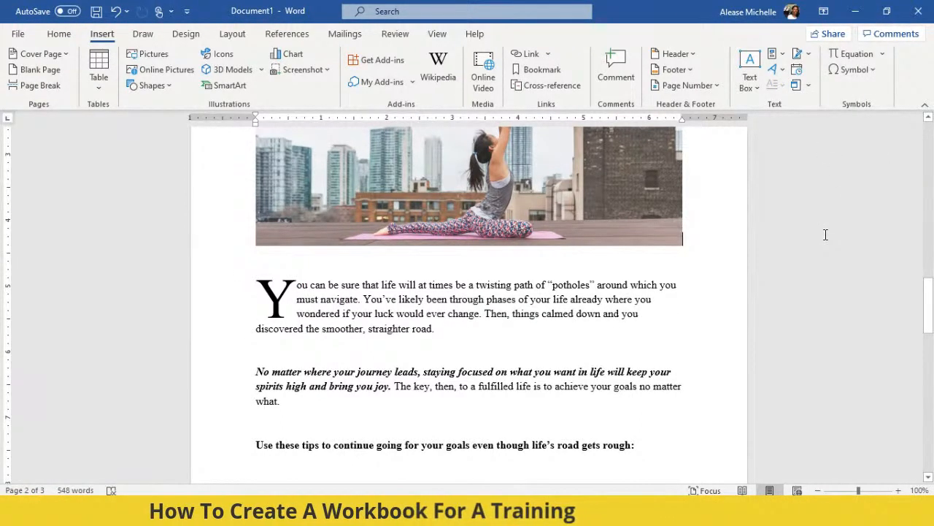
scroll(825, 234, up, 5)
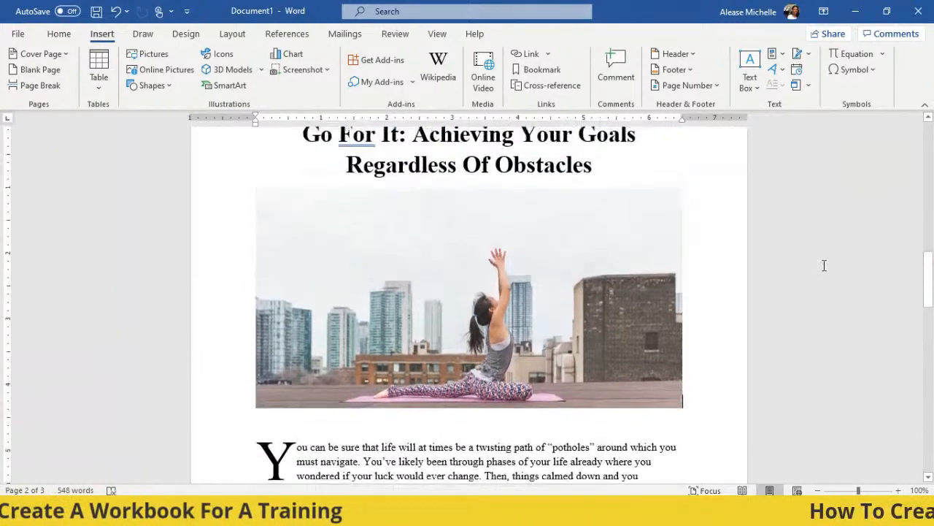
click(819, 490)
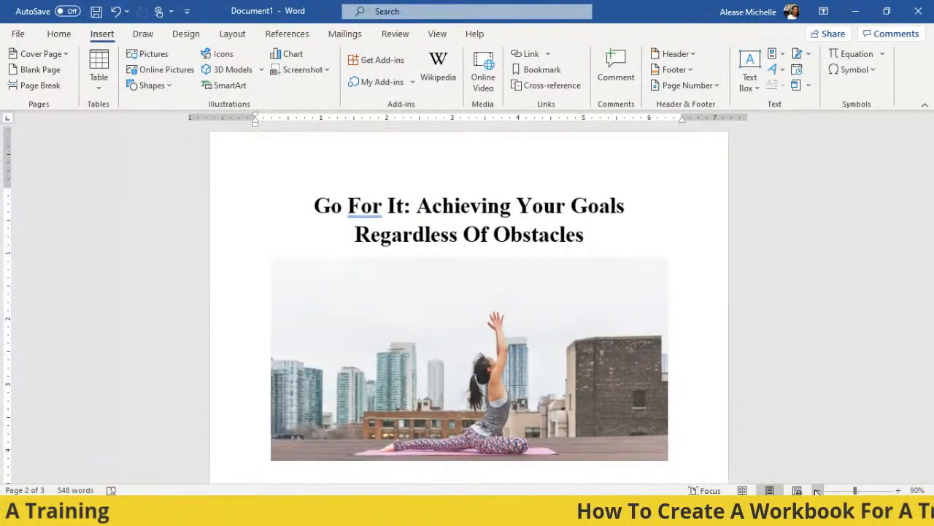
Step: Check the layout of the first article page, including its title, yoga picture and drop cap
click(819, 491)
click(819, 491)
click(819, 491)
scroll(855, 350, down, 5)
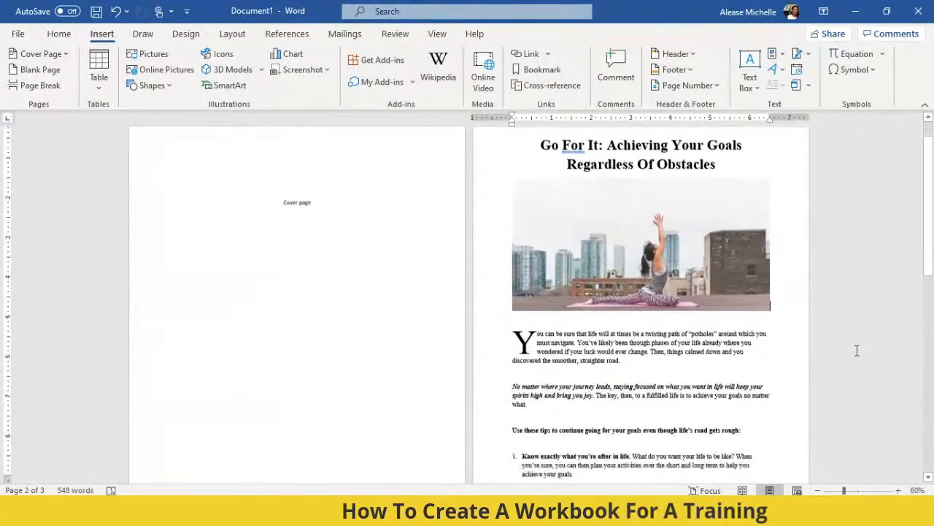
scroll(856, 353, down, 5)
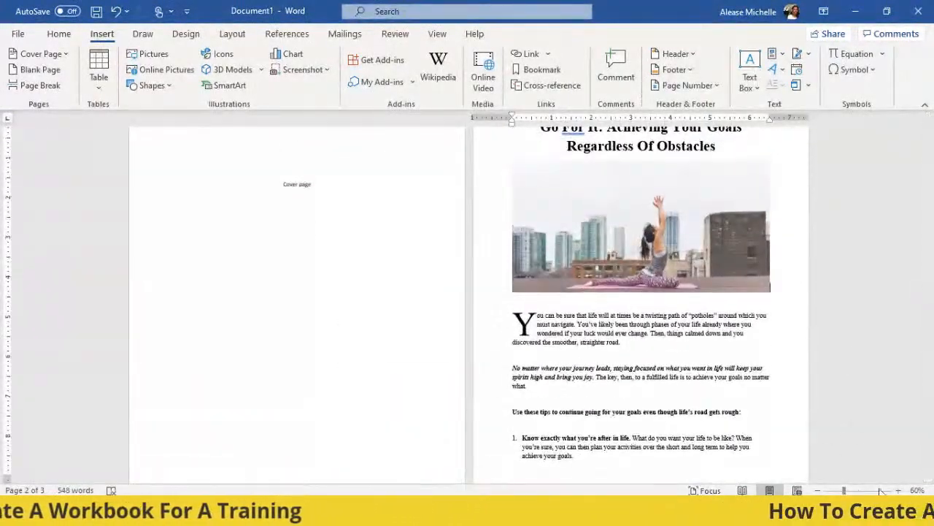
click(898, 491)
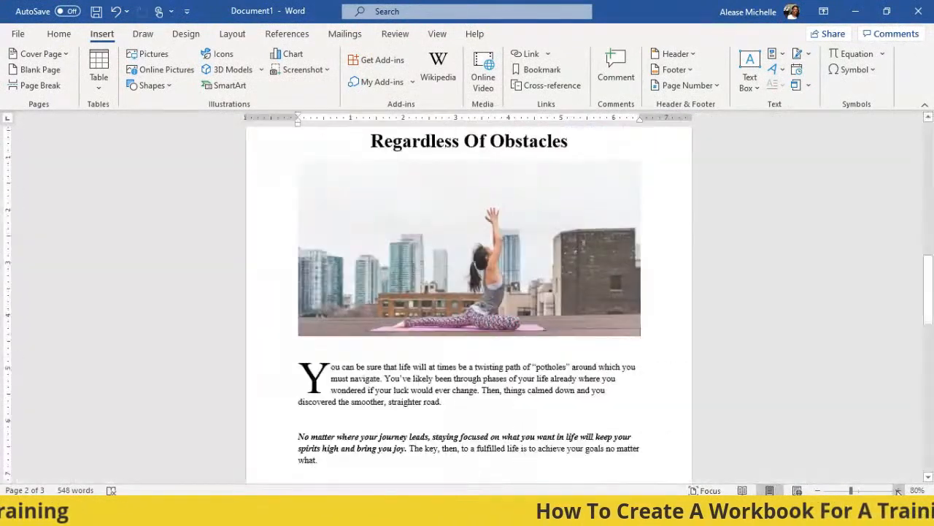
scroll(607, 252, up, 2)
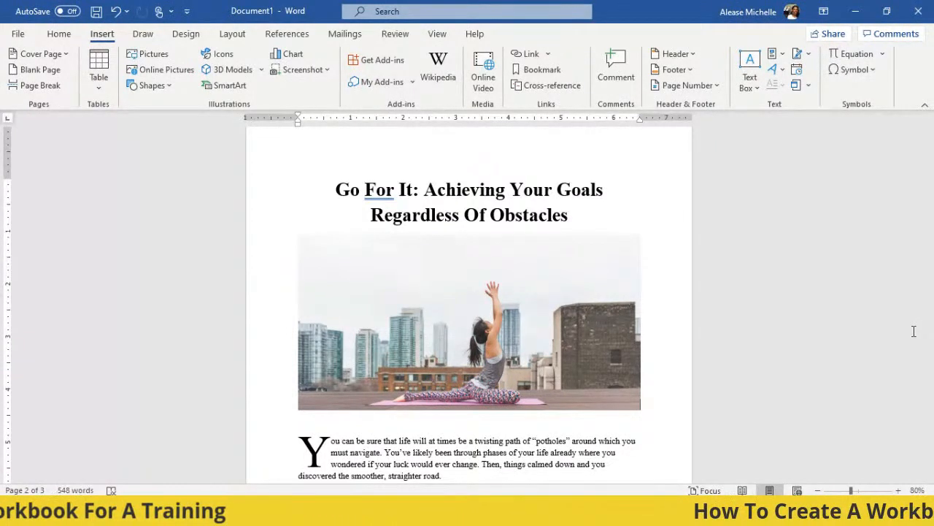
scroll(416, 146, up, 1)
click(343, 214)
Step: Review the rest of the article from the drop-cap paragraph through the numbered tips to the closing paragraph
scroll(443, 250, down, 15)
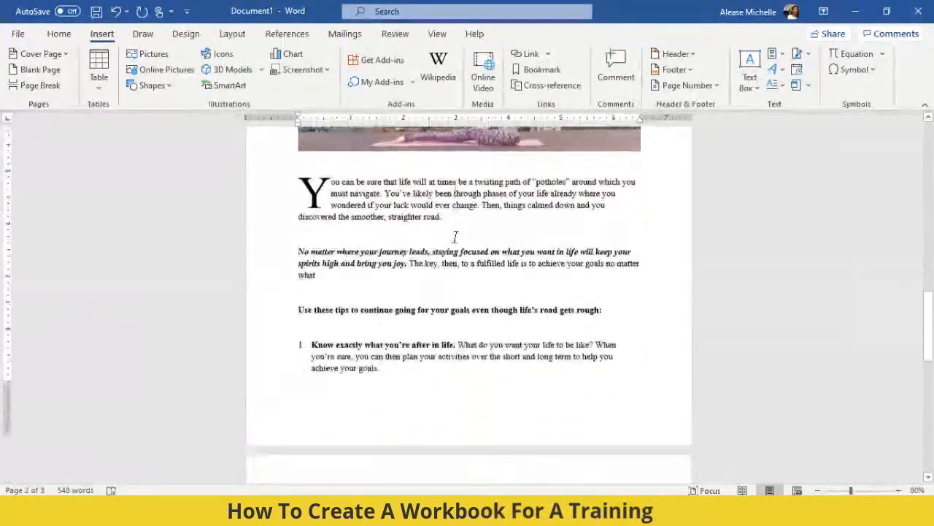
scroll(460, 238, down, 5)
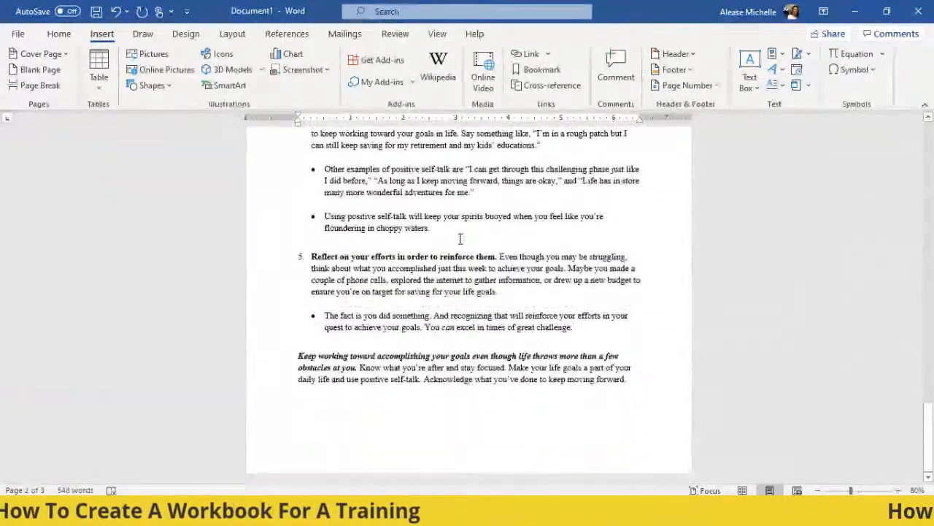
scroll(461, 241, up, 10)
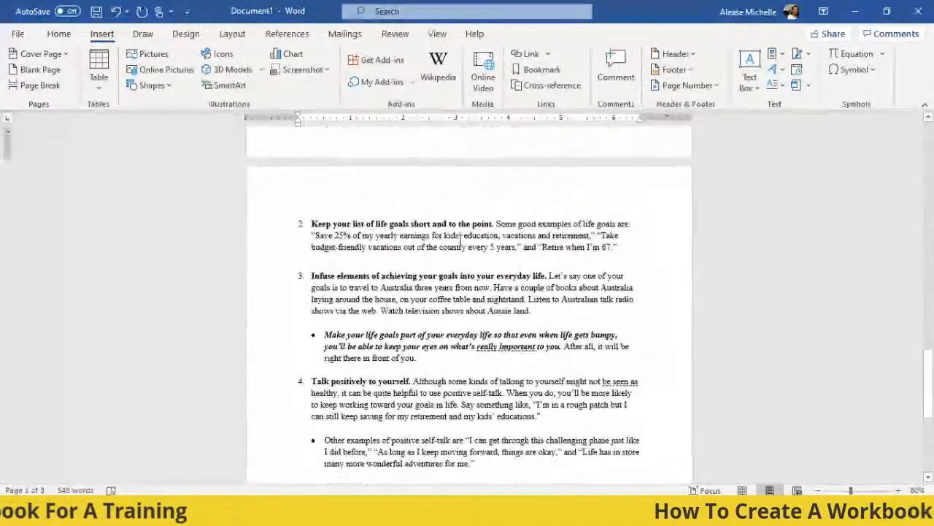
scroll(461, 241, up, 3)
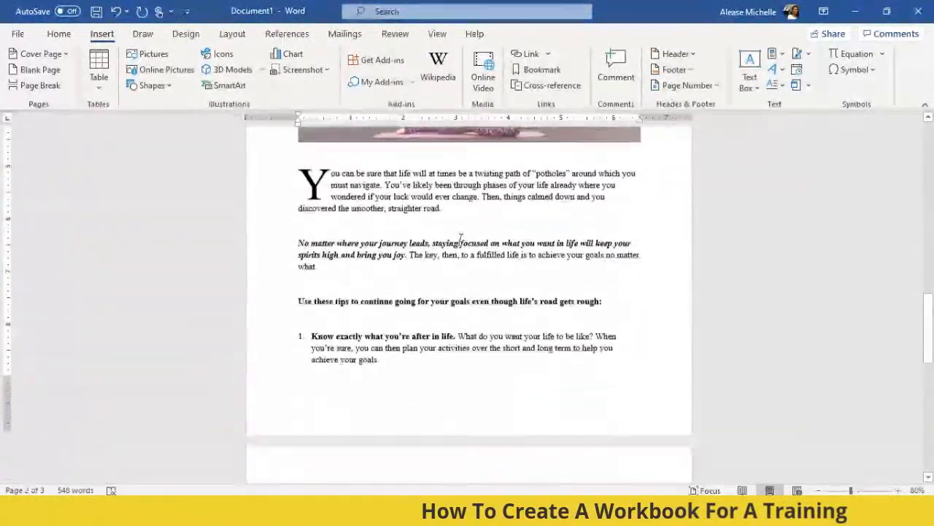
scroll(461, 247, down, 2)
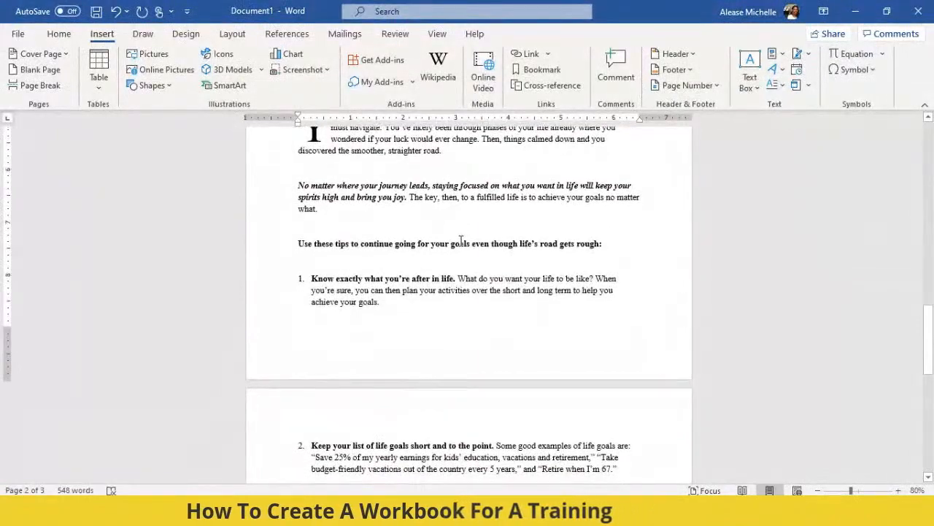
scroll(626, 246, down, 12)
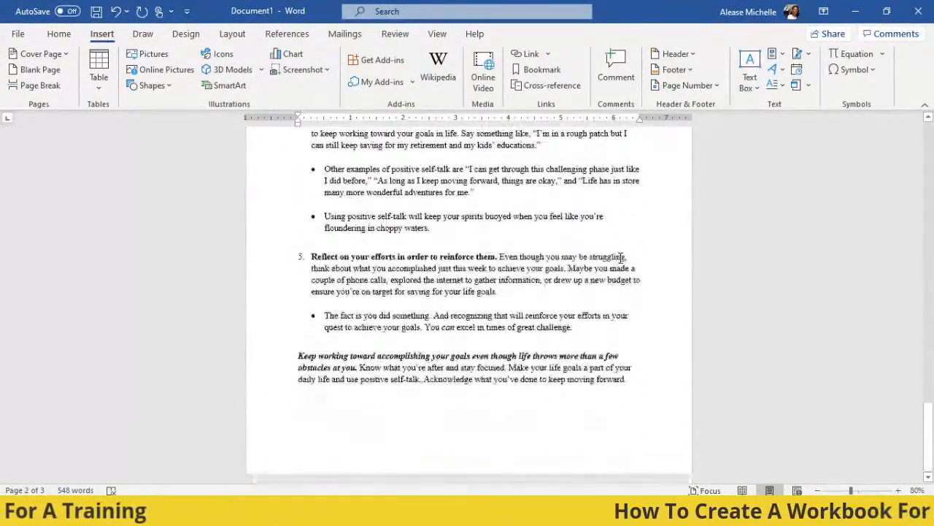
click(636, 389)
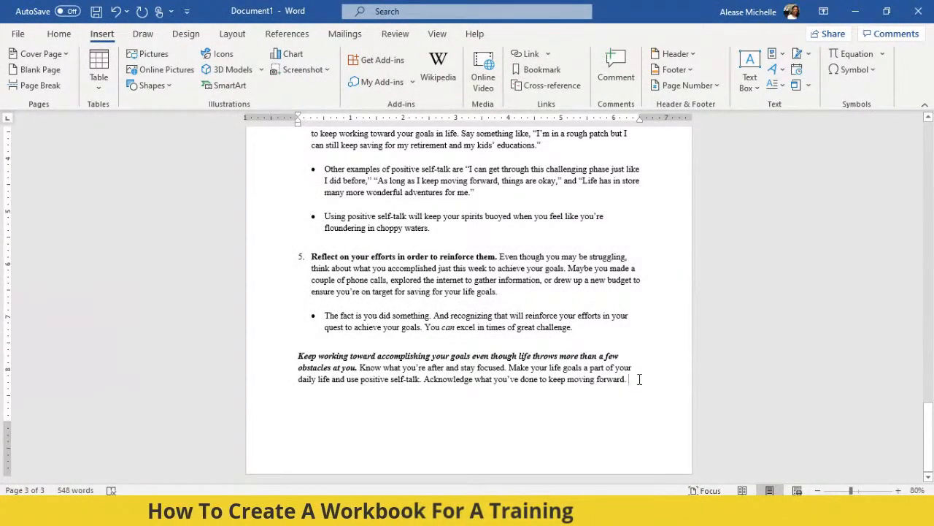
scroll(635, 378, up, 15)
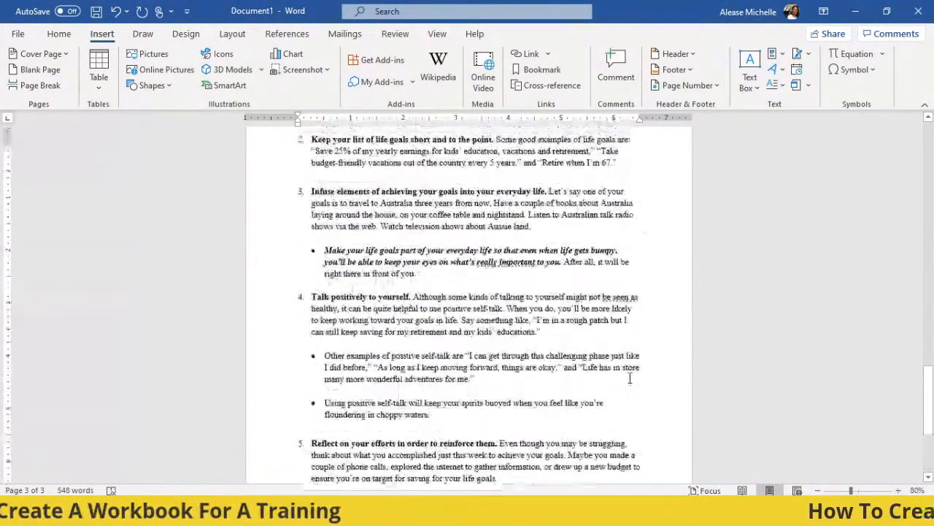
scroll(627, 378, up, 3)
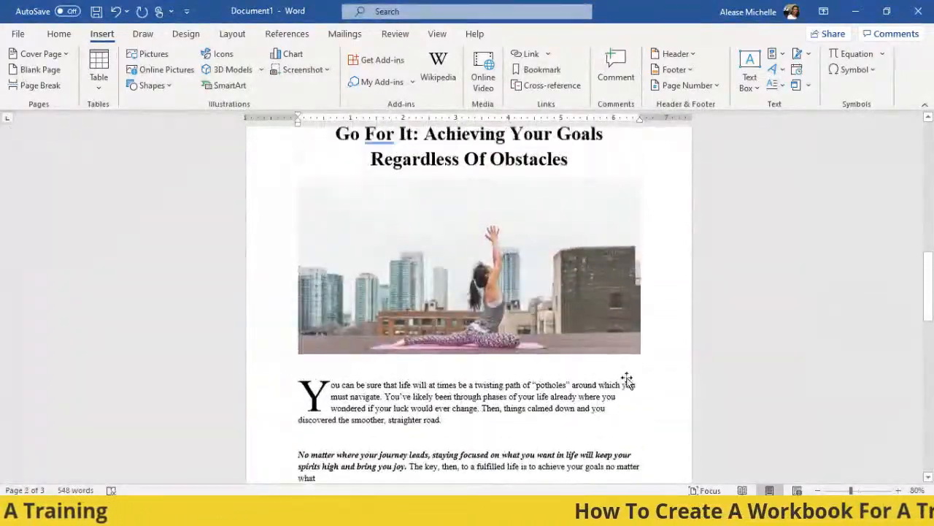
scroll(627, 378, up, 2)
scroll(628, 378, down, 2)
scroll(628, 379, down, 5)
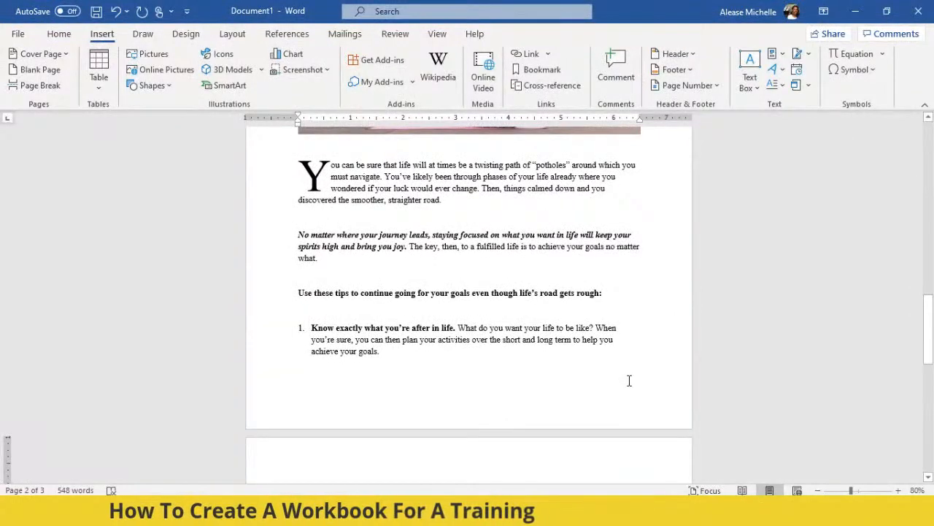
scroll(624, 379, down, 1)
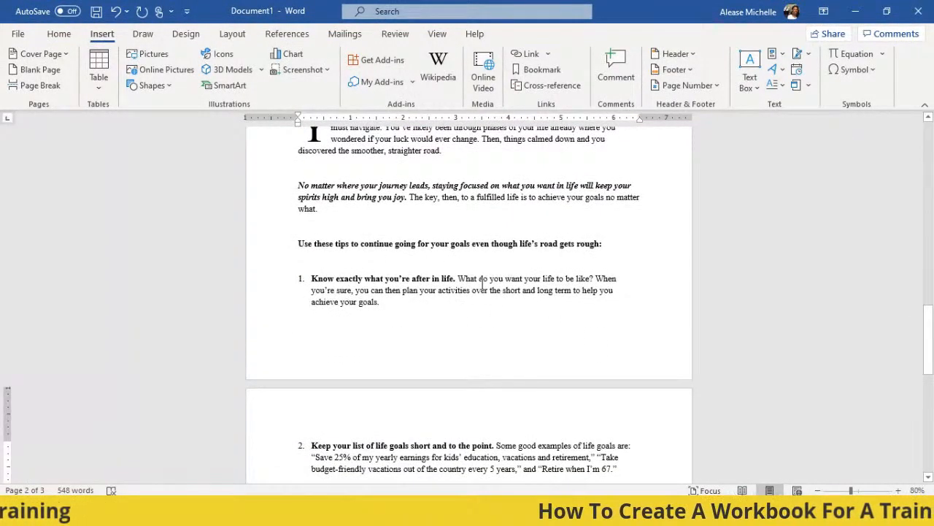
scroll(482, 282, down, 2)
scroll(485, 282, up, 10)
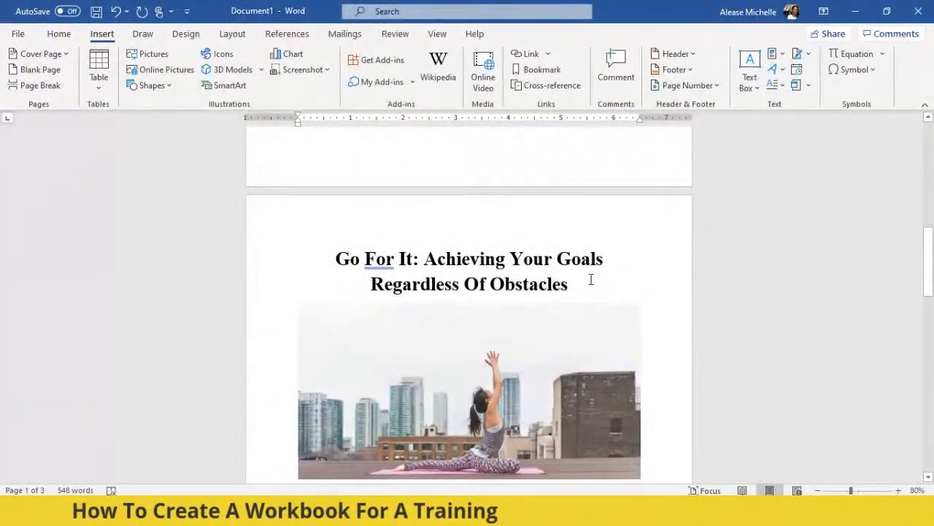
scroll(609, 288, down, 10)
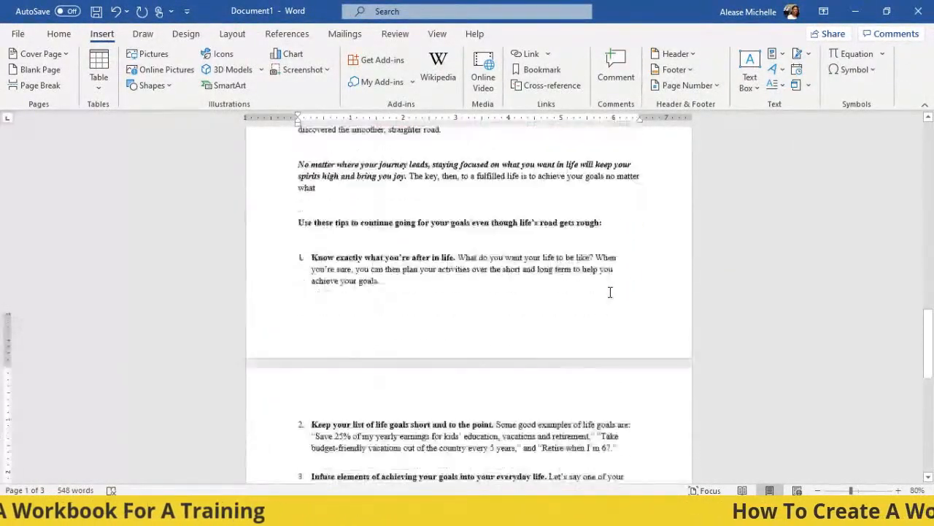
scroll(610, 292, down, 10)
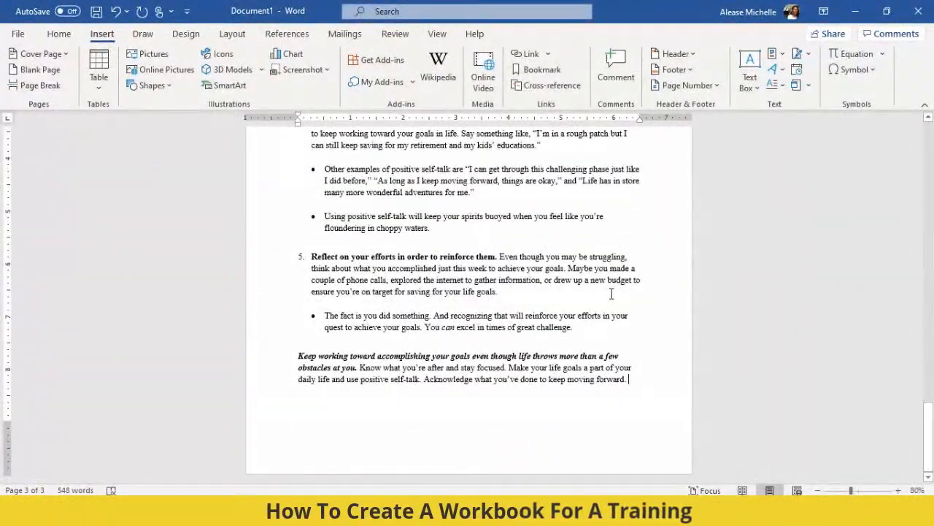
Step: Add blank lines after the article's closing paragraph to start a new page
click(555, 436)
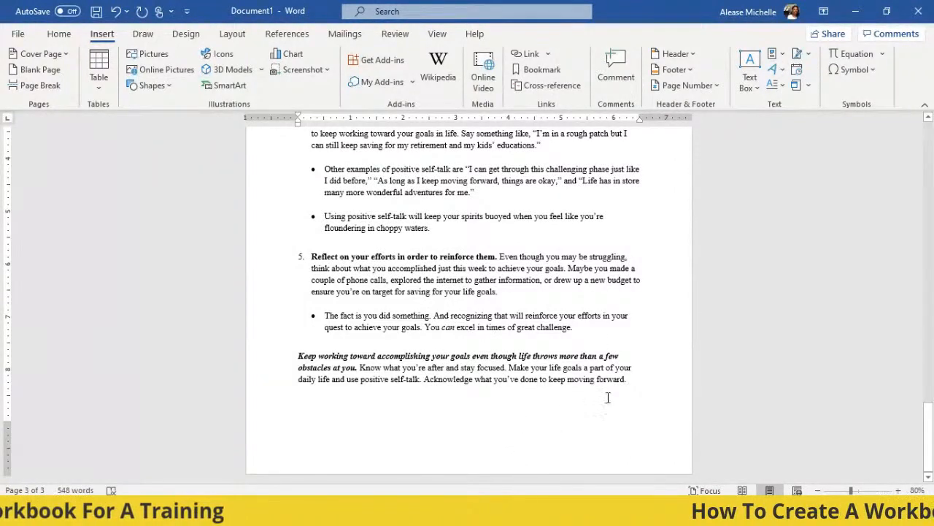
key(Return)
key(Return)
key(Return)
key(Return)
key(Return)
key(Return)
key(Return)
key(Return)
key(Return)
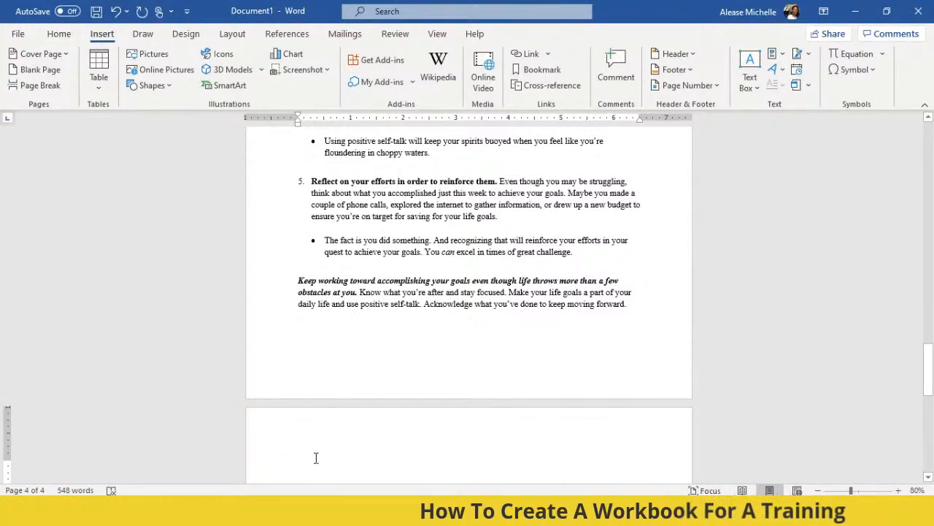
Step: Write the exercise prompt "Write down your 2020 goals for this year in the space below." on the new page
text(Writ)
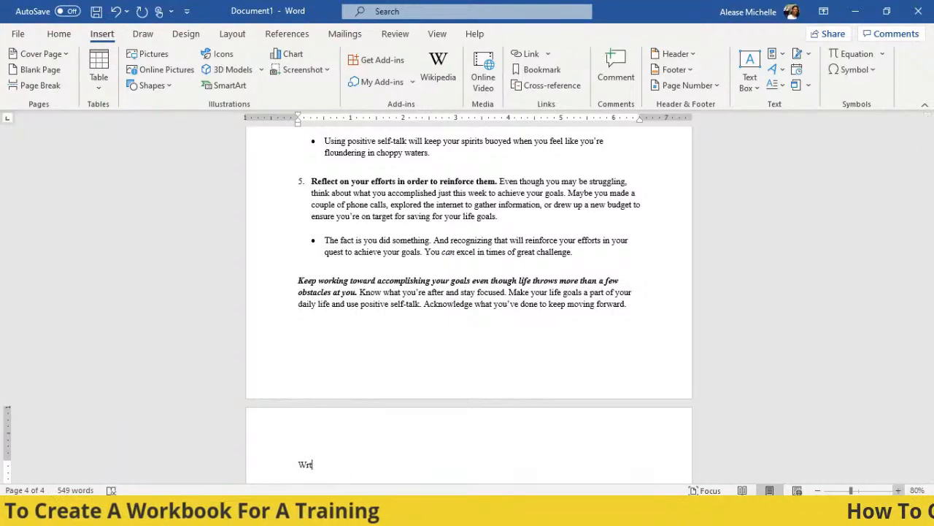
click(899, 490)
click(899, 491)
scroll(861, 365, down, 5)
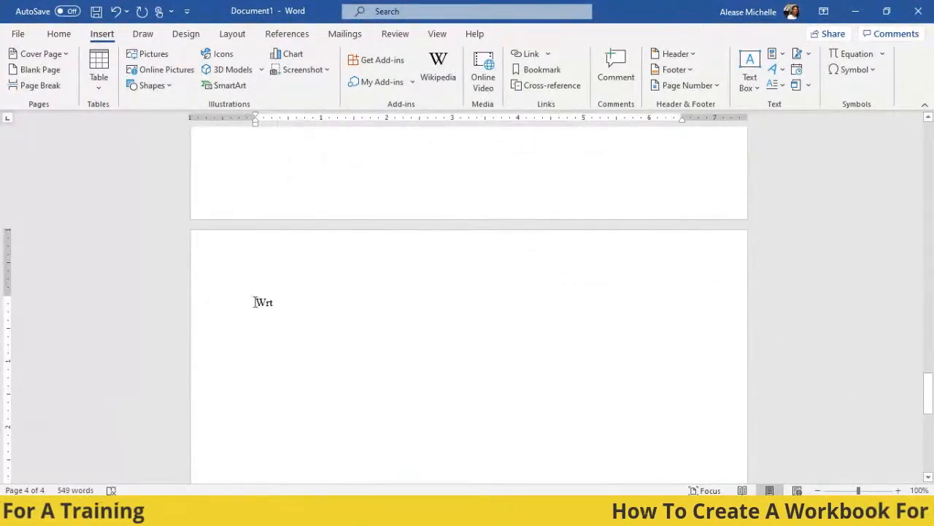
text(ite d)
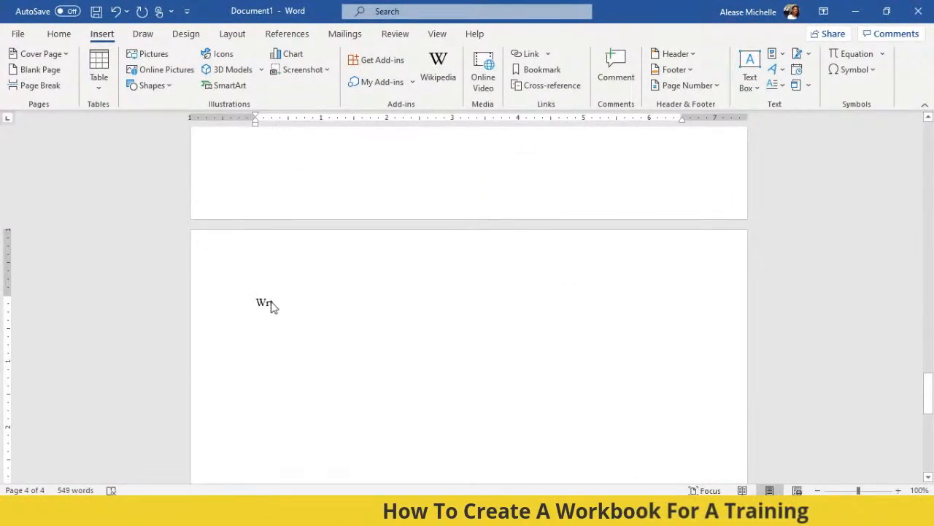
text(own t)
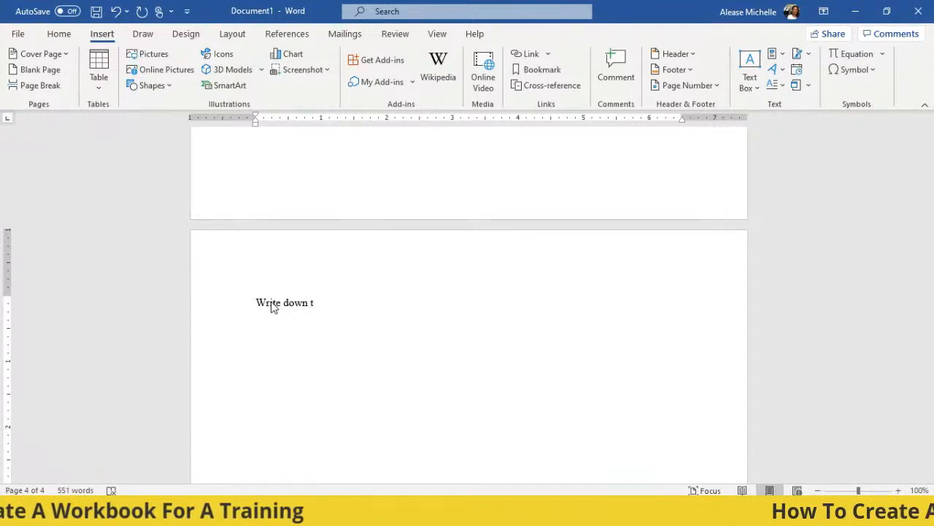
key(BackSpace)
text(yourt)
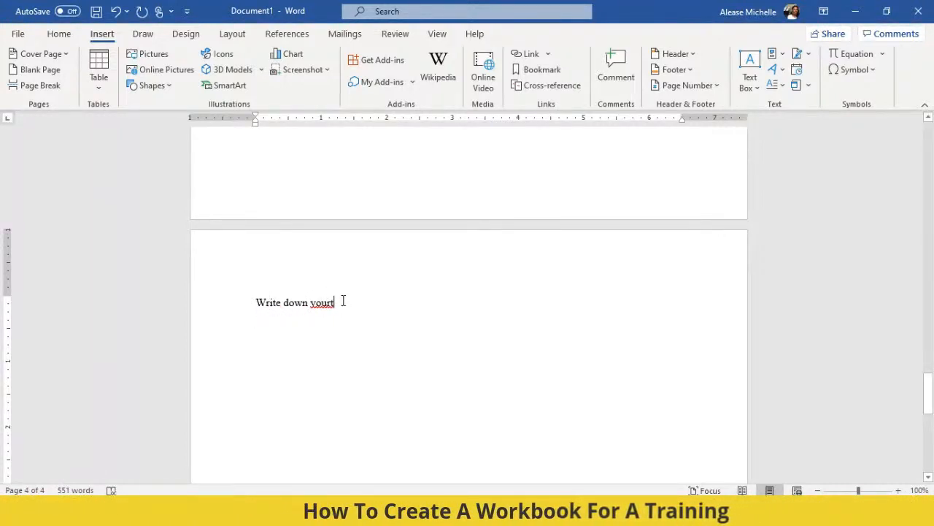
key(BackSpace)
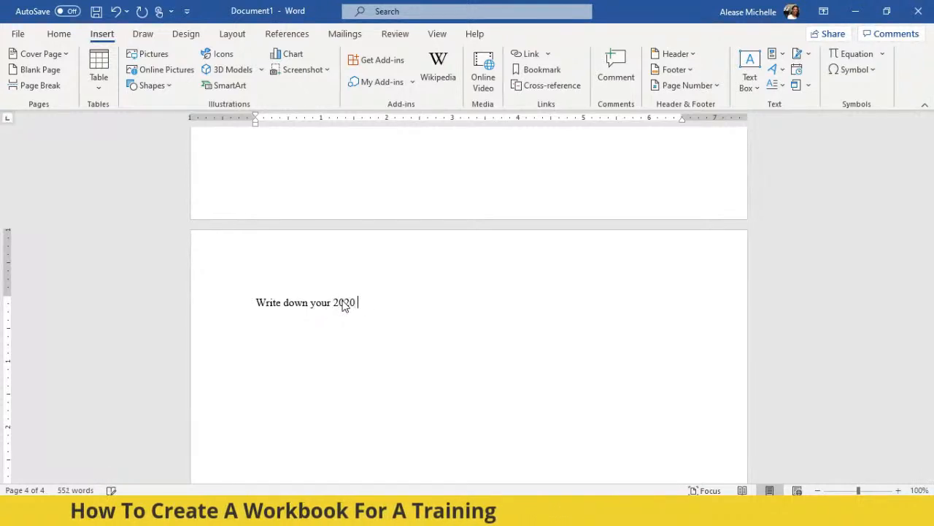
text(2020 goals for this)
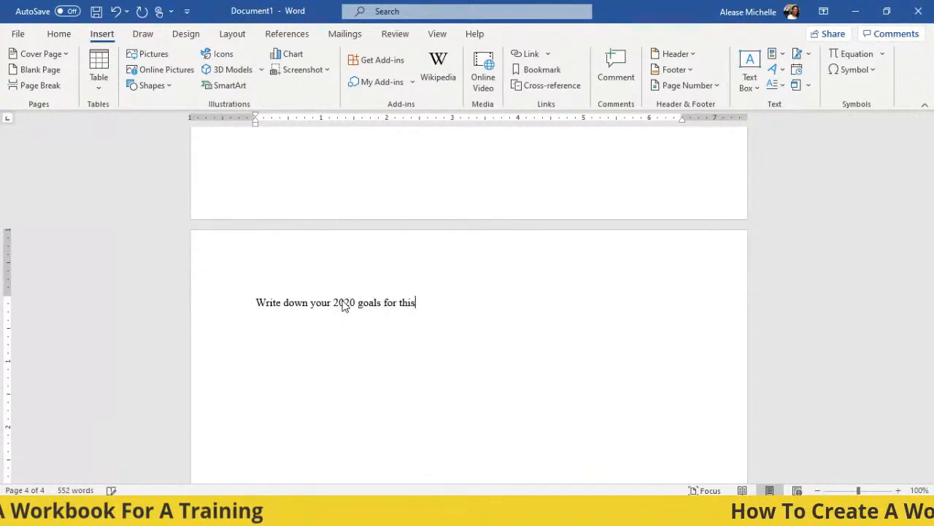
text( year)
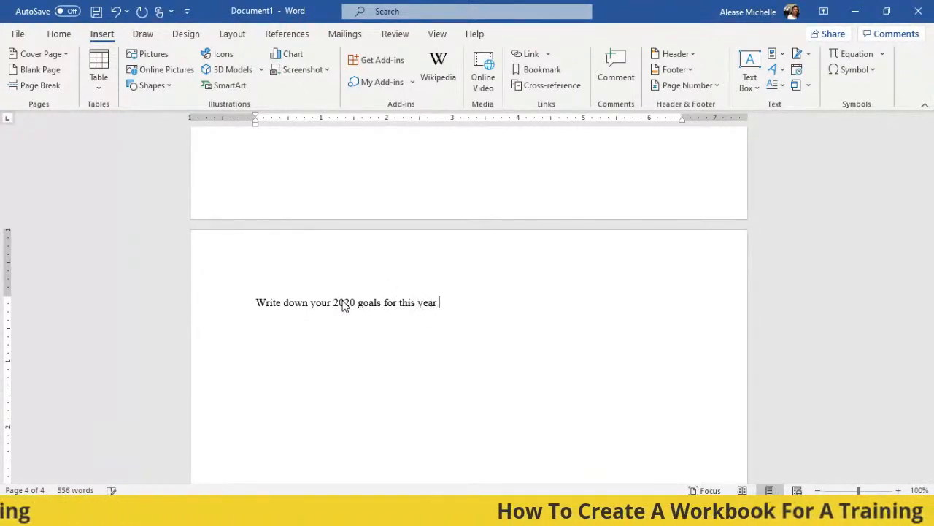
text( in th e)
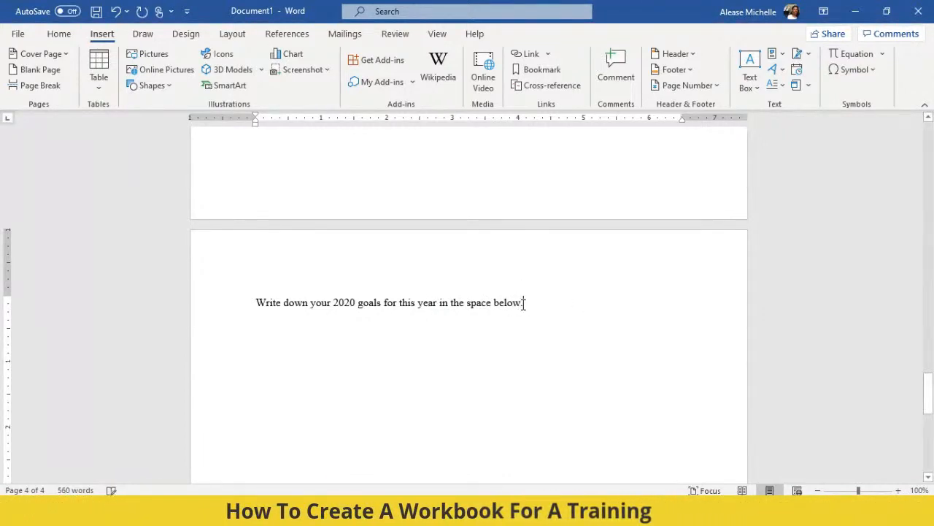
Step: Centre the 2020 goals prompt, make it bold at 14 pt, and start a new line below it
drag(527, 303, 246, 306)
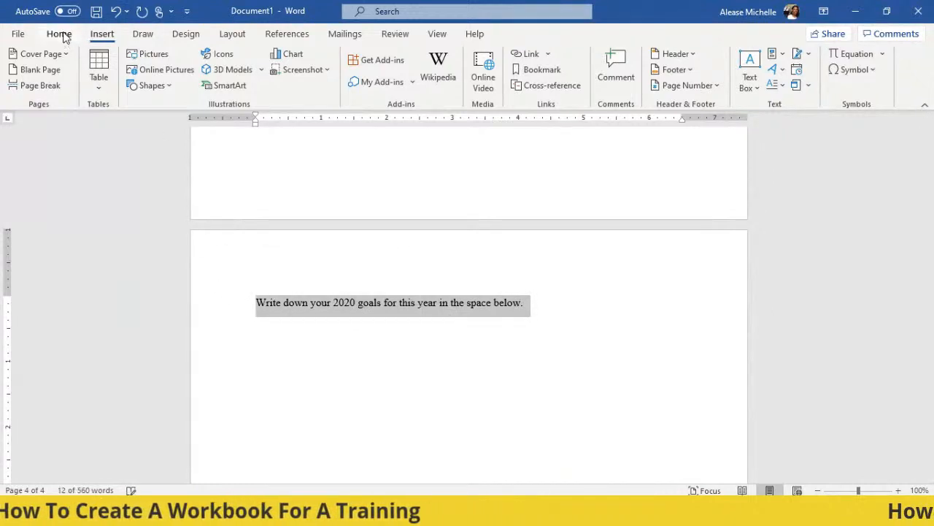
click(59, 34)
click(334, 81)
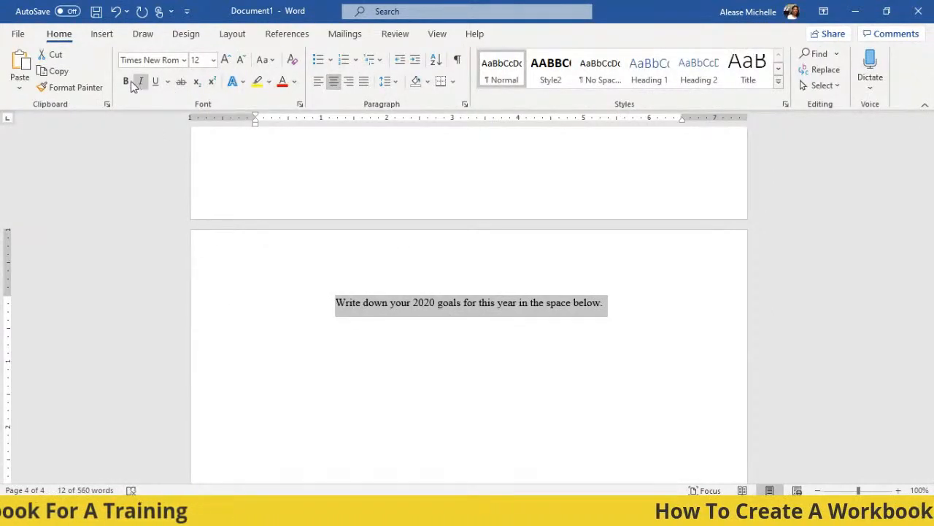
click(125, 80)
click(213, 60)
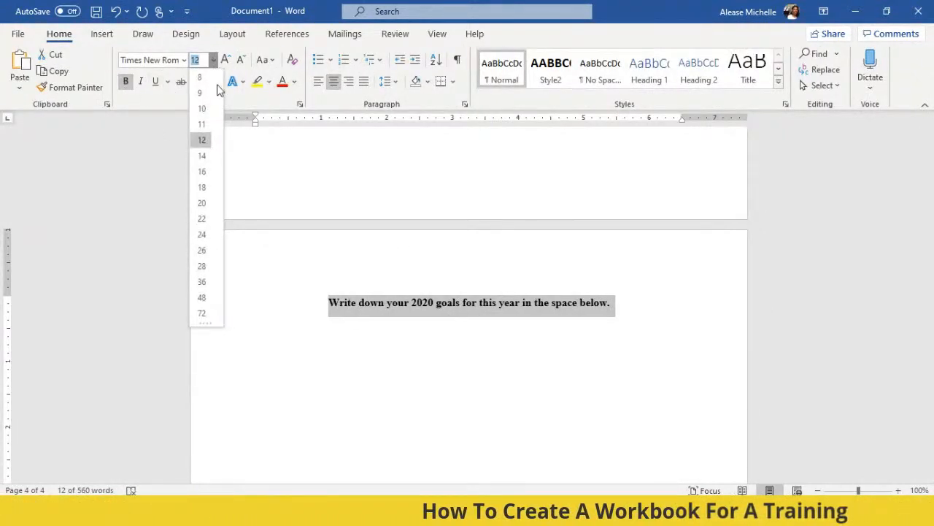
click(203, 156)
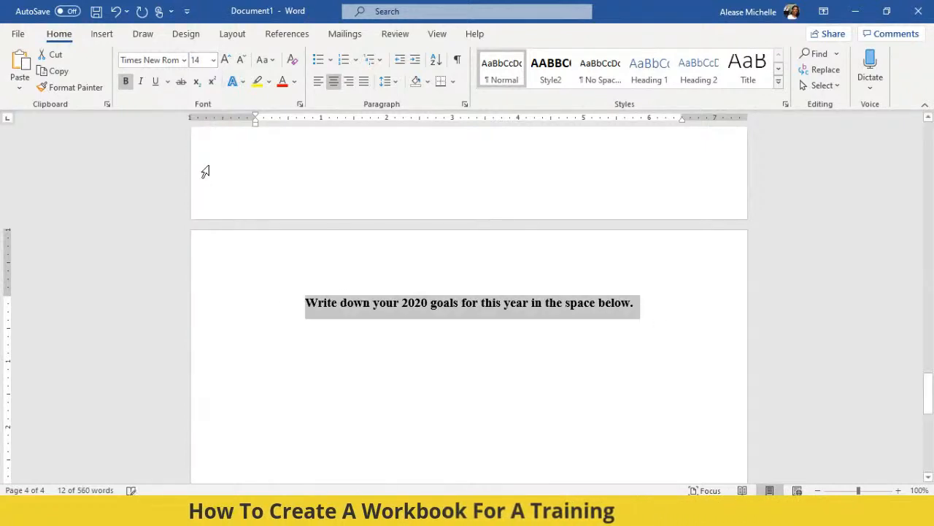
click(641, 314)
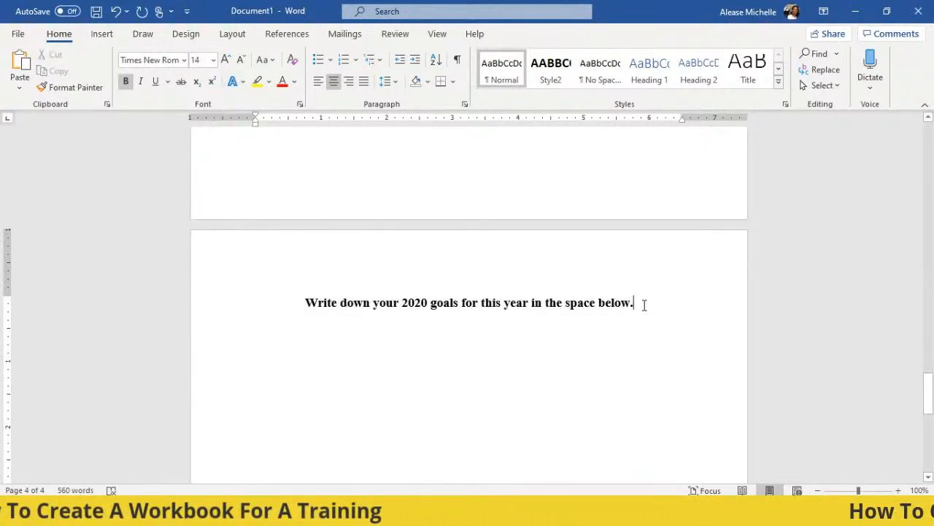
key(Return)
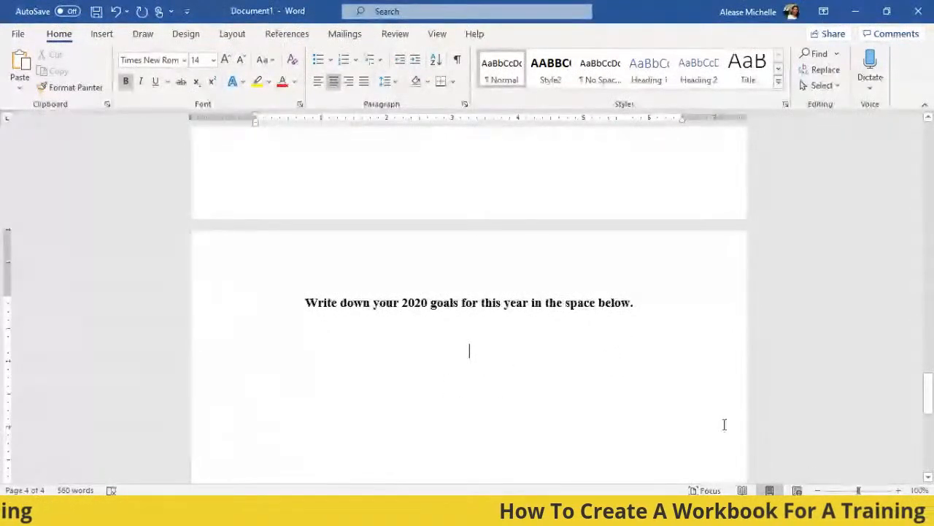
Step: Insert a table with one column and eight rows below the 2020 goals prompt
click(103, 35)
click(100, 62)
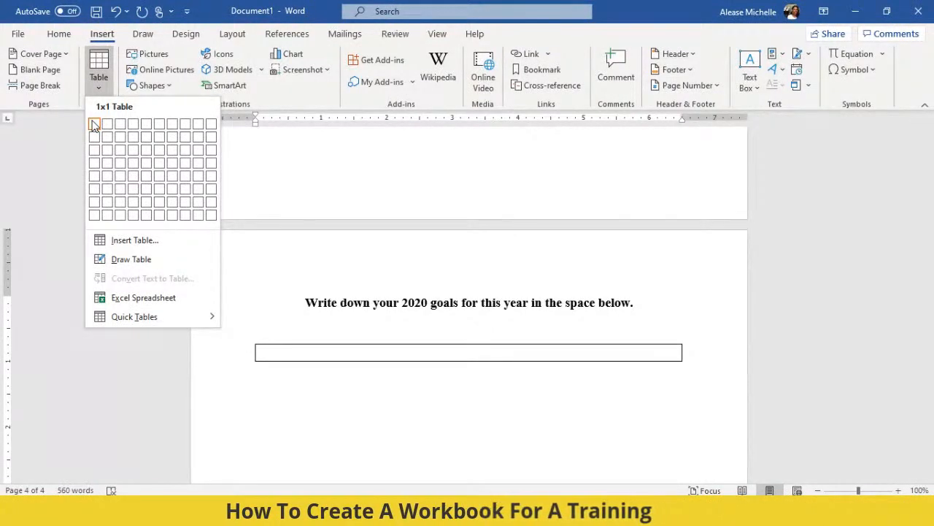
click(95, 215)
scroll(380, 360, down, 1)
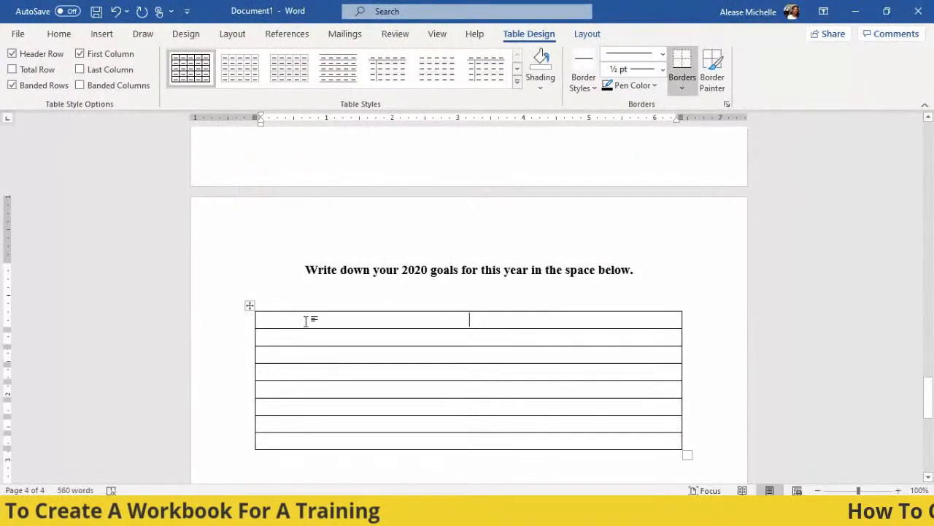
Step: Set the line spacing of all rows in the goals table to 1.5
drag(308, 321, 516, 423)
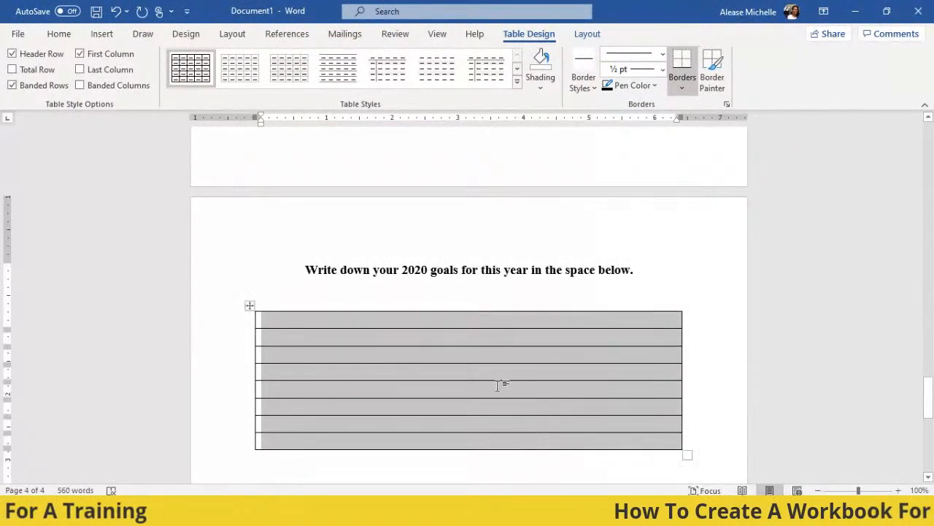
click(62, 35)
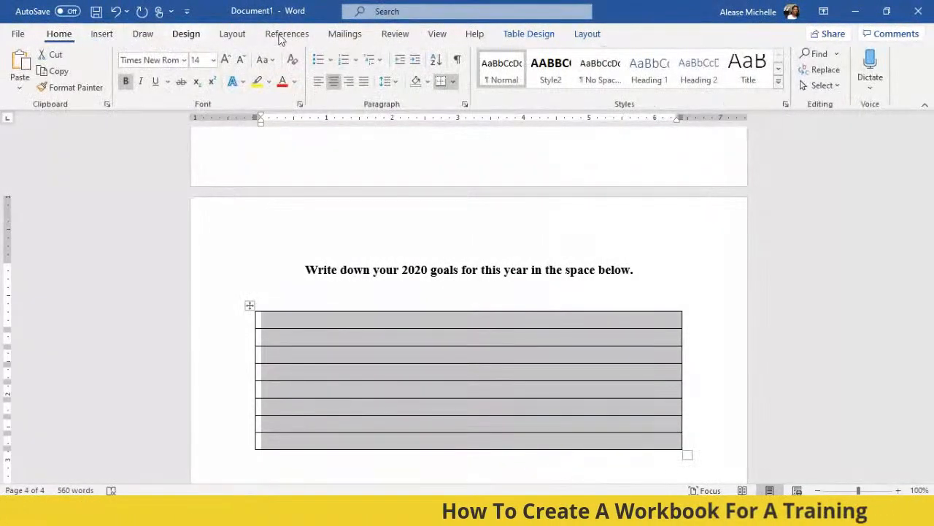
click(386, 82)
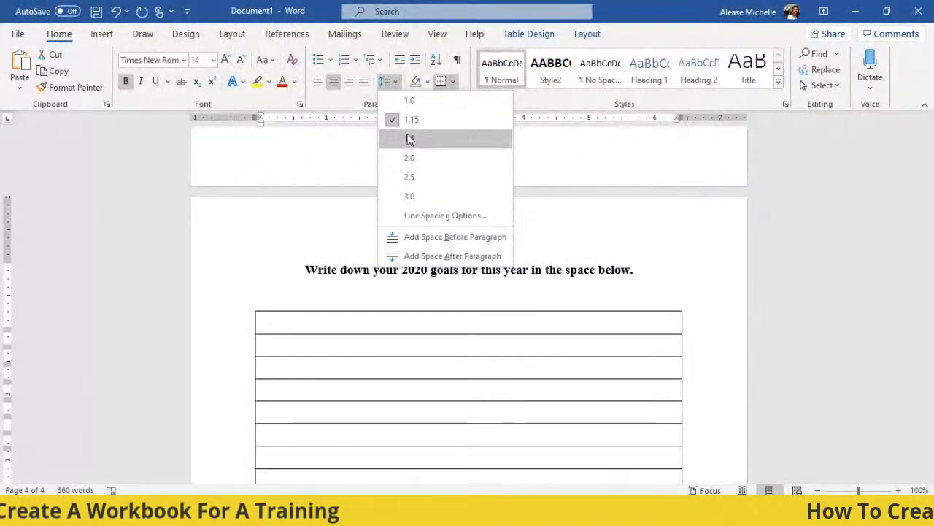
click(407, 139)
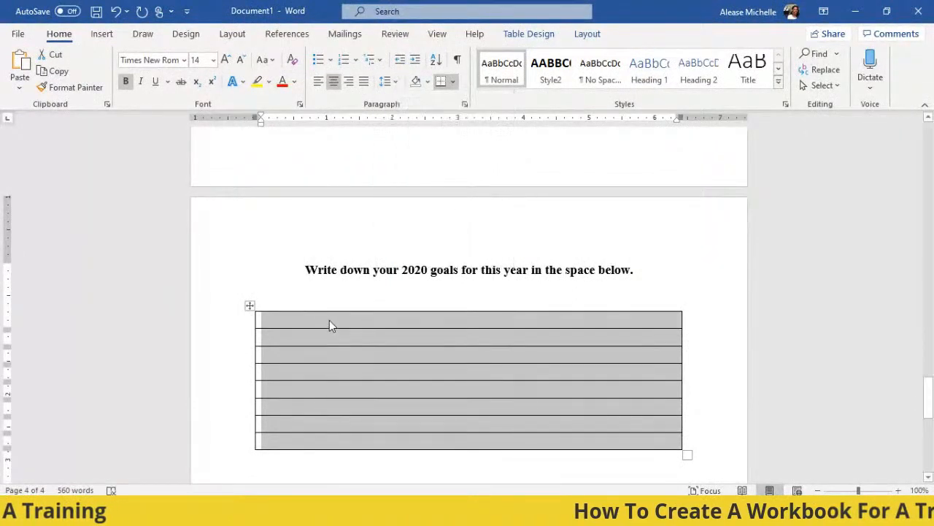
drag(319, 319, 484, 441)
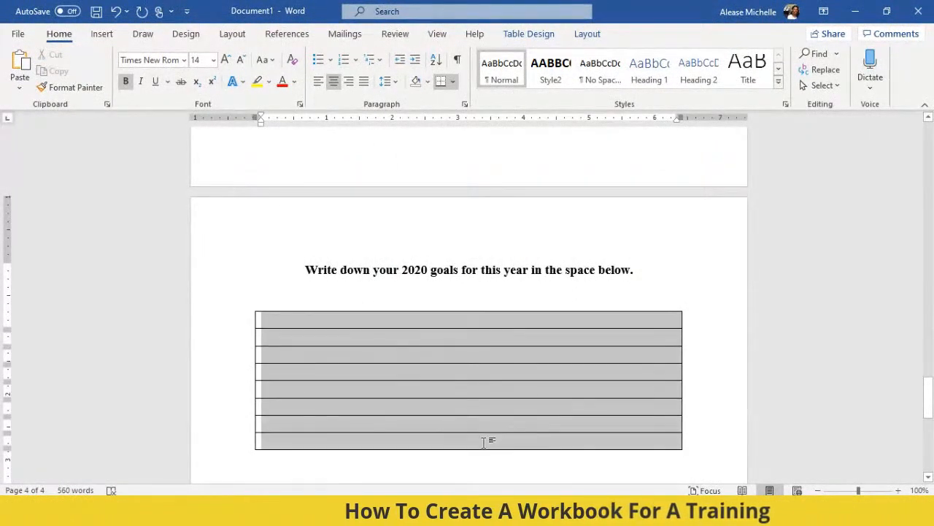
click(395, 82)
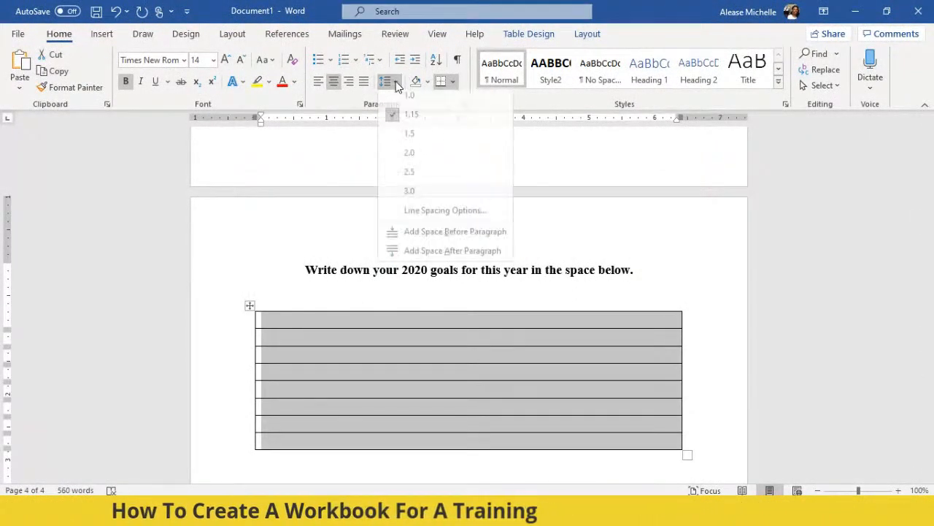
click(406, 139)
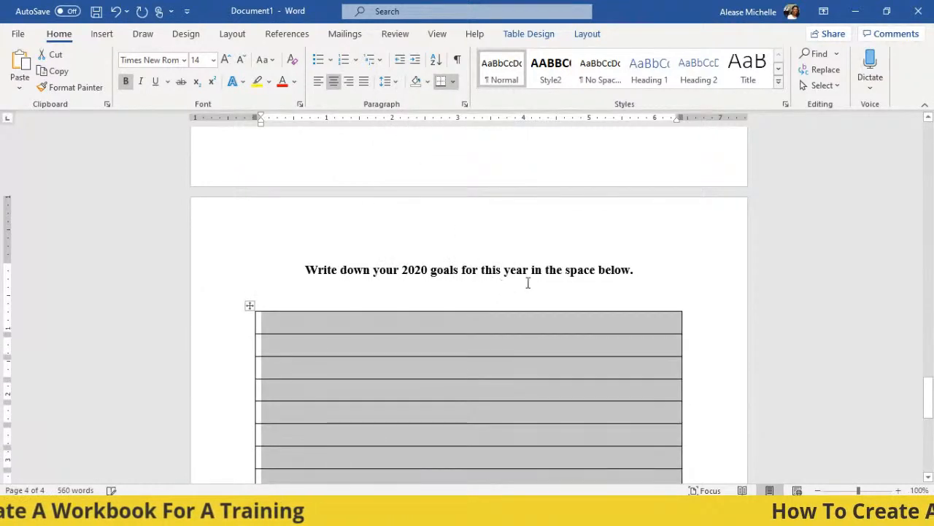
scroll(577, 274, down, 1)
click(472, 264)
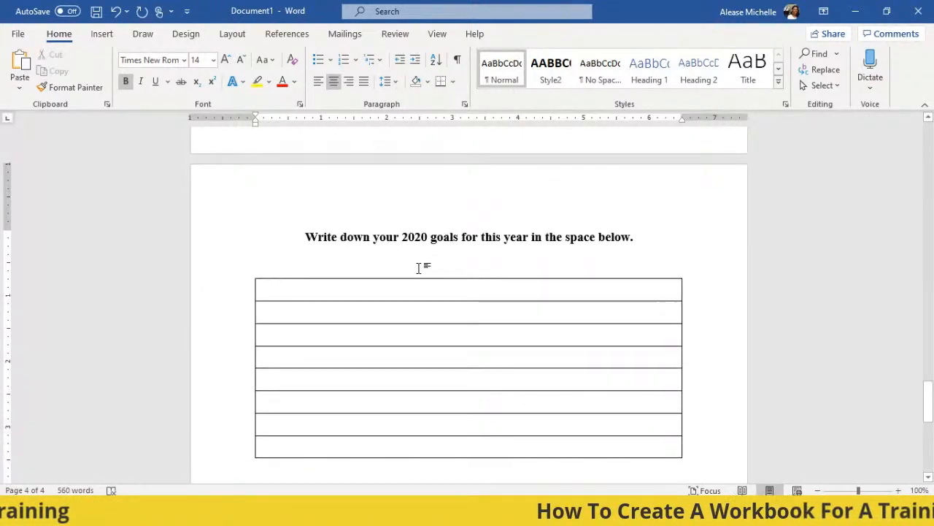
Step: Remove the outside borders of the whole goals table so only horizontal writing lines are left
scroll(419, 268, down, 1)
click(289, 260)
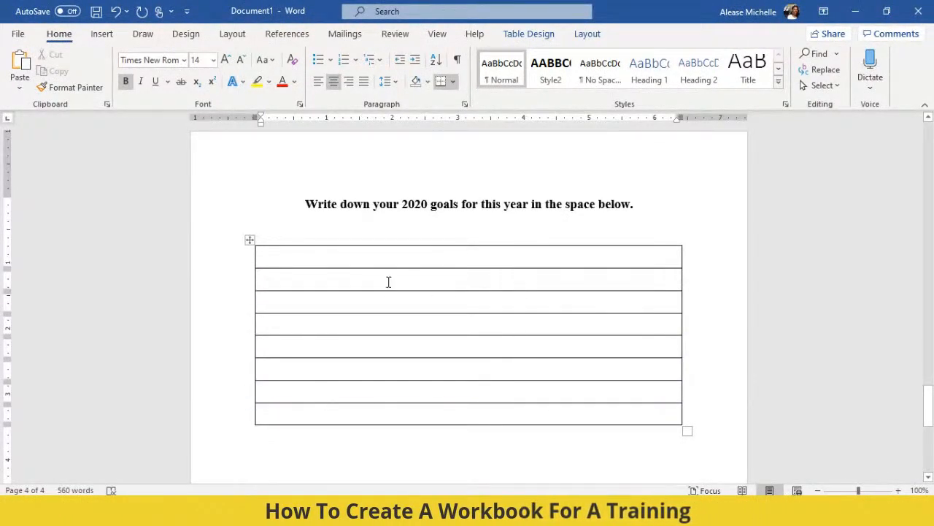
click(454, 82)
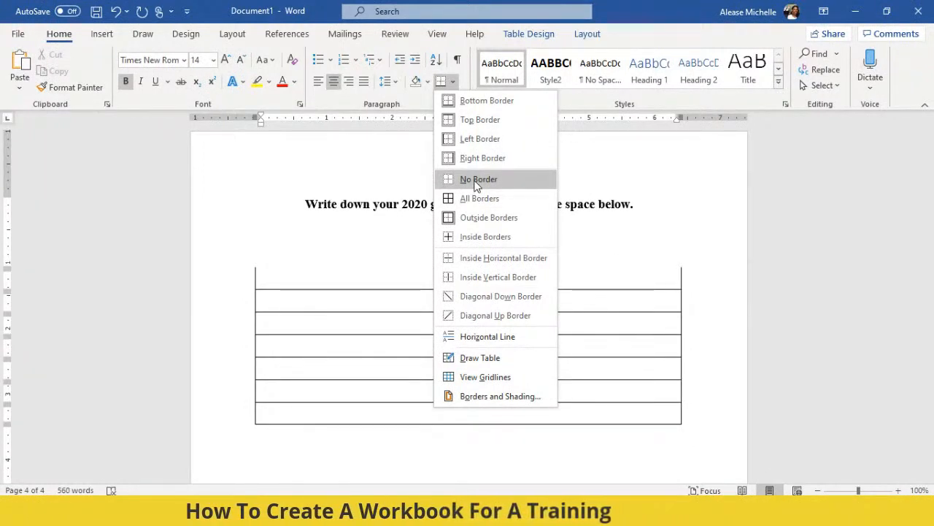
click(271, 244)
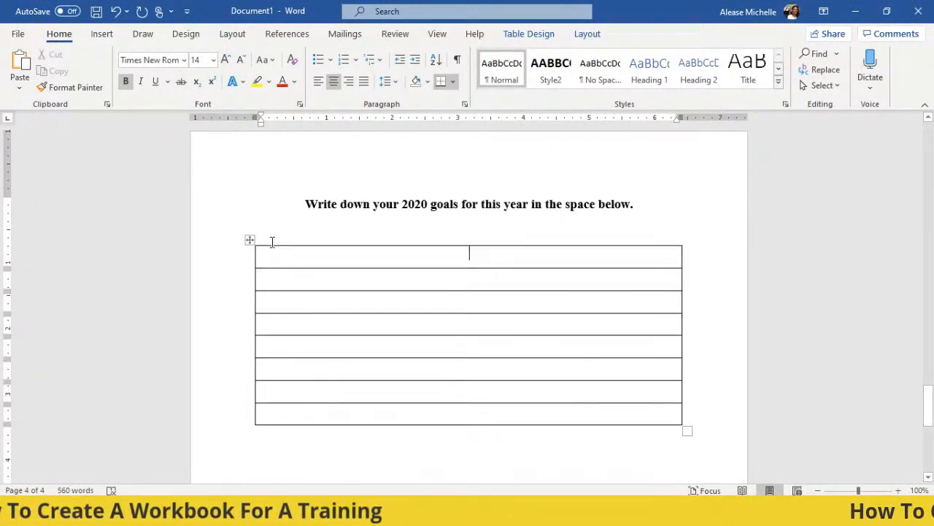
click(250, 240)
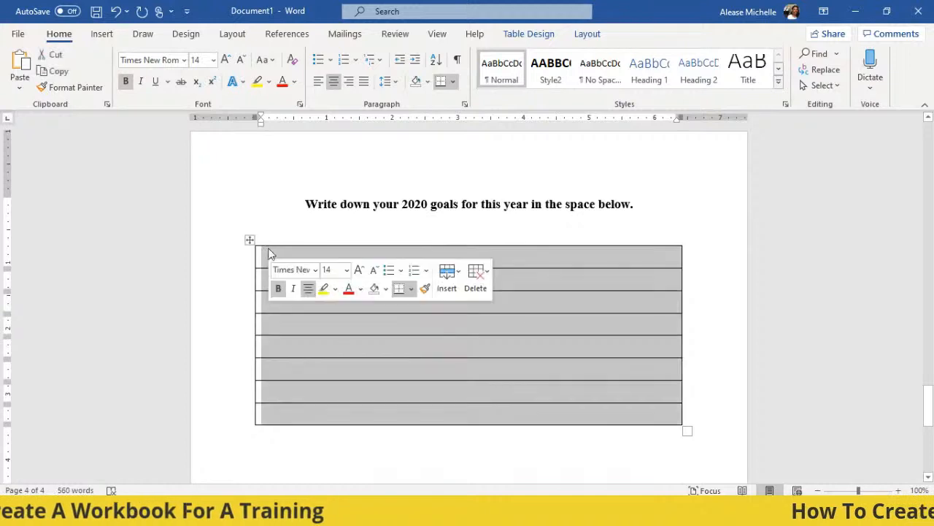
click(452, 82)
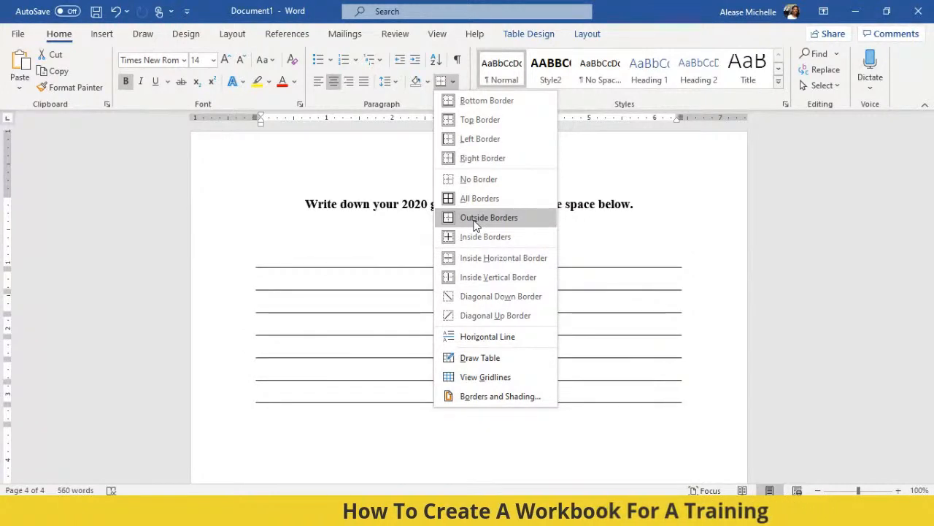
click(476, 224)
key(ctrl+z)
click(484, 232)
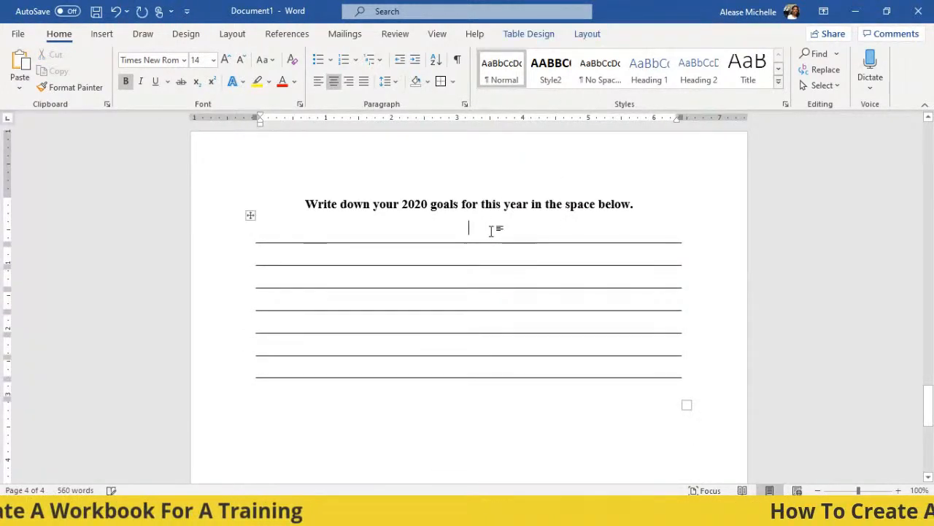
Step: Check how much of the exercise page is blank below the writing lines, with the view at 80%
scroll(630, 328, down, 2)
scroll(634, 331, up, 1)
scroll(382, 314, down, 10)
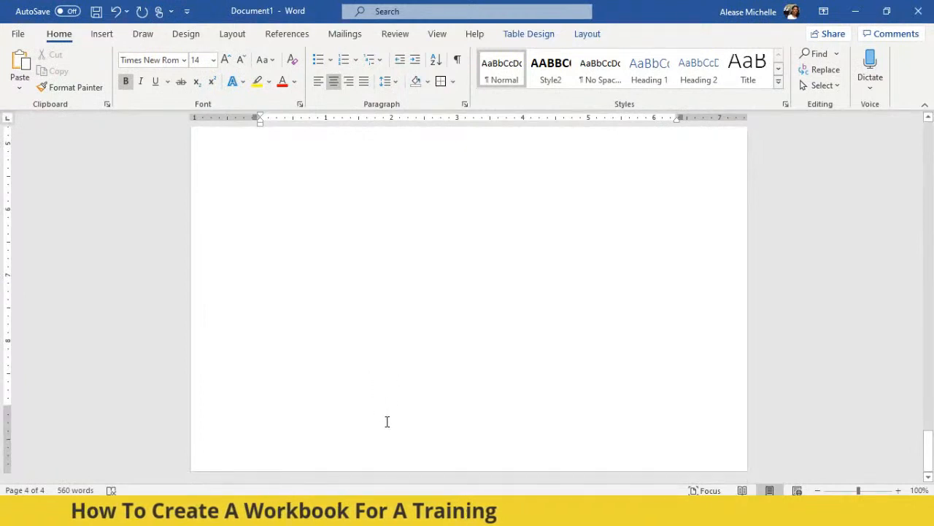
scroll(455, 405, up, 8)
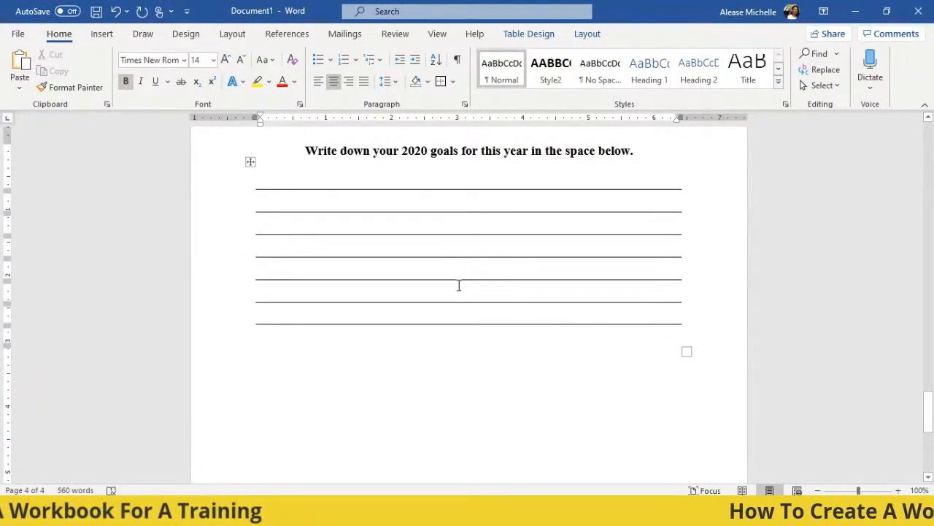
click(819, 490)
click(819, 491)
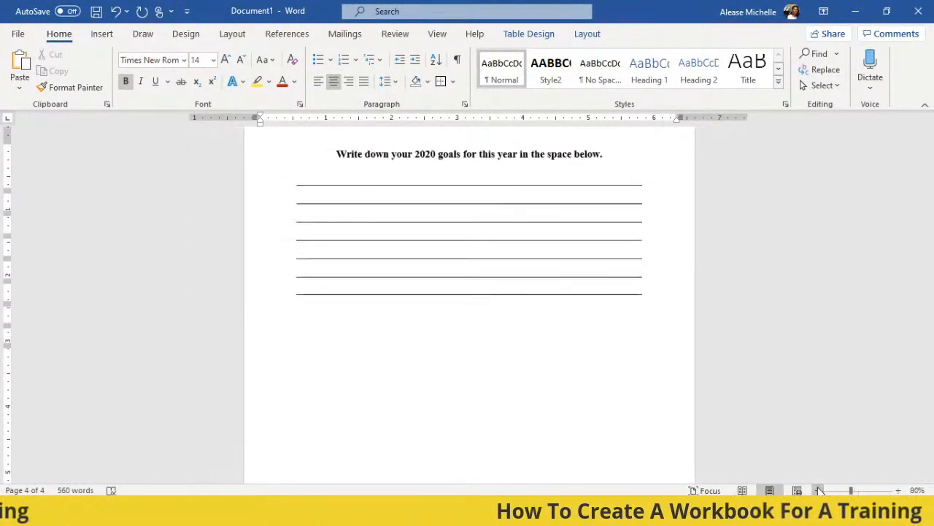
click(818, 491)
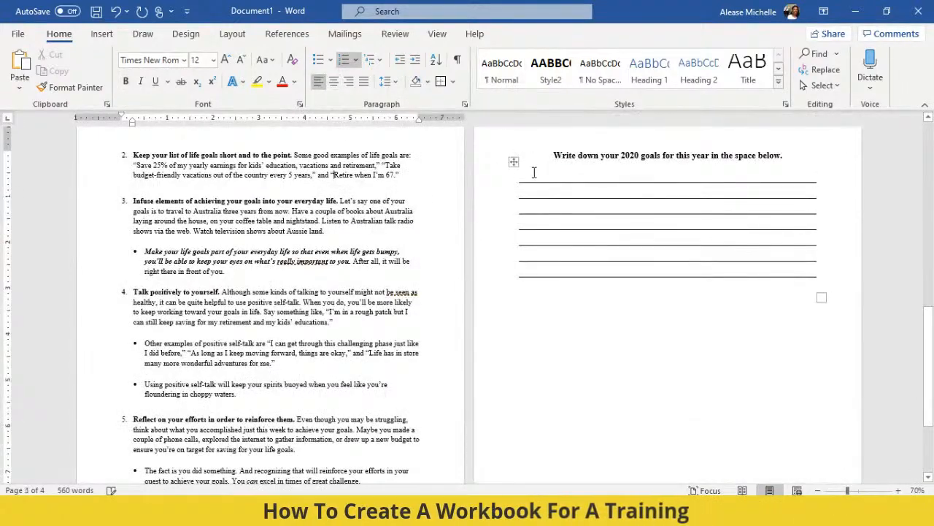
click(533, 173)
click(900, 491)
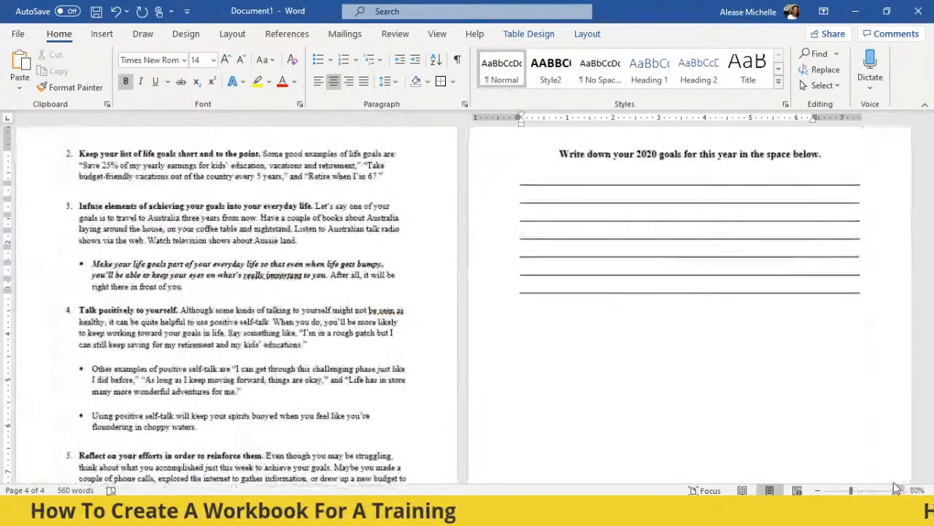
Step: Copy all rows of the lined table and add one more row at its end
drag(341, 181, 484, 288)
right_click(464, 263)
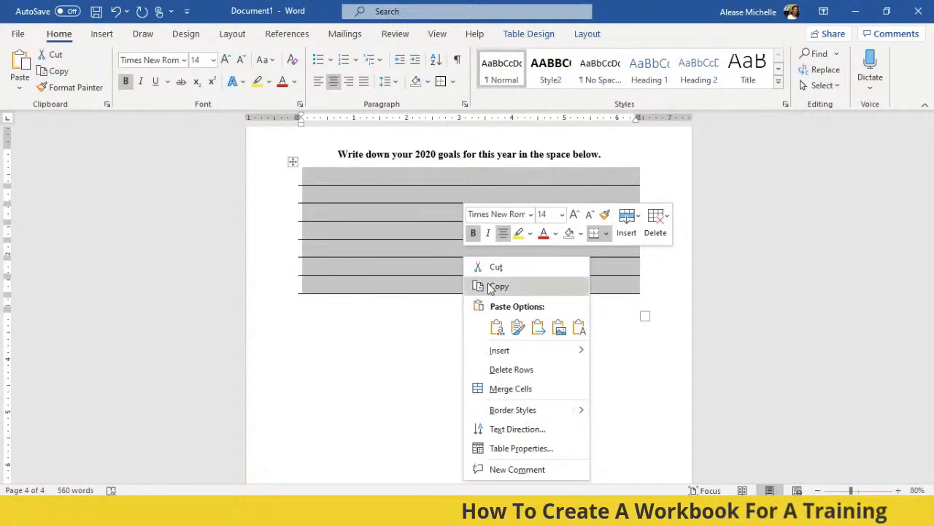
click(495, 287)
click(453, 327)
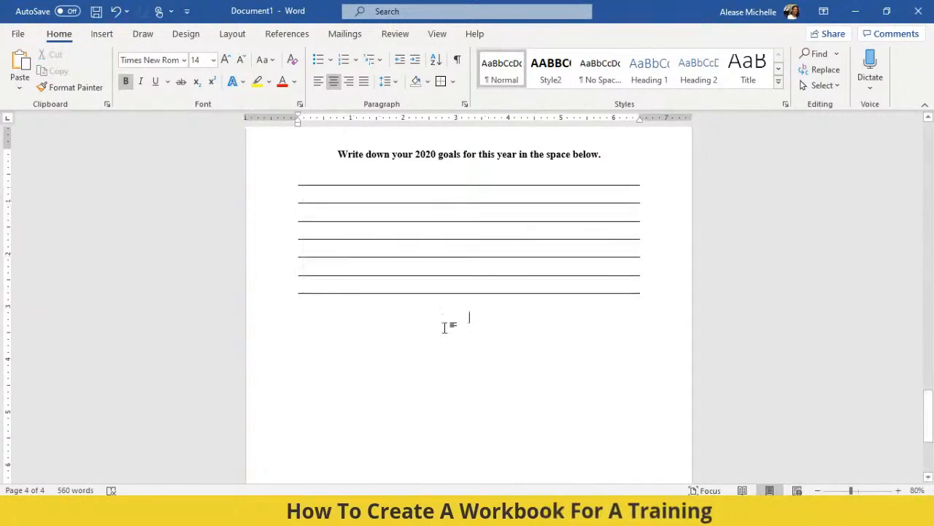
click(647, 298)
key(Return)
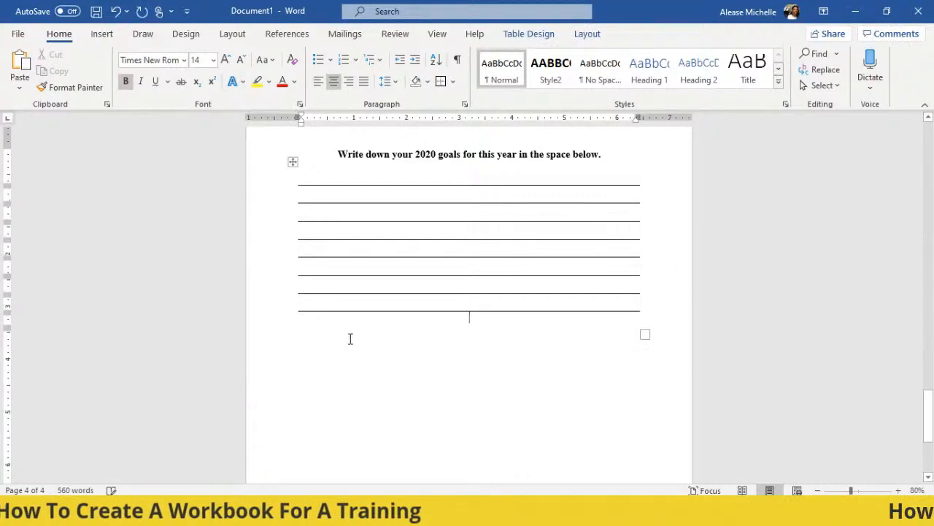
Step: Paste the copied rows twice below the writing lines, keeping the original table formatting, to fill the page
right_click(349, 341)
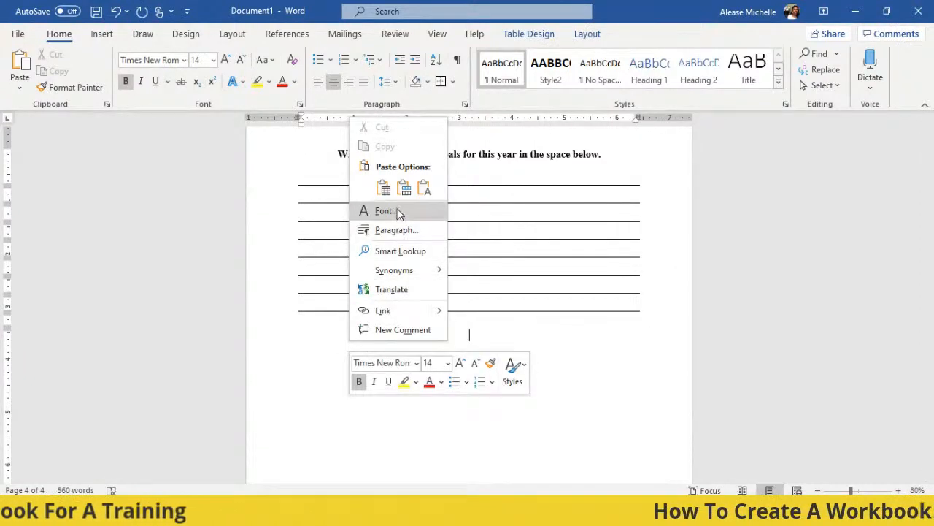
click(384, 189)
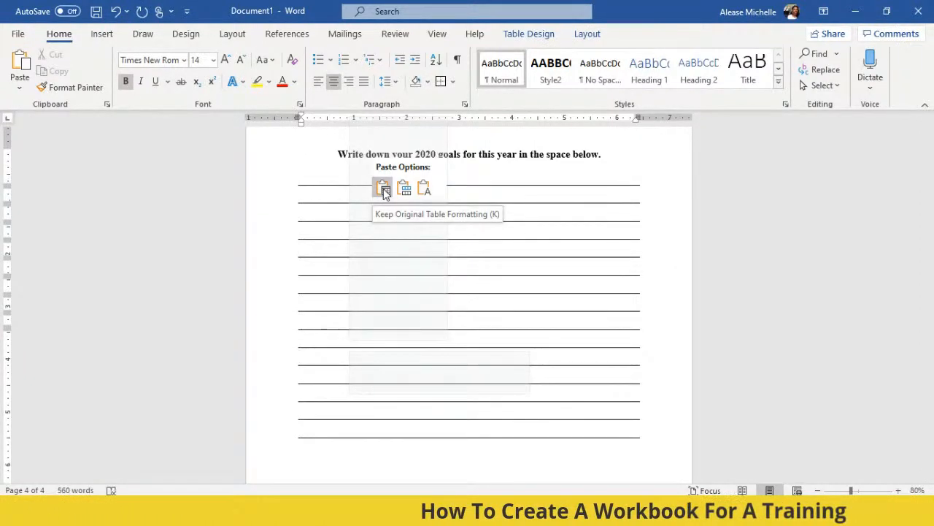
scroll(487, 302, down, 2)
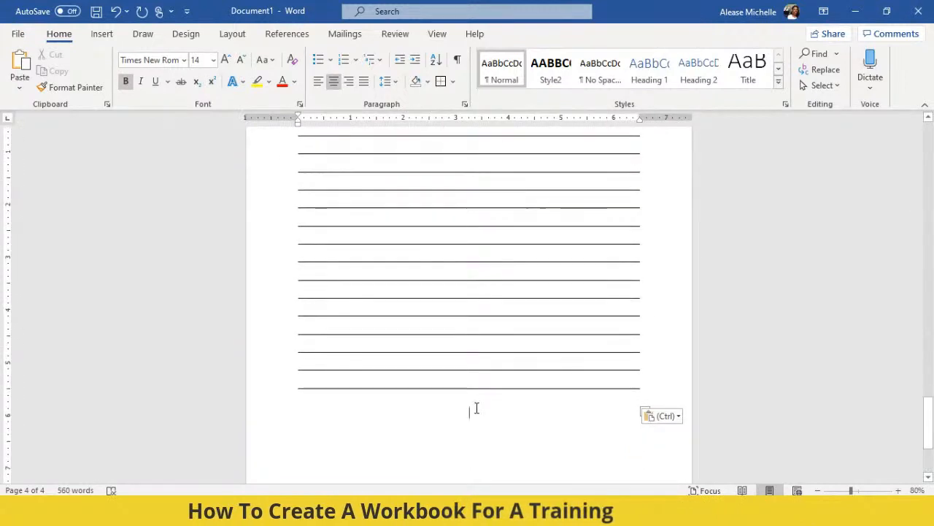
right_click(471, 411)
click(505, 256)
scroll(573, 326, down, 2)
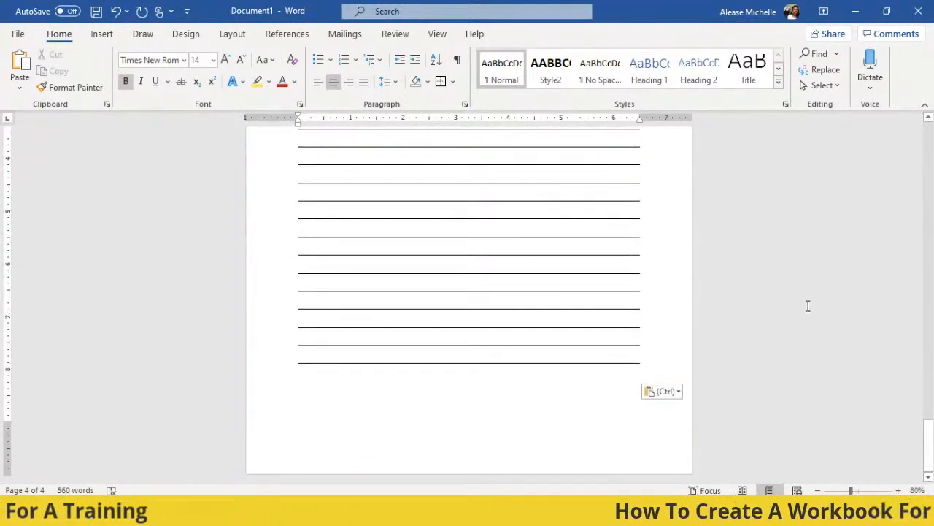
Step: Review the lined exercise page together with the article pages before it
scroll(809, 306, up, 6)
scroll(808, 306, down, 5)
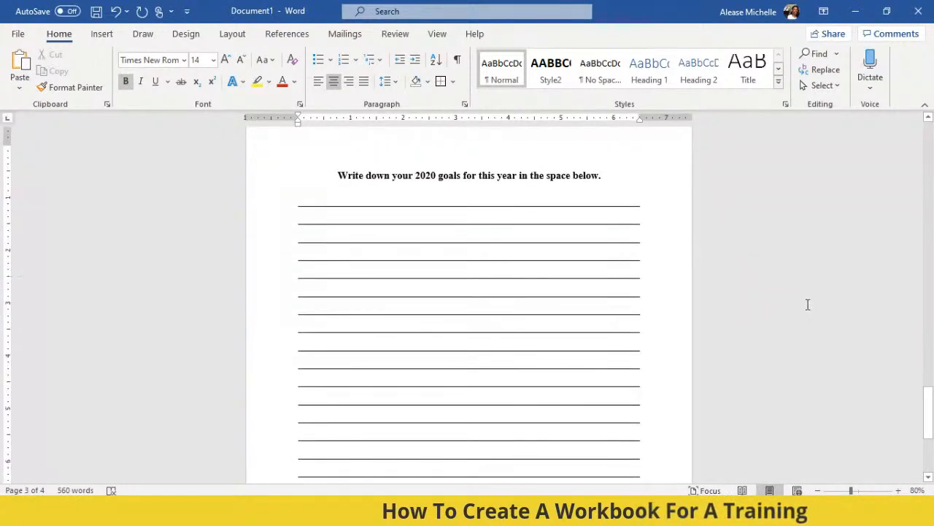
scroll(807, 305, up, 2)
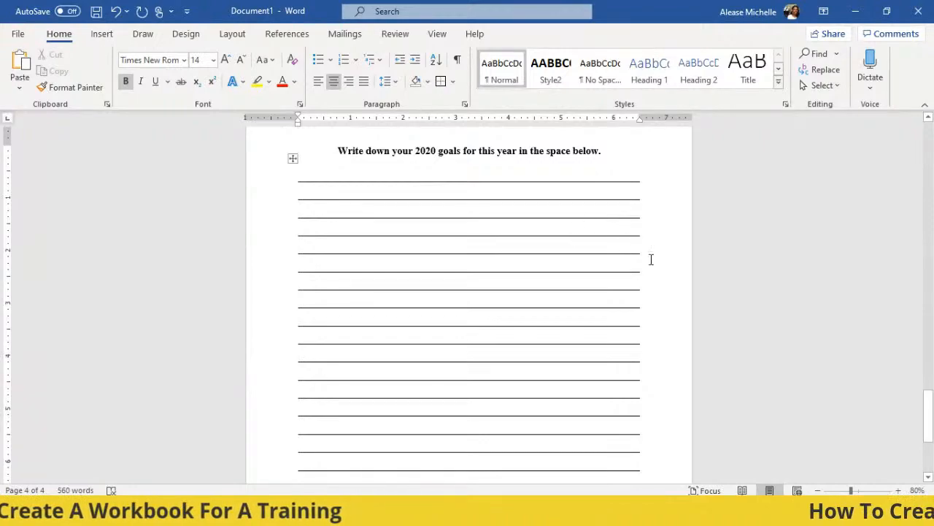
scroll(649, 265, down, 3)
scroll(678, 281, up, 6)
scroll(692, 283, up, 15)
scroll(686, 282, up, 3)
scroll(686, 281, down, 12)
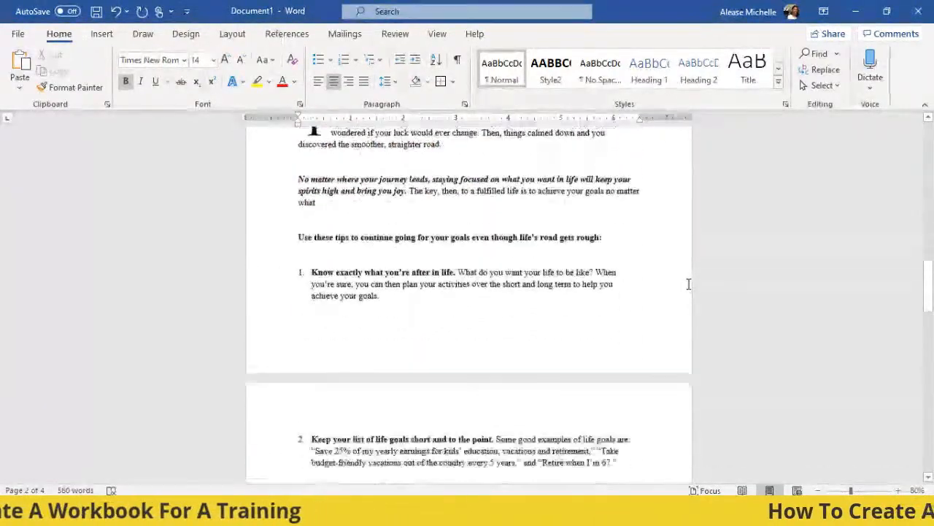
scroll(689, 283, down, 7)
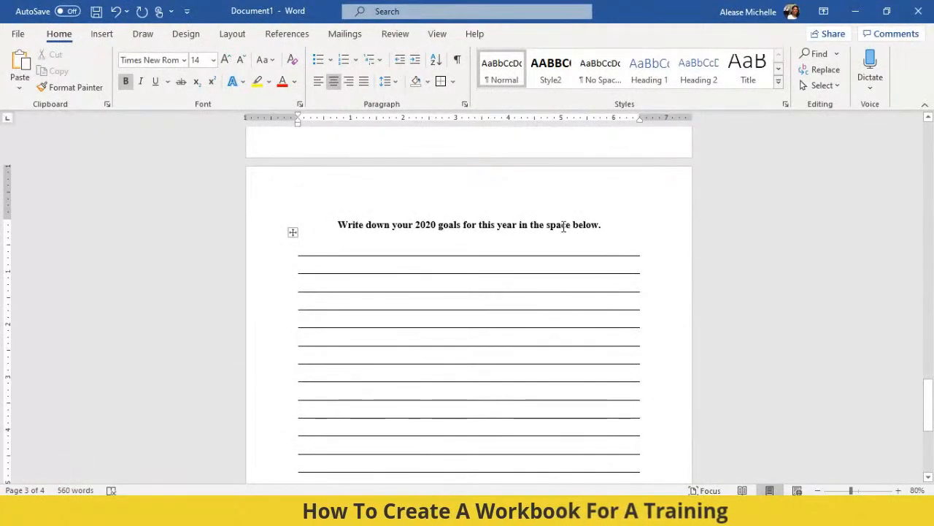
scroll(569, 251, up, 5)
scroll(563, 256, down, 7)
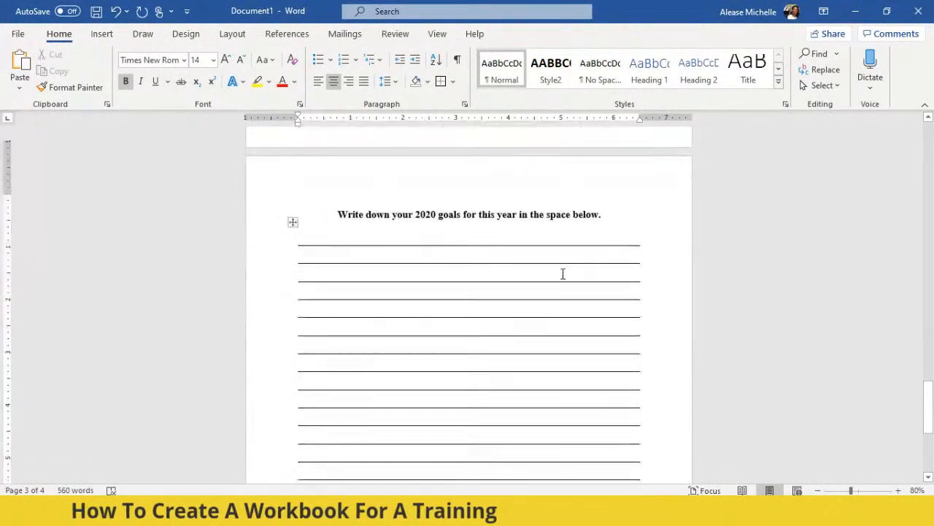
Step: Insert a page break after the last writing line to start a new page
scroll(562, 276, down, 10)
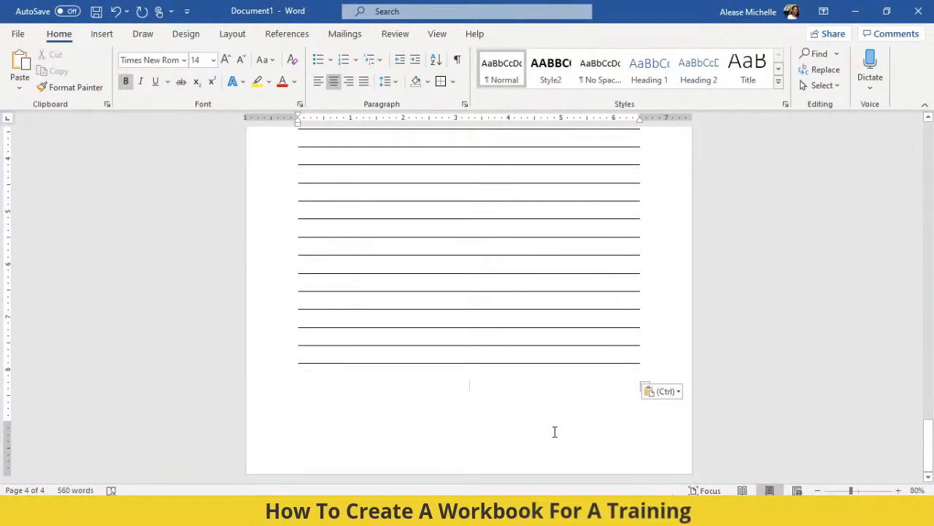
key(ctrl+Return)
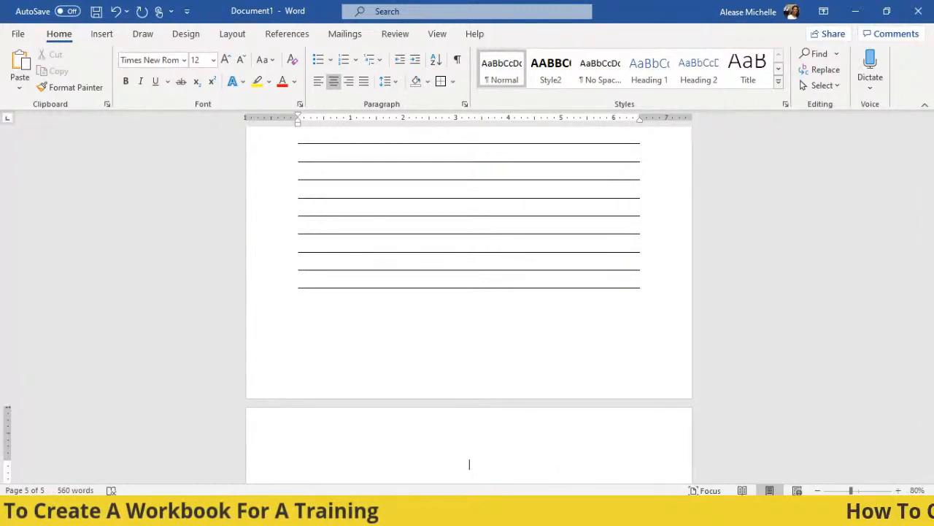
Step: Switch to Document2 and copy the whole "Eight Tips for Bringing Your Personal Goals to Reality" article, from its title to the closing paragraph
mouse_move(486, 516)
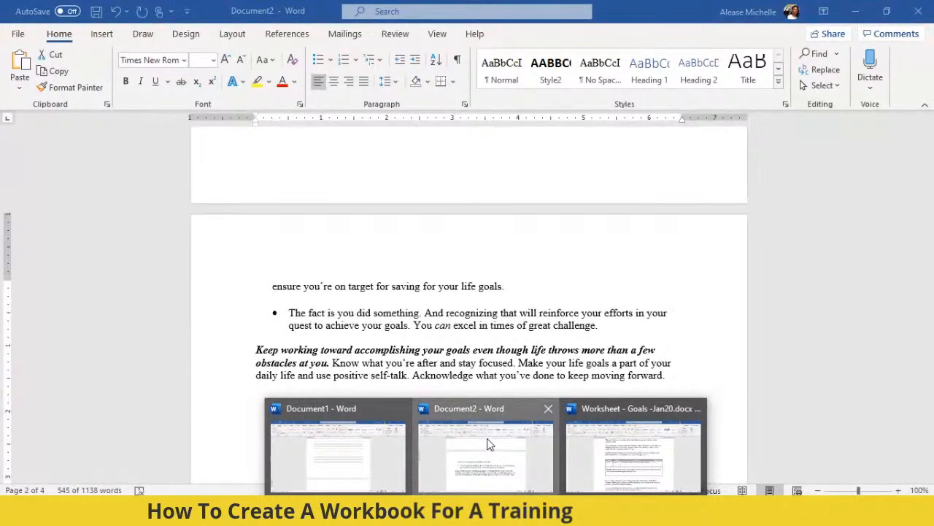
click(486, 447)
scroll(490, 330, down, 8)
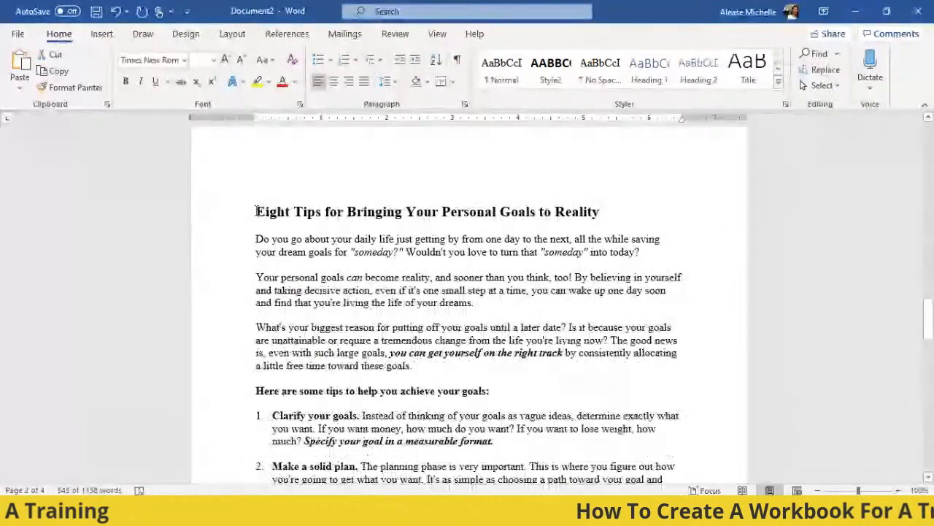
click(253, 211)
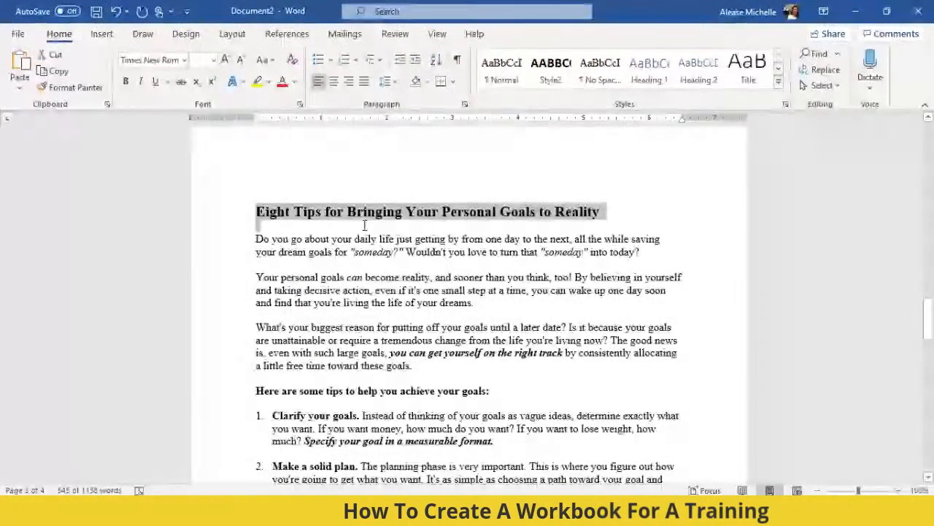
shift+click(494, 262)
scroll(494, 263, down, 8)
shift+click(542, 350)
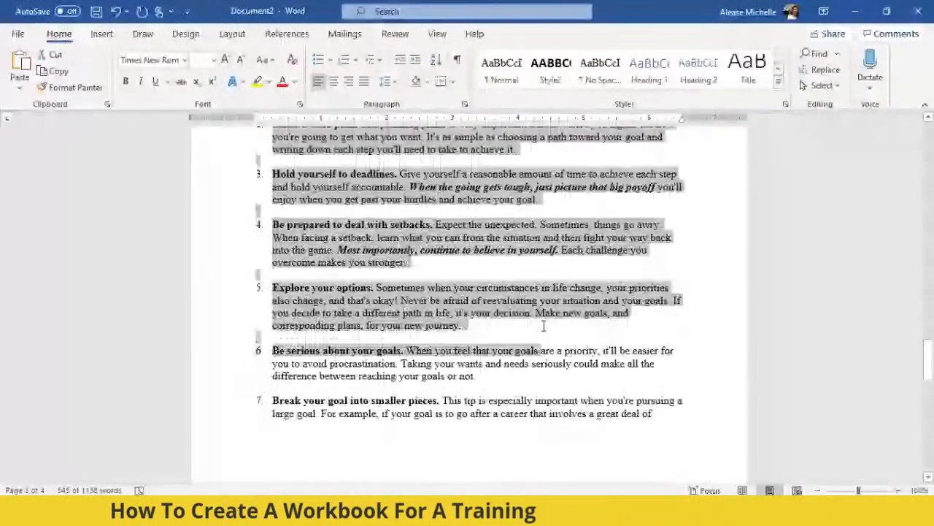
scroll(543, 326, down, 4)
shift+click(549, 334)
scroll(548, 334, down, 4)
shift+click(552, 344)
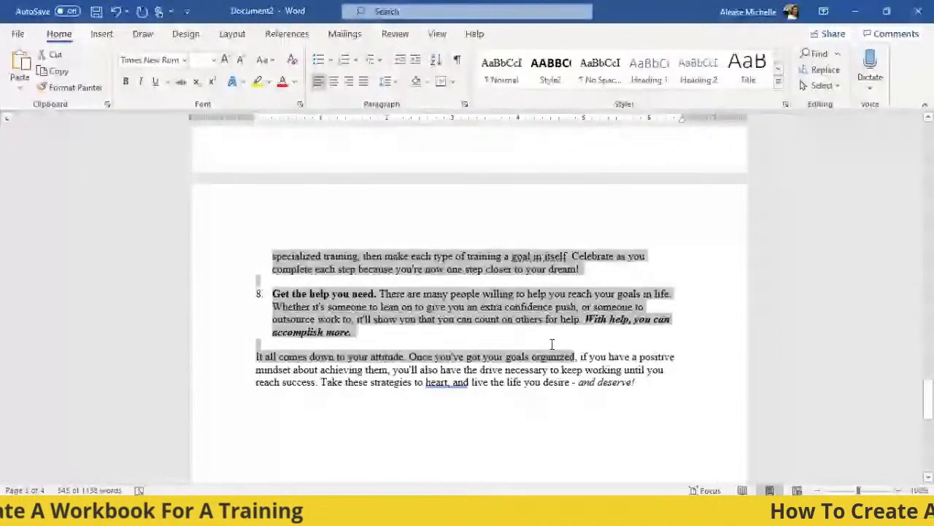
scroll(552, 344, down, 1)
shift+click(636, 332)
right_click(367, 241)
click(398, 264)
Step: Switch back to Document1 and paste the article on the new page after the writing lines, keeping its source formatting
click(485, 517)
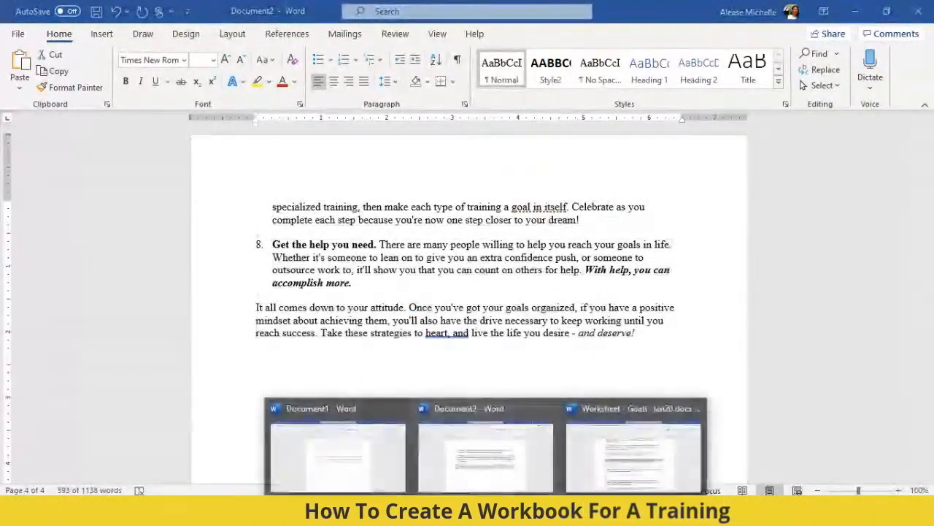
click(373, 450)
scroll(521, 336, down, 2)
right_click(469, 370)
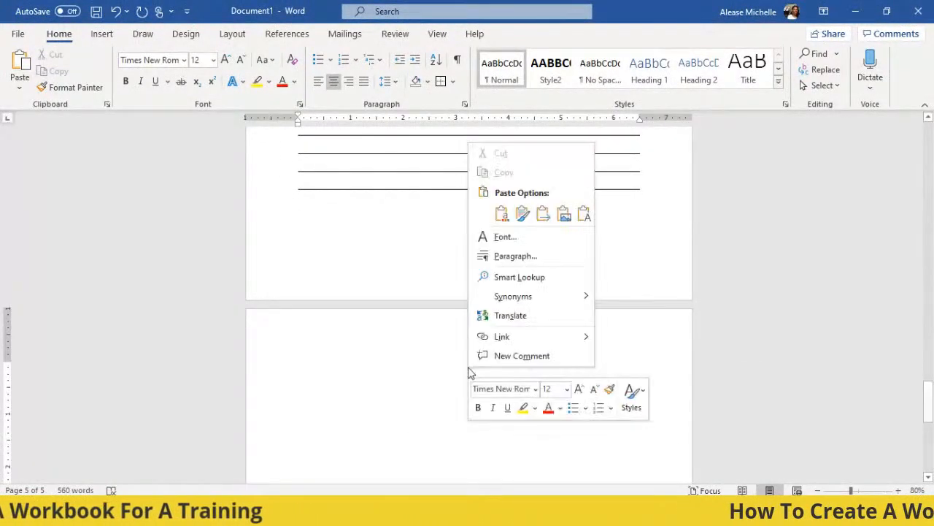
click(502, 214)
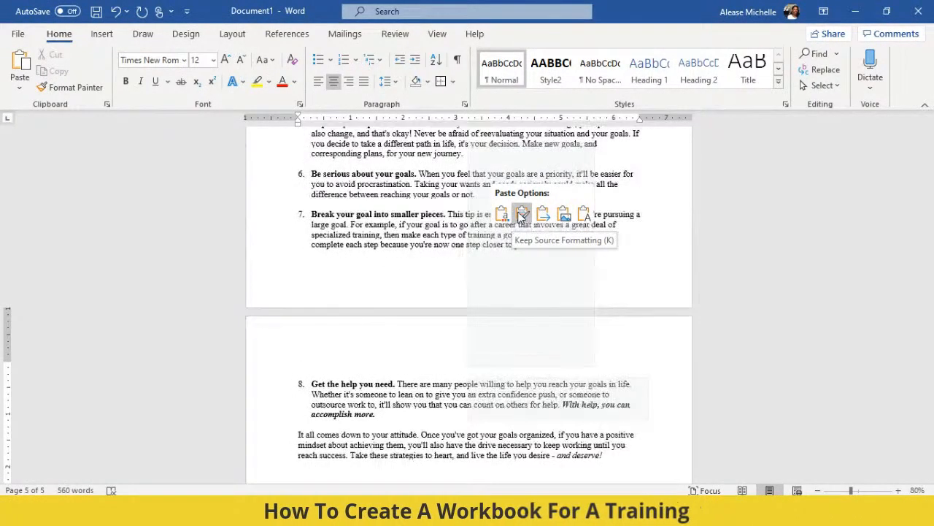
click(522, 214)
Step: Slightly increase the line spacing of the entire pasted article, from its title through the last paragraph
scroll(547, 242, up, 10)
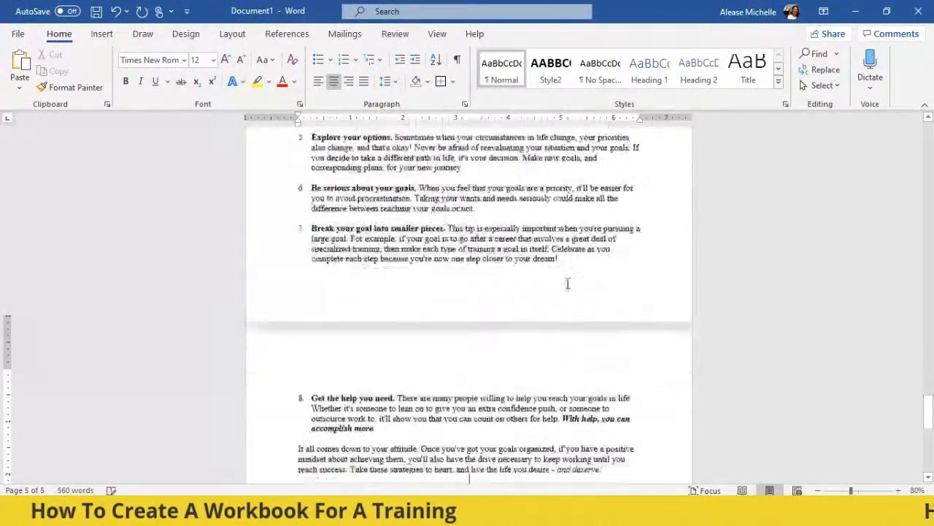
scroll(571, 286, up, 4)
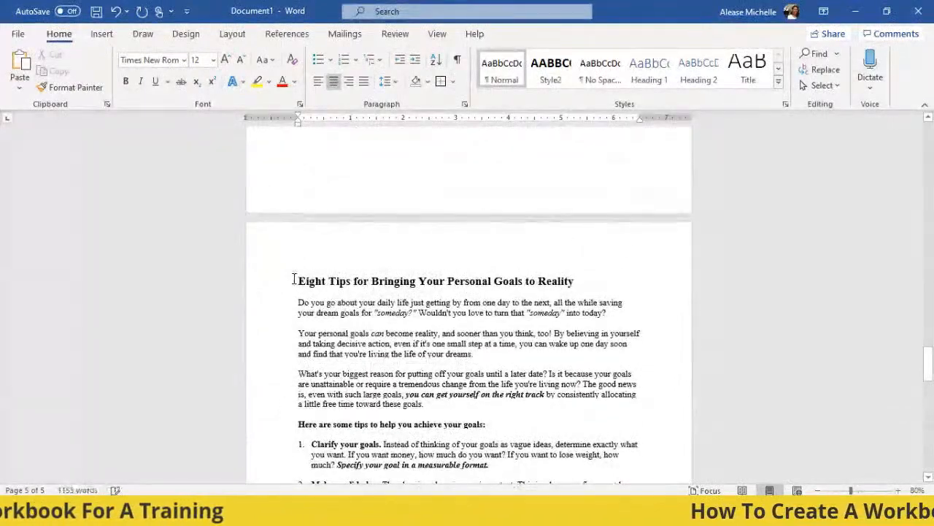
click(298, 281)
drag(298, 280, 471, 446)
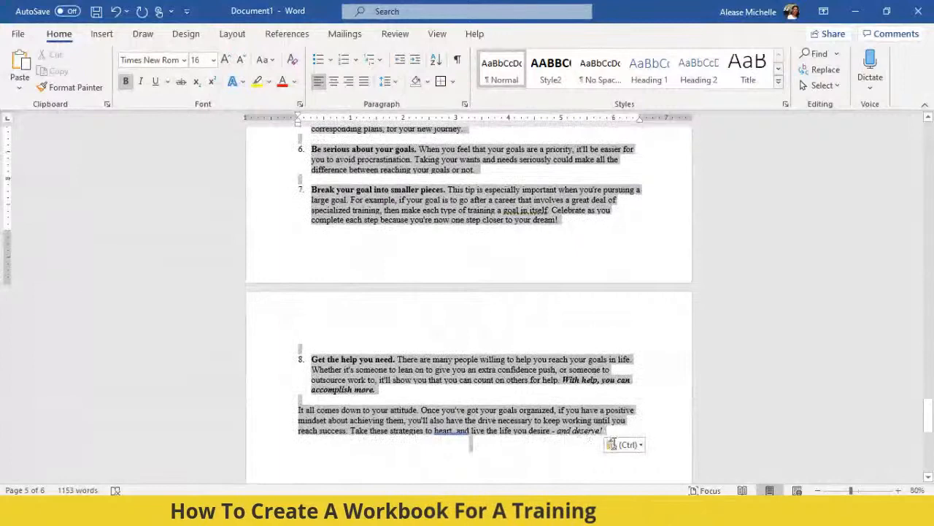
click(386, 81)
click(411, 121)
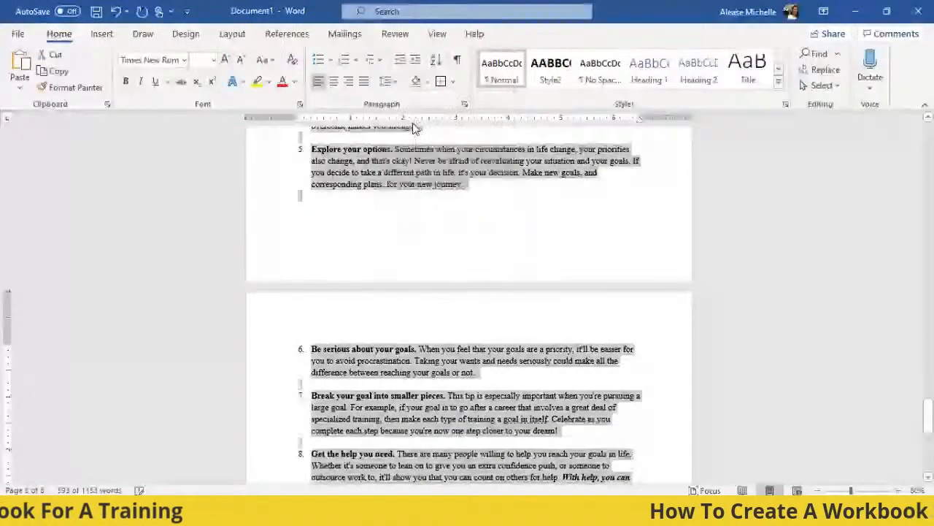
Step: Check the font size and alignment of the first article's title, "Go For It: Achieving Your Goals Regardless Of Obstacles"
click(475, 231)
scroll(471, 223, up, 5)
scroll(473, 228, up, 3)
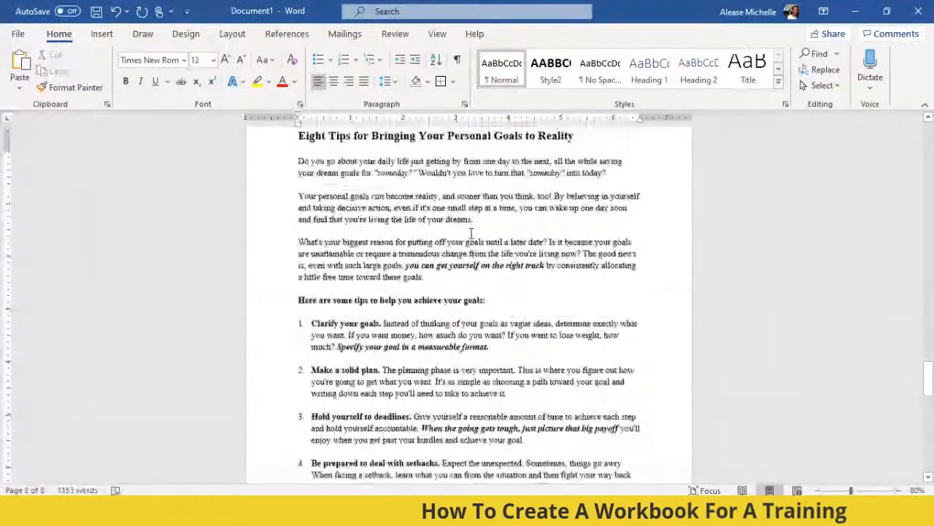
click(467, 232)
scroll(504, 228, up, 5)
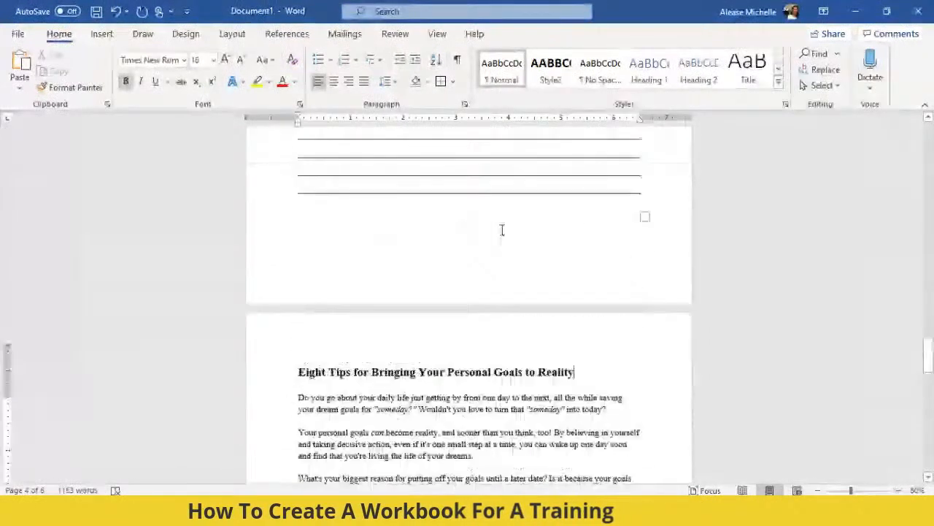
scroll(513, 224, down, 9)
scroll(513, 225, up, 10)
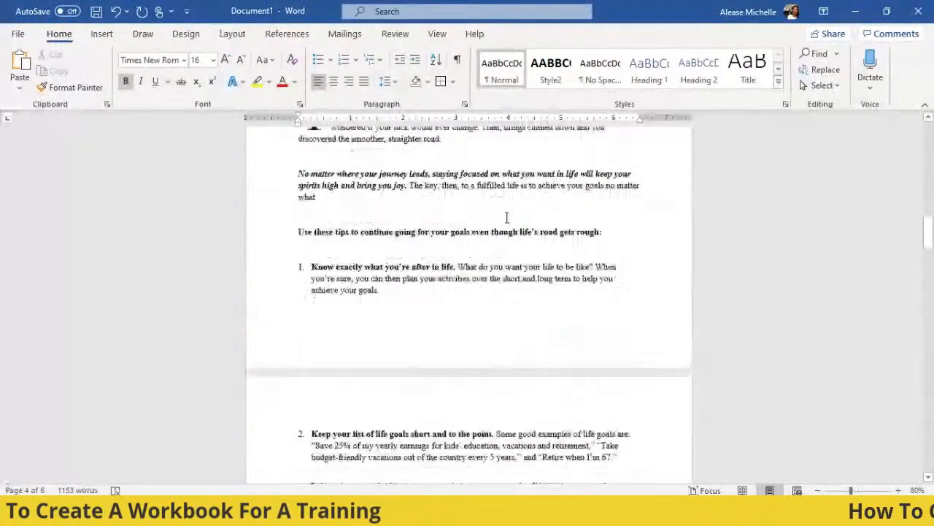
click(493, 319)
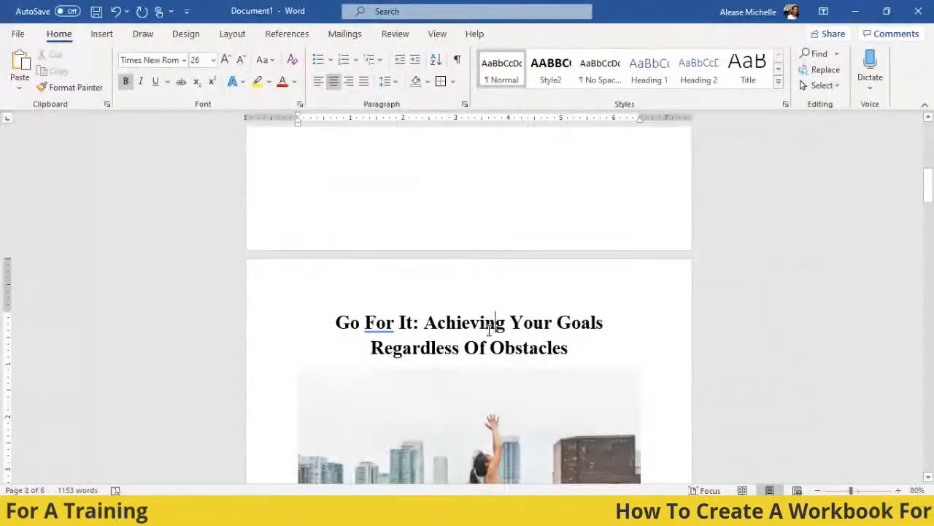
drag(563, 347, 563, 348)
Step: Set the "Eight Tips for Bringing Your Personal Goals to Reality" title to font size 26 and center it
scroll(566, 343, down, 15)
scroll(567, 342, down, 20)
scroll(423, 314, down, 15)
drag(299, 231, 571, 231)
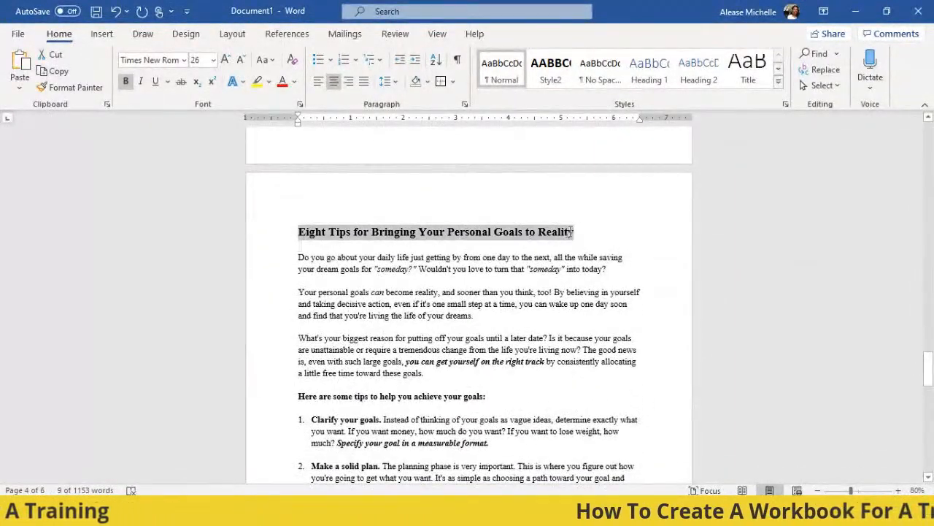
click(213, 60)
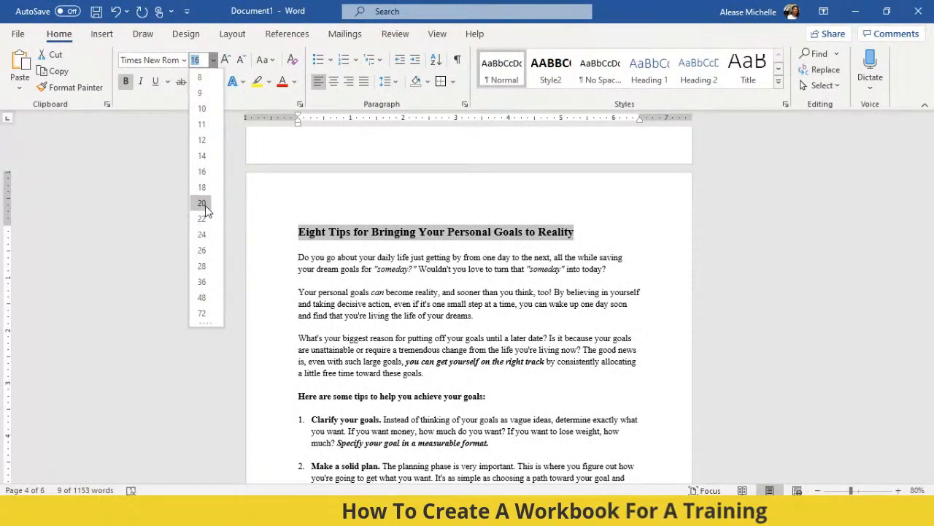
click(202, 250)
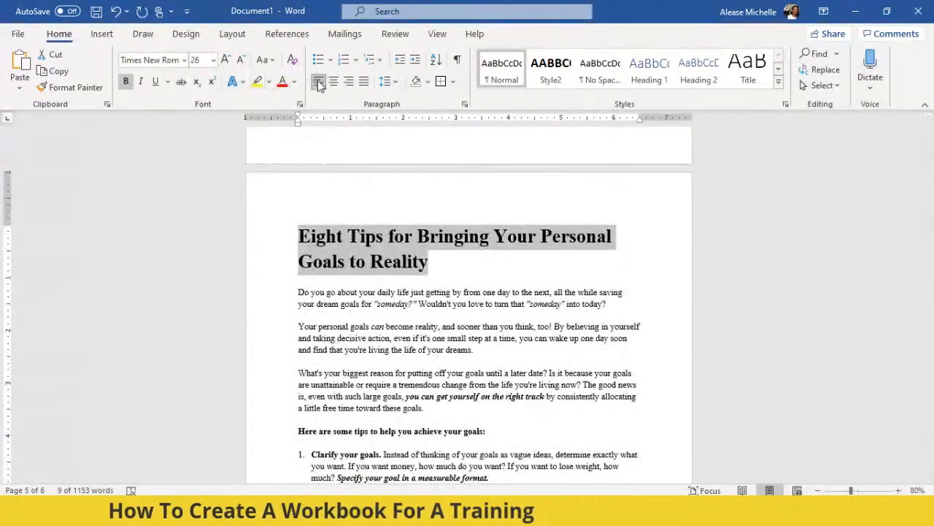
click(334, 83)
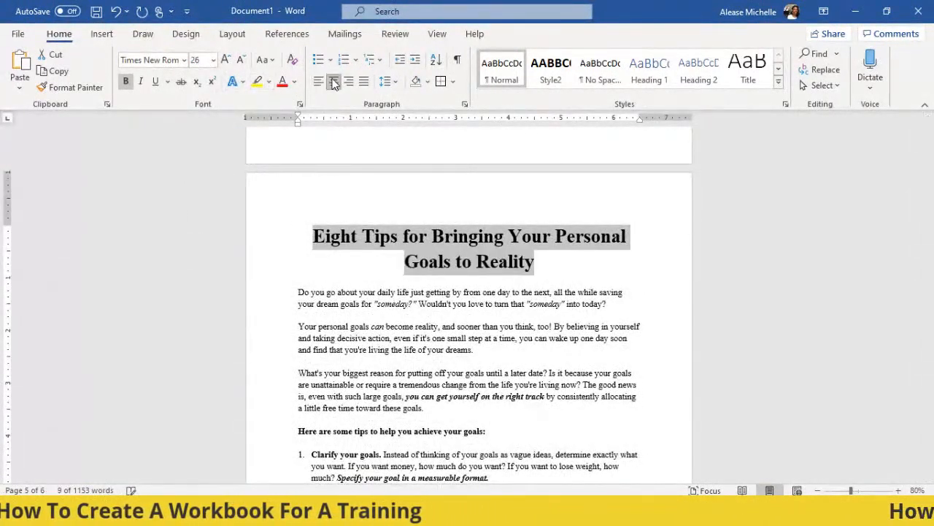
Step: Break the second article's title before "Personal" and add two blank lines between the title and the first paragraph
click(555, 233)
key(shift+Return)
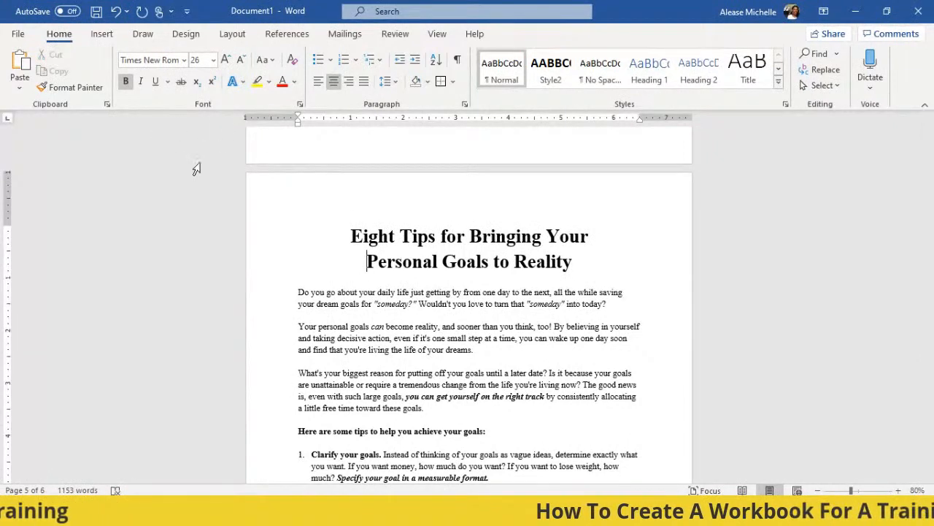
click(582, 258)
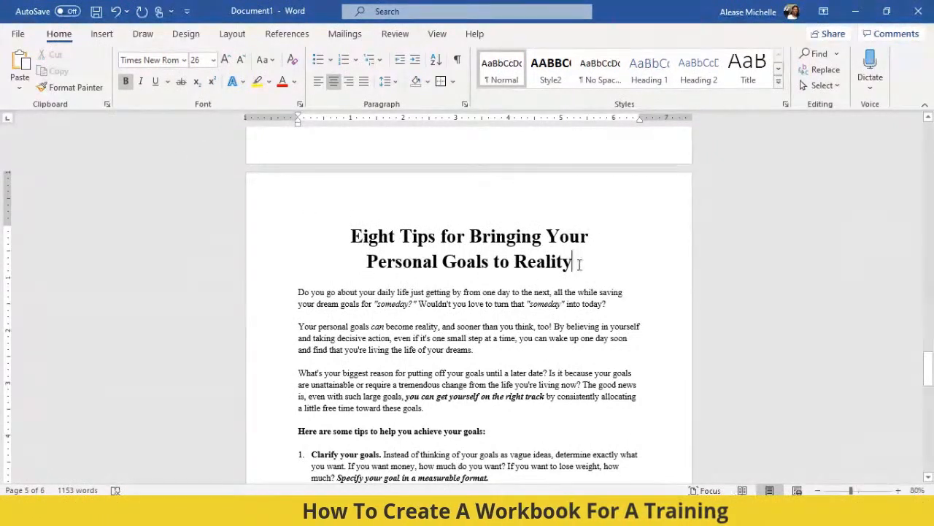
key(Return)
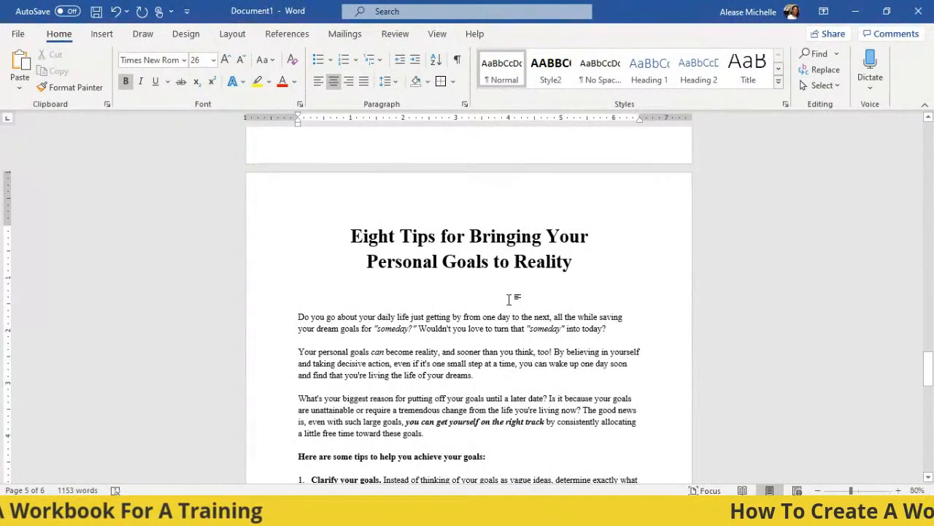
key(Return)
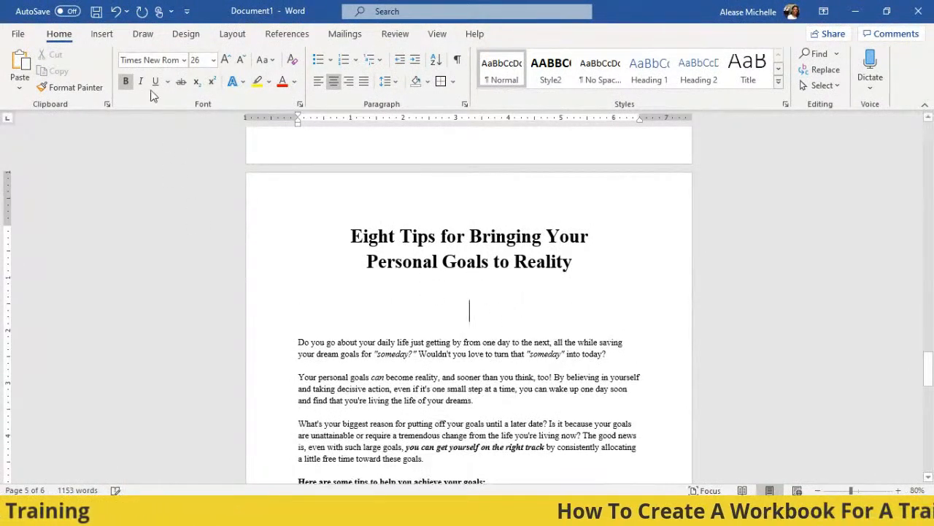
Step: Insert the picture Vitural reality.jpeg from the Workbook Demo folder below the second article's title
click(101, 34)
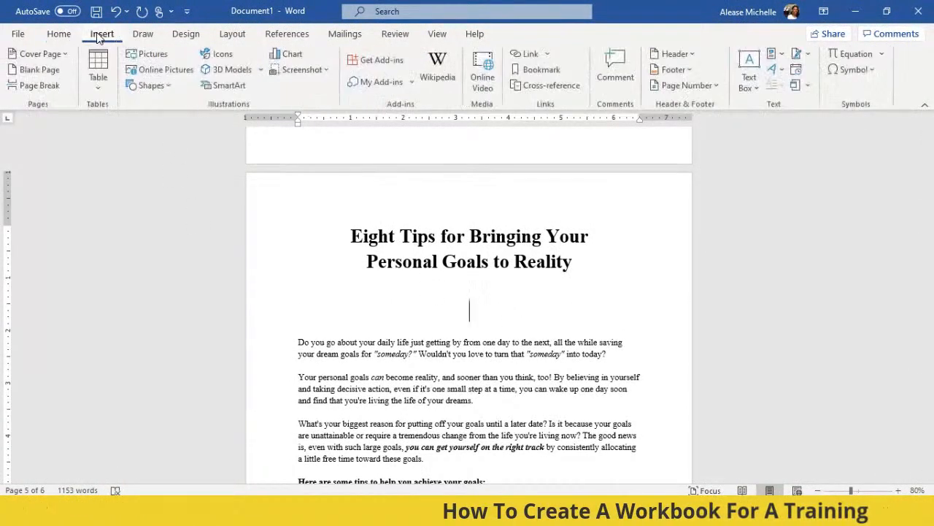
click(154, 56)
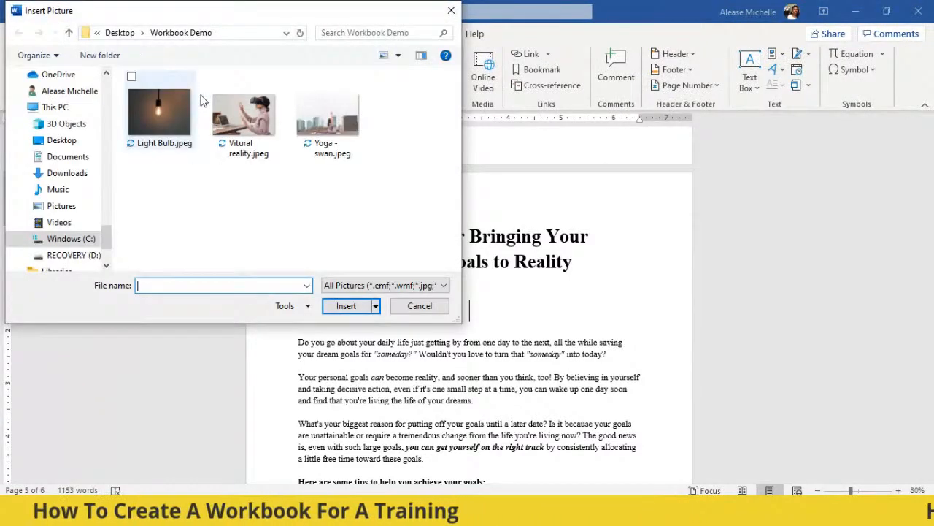
click(250, 117)
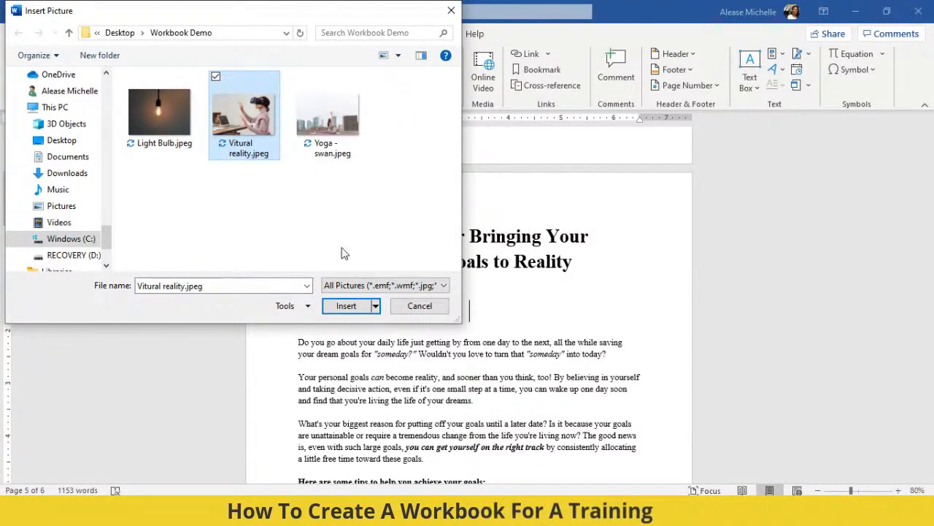
click(346, 305)
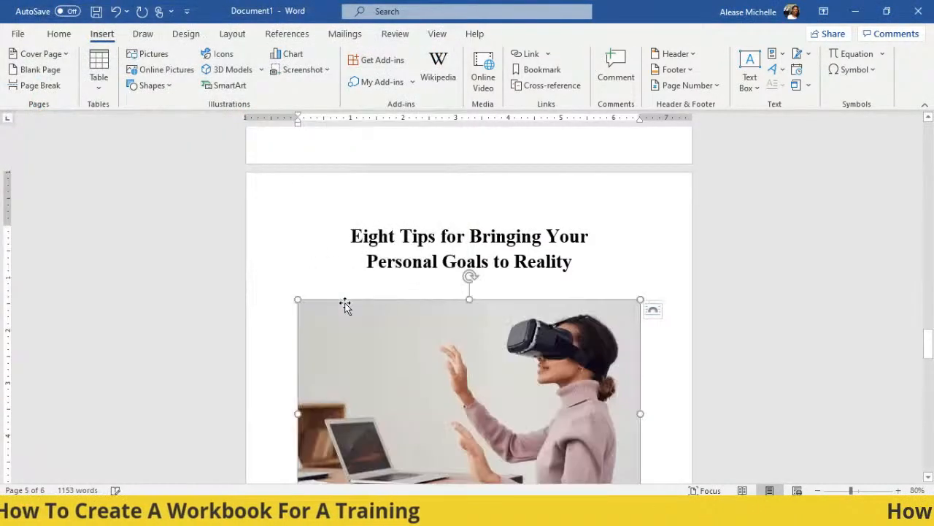
scroll(580, 285, down, 2)
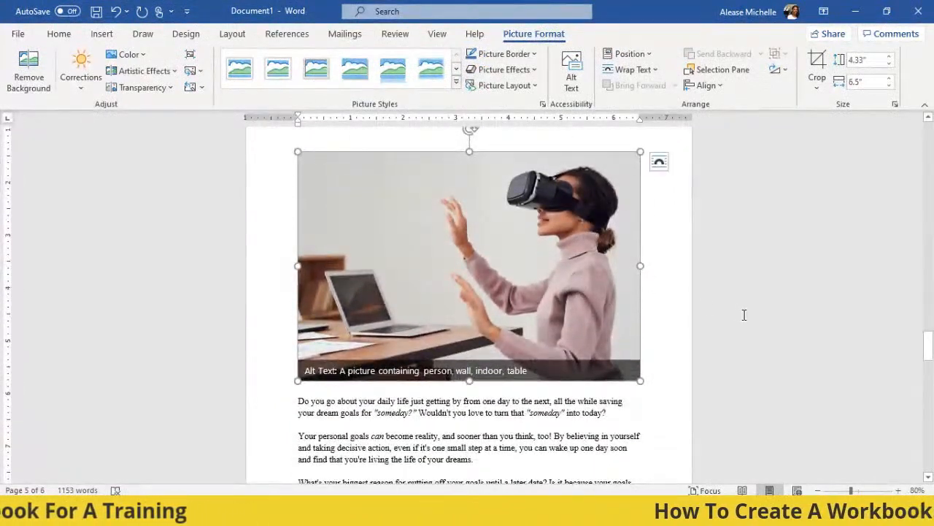
scroll(744, 314, up, 2)
Step: Crop the virtual reality picture at its bottom and top edges to a height of about 3.81 inches
click(601, 192)
click(625, 276)
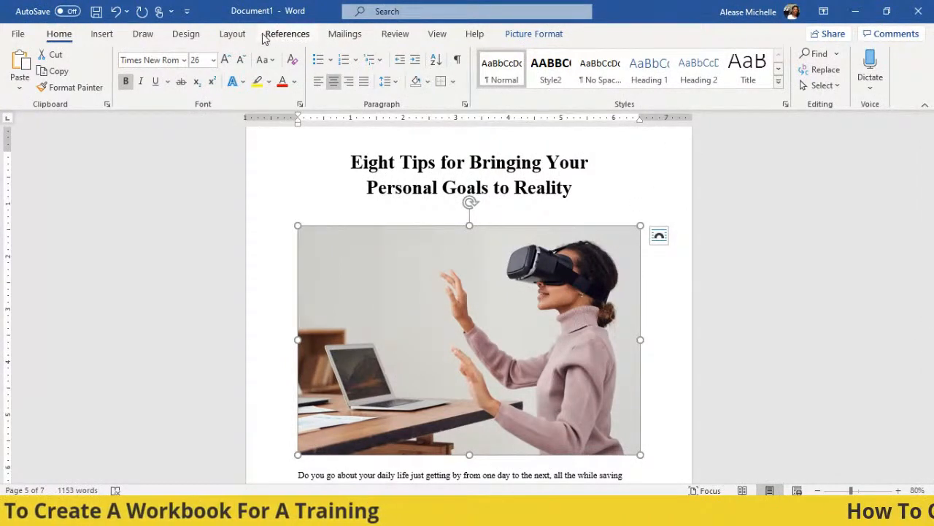
click(539, 34)
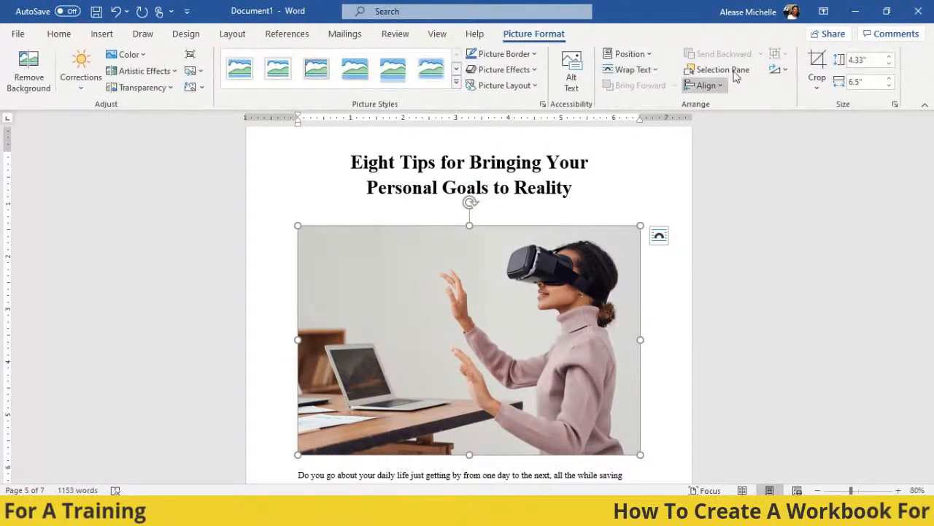
click(817, 67)
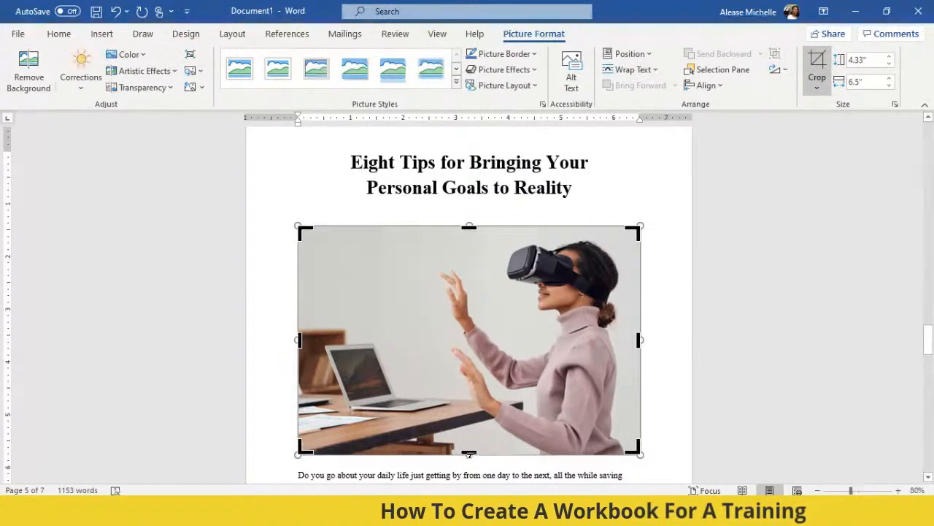
drag(469, 453, 469, 440)
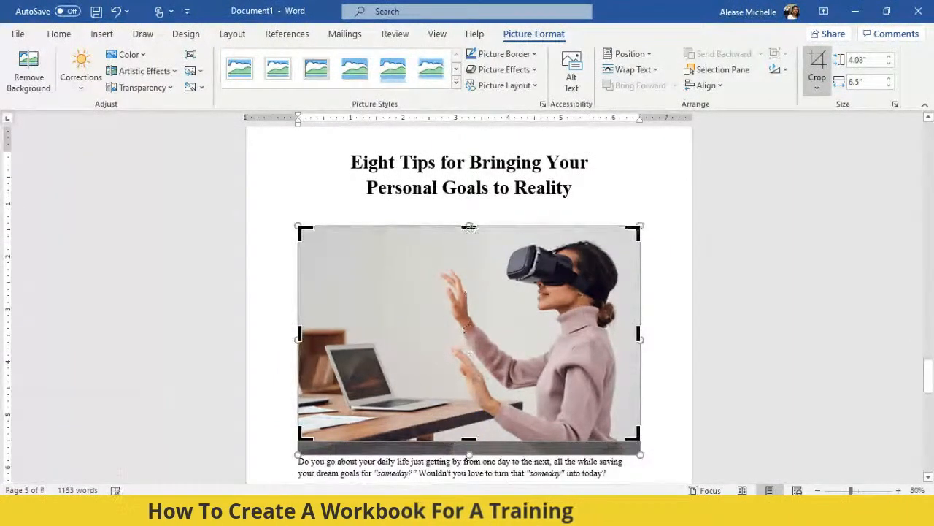
drag(469, 227, 471, 241)
click(698, 296)
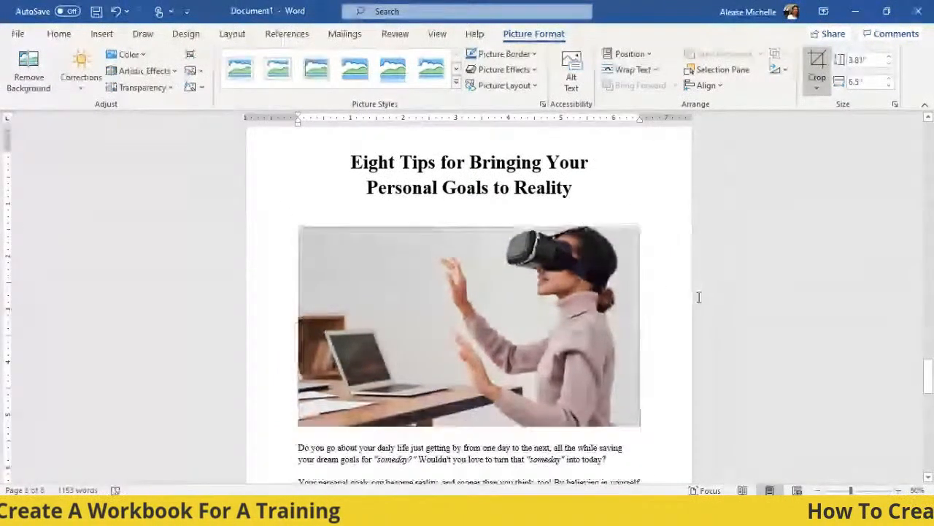
key(ctrl+z)
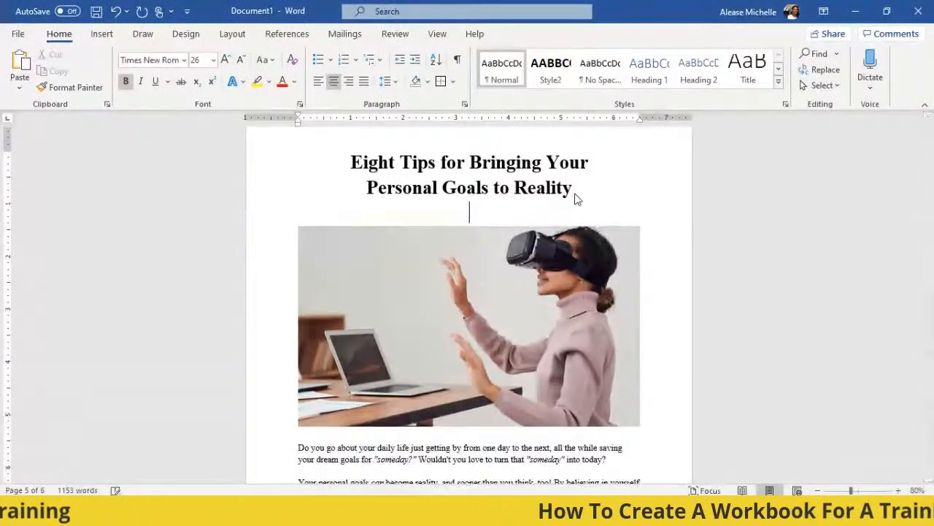
Step: Add a blank line above the second article's first paragraph and apply a Dropped drop cap to its opening letter D
scroll(641, 226, down, 3)
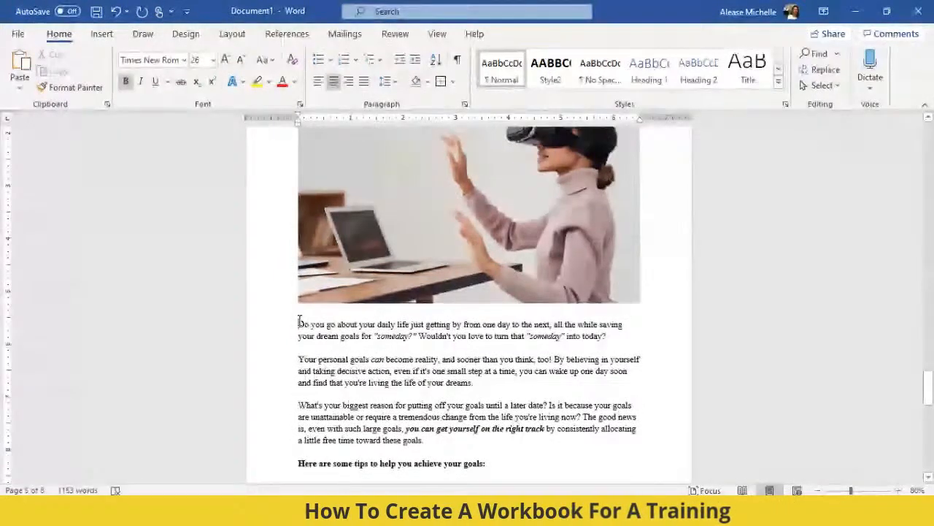
click(299, 322)
key(Return)
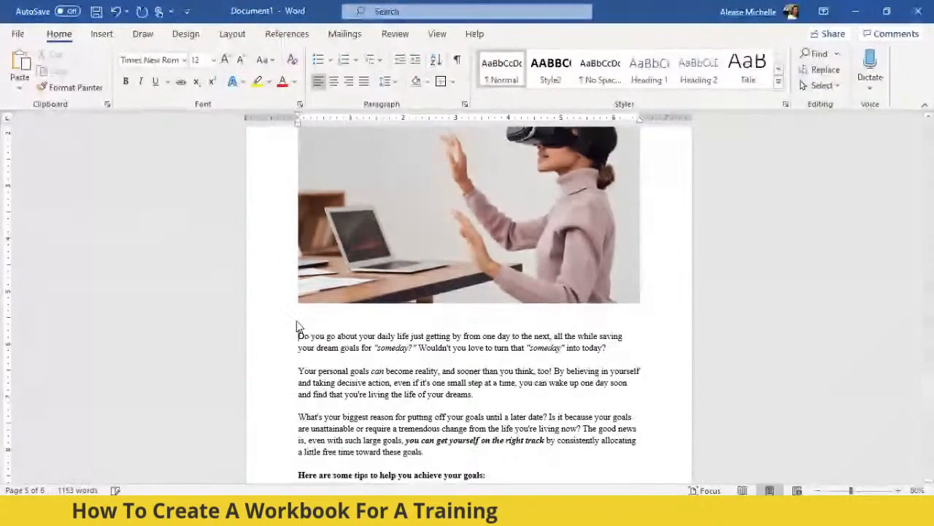
key(shift+Right)
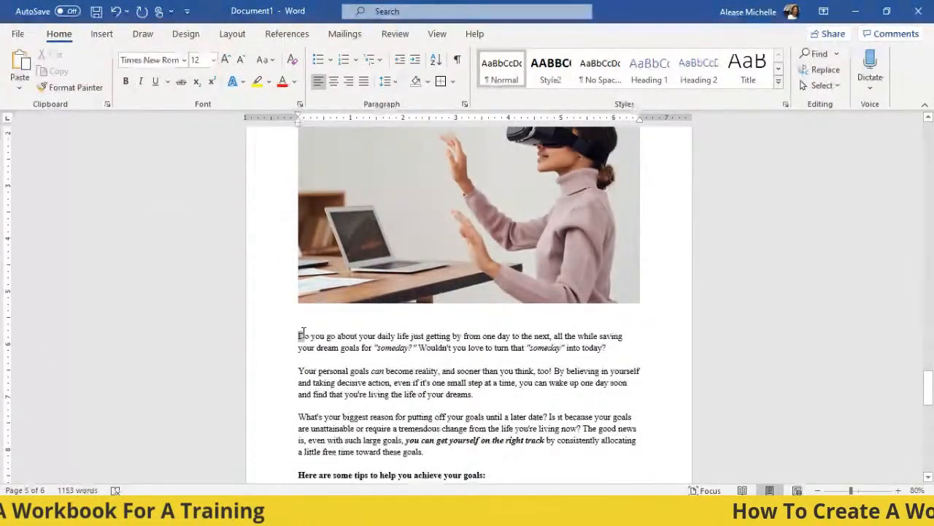
click(102, 34)
click(778, 86)
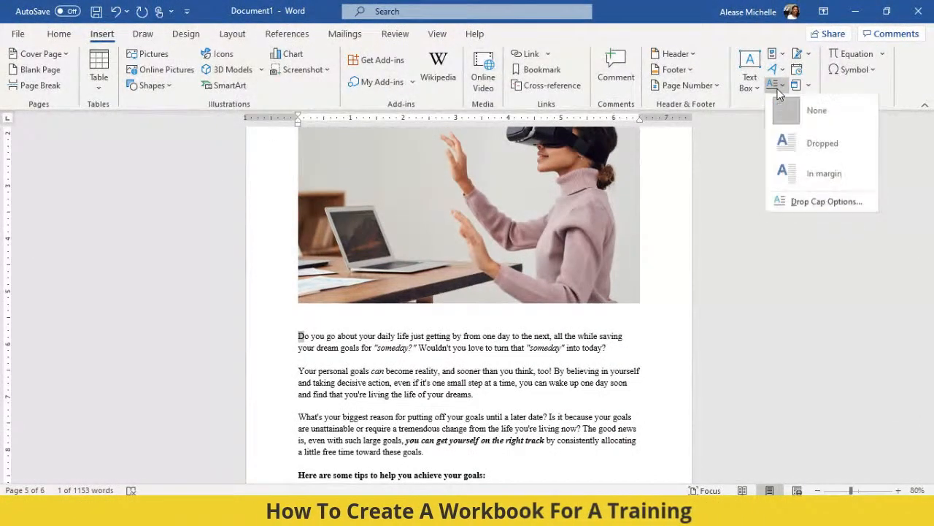
click(803, 144)
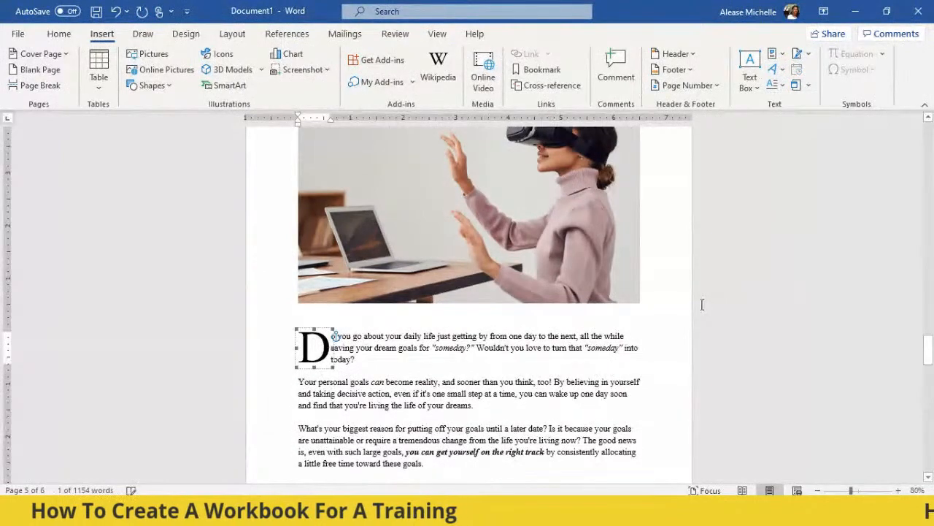
click(702, 304)
Step: Insert a page break before the line "Here are some tips to help you achieve your goals:"
scroll(635, 318, down, 4)
scroll(453, 199, down, 1)
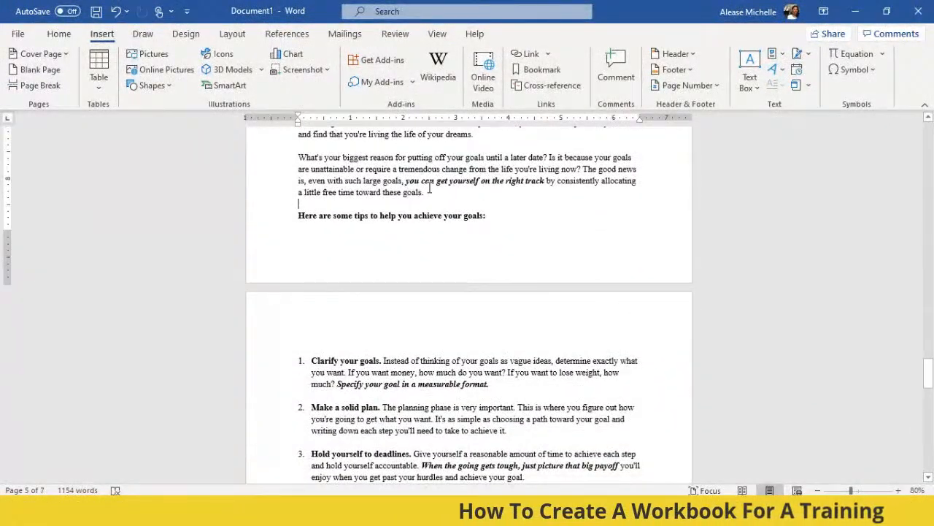
key(ctrl+Return)
Step: Copy the "Write down your 2020 goals" prompt together with its writing lines from the exercise page after the first article
scroll(427, 265, down, 6)
scroll(429, 264, down, 12)
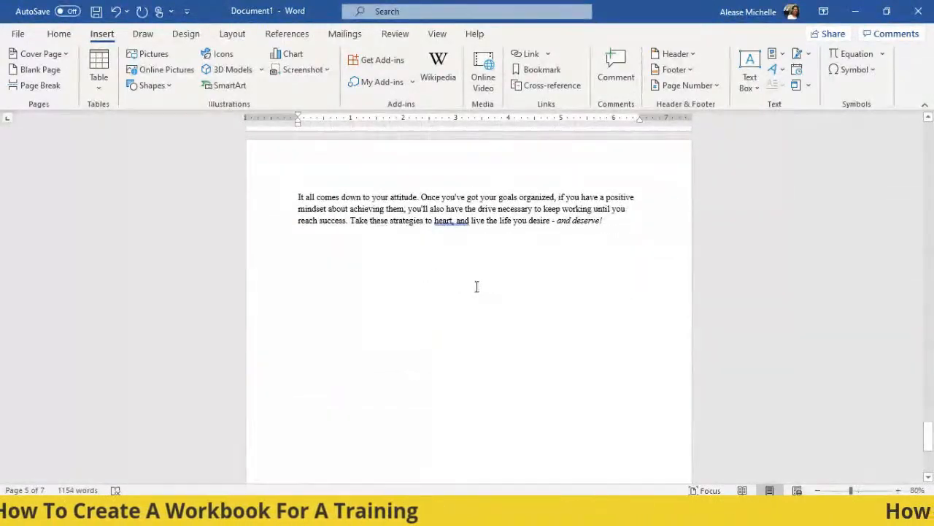
scroll(551, 281, up, 10)
scroll(570, 290, down, 10)
scroll(581, 299, up, 3)
scroll(581, 299, up, 15)
scroll(582, 293, up, 8)
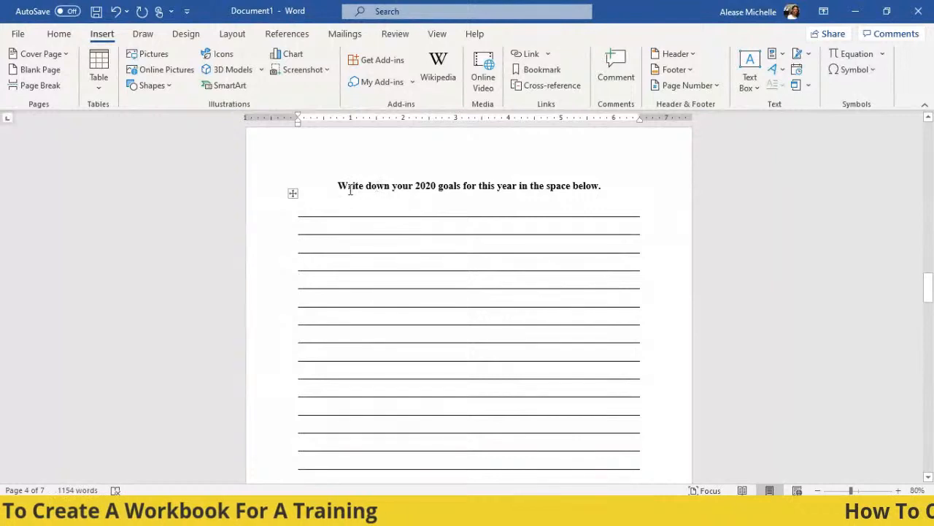
drag(338, 182, 616, 361)
scroll(660, 288, down, 3)
right_click(514, 278)
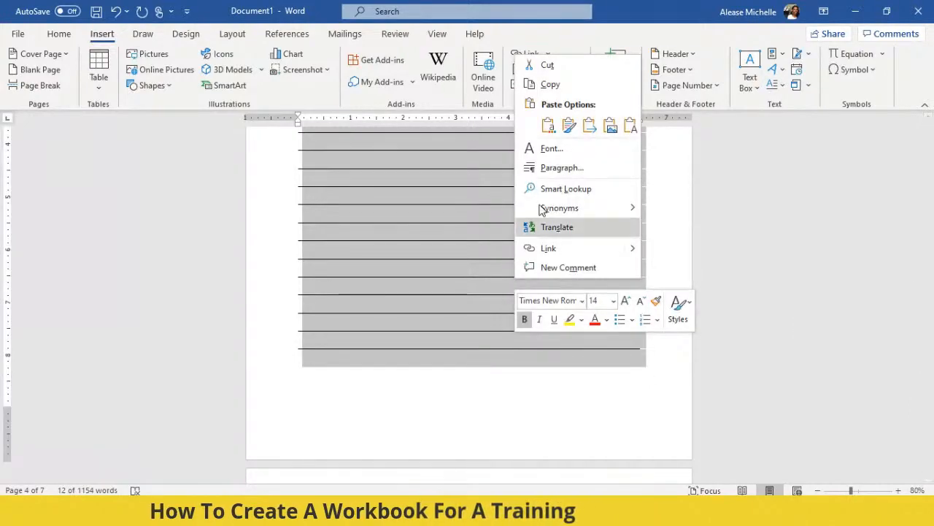
click(548, 83)
Step: Paste the copied prompt and writing lines below the second article's closing paragraph on the last page
scroll(602, 414, down, 20)
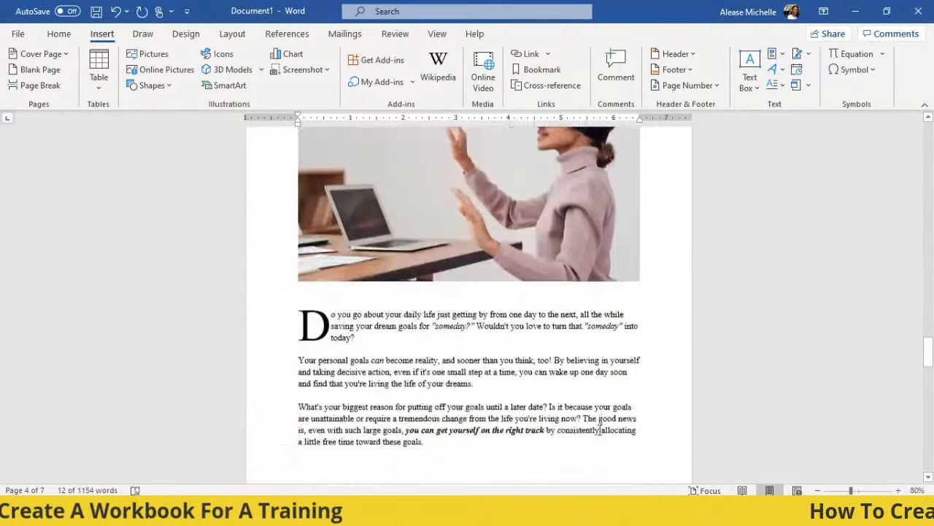
scroll(588, 427, down, 10)
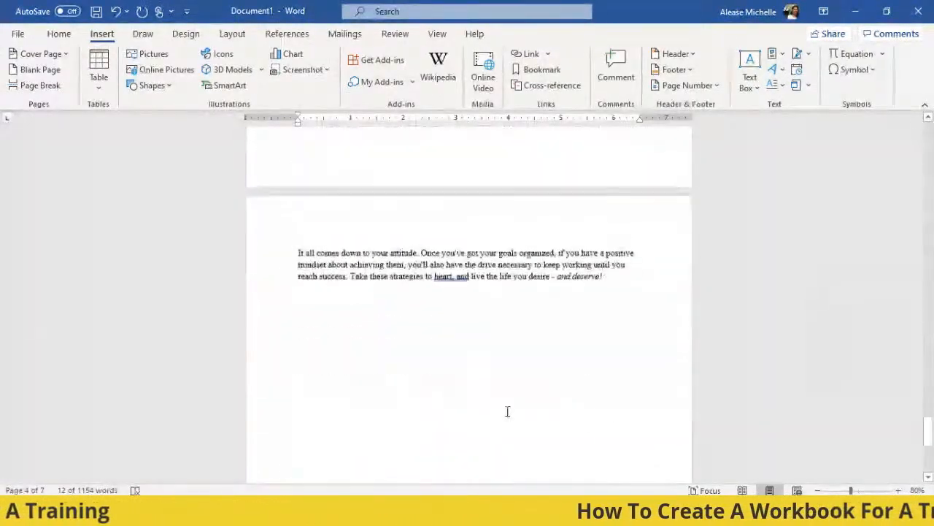
click(323, 335)
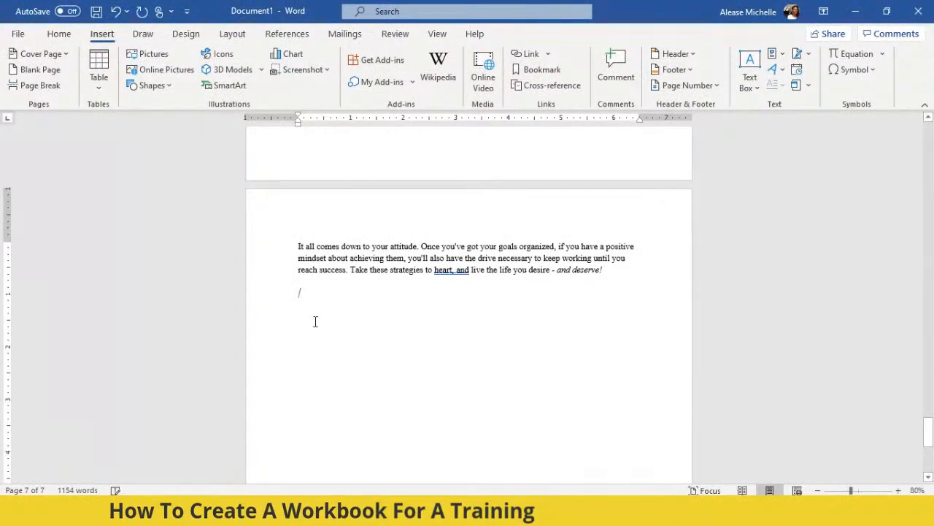
right_click(305, 300)
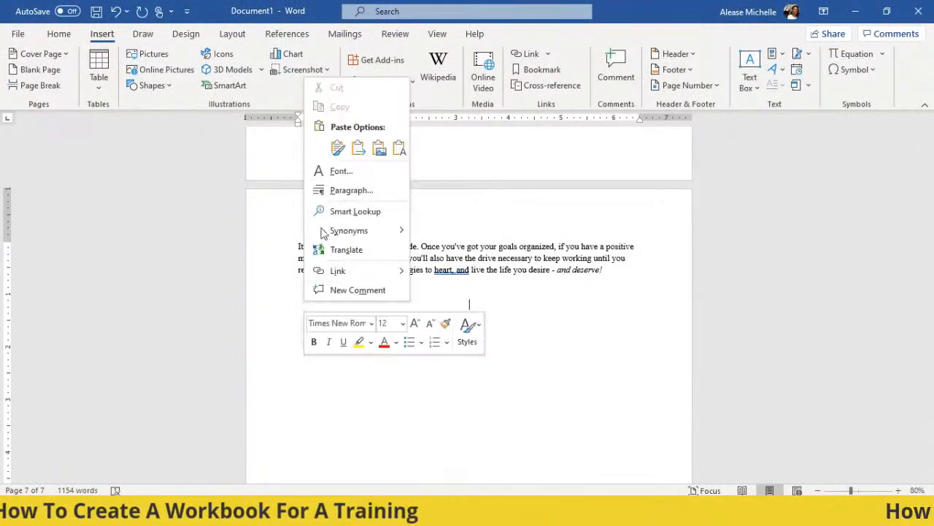
click(339, 148)
scroll(503, 290, up, 5)
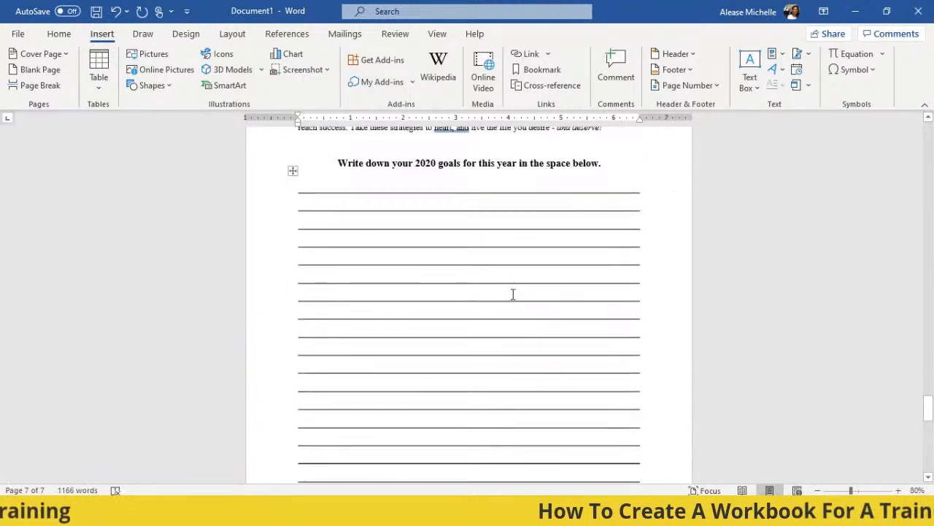
Step: Replace the pasted prompt's text with "Write down how you will accomplish your goals in the space below."
click(624, 309)
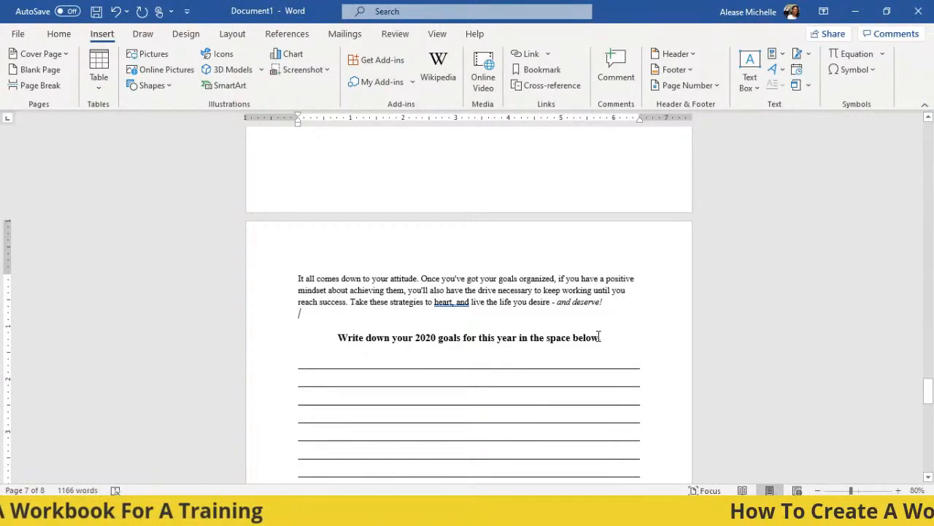
drag(382, 350, 349, 353)
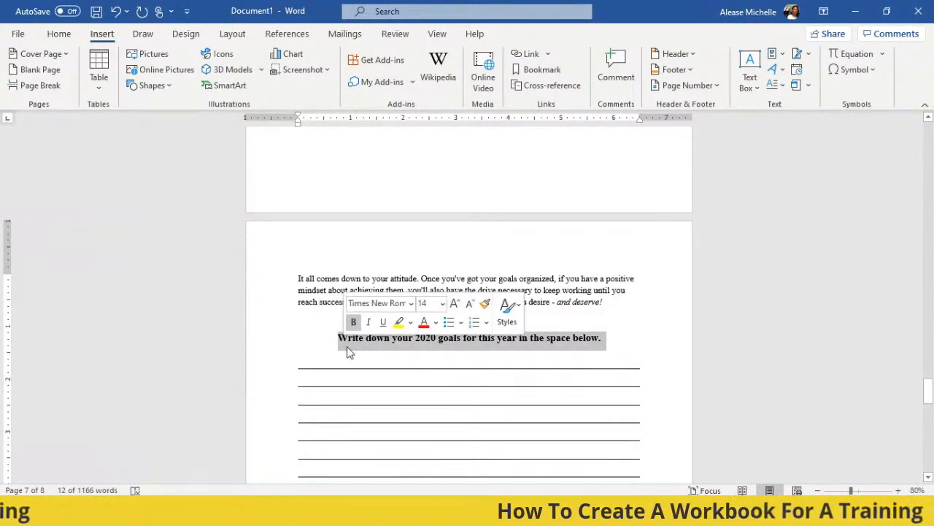
text(Write down how you will ac)
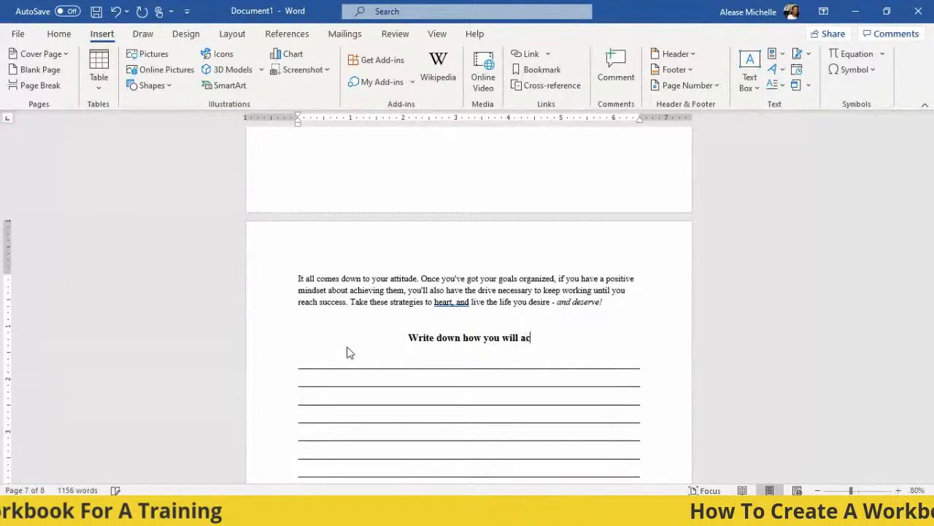
text(compli)
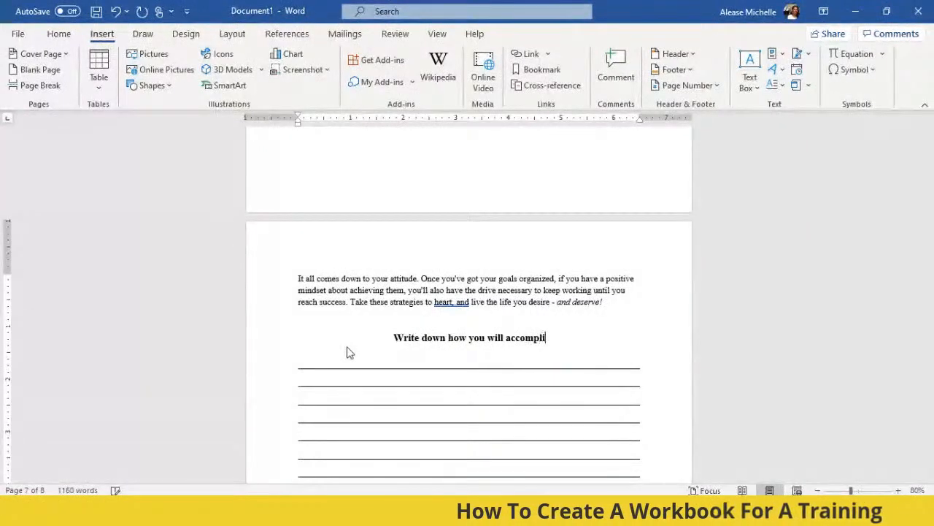
text(sh your go)
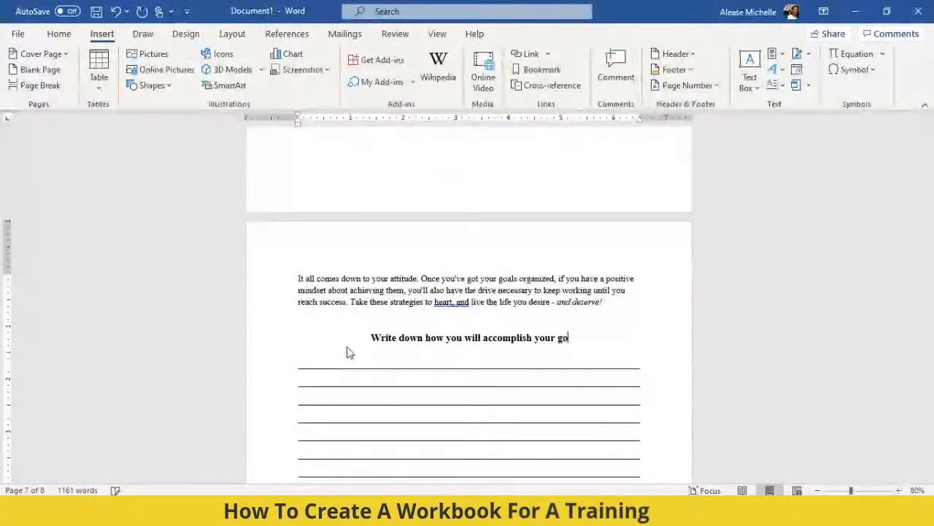
text(als)
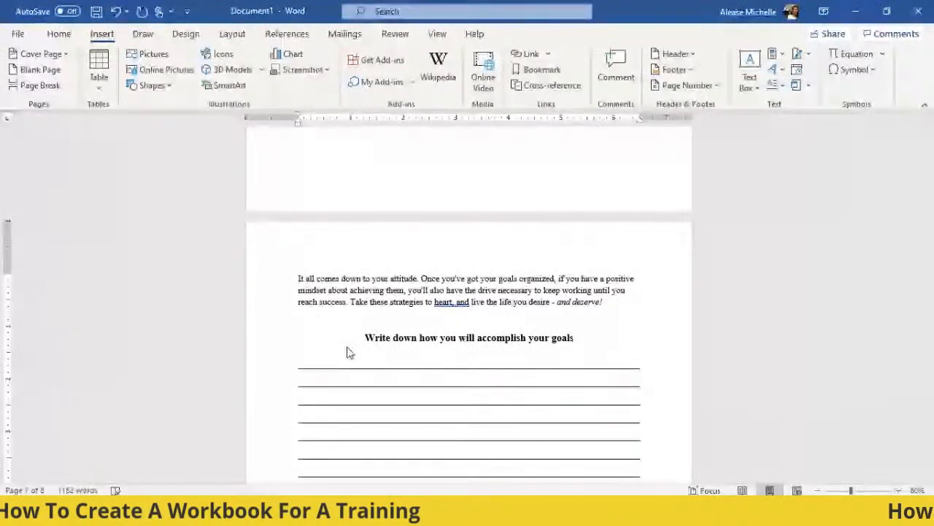
text(ls in the space below.)
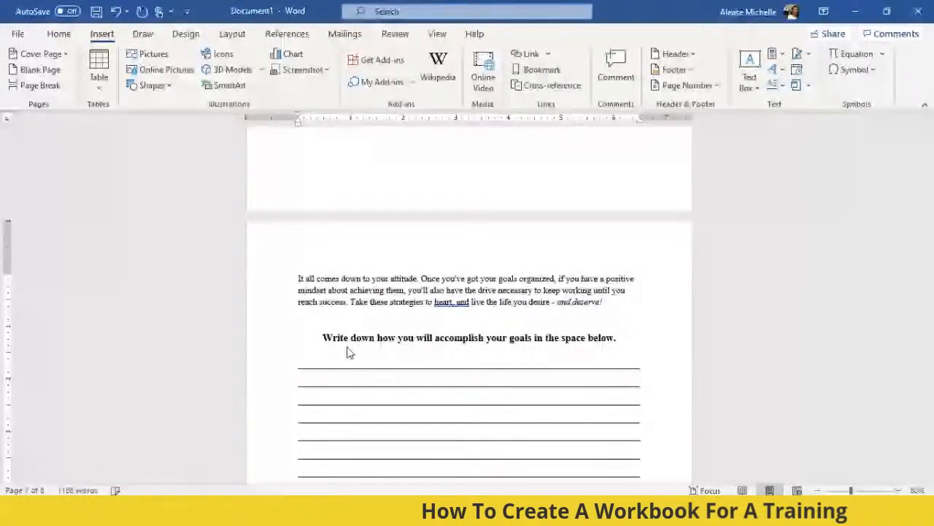
Step: Delete the last two rows of the pasted writing-lines table
scroll(474, 391, down, 12)
scroll(498, 334, down, 5)
scroll(498, 335, up, 3)
scroll(499, 340, up, 4)
scroll(501, 340, down, 8)
scroll(501, 349, up, 4)
click(628, 225)
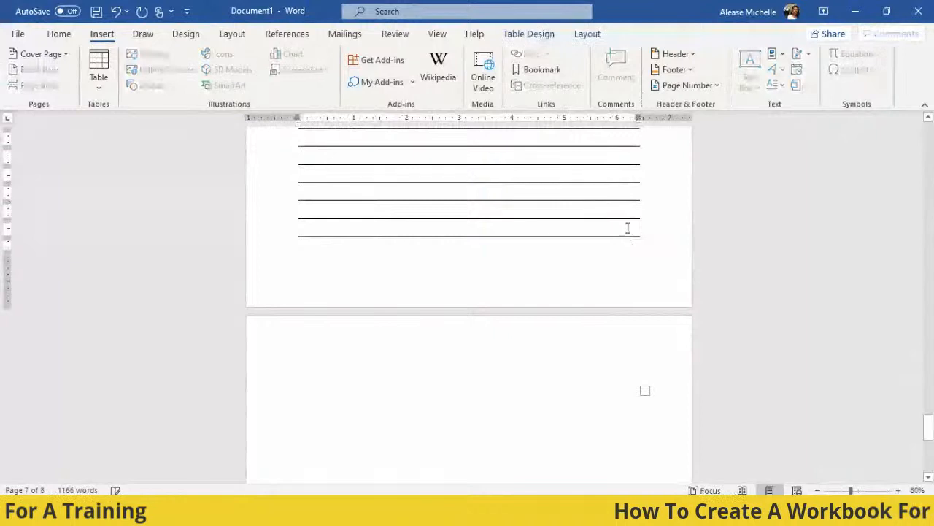
drag(655, 236, 313, 210)
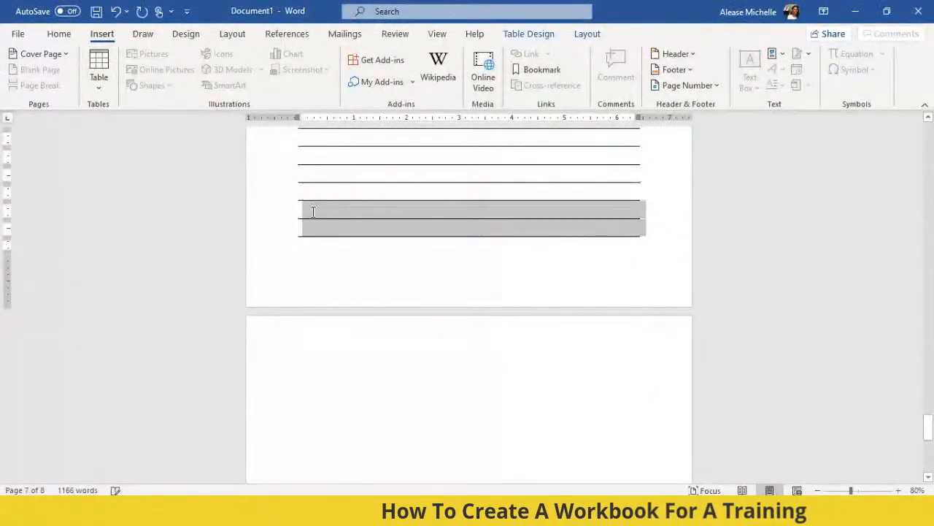
right_click(318, 207)
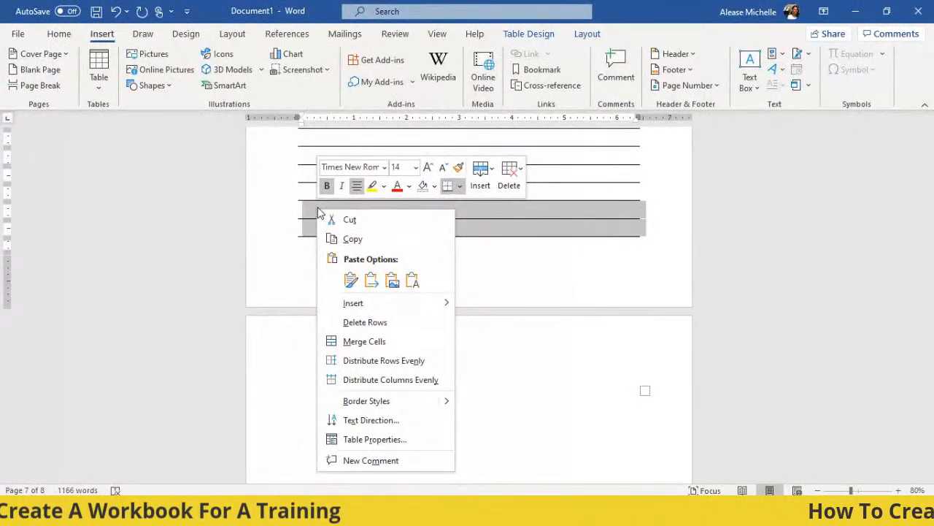
click(509, 175)
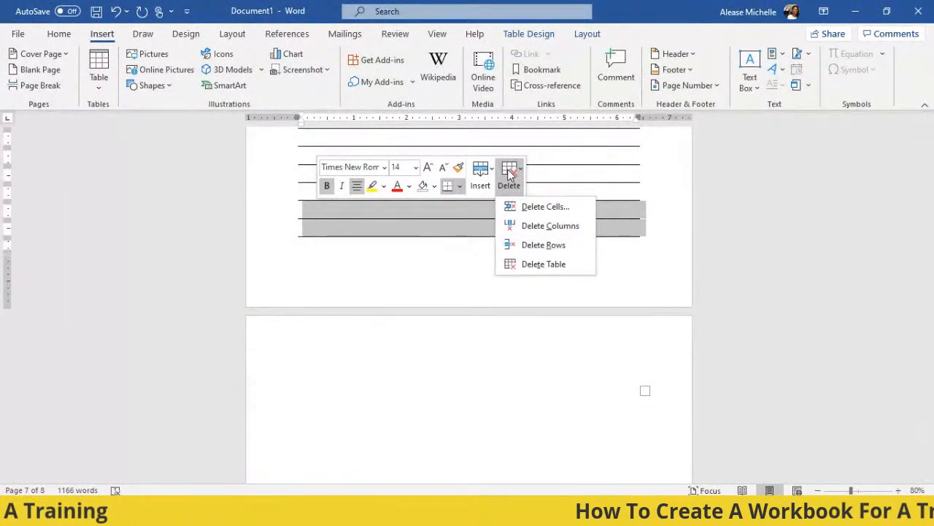
click(543, 246)
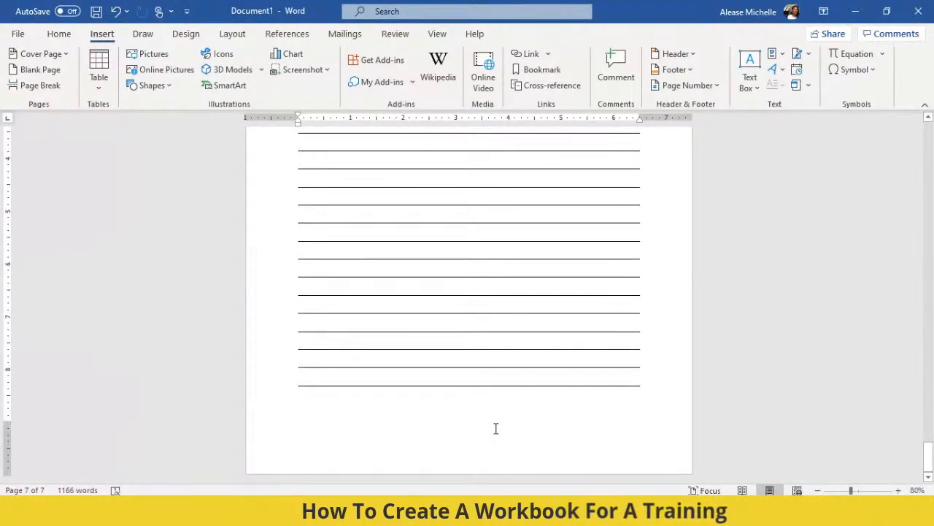
Step: Review the layout of all workbook pages together at 40% zoom, and restore the zoom to 80%
scroll(558, 414, up, 10)
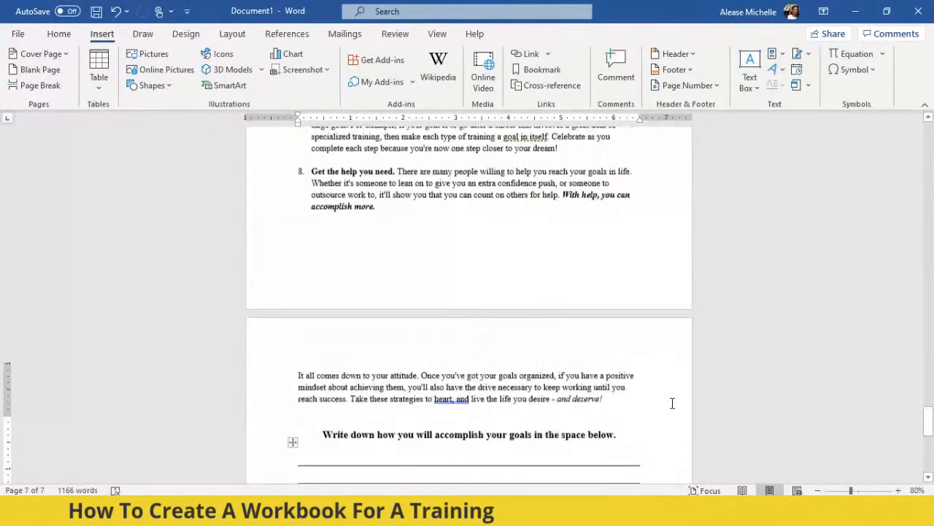
scroll(672, 403, up, 10)
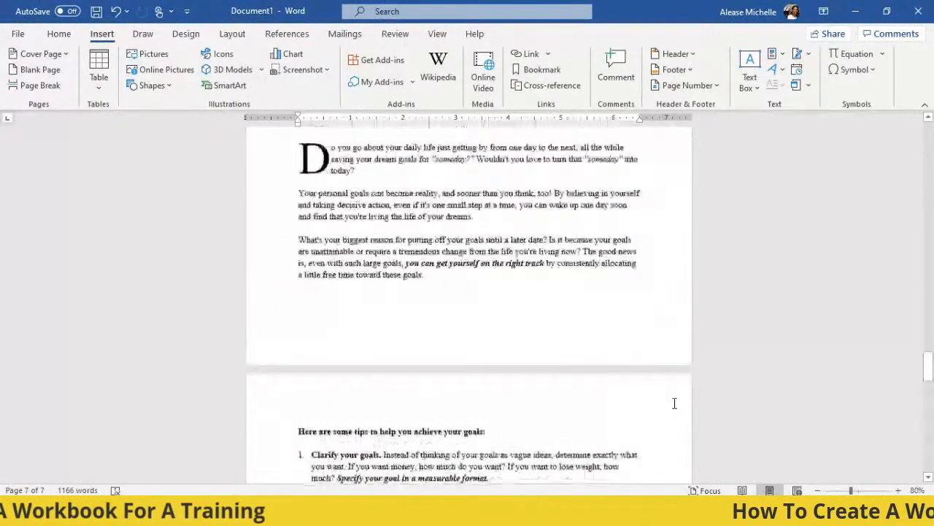
scroll(675, 403, up, 10)
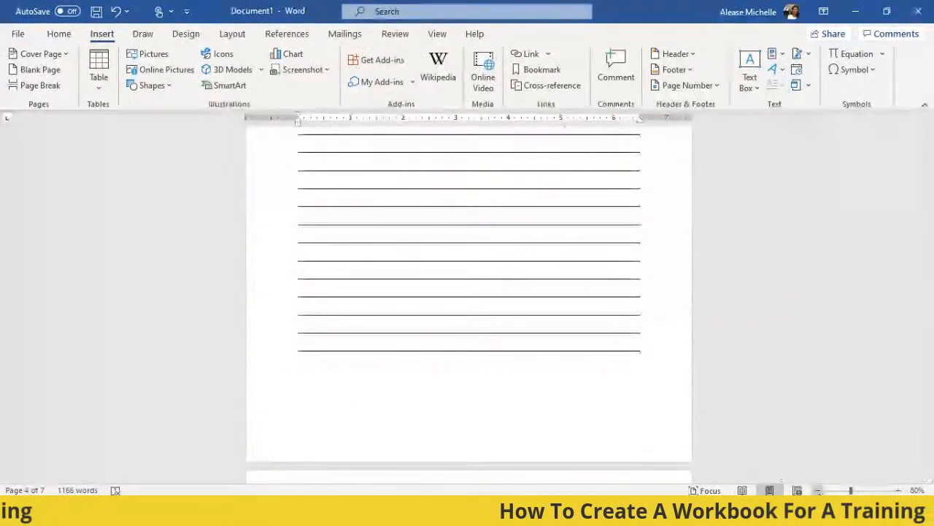
click(818, 490)
click(818, 490)
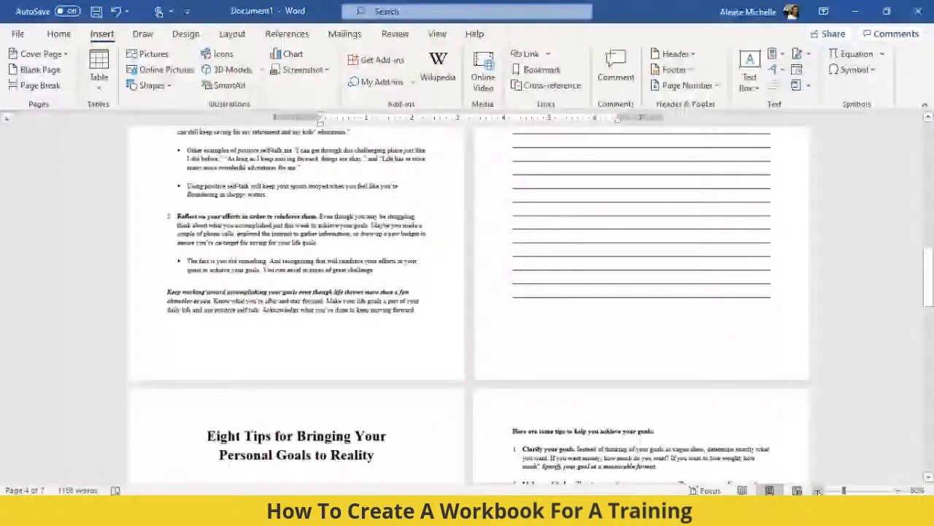
click(817, 489)
click(817, 490)
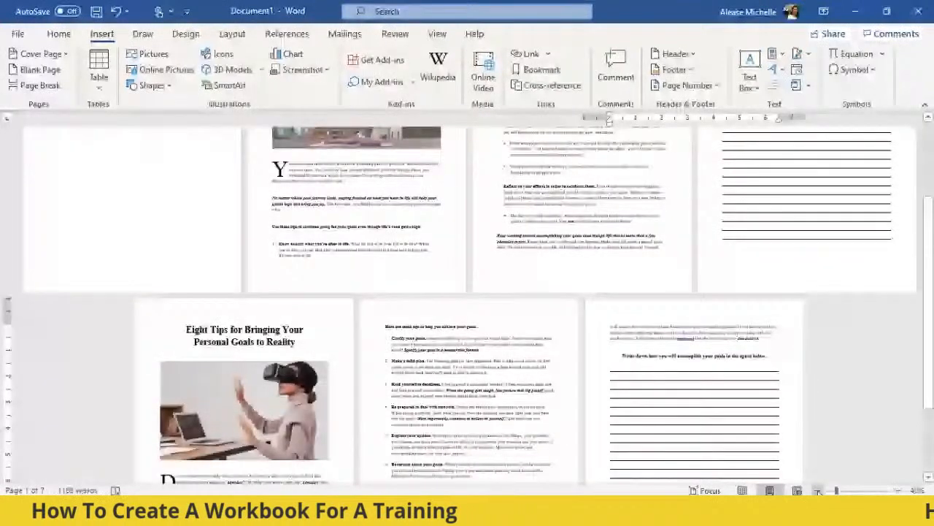
scroll(813, 409, down, 2)
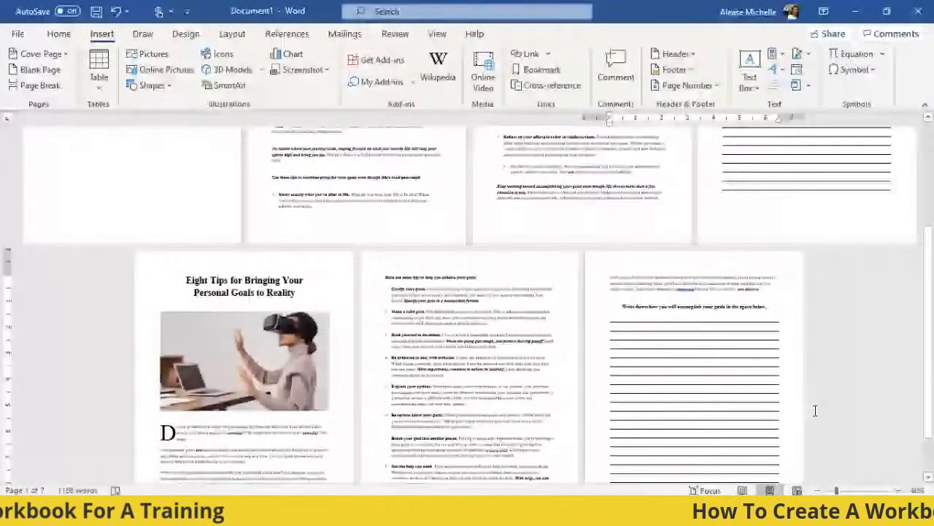
scroll(816, 411, up, 6)
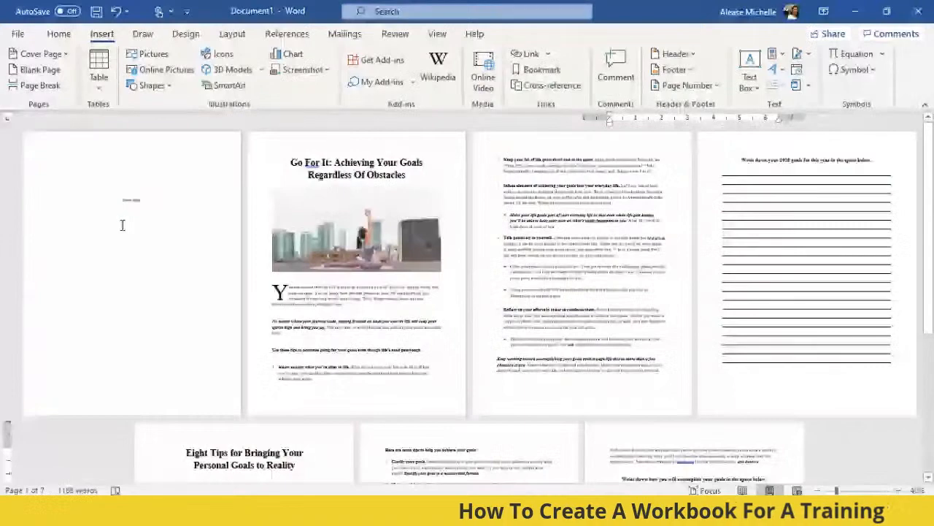
scroll(159, 257, down, 8)
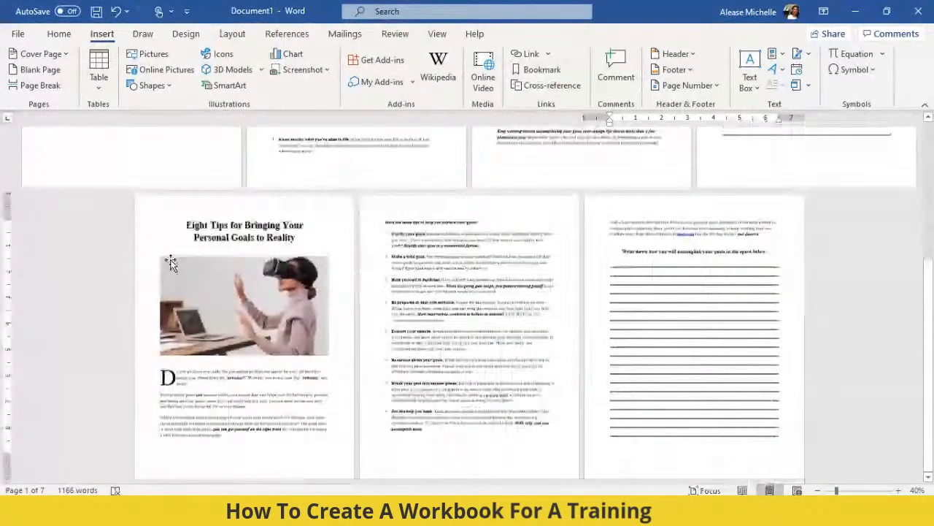
click(898, 490)
click(899, 490)
click(898, 490)
click(899, 490)
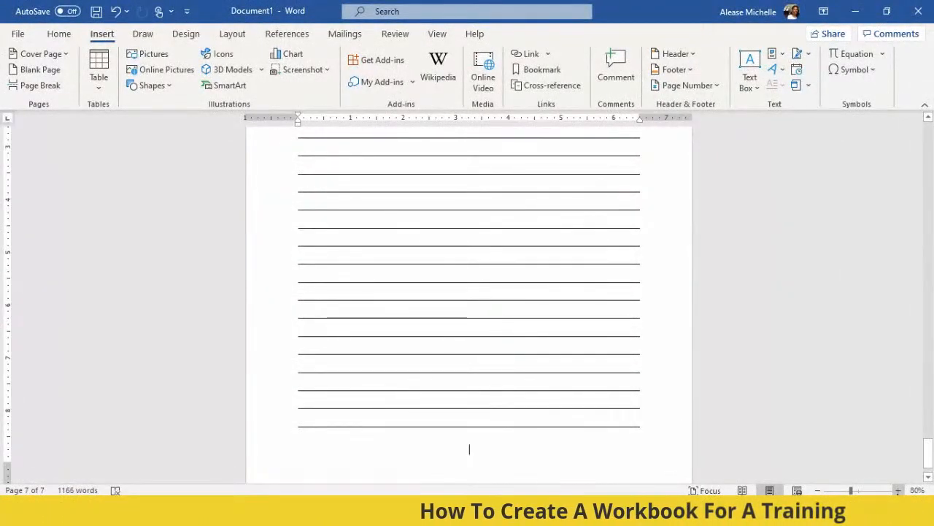
Step: Insert a page break below the last page's writing lines, and switch to the "Worksheet - Goals -Jan20.docx" document
scroll(660, 441, down, 1)
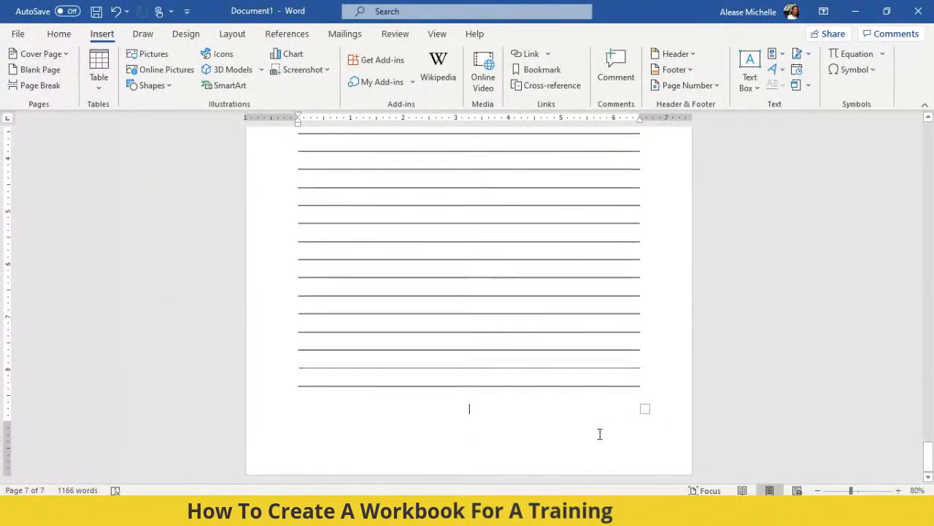
key(ctrl+Return)
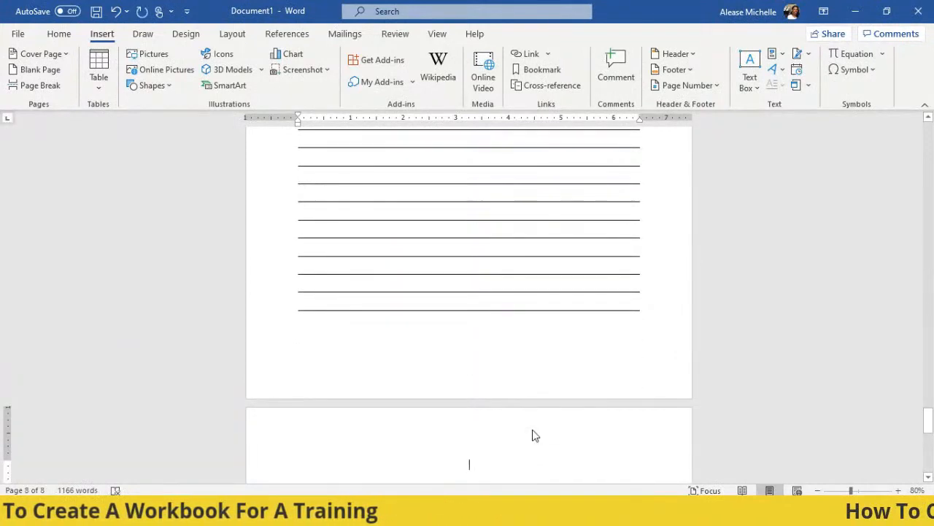
mouse_move(486, 514)
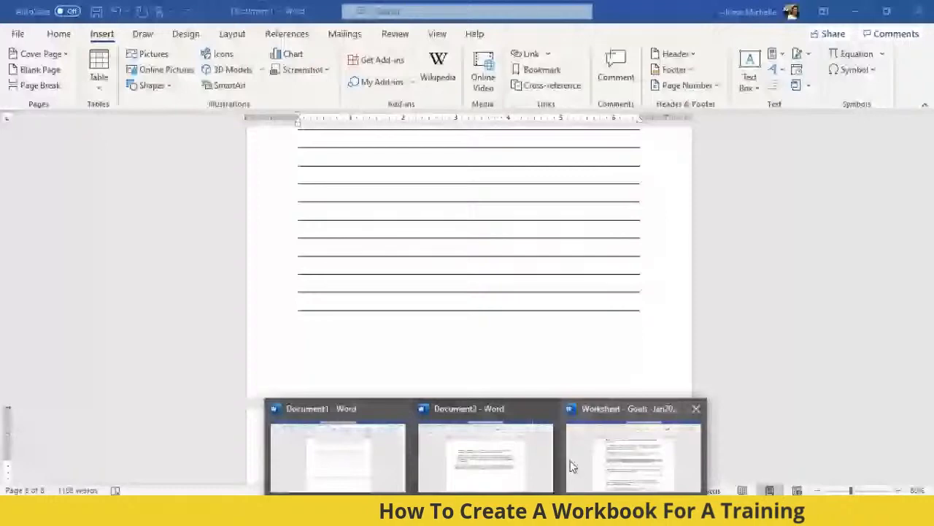
click(570, 460)
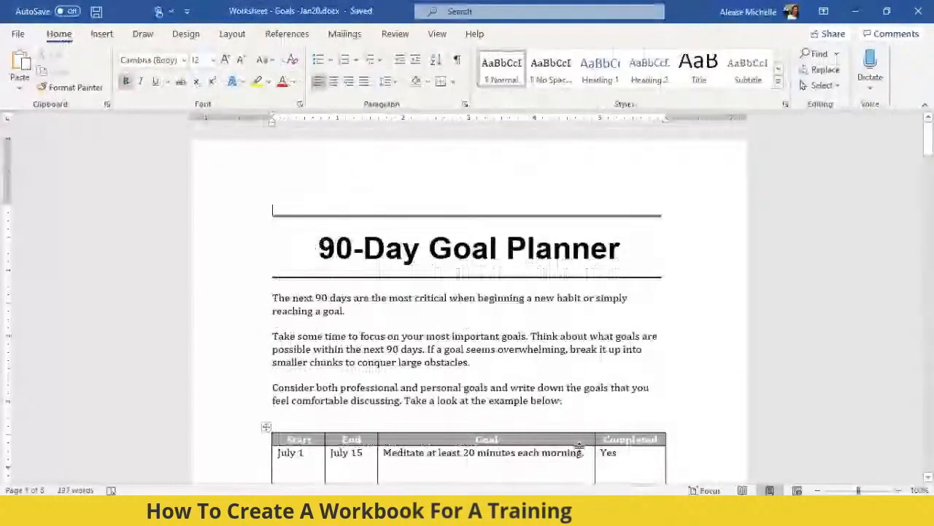
Step: Copy the worksheet's content from the "90-Day Goal Planner" title through the end of the blank goal table on page 2
scroll(579, 447, down, 9)
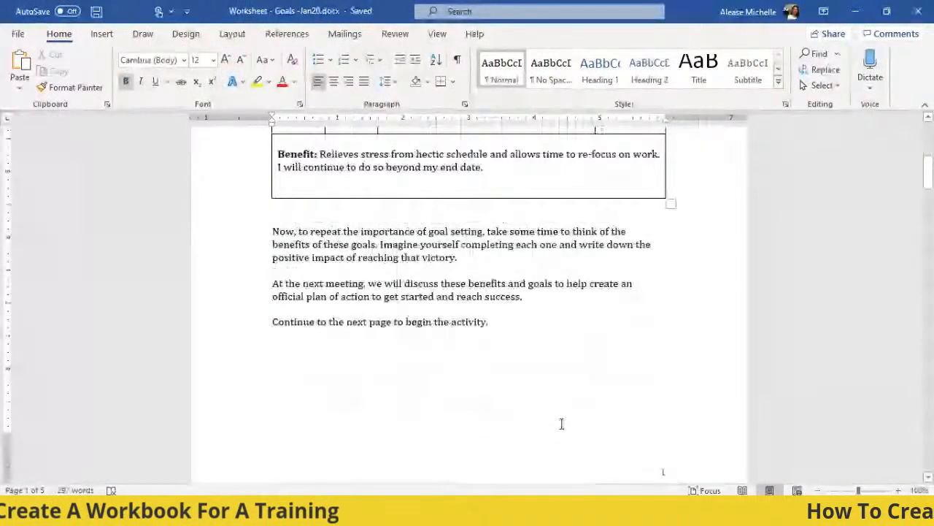
scroll(436, 289, up, 1)
scroll(394, 224, down, 10)
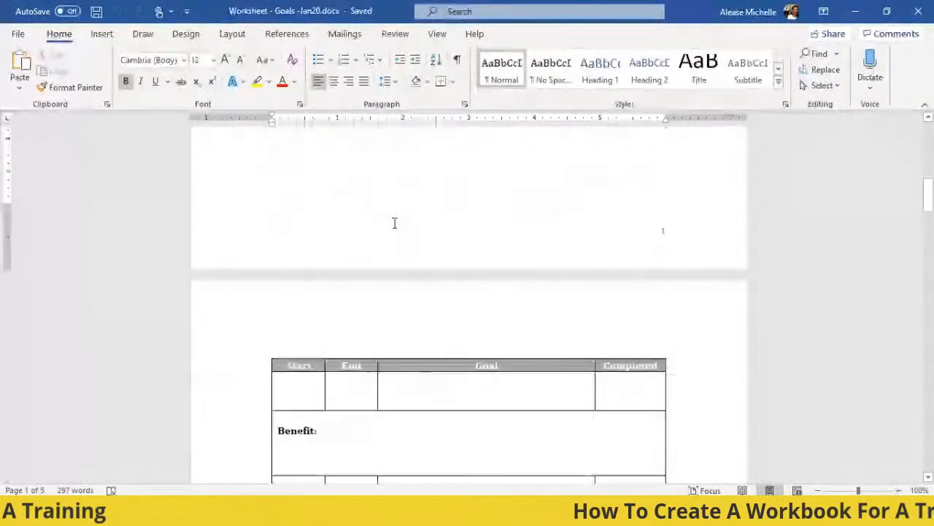
scroll(394, 224, down, 2)
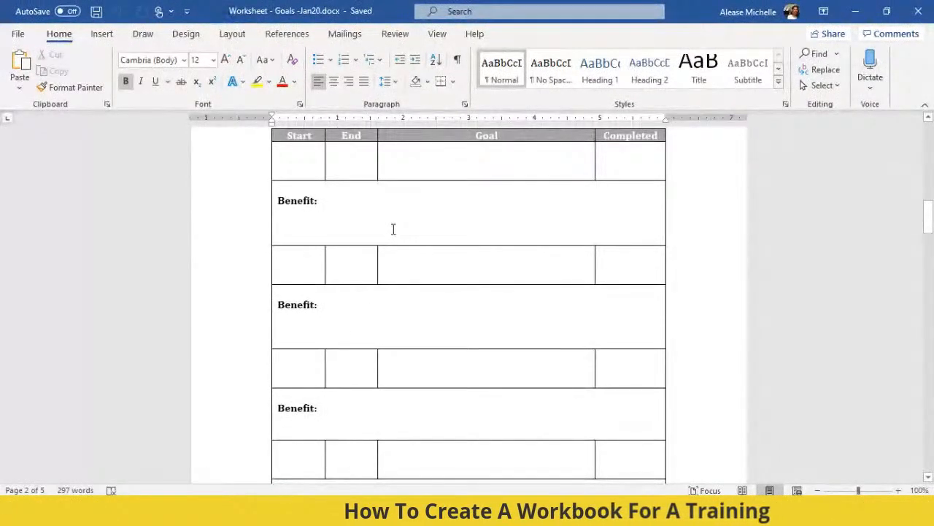
scroll(392, 229, up, 18)
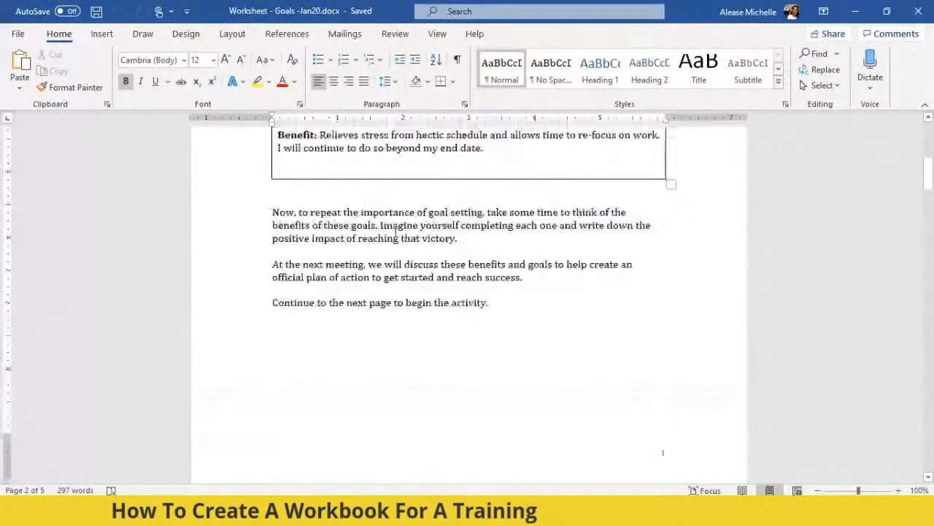
scroll(395, 231, up, 5)
drag(429, 236, 626, 329)
scroll(607, 338, down, 20)
scroll(597, 338, up, 2)
right_click(394, 211)
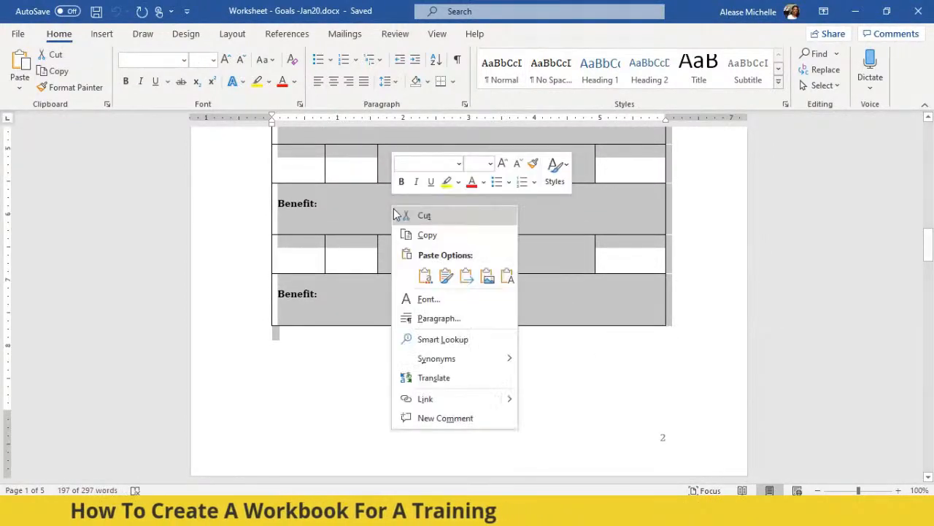
click(427, 235)
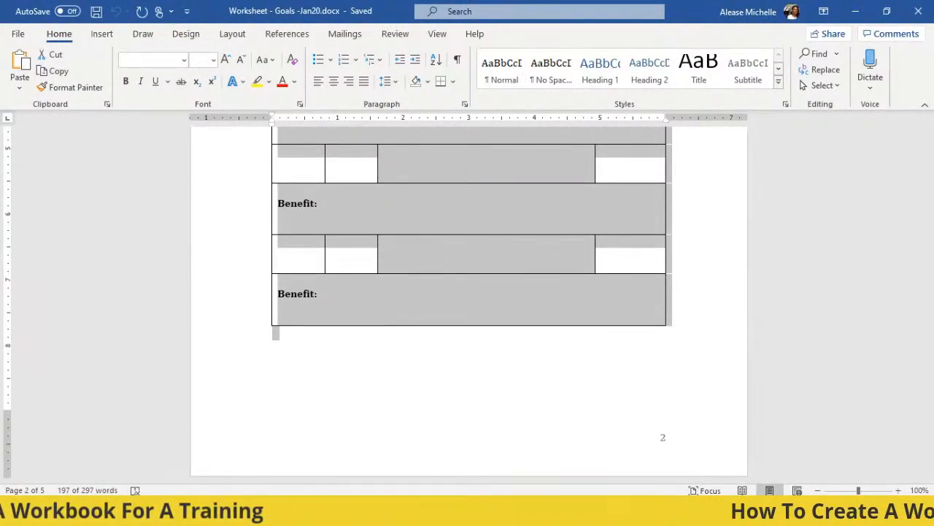
Step: Paste the copied goal planner onto the new blank page 8 of Document1, keeping its source formatting
click(482, 511)
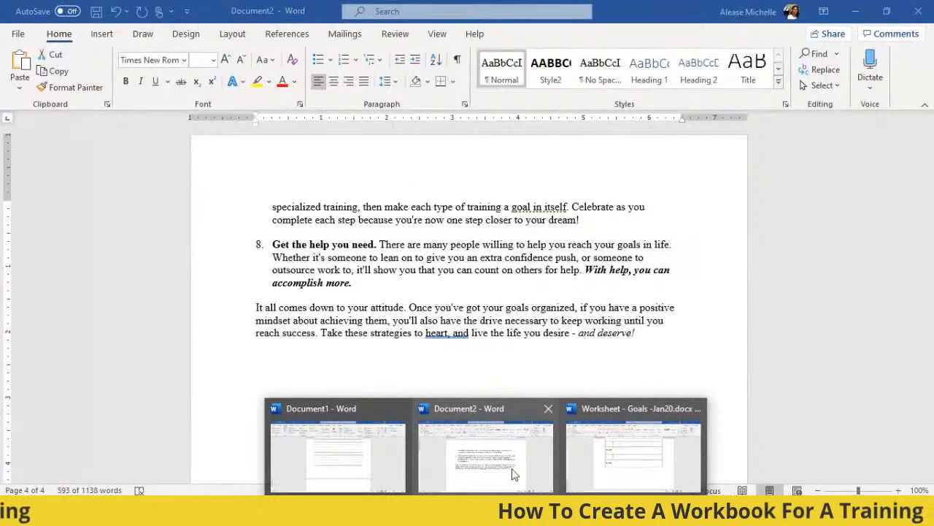
click(375, 455)
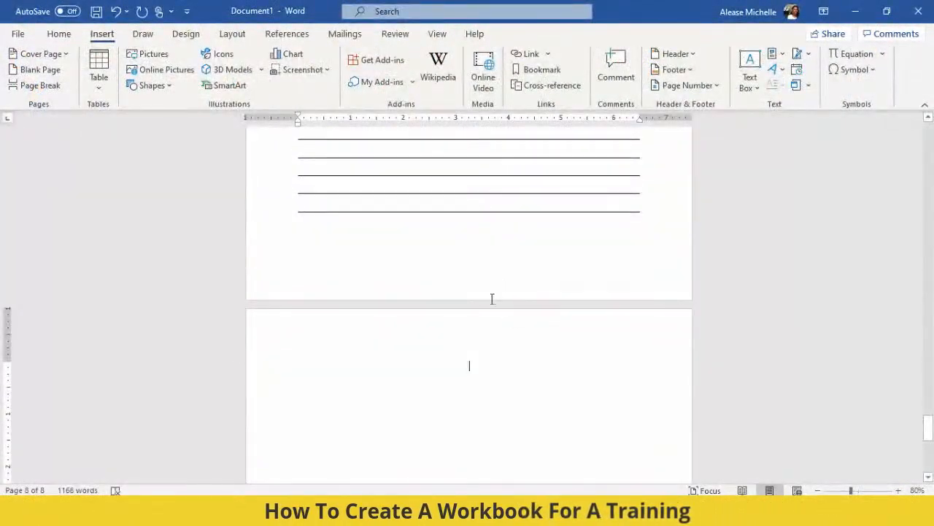
scroll(471, 357, down, 1)
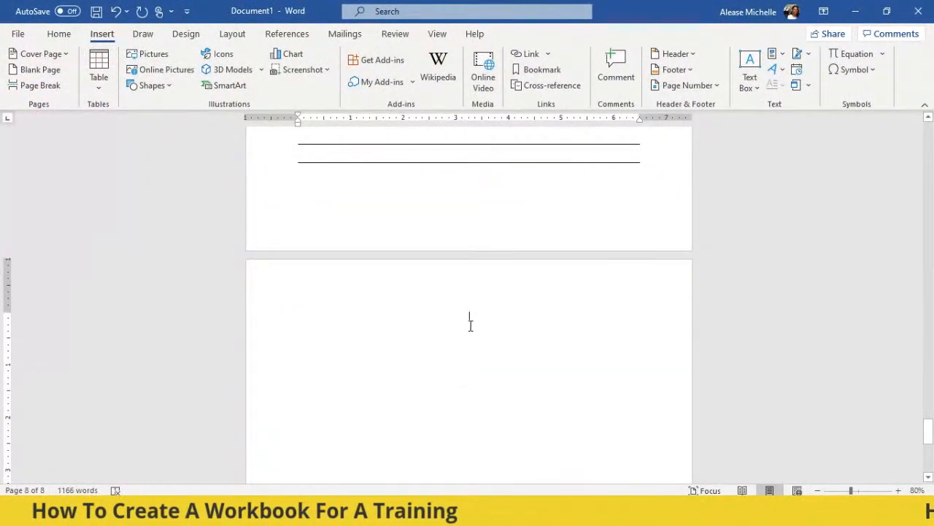
right_click(472, 322)
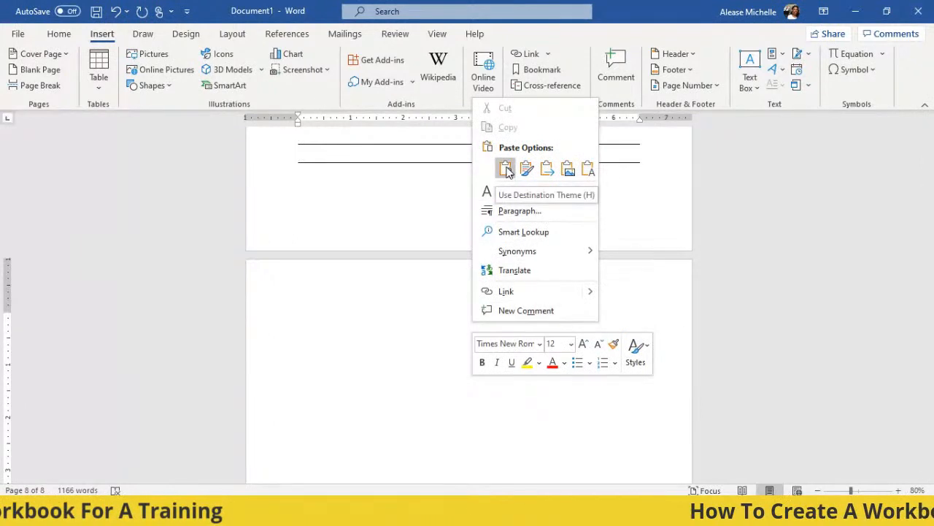
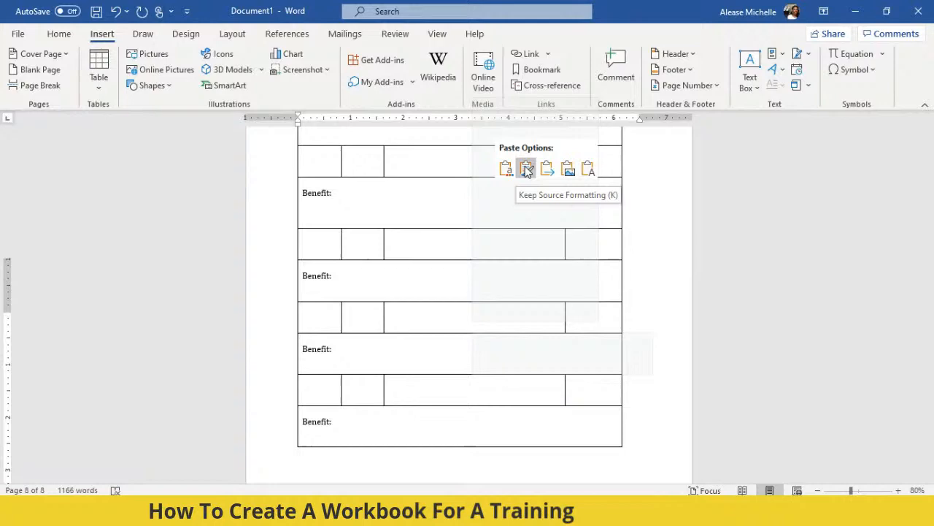
click(527, 170)
Step: Delete the horizontal line below the pasted "90-Day Goal Planner" title
scroll(628, 285, up, 3)
scroll(620, 289, up, 10)
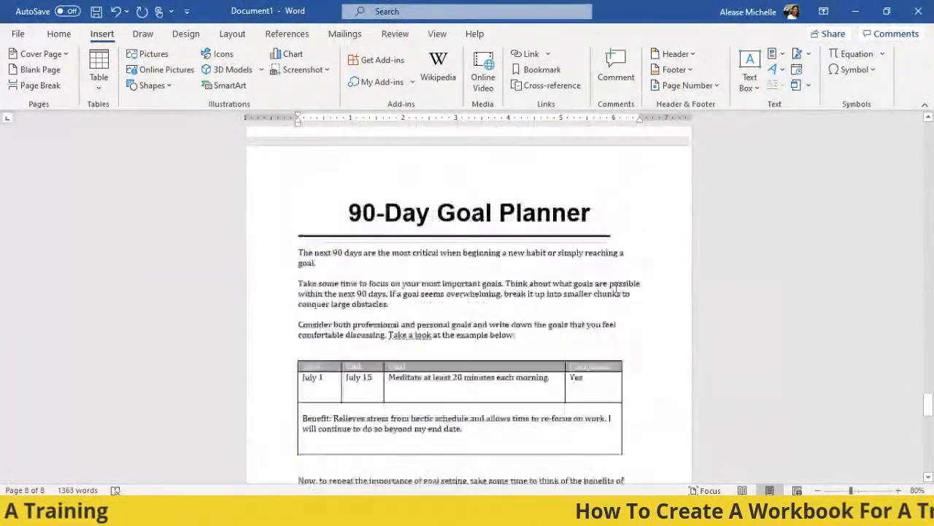
scroll(657, 361, down, 3)
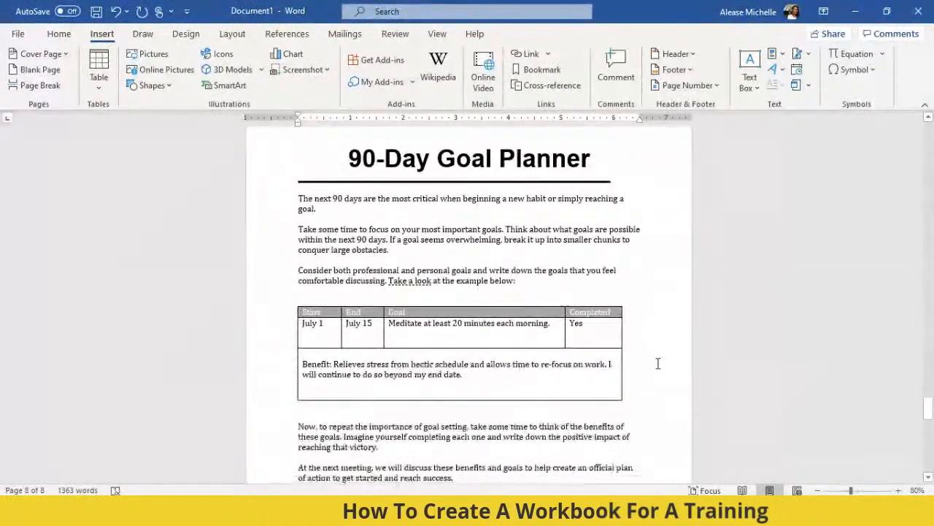
scroll(597, 236, up, 1)
drag(611, 229, 296, 237)
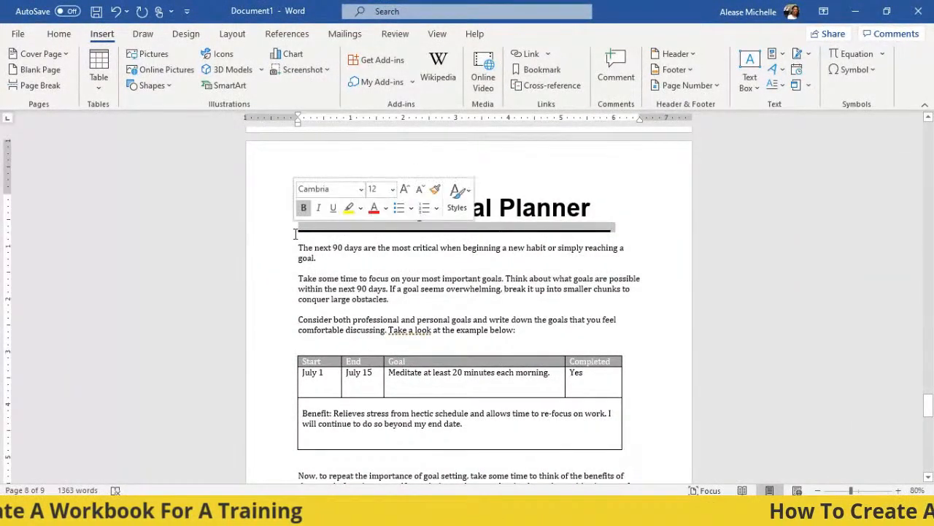
key(Delete)
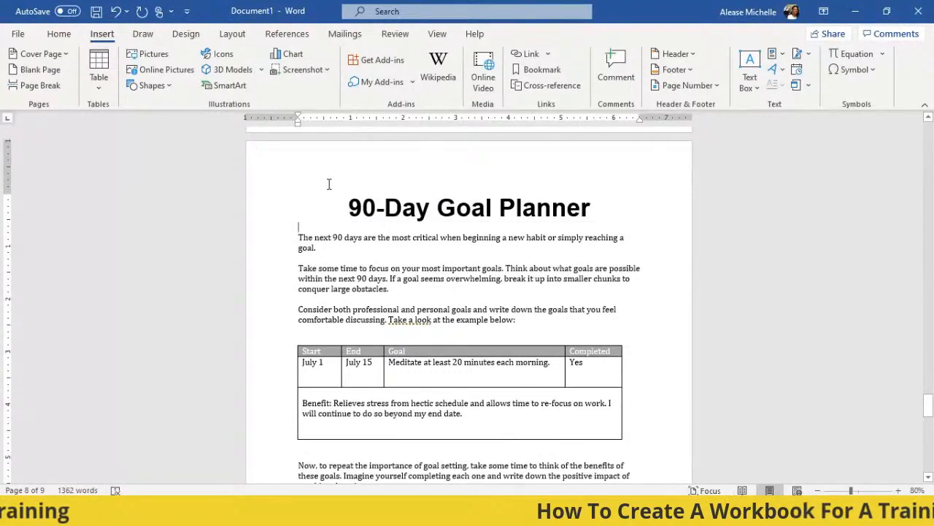
Step: Set the font of the whole pasted goal planner, from title to last table row, to Times New Roman and increase its line spacing
drag(350, 208, 628, 482)
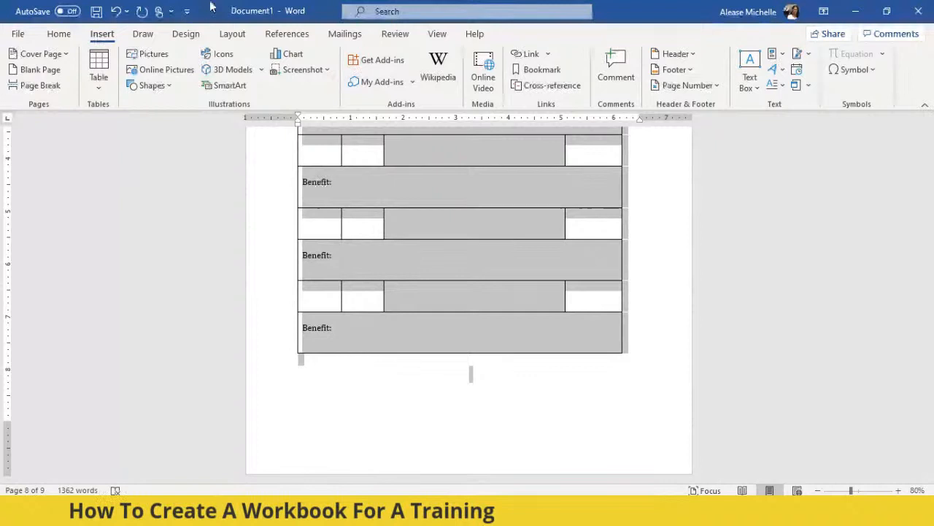
click(59, 33)
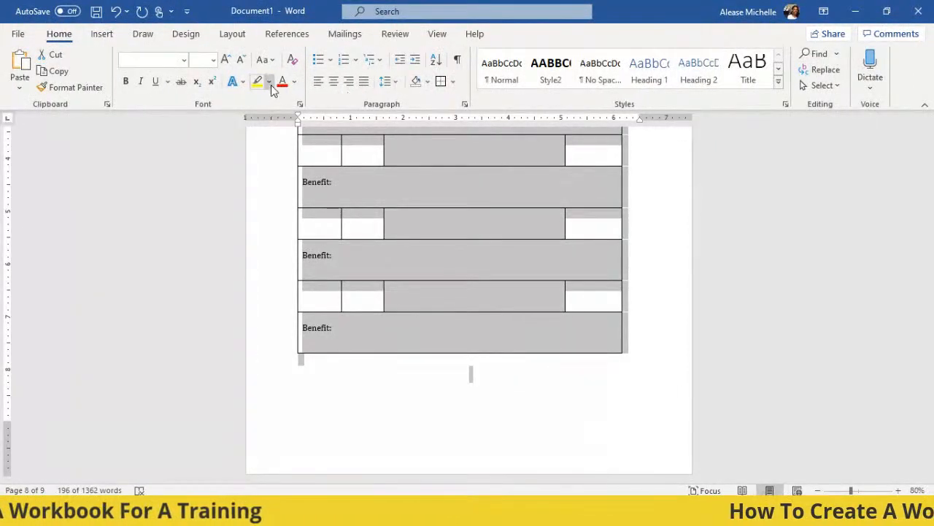
click(184, 60)
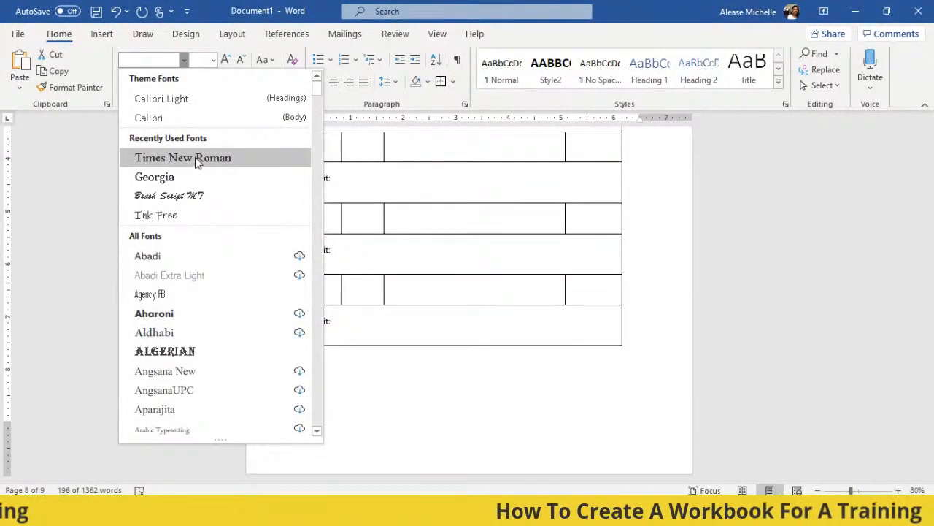
click(191, 159)
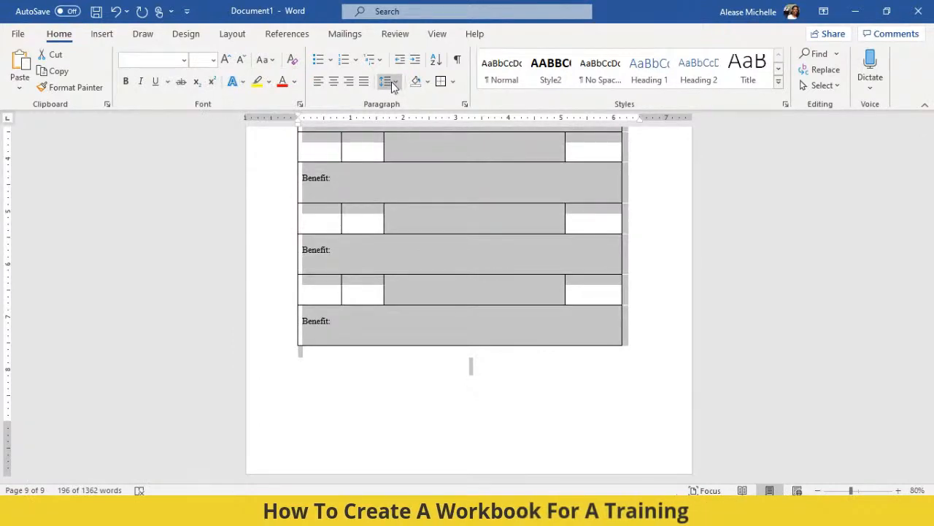
click(392, 85)
click(407, 121)
scroll(573, 252, up, 20)
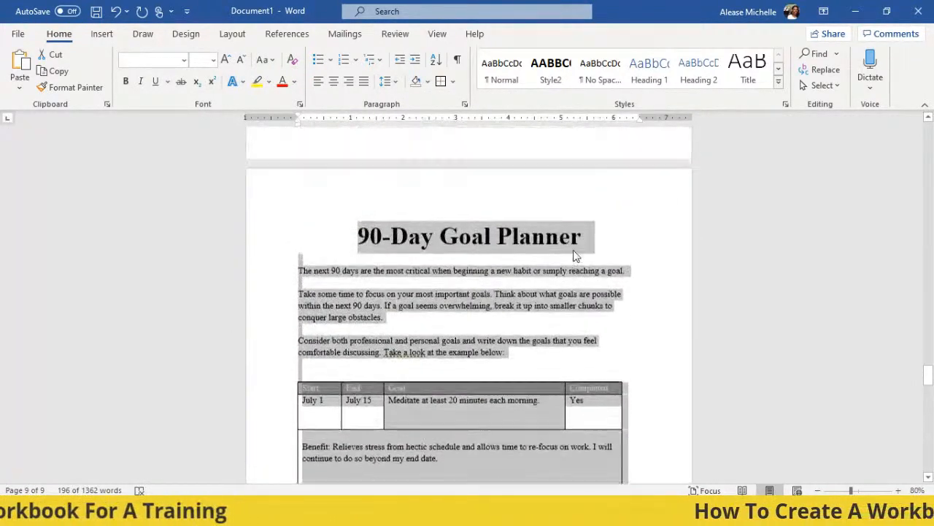
scroll(573, 256, up, 2)
Step: Set the "90-Day Goal Planner" title's font size to 26
click(602, 306)
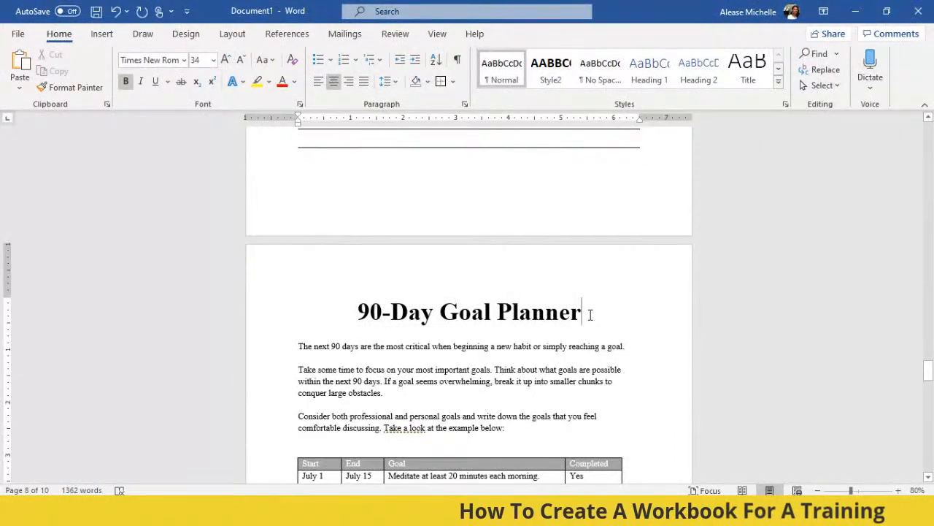
drag(582, 312, 356, 312)
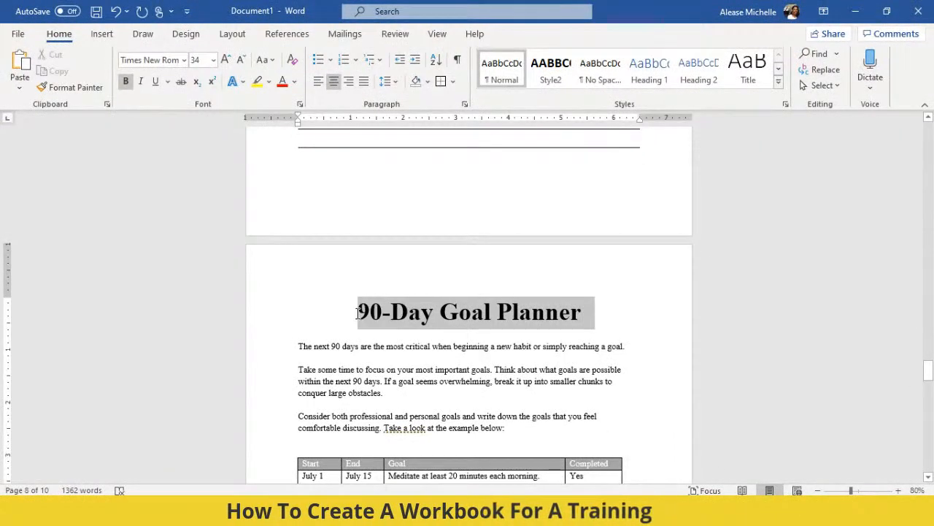
click(212, 61)
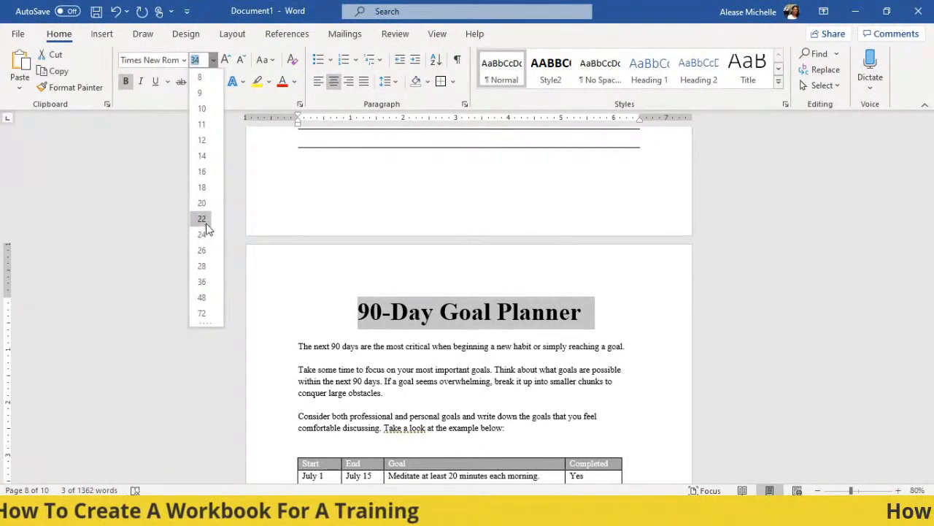
click(202, 251)
Step: Compare the goal planner's title with the title formatting and layout of the "Eight Tips for Bringing Your Personal Goals to Reality" article
scroll(570, 270, up, 5)
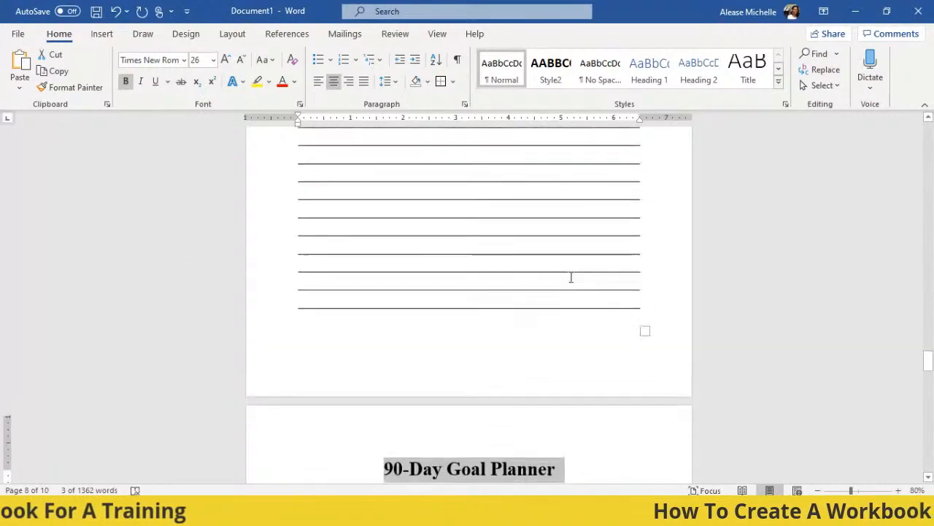
scroll(567, 263, up, 15)
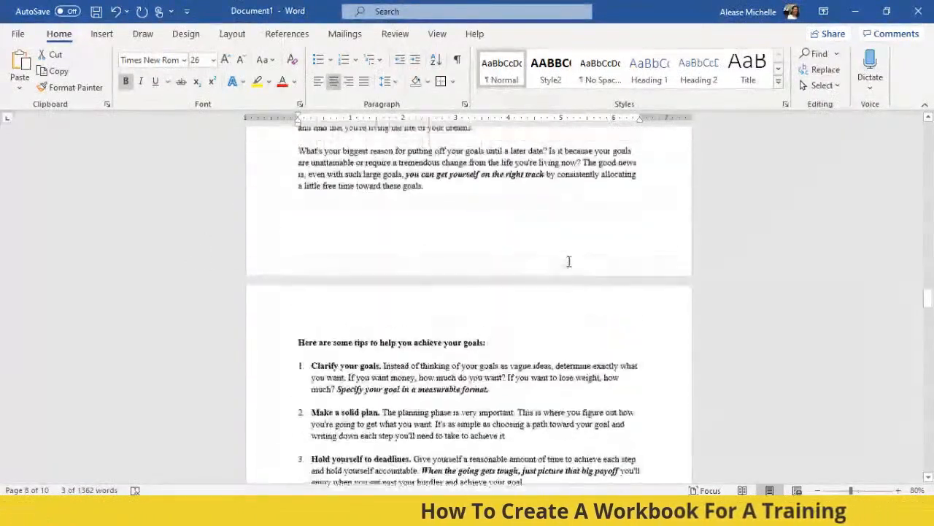
scroll(566, 263, up, 4)
double_click(290, 216)
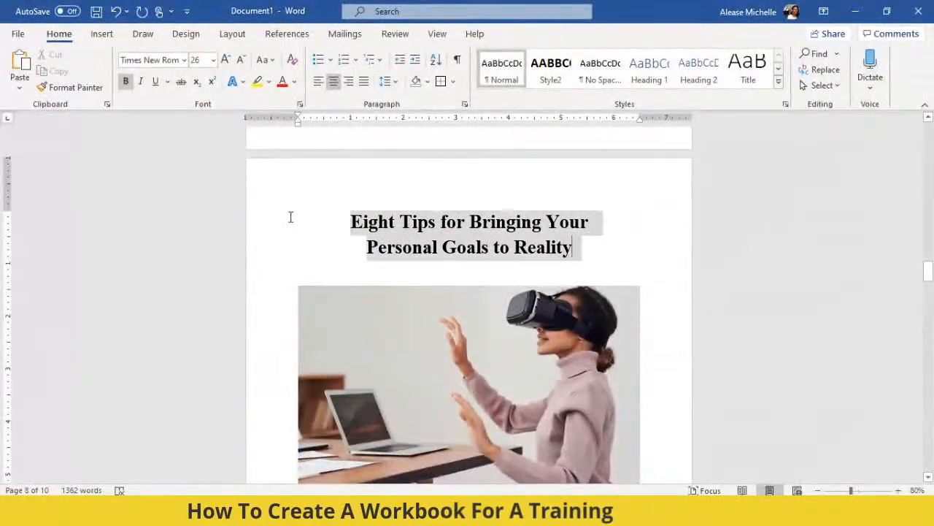
scroll(475, 234, down, 12)
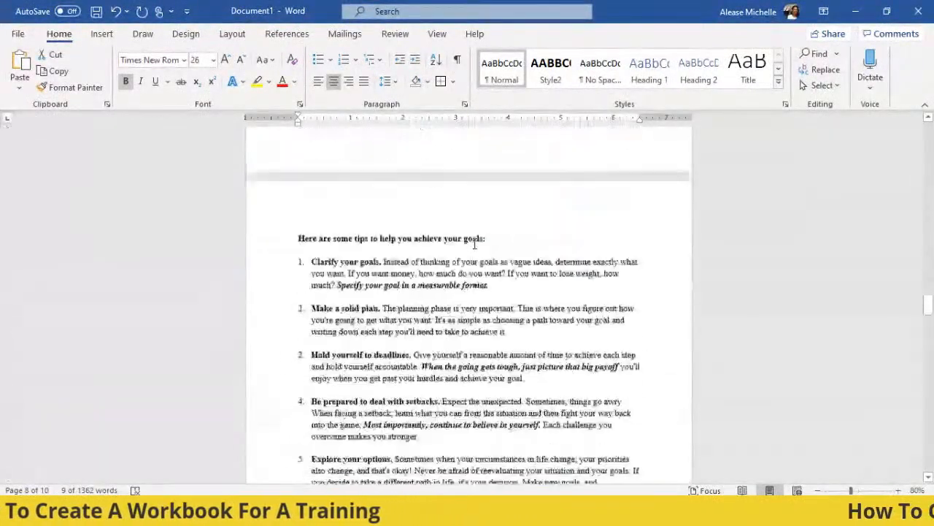
scroll(476, 234, down, 5)
scroll(472, 237, down, 5)
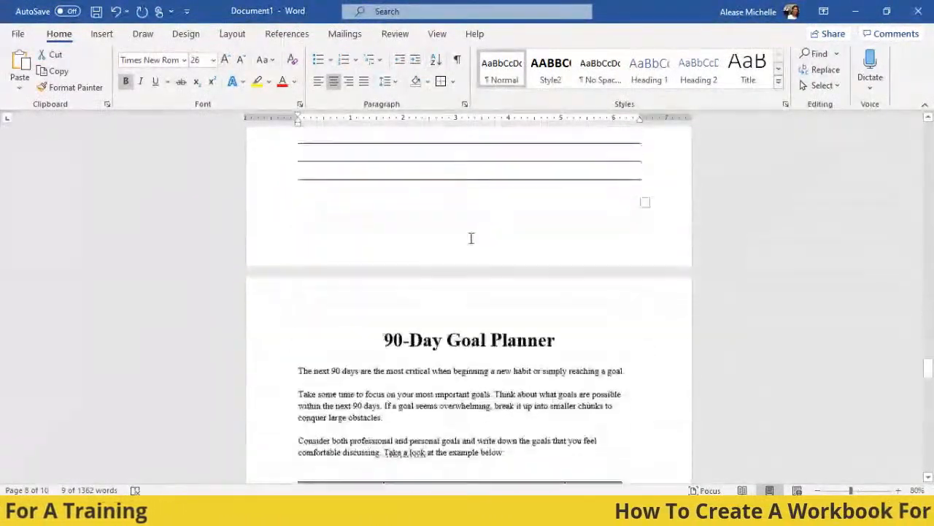
Step: Insert the Light Bulb.jpeg picture on a new line directly below the "90-Day Goal Planner" title
click(555, 235)
key(Return)
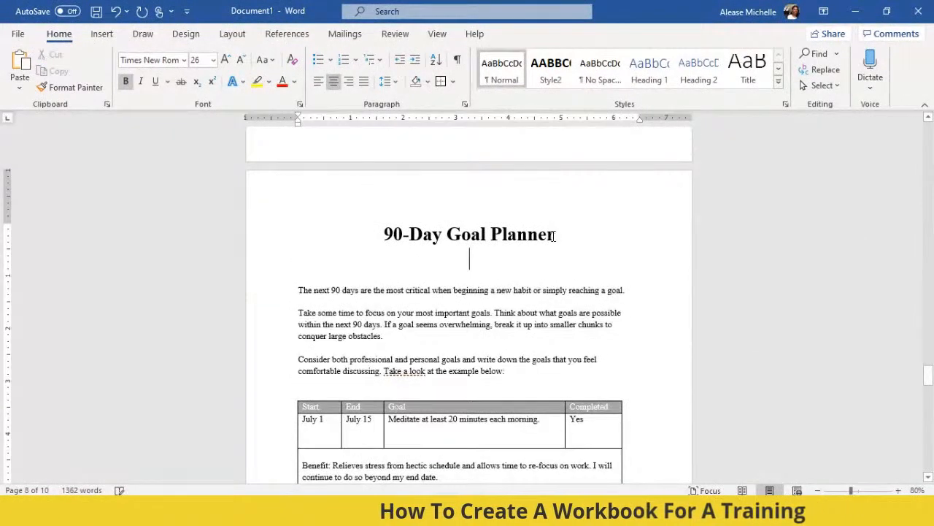
click(102, 34)
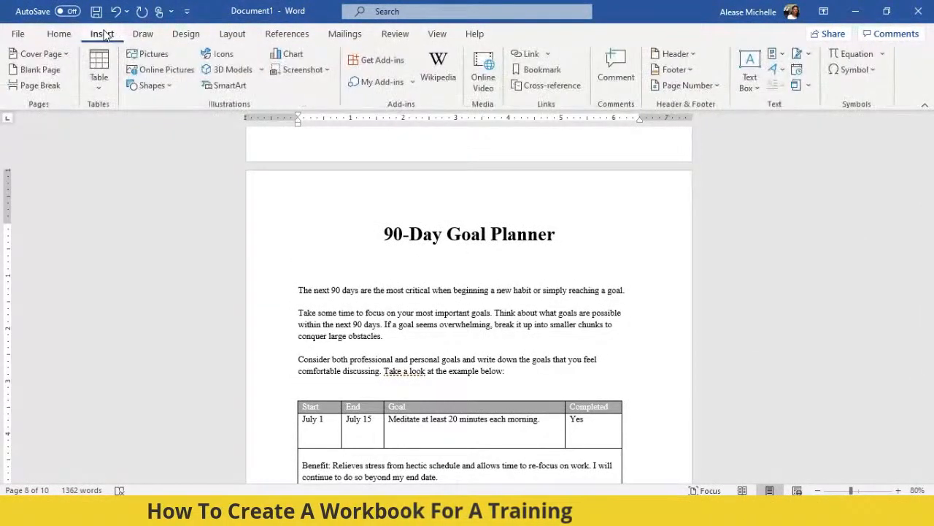
click(146, 59)
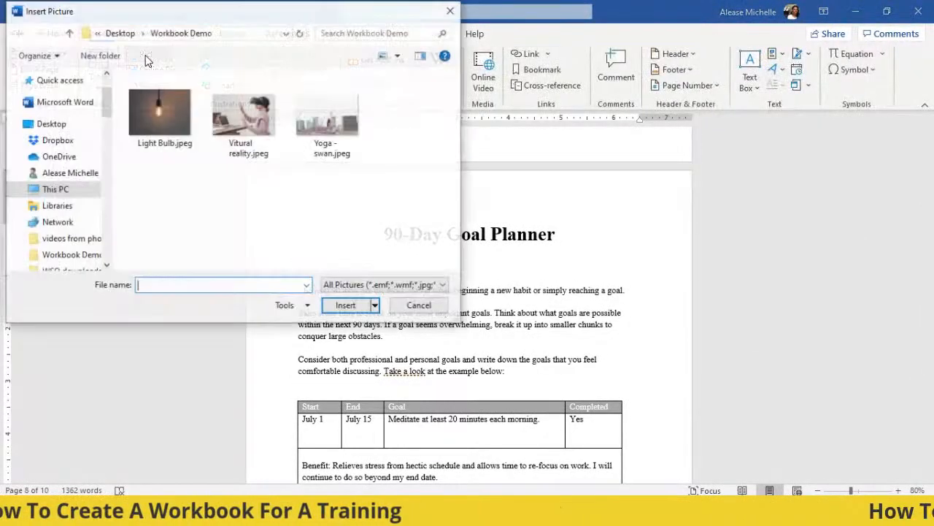
click(165, 117)
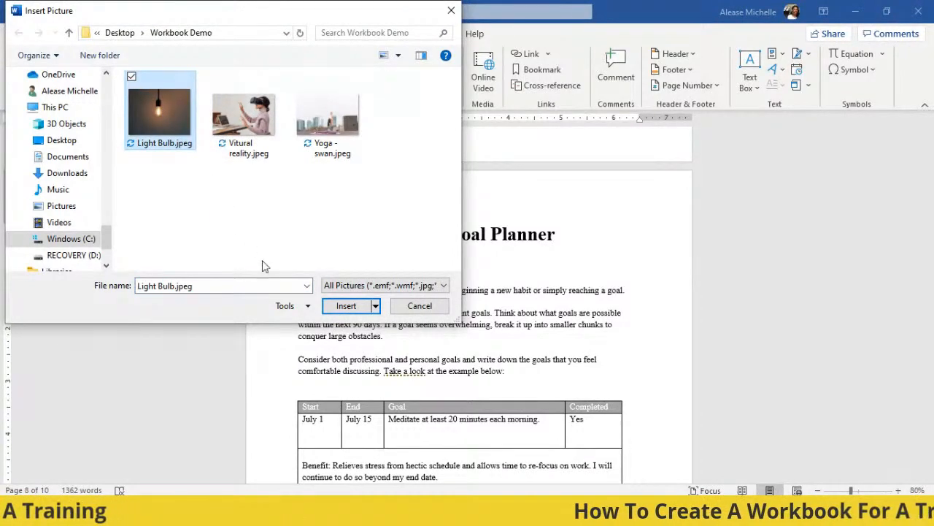
click(343, 306)
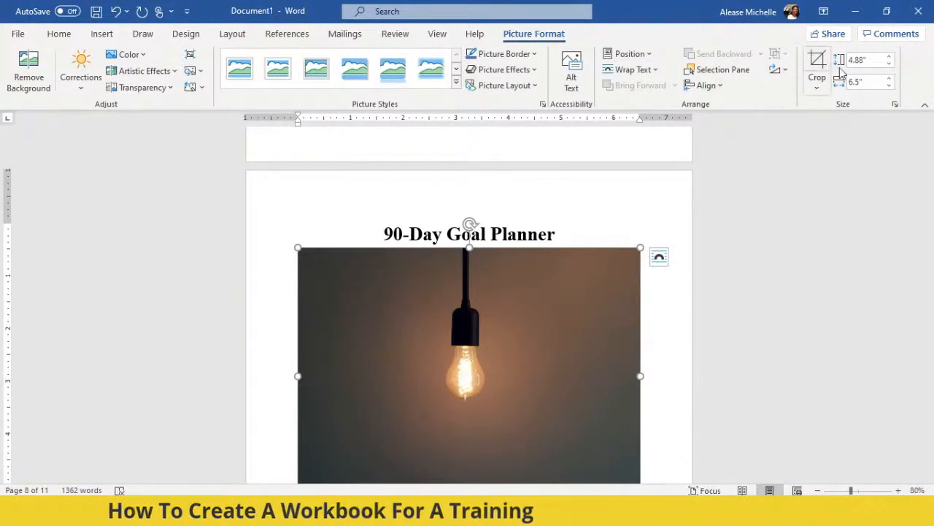
Step: Crop away the bottom part of the light bulb picture, keeping its full width and the whole bulb
click(817, 62)
scroll(562, 444, down, 1)
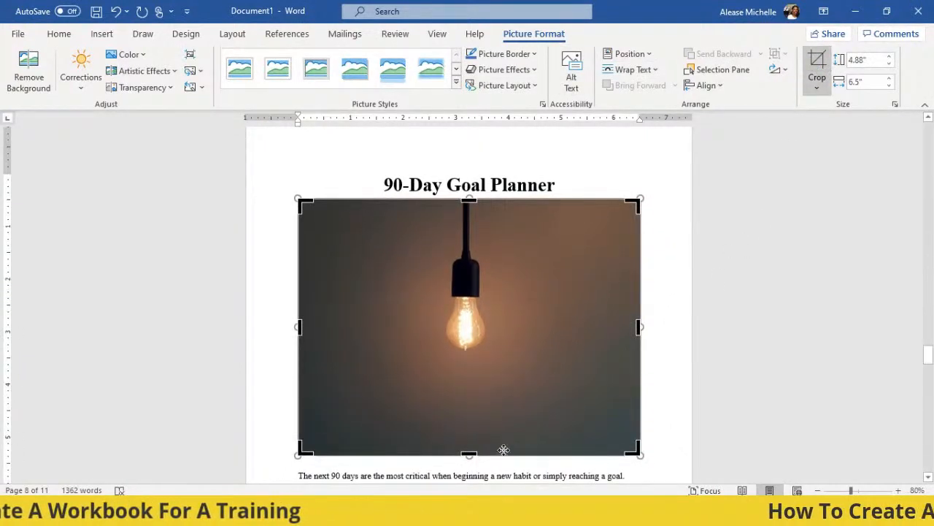
drag(465, 448, 448, 385)
click(677, 316)
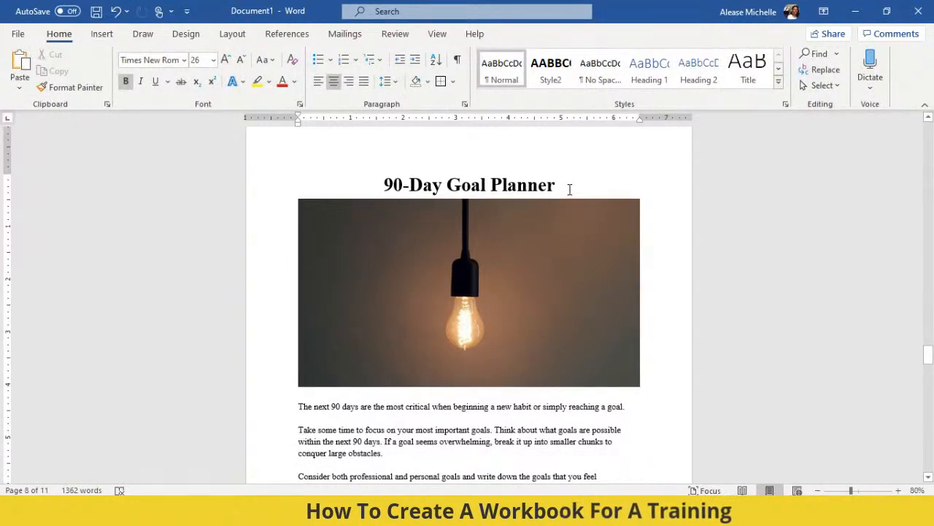
Step: Add a blank line between the title and the light bulb picture, and another between the picture and the first paragraph
key(Return)
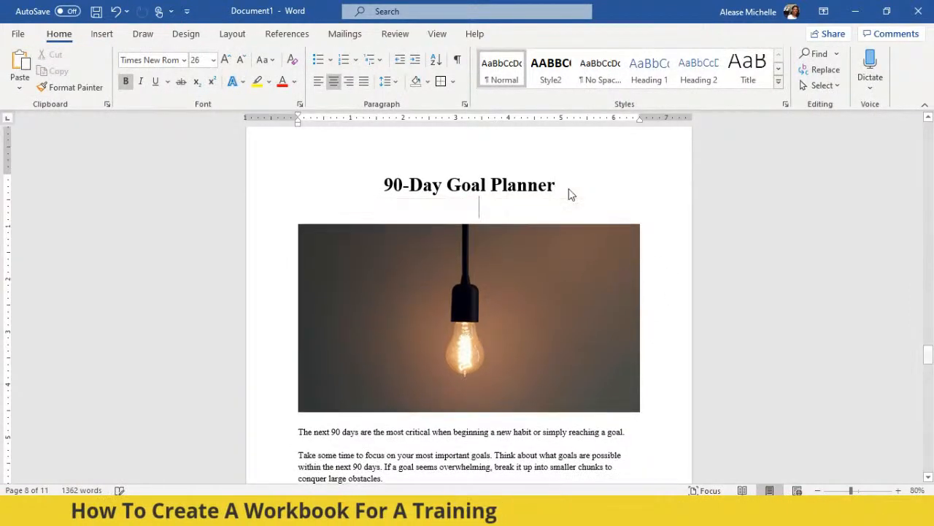
scroll(578, 205, down, 5)
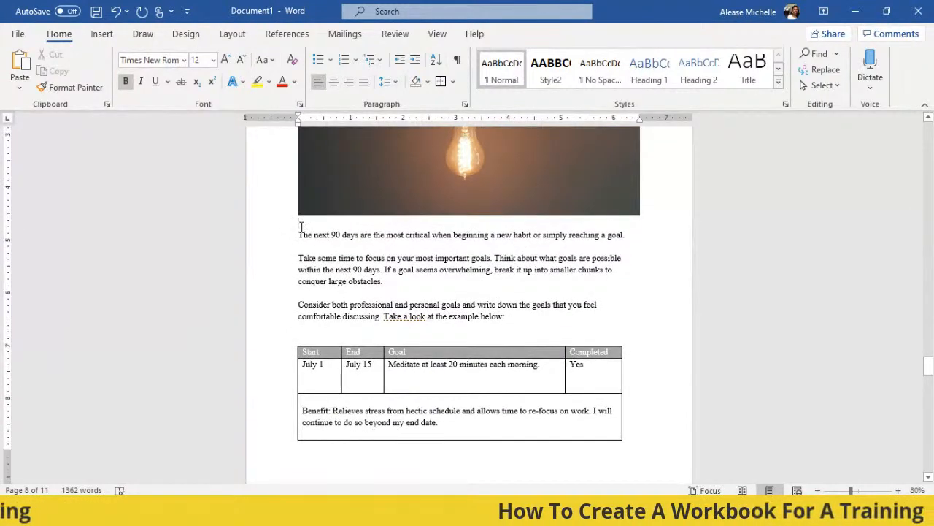
click(301, 230)
key(Return)
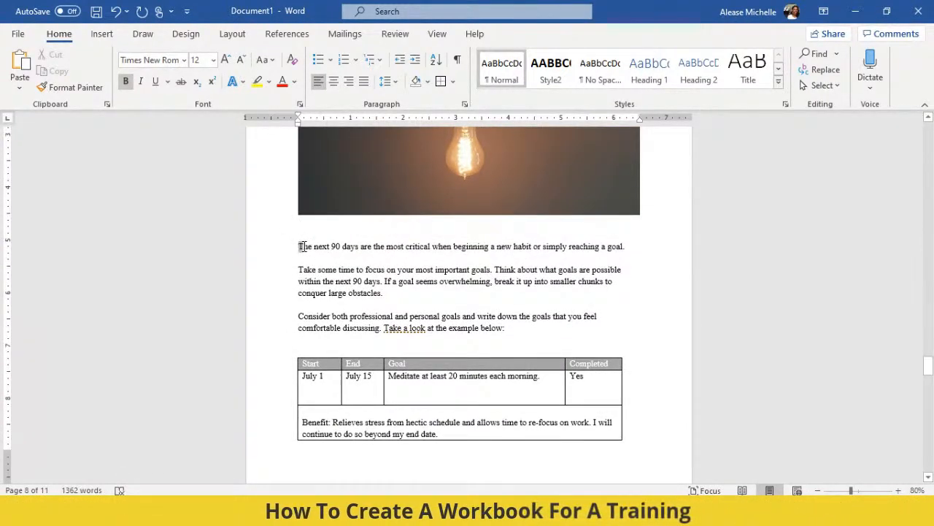
Step: Apply a Dropped drop cap to the "T" that opens the paragraph "The next 90 days are the most critical"
drag(301, 246, 298, 246)
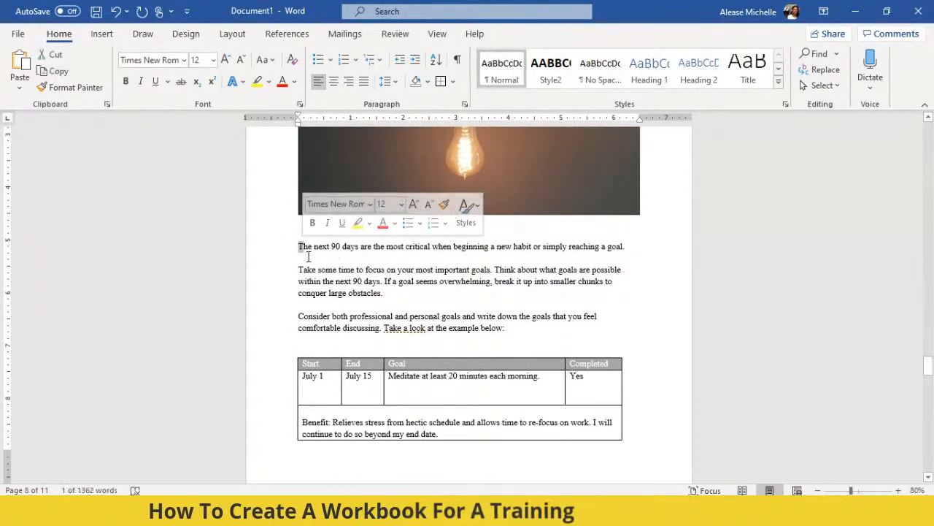
click(103, 35)
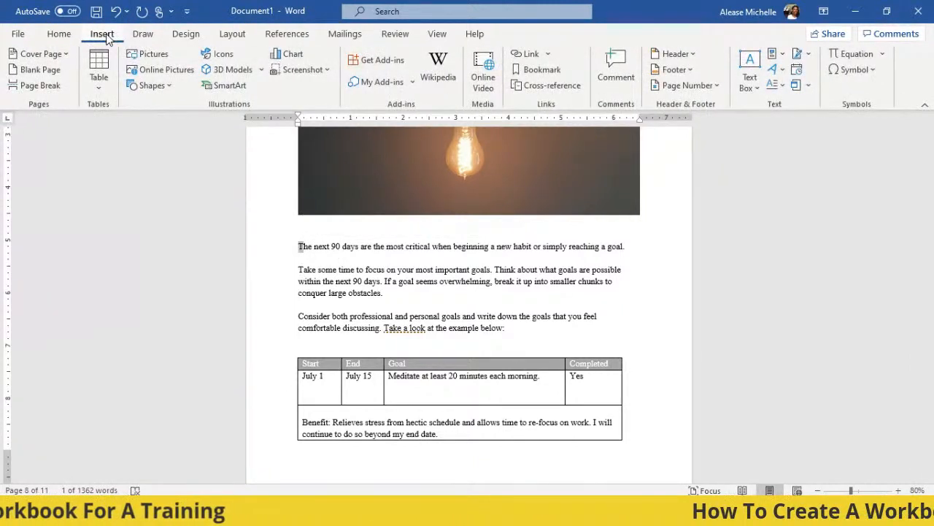
click(781, 86)
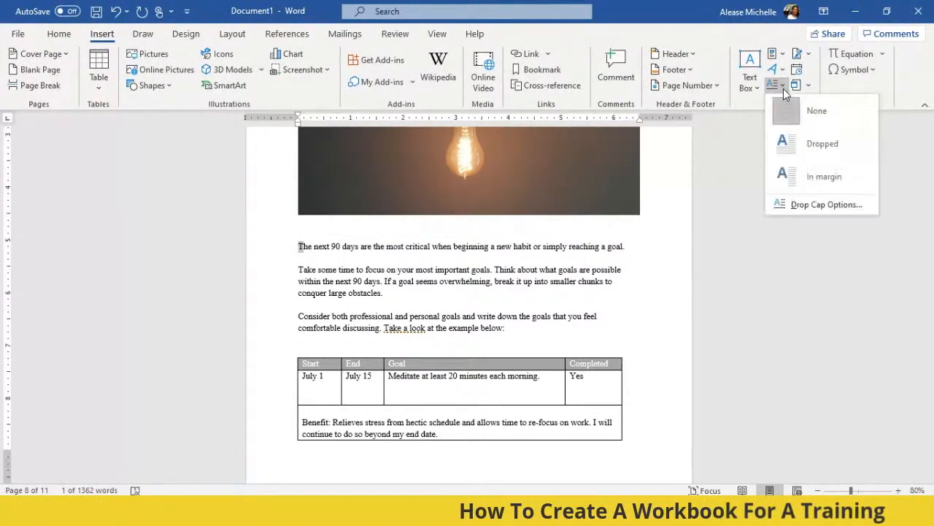
click(817, 144)
Step: Add blank lines after "Take a look at the example below:" to push the whole example table onto the next page
scroll(638, 280, down, 5)
scroll(638, 280, down, 2)
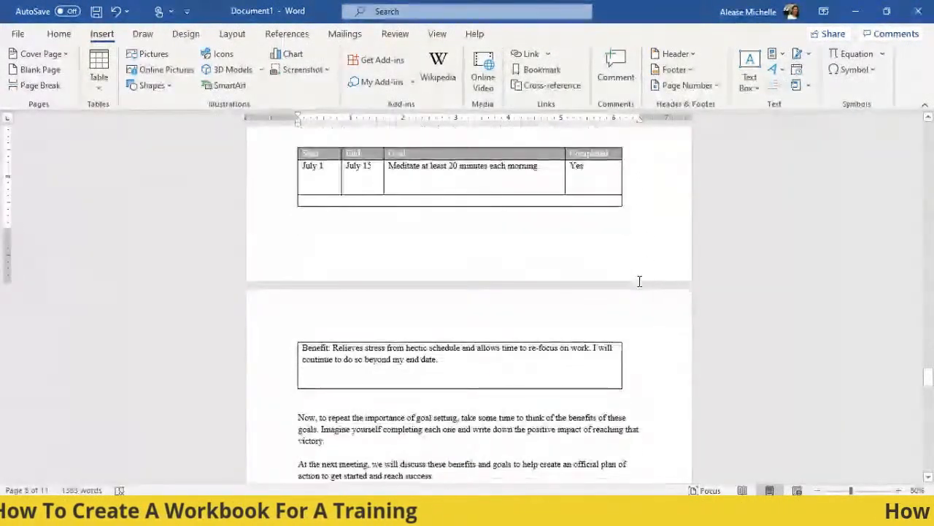
scroll(532, 188, up, 3)
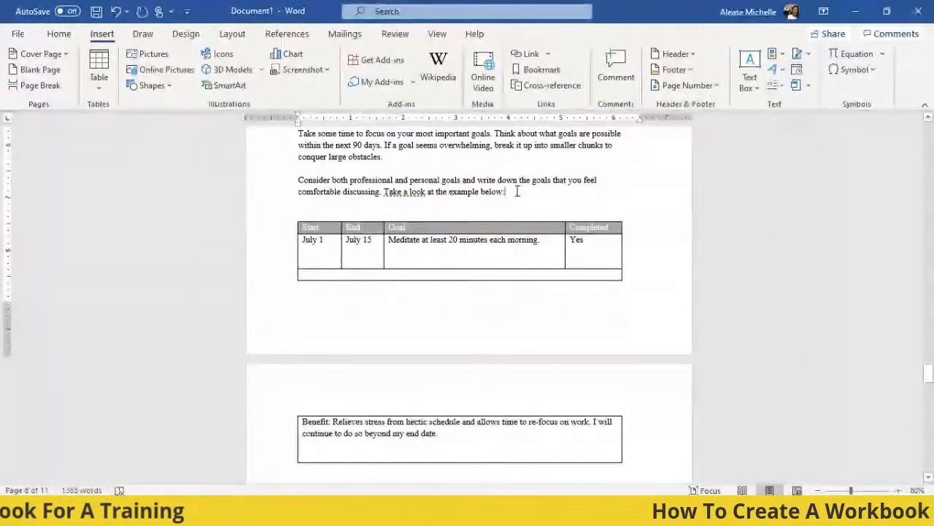
key(Return)
key(Return)
key(Return)
key(Return)
key(Return)
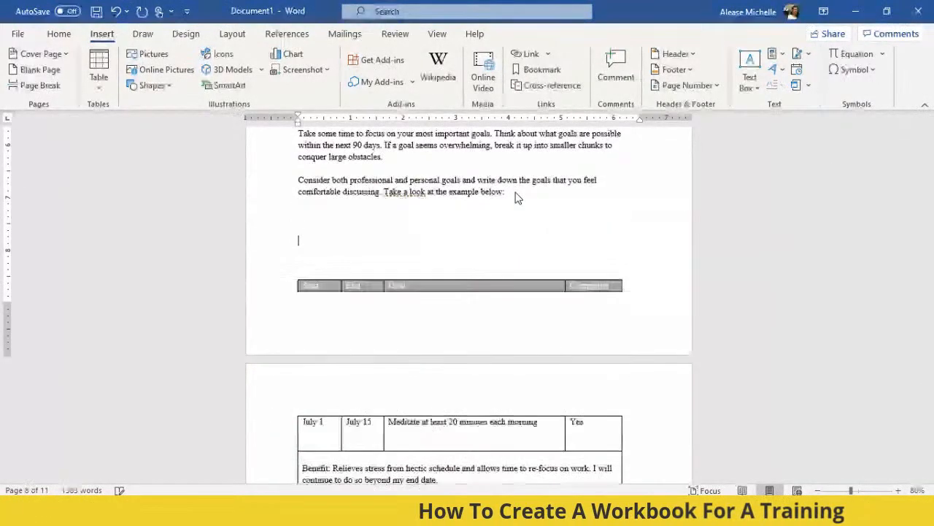
Step: Review the goal planner's layout across its pages, from the example table and closing text back up to the title and picture
scroll(536, 265, down, 15)
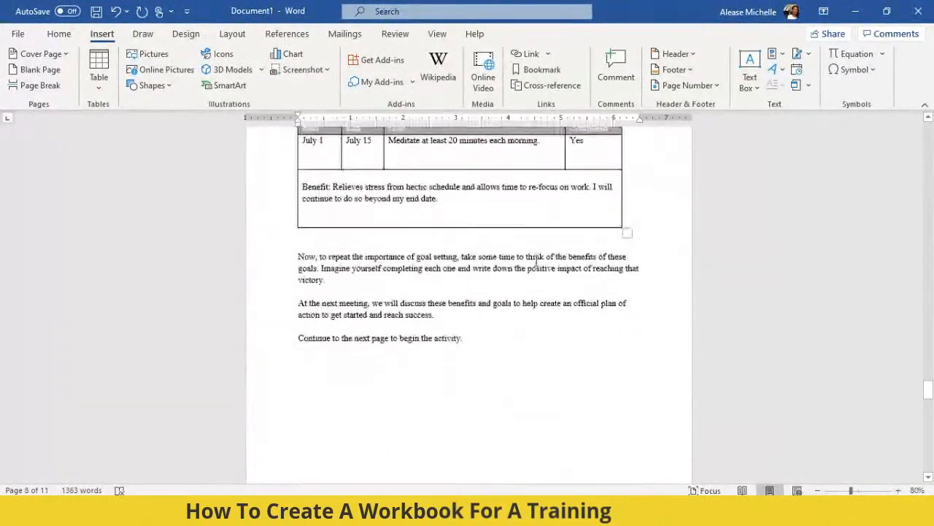
scroll(558, 284, down, 7)
scroll(557, 280, up, 12)
scroll(557, 289, up, 10)
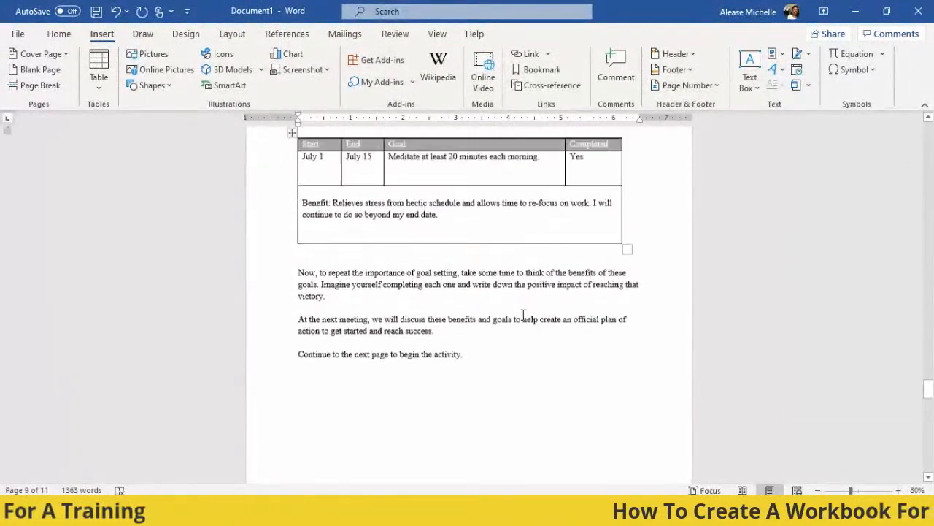
scroll(526, 315, up, 3)
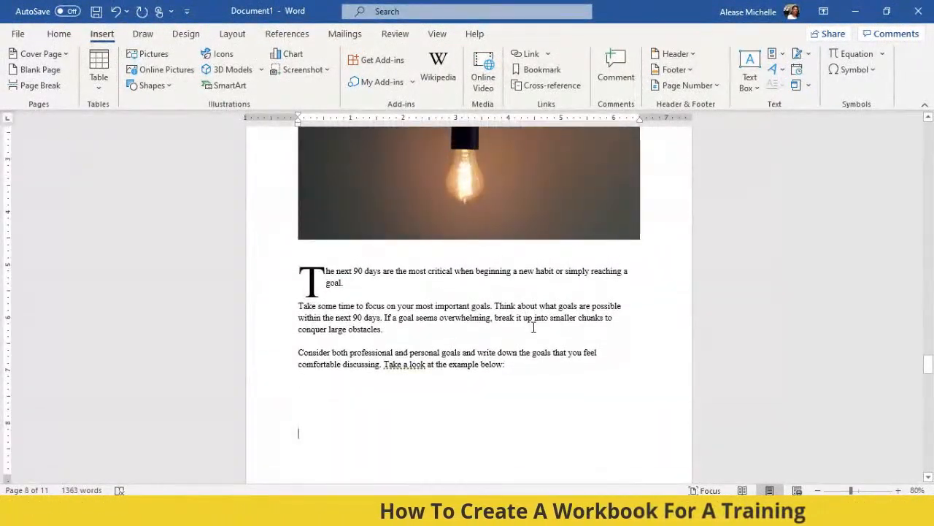
scroll(533, 327, up, 3)
scroll(534, 333, up, 2)
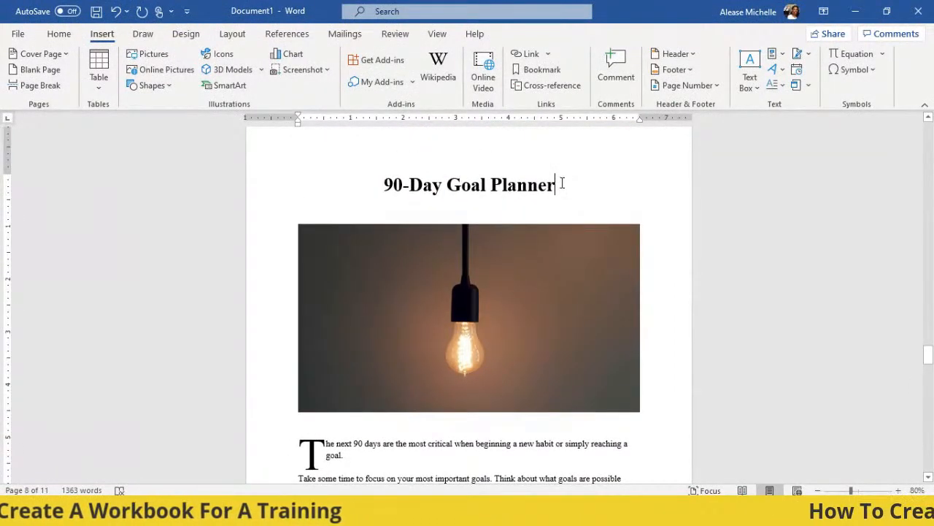
click(395, 155)
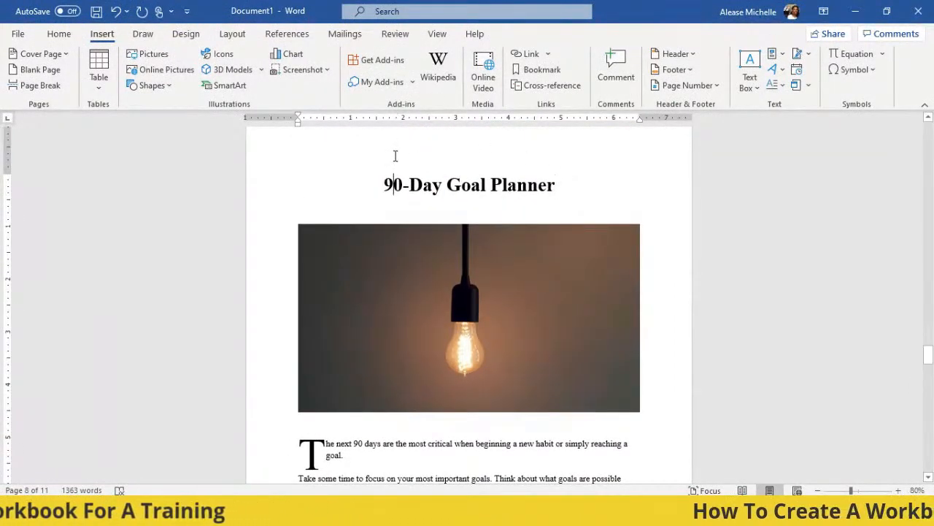
Step: Try closing the gap between the "90-Day Goal Planner" title and the picture by removing the blank line
click(572, 186)
key(Delete)
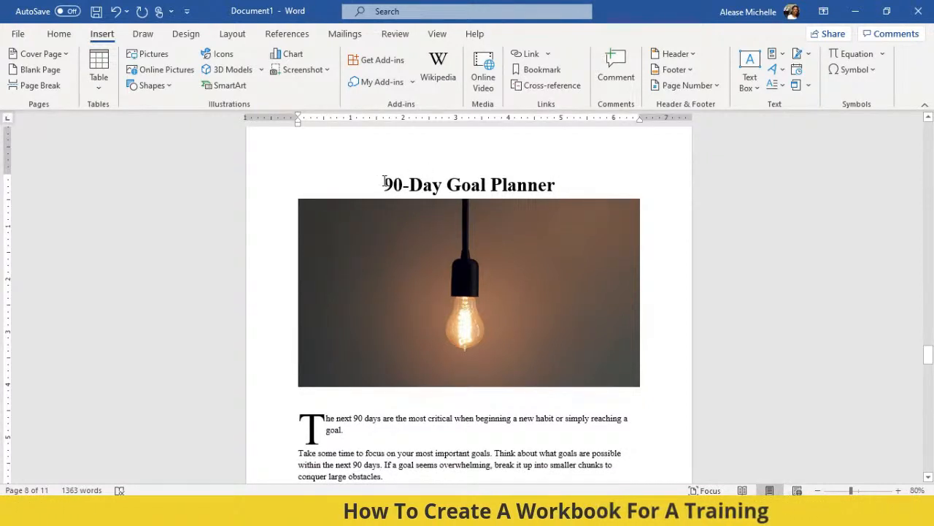
drag(385, 182, 513, 191)
click(561, 187)
key(Return)
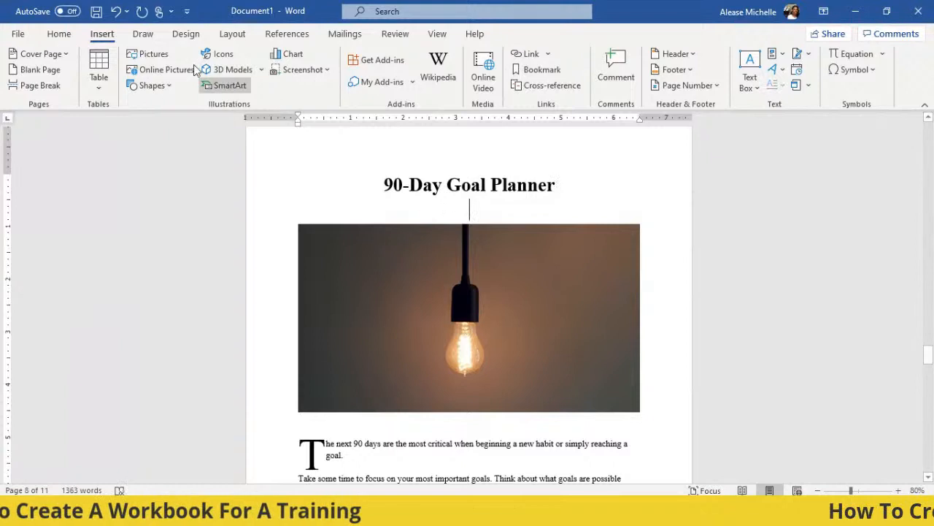
Step: Try 1.0 line spacing on the blank line under the "90-Day Goal Planner" title
click(63, 34)
click(395, 82)
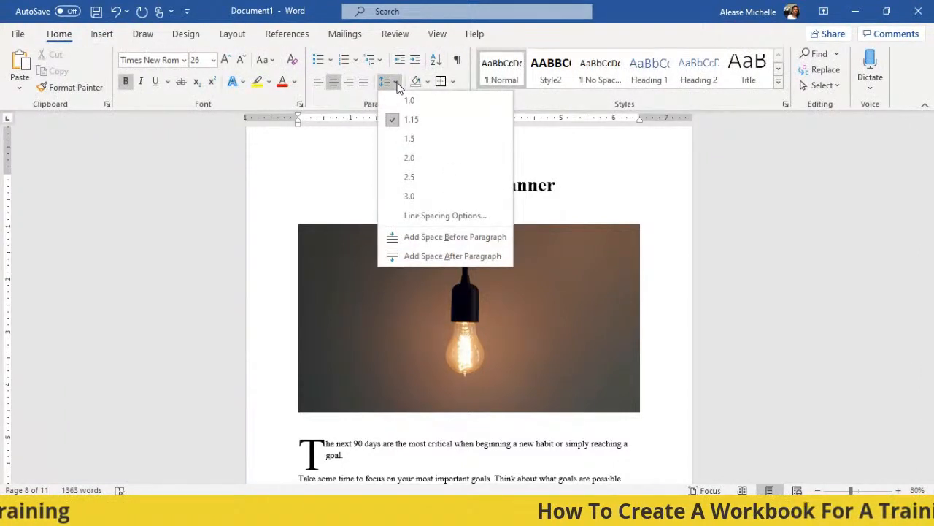
click(410, 102)
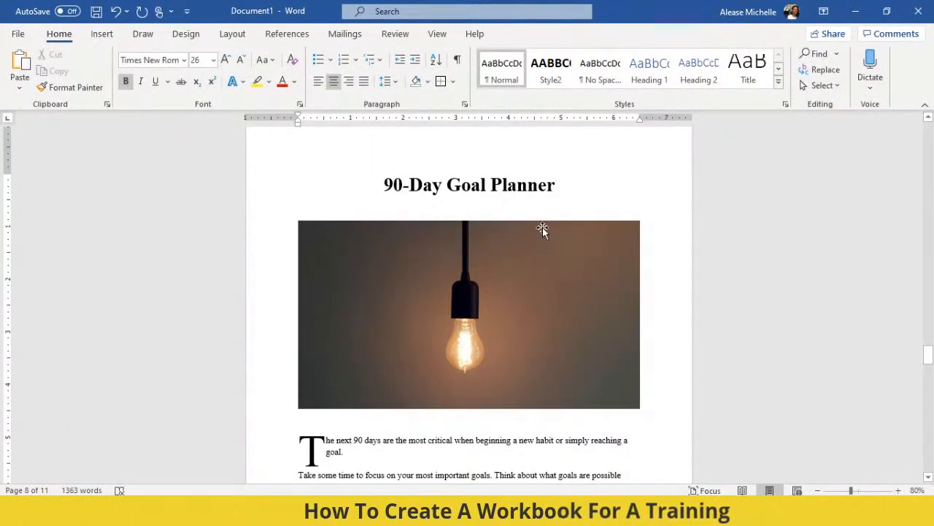
key(BackSpace)
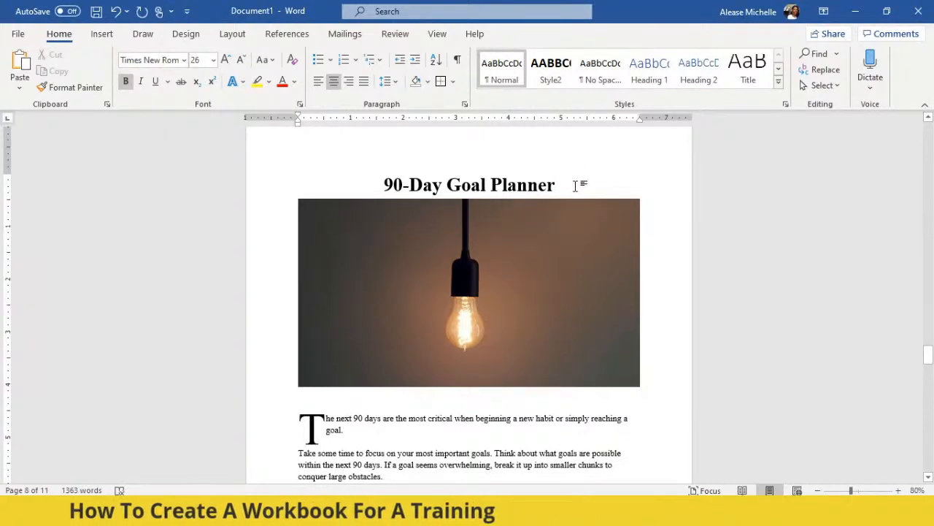
key(Return)
Step: Merge the paragraph starting "Take some time to focus" into the drop-cap paragraph above it
scroll(580, 240, down, 5)
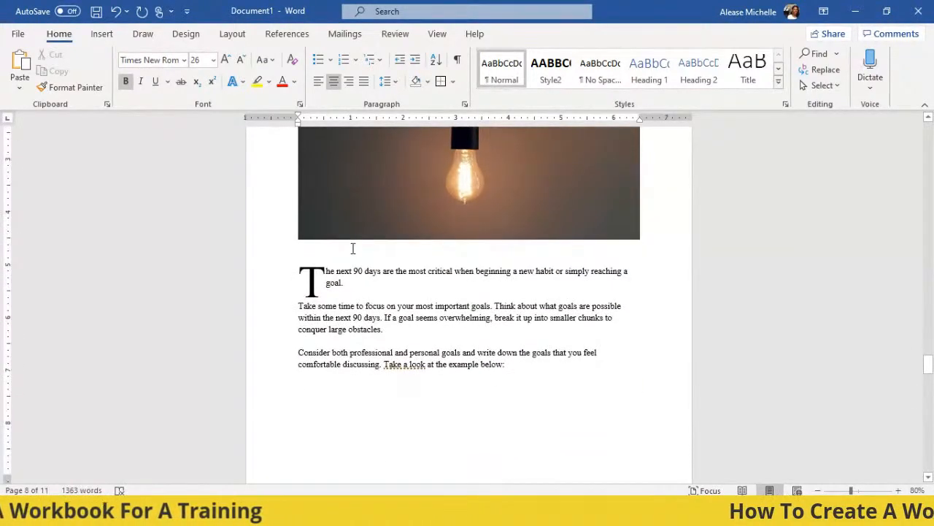
click(352, 248)
scroll(353, 252, down, 8)
scroll(354, 272, down, 15)
scroll(358, 270, down, 20)
scroll(360, 263, up, 10)
scroll(393, 274, up, 10)
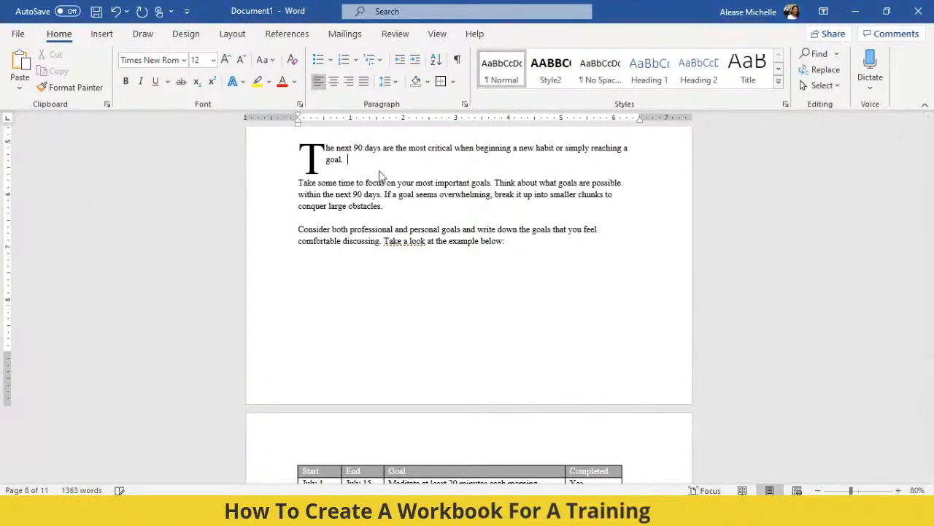
key(Delete)
key(Delete)
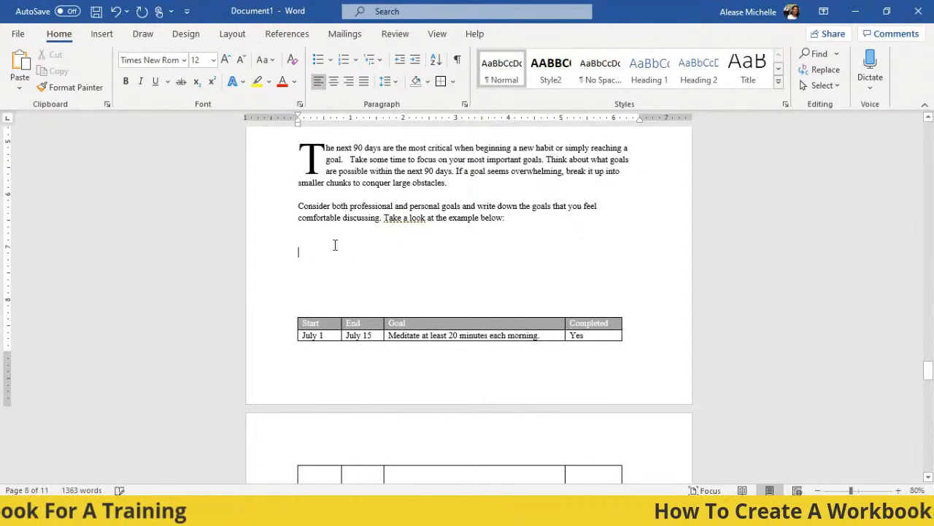
Step: Delete the extra blank lines between "Take a look at the example below:" and the example goal table
key(Delete)
key(Delete)
key(Delete)
key(Delete)
key(Delete)
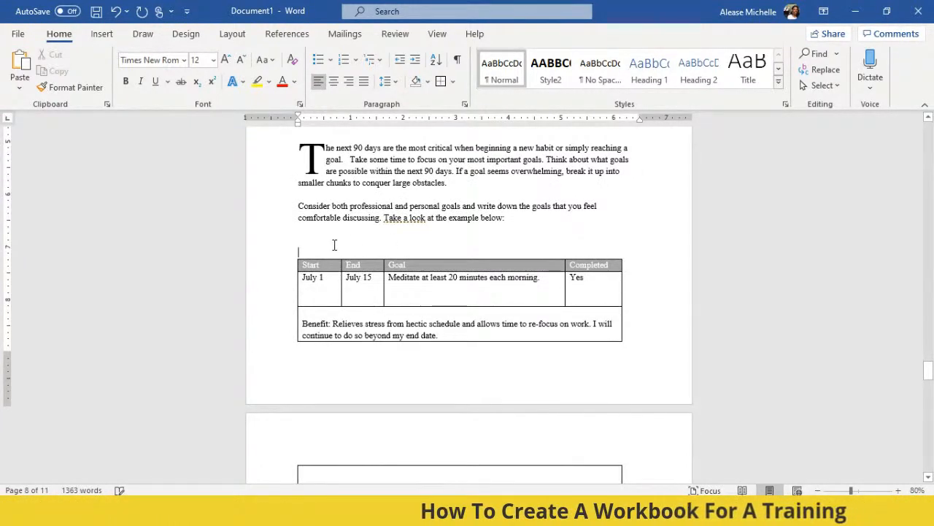
key(Delete)
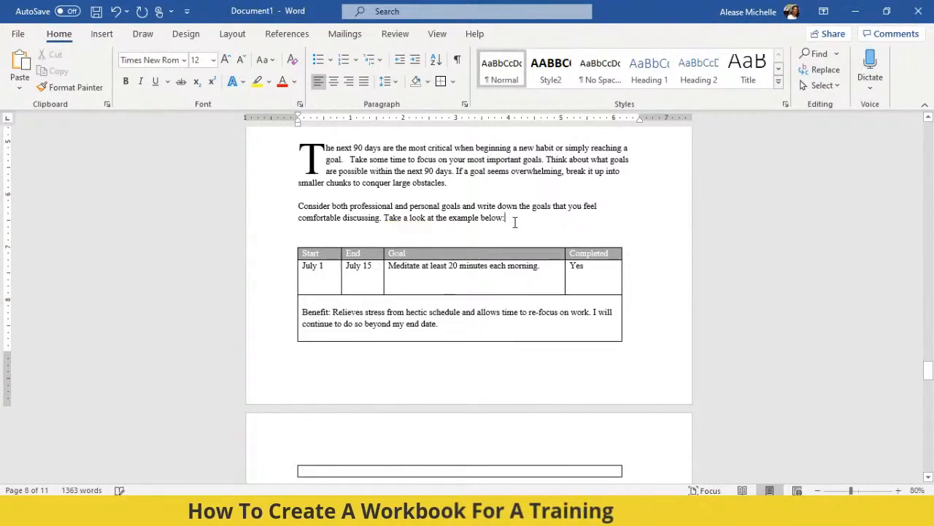
key(Delete)
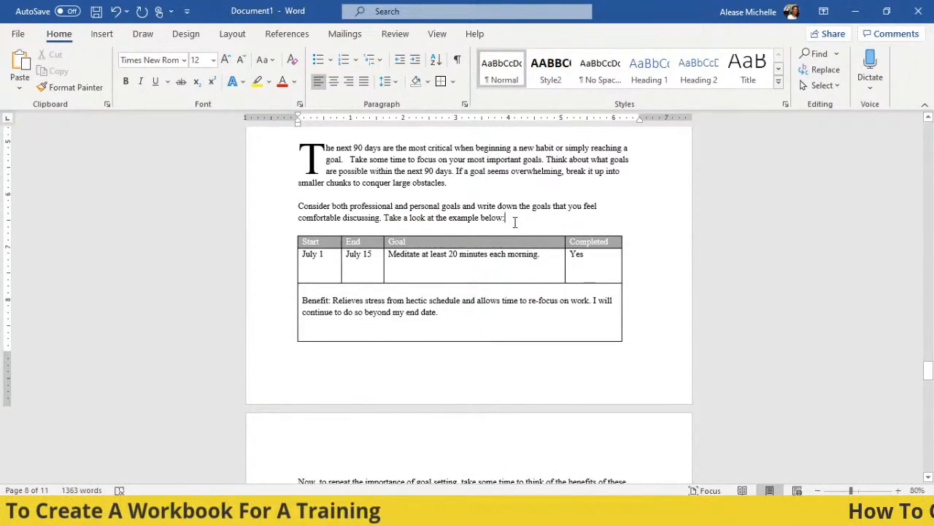
key(Delete)
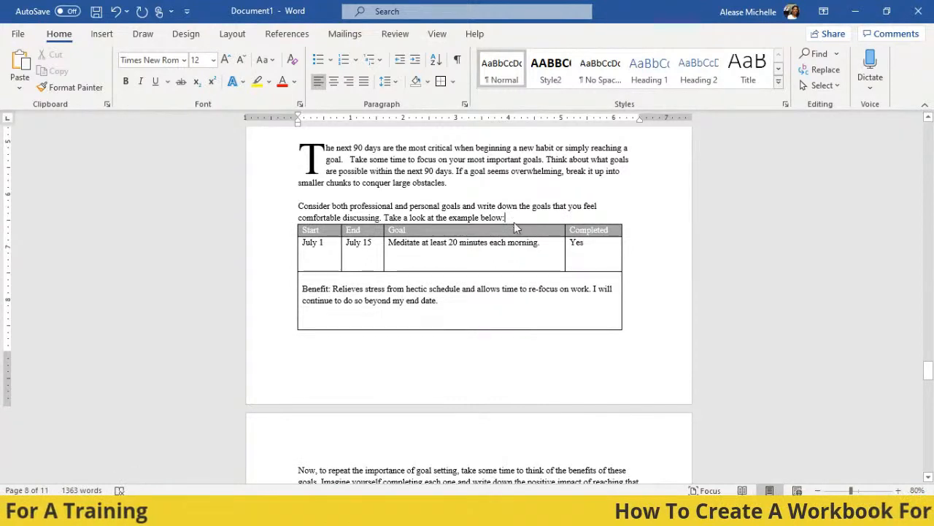
Step: Try removing the blank lines after the benefit text in the example goal table
scroll(587, 363, down, 4)
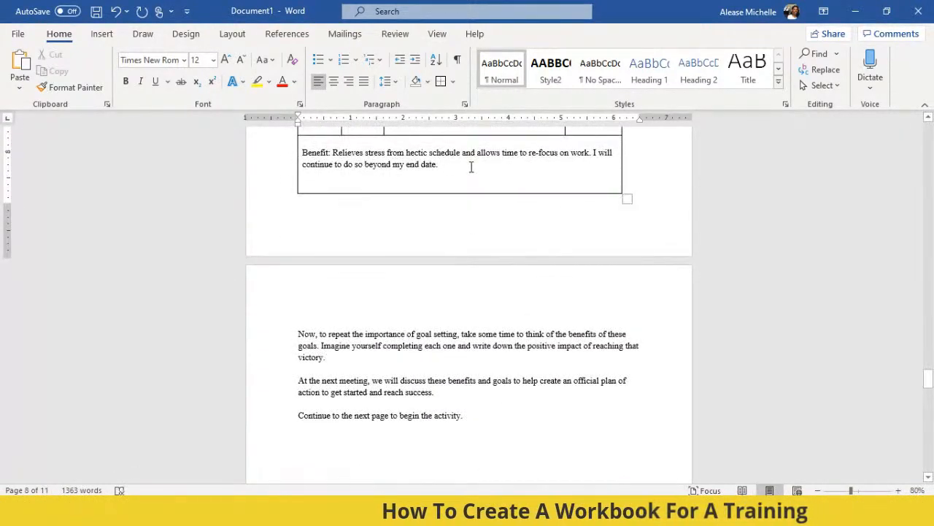
click(471, 167)
key(Delete)
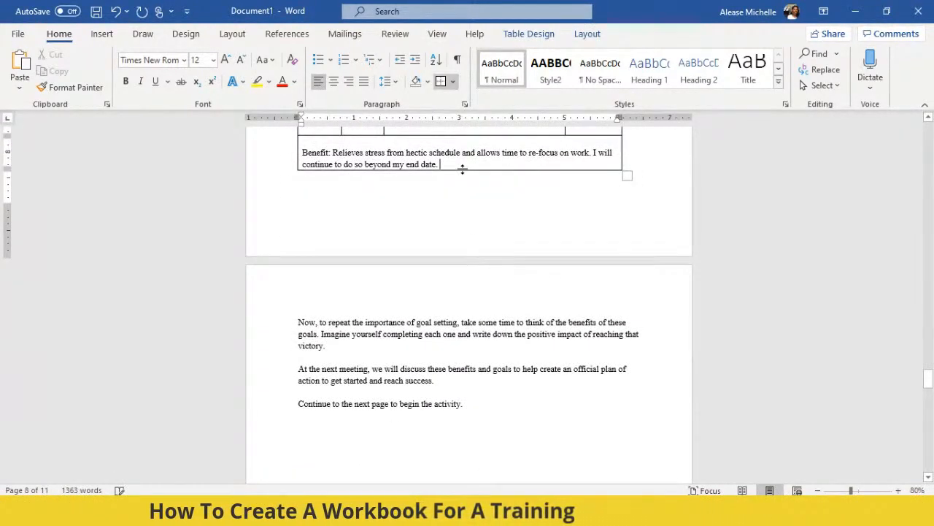
key(Return)
key(Return)
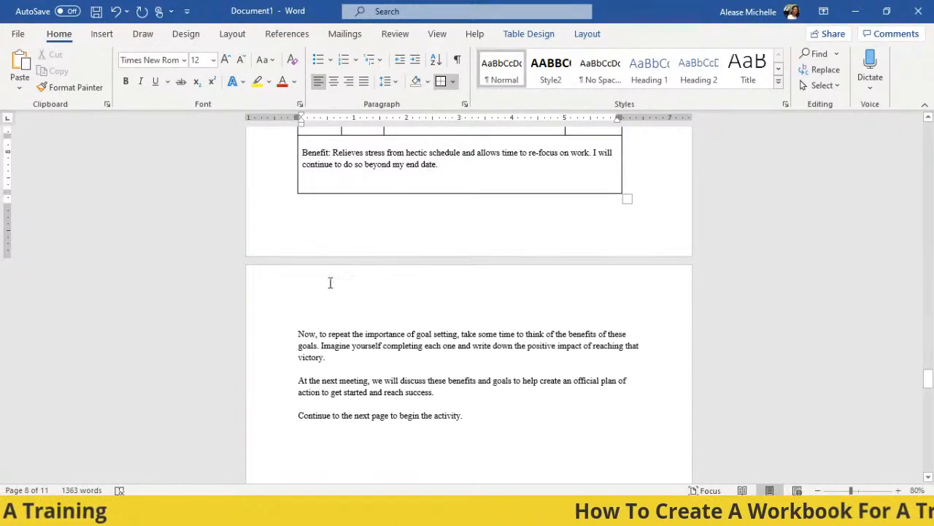
Step: Delete the blank line above "Now, to repeat the importance" and join the "Continue to the next page" sentence to the "At the next meeting" paragraph
click(317, 305)
key(Delete)
scroll(385, 353, down, 15)
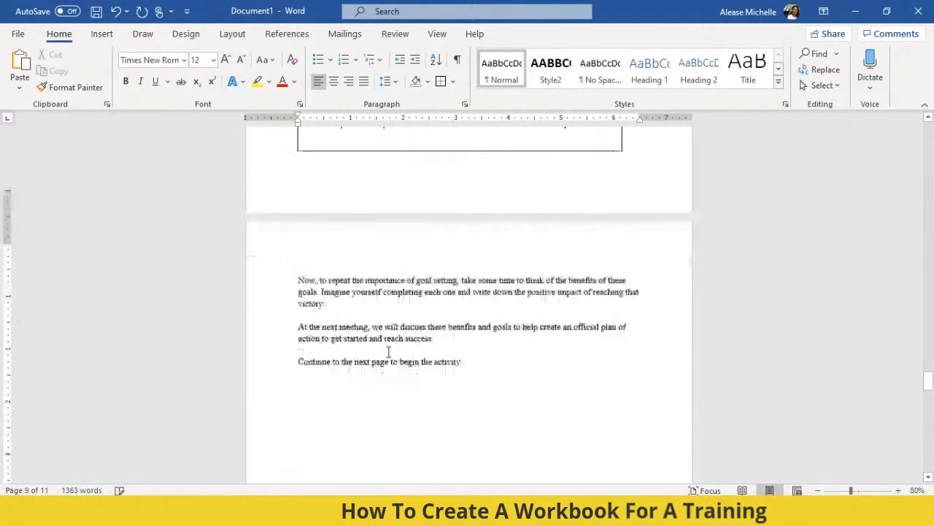
scroll(403, 350, down, 15)
scroll(418, 332, up, 20)
click(492, 211)
click(470, 183)
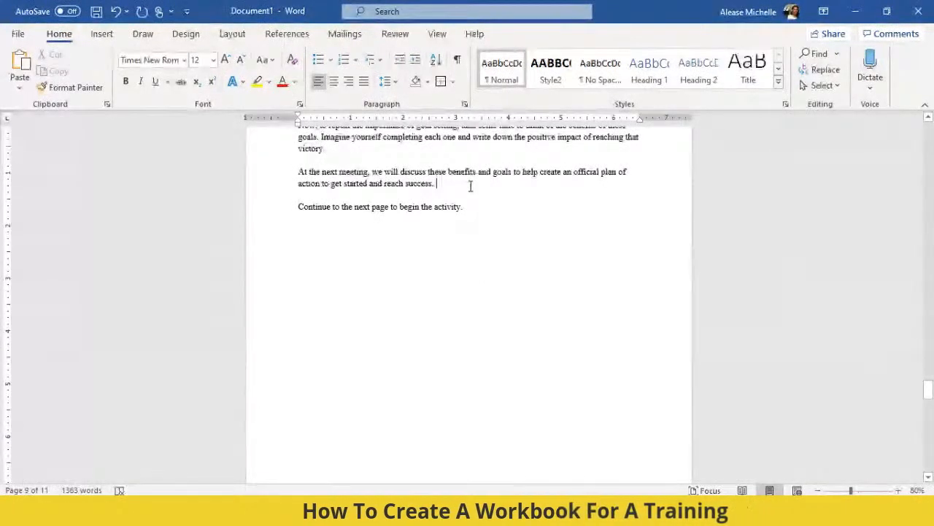
key(Delete)
key(Delete)
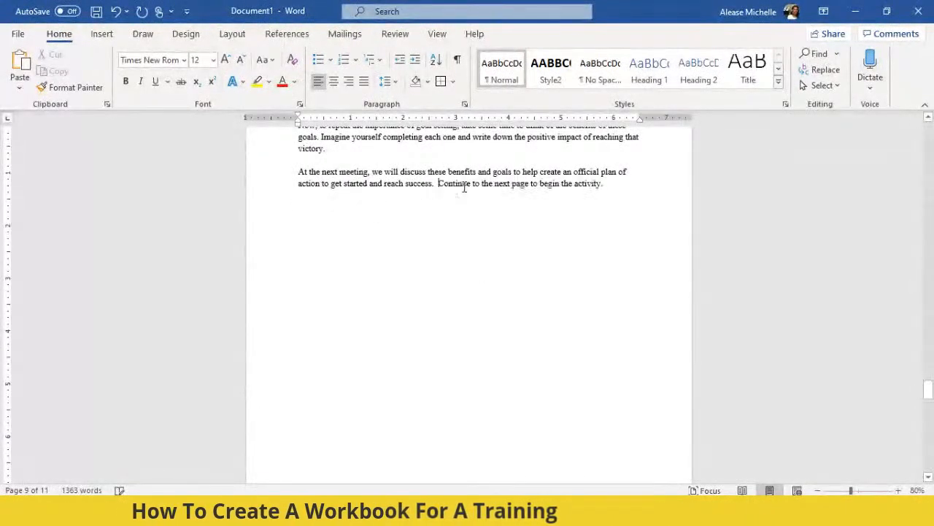
Step: Try merging the "At the next meeting" paragraph into the paragraph ending with "victory."
click(358, 151)
scroll(377, 182, up, 2)
scroll(377, 183, up, 1)
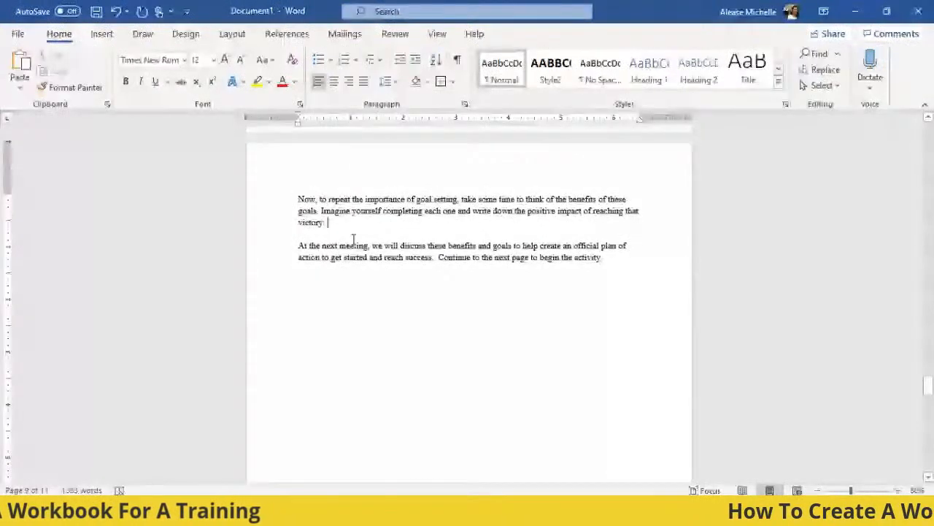
key(Delete)
key(Delete)
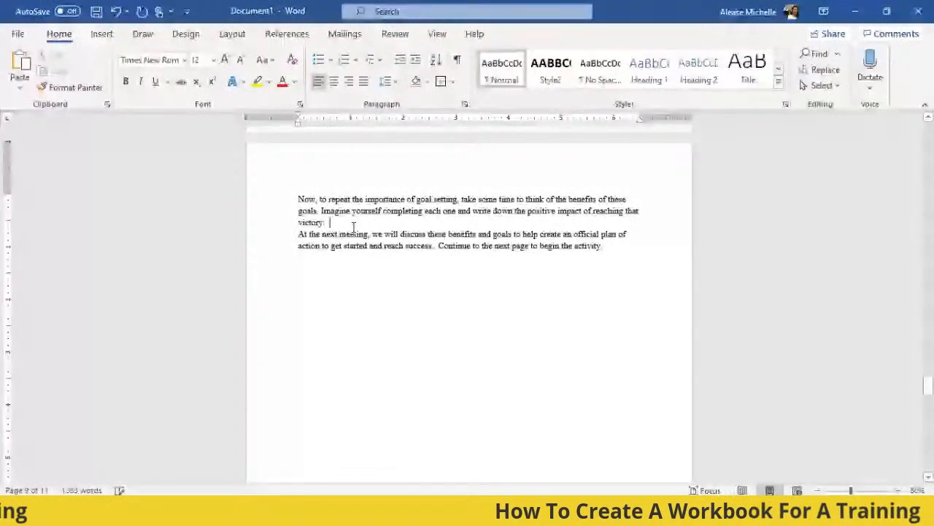
Step: Split "At the next meeting" back into its own paragraph, with the "Continue to the next page" sentence rejoined at its end
click(466, 235)
key(Return)
key(Return)
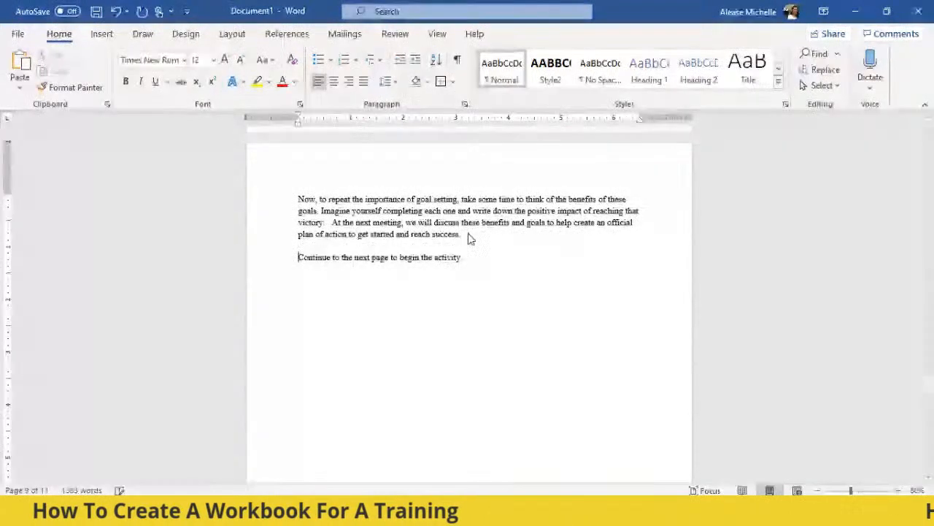
click(332, 222)
key(Return)
key(Return)
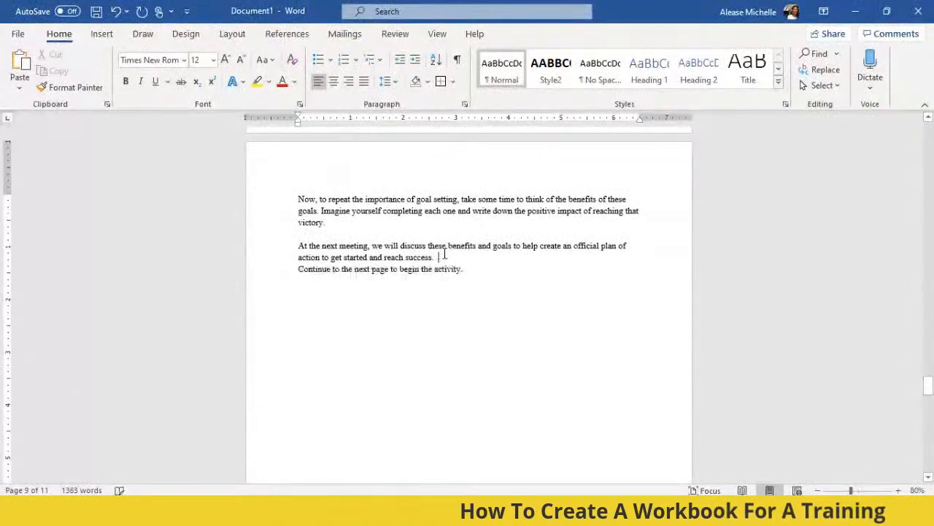
key(Delete)
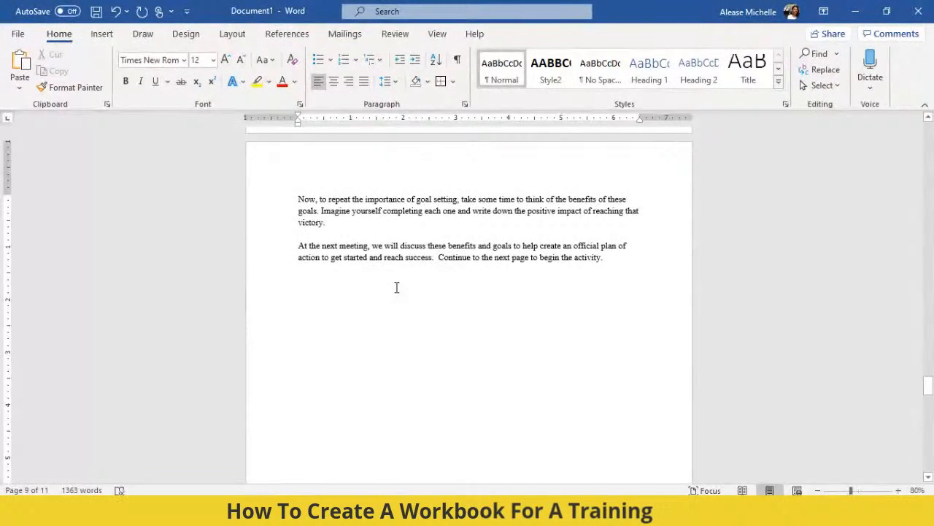
Step: Place the blank goal table directly below the "Continue to the next page to begin the activity" paragraph on page 9
key(ctrl+v)
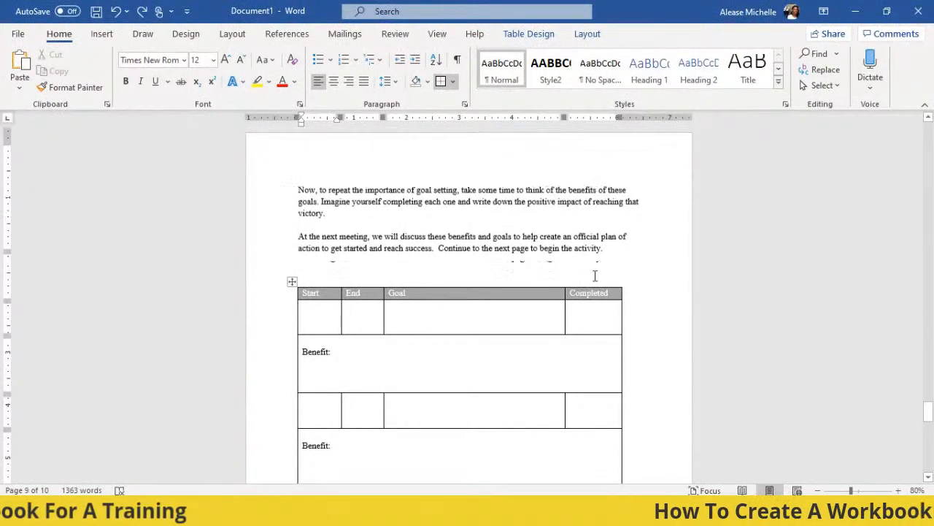
scroll(596, 288, down, 5)
scroll(587, 292, down, 3)
scroll(586, 290, up, 4)
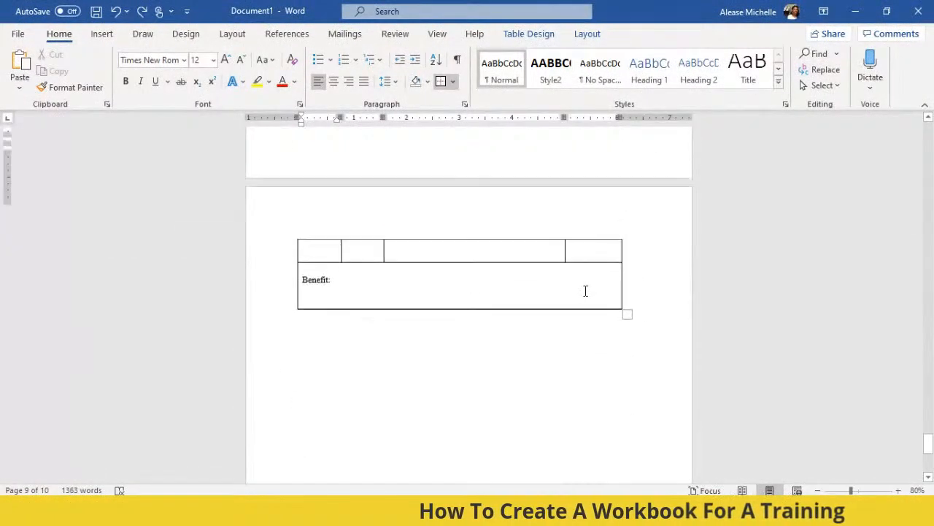
scroll(584, 292, up, 1)
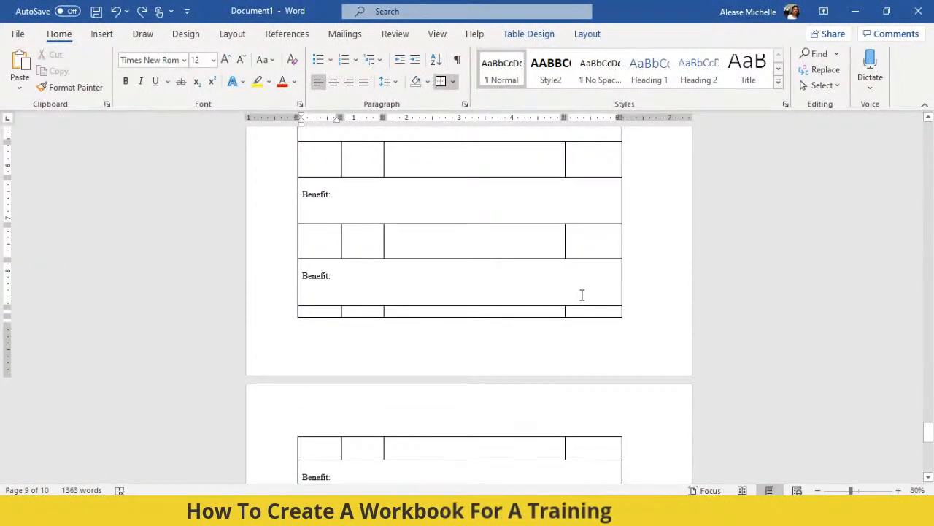
Step: Review the layout of the goal planner pages and the lined page before them
scroll(582, 294, up, 10)
scroll(578, 293, down, 12)
scroll(578, 295, up, 15)
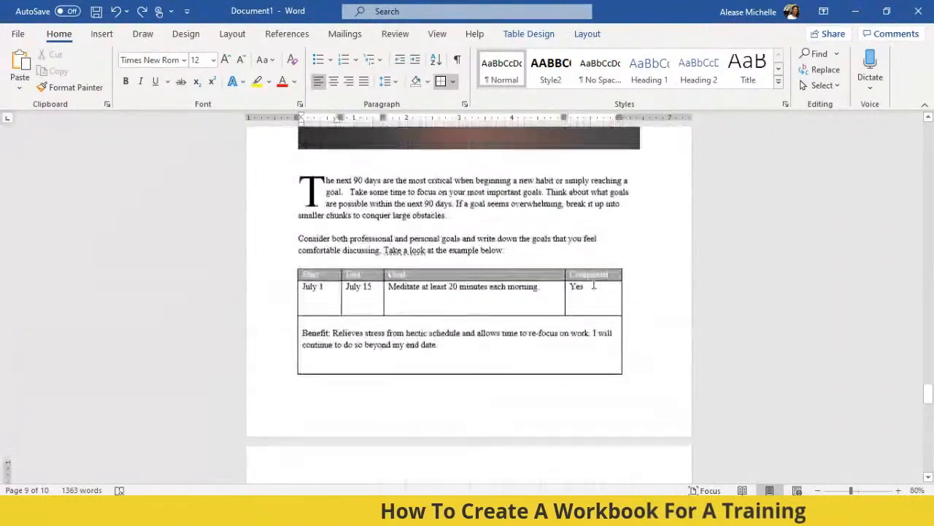
scroll(593, 292, up, 15)
scroll(588, 302, up, 6)
scroll(580, 305, down, 4)
scroll(579, 306, down, 5)
Step: Insert centered page numbers at the bottom of the pages, close the footer, and check them on the goal planner pages
click(108, 34)
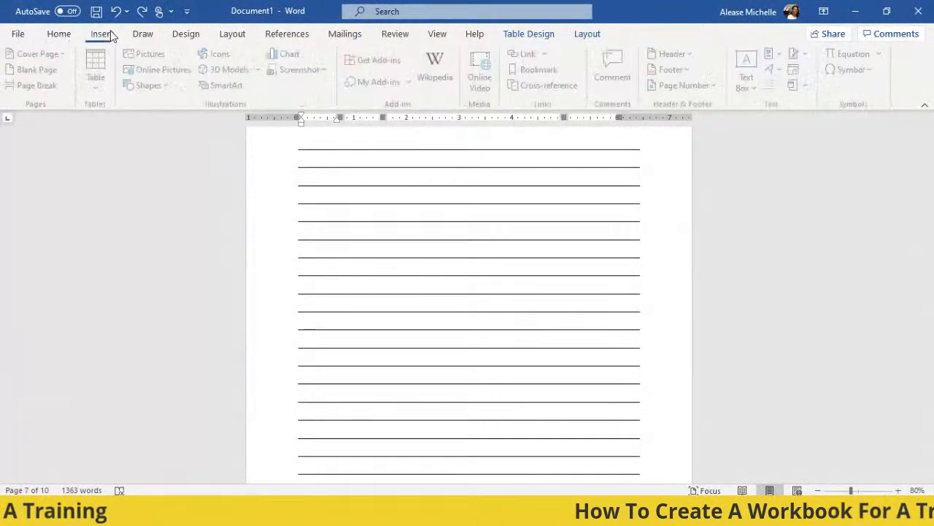
click(694, 88)
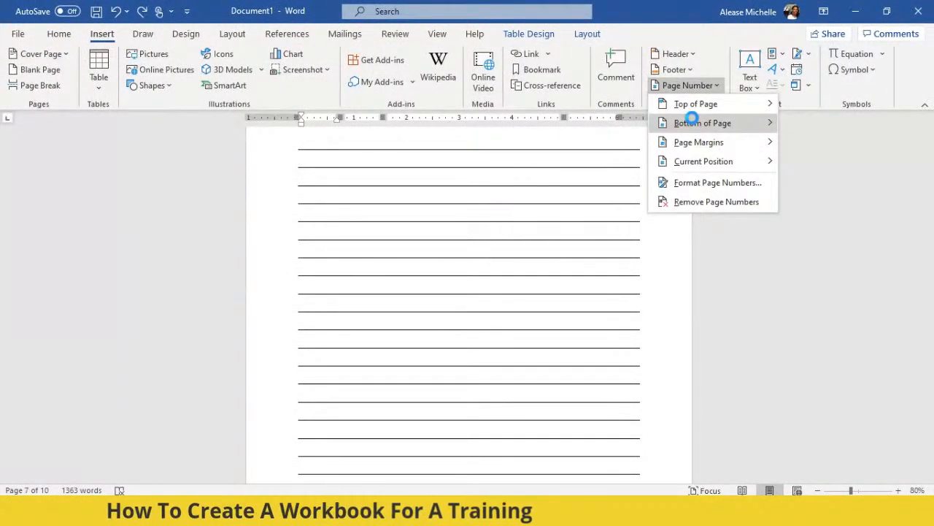
mouse_move(692, 121)
click(526, 237)
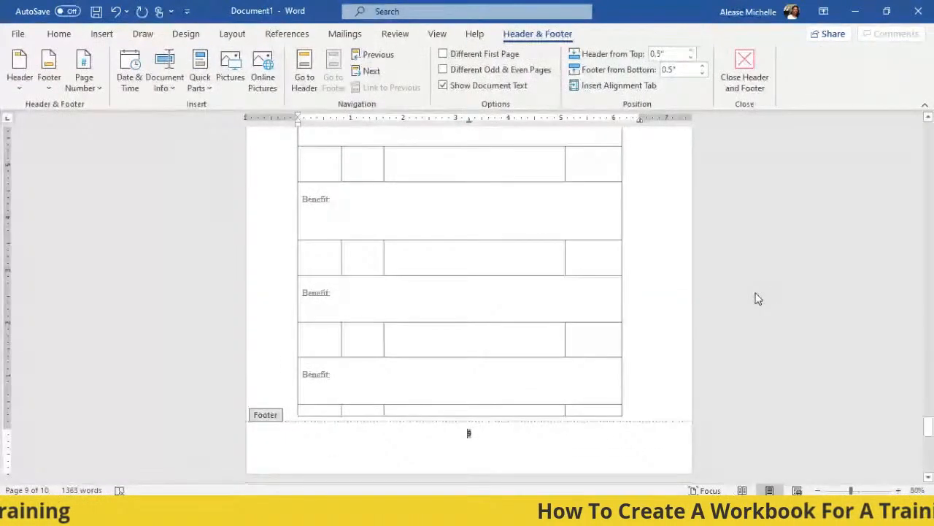
click(744, 76)
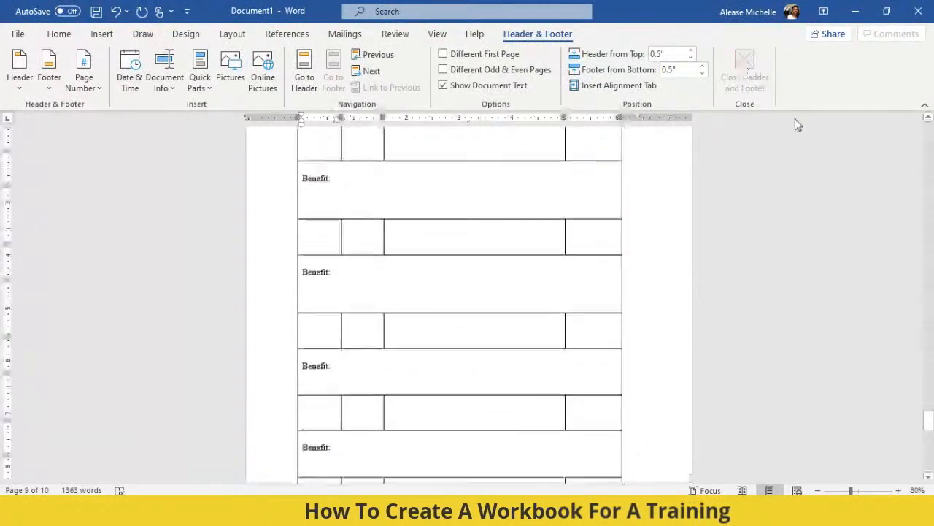
scroll(865, 281, up, 3)
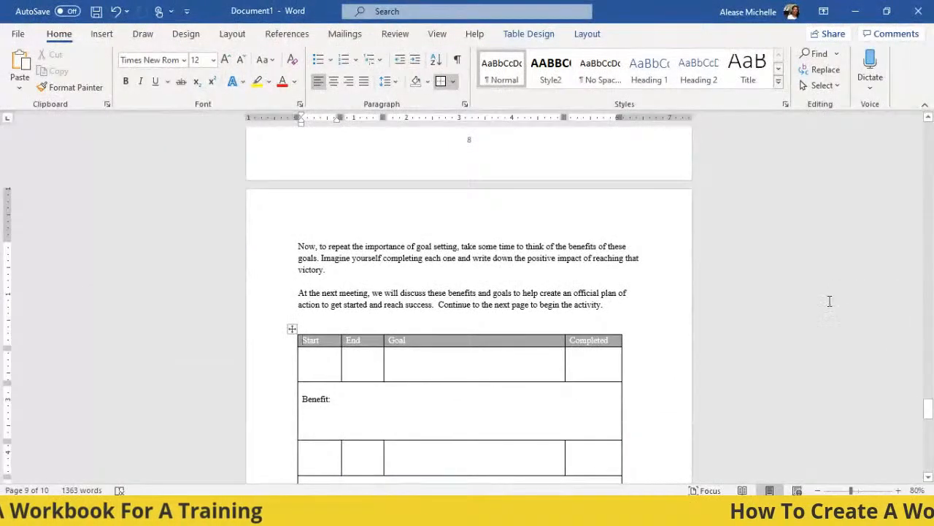
scroll(829, 301, up, 2)
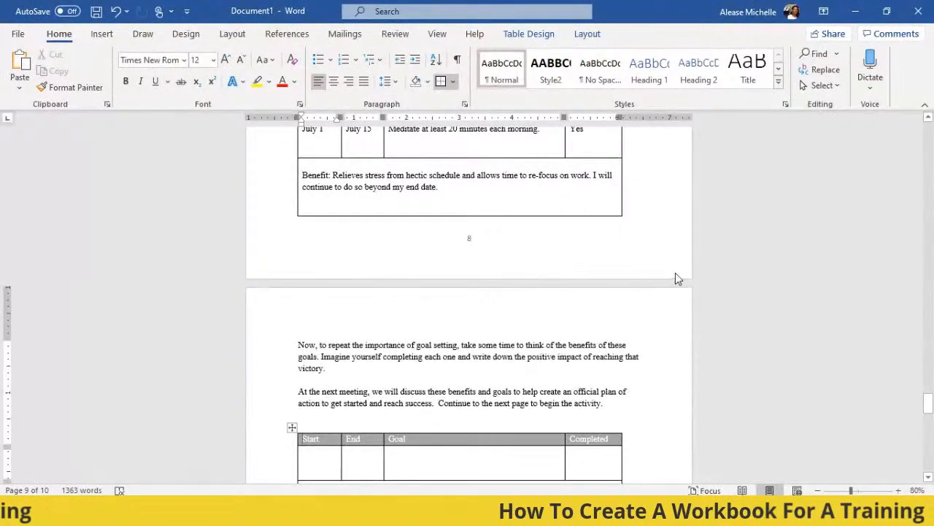
scroll(675, 277, up, 2)
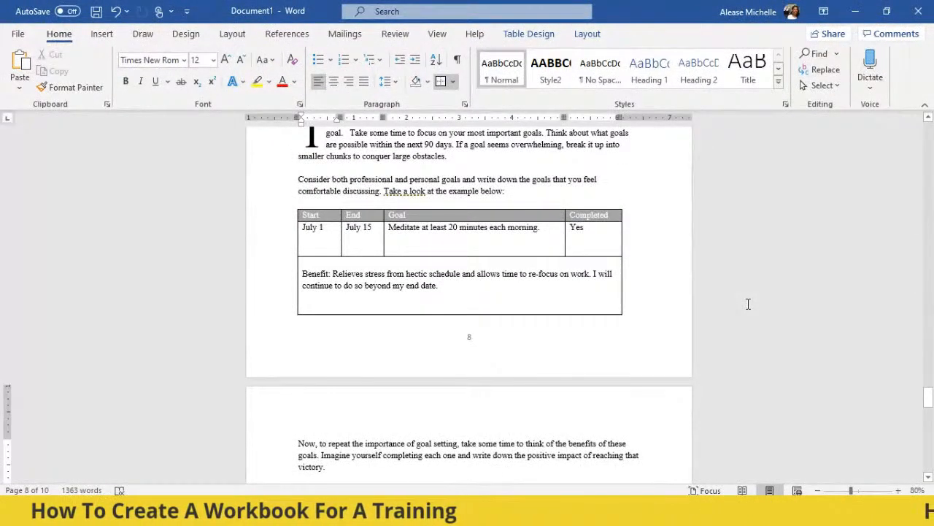
scroll(753, 301, up, 14)
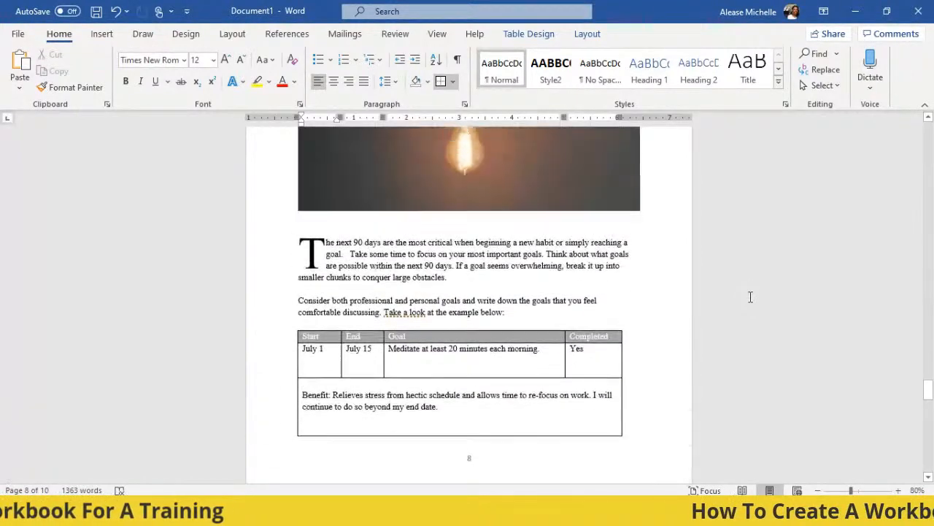
Step: Switch to the New Year New You workbook PDF and display it in two-page view
scroll(756, 297, down, 8)
scroll(754, 295, up, 1)
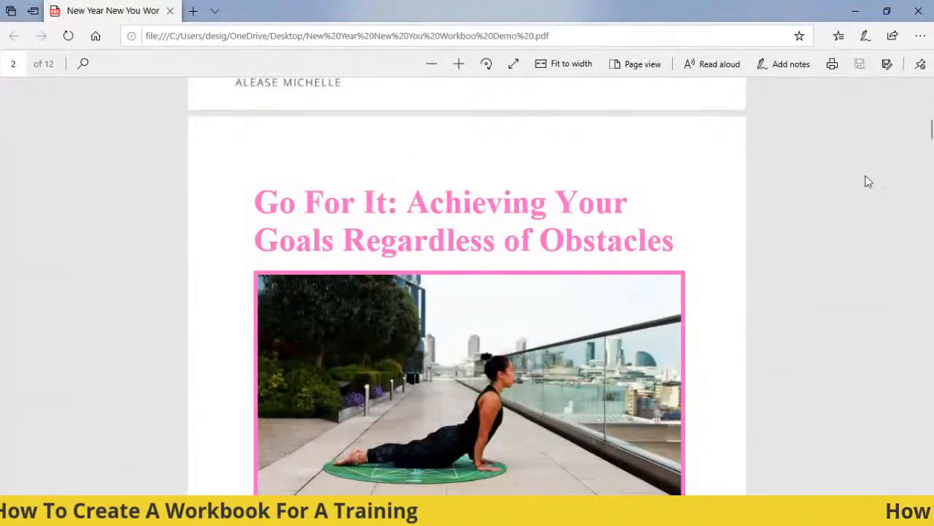
click(638, 69)
click(568, 125)
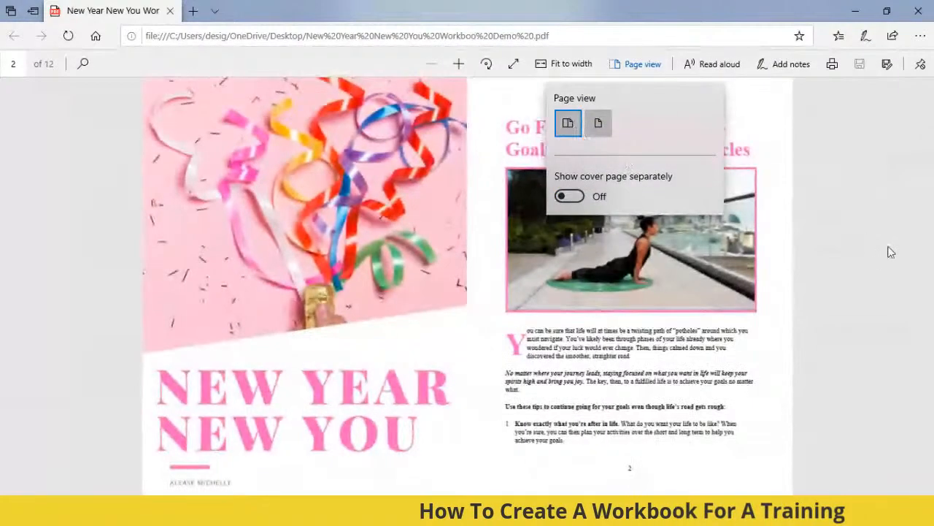
click(827, 183)
Step: Look through the PDF workbook's journal, vision board and 90-Day Goal Planner spreads as layout examples
scroll(816, 200, down, 10)
scroll(817, 204, down, 5)
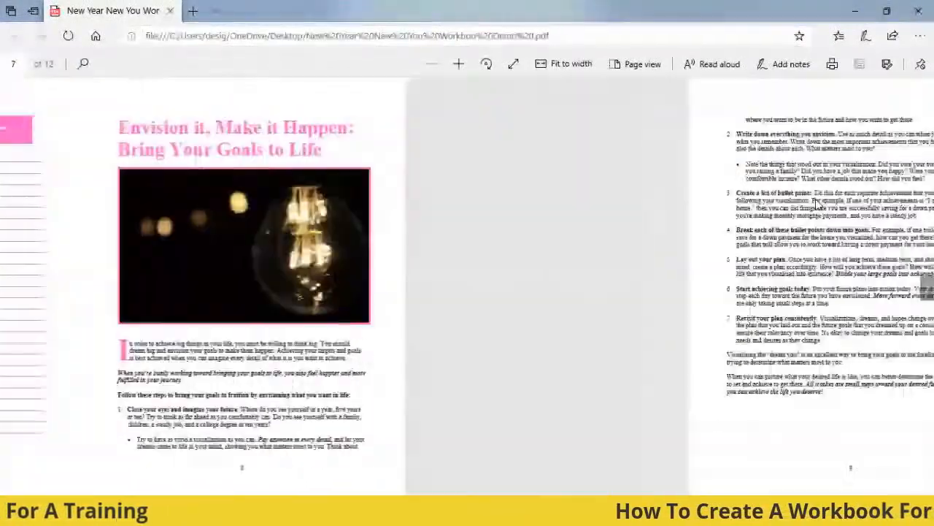
scroll(816, 203, down, 10)
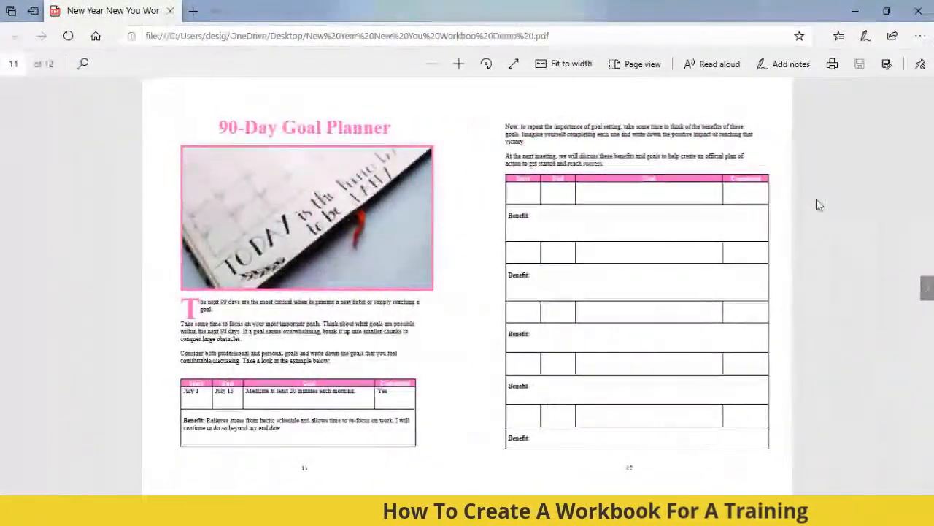
scroll(816, 199, up, 5)
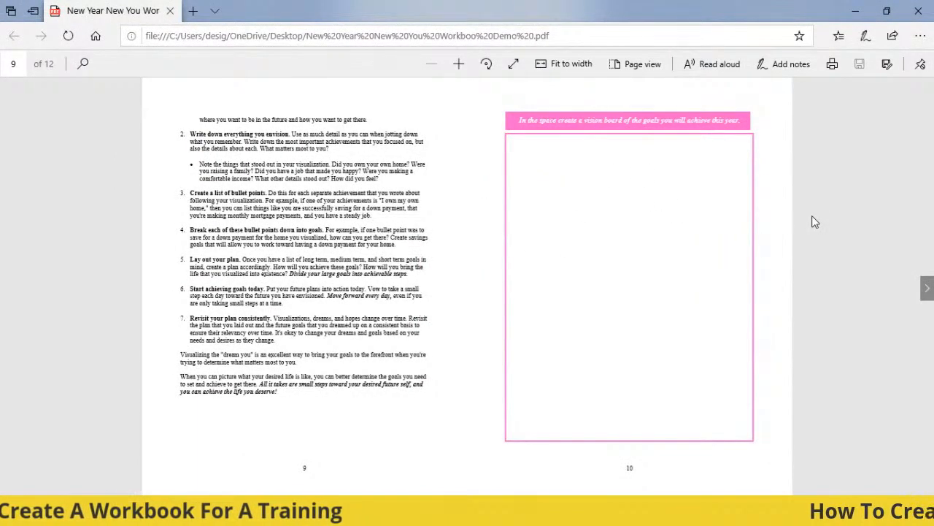
scroll(813, 217, up, 5)
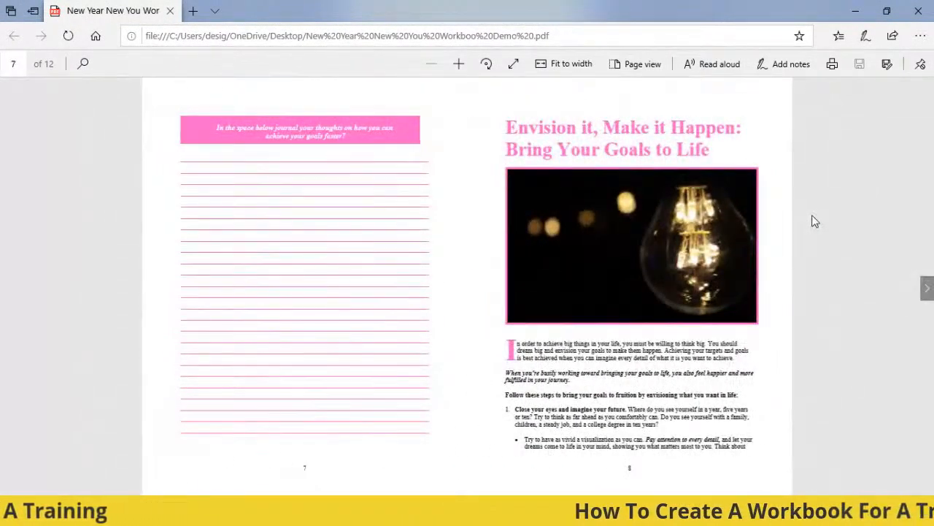
scroll(815, 222, down, 5)
scroll(815, 221, down, 5)
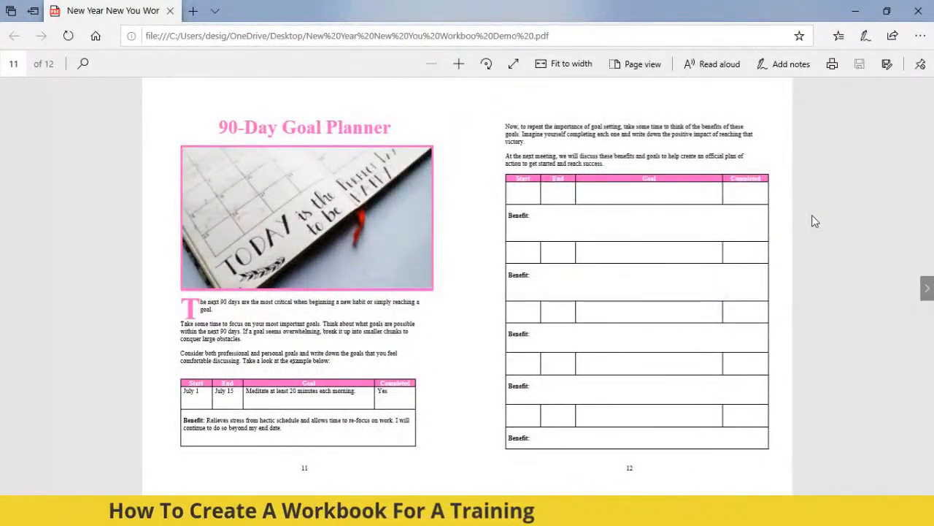
scroll(816, 221, up, 5)
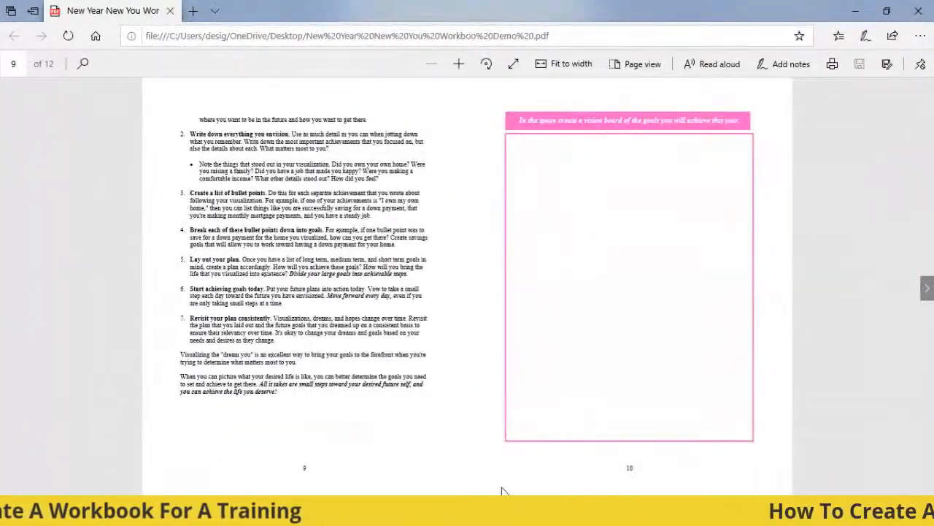
Step: Switch back to Document1 in Word and replace the heading above the lined area on page 7 with "Create your vision below ."
click(485, 514)
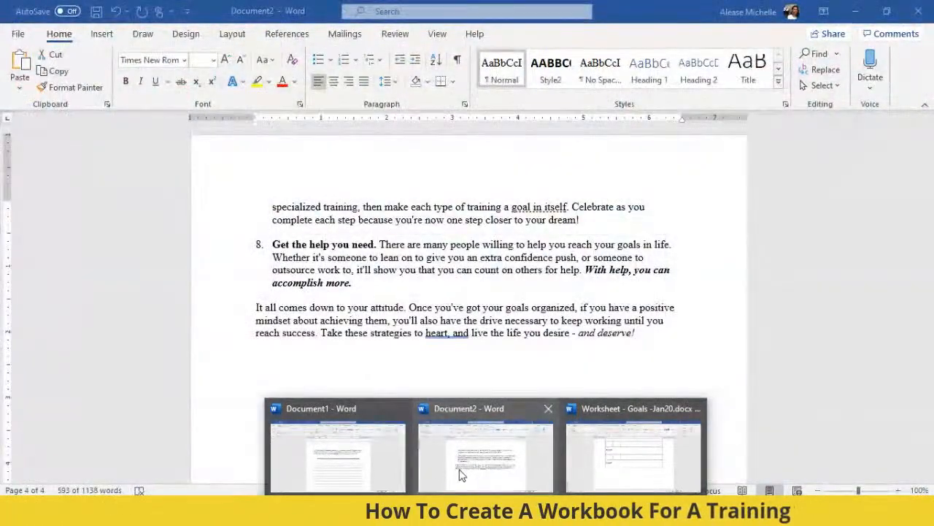
click(337, 456)
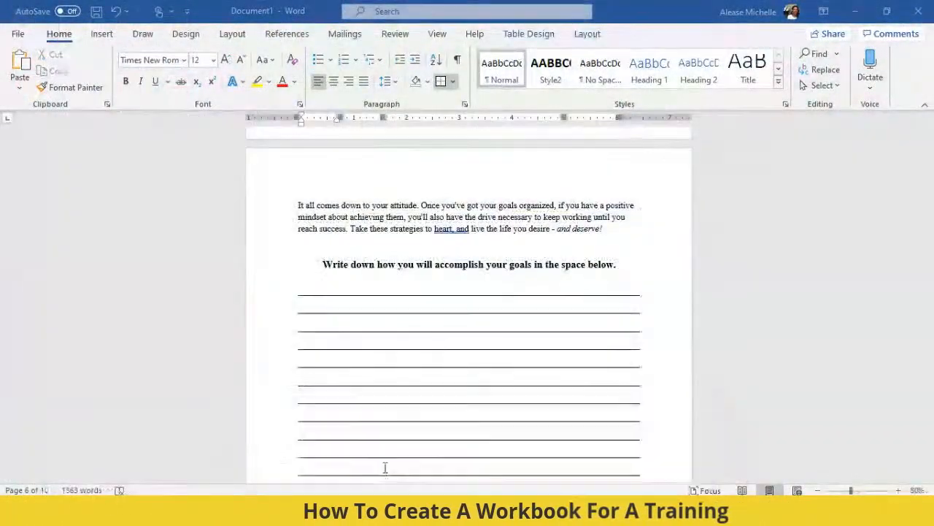
scroll(529, 425, up, 5)
scroll(529, 426, up, 15)
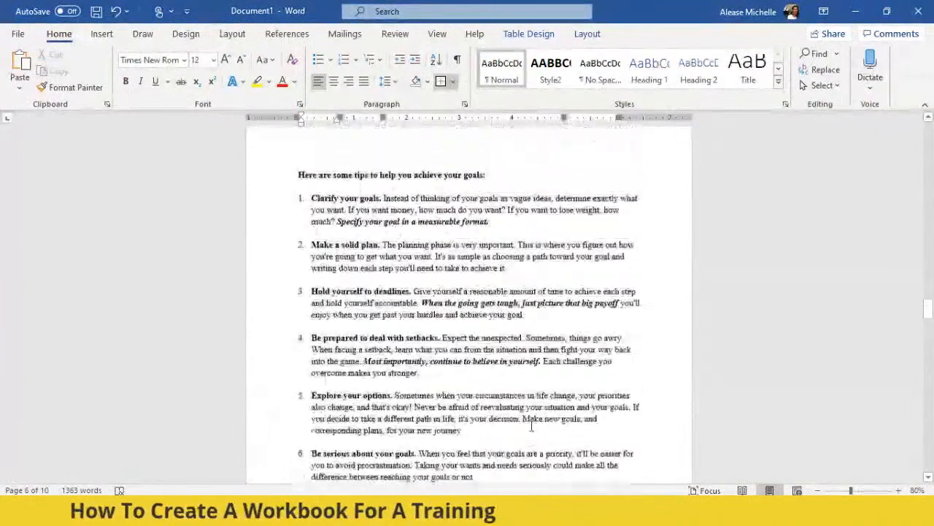
scroll(544, 422, up, 10)
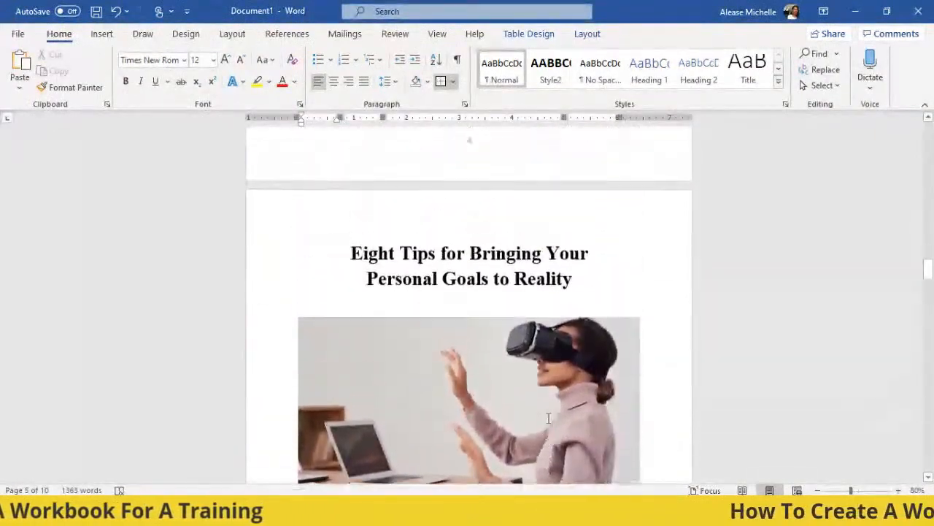
scroll(561, 414, down, 6)
scroll(561, 414, down, 20)
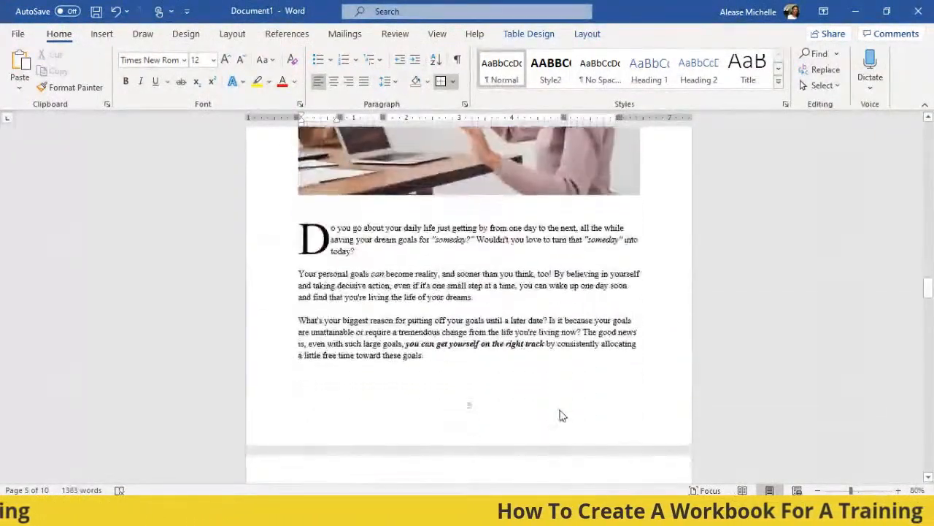
scroll(553, 410, down, 5)
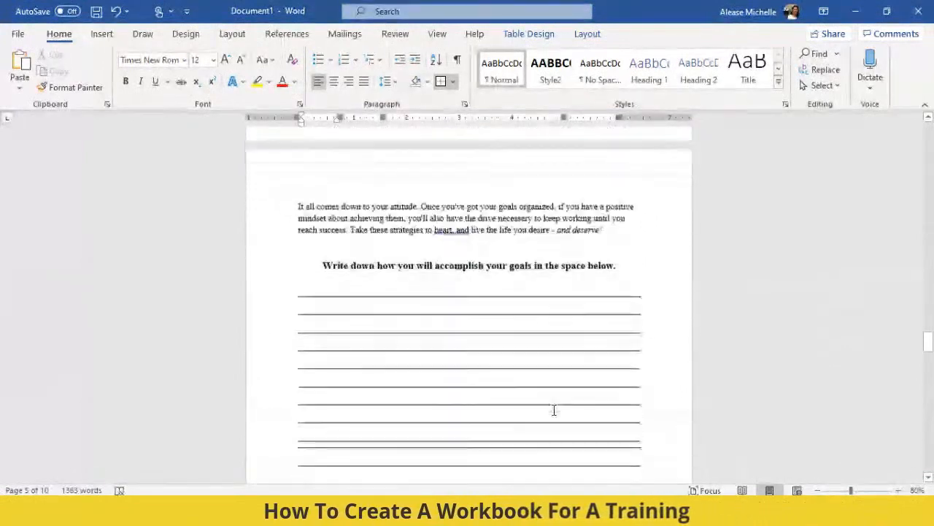
click(344, 248)
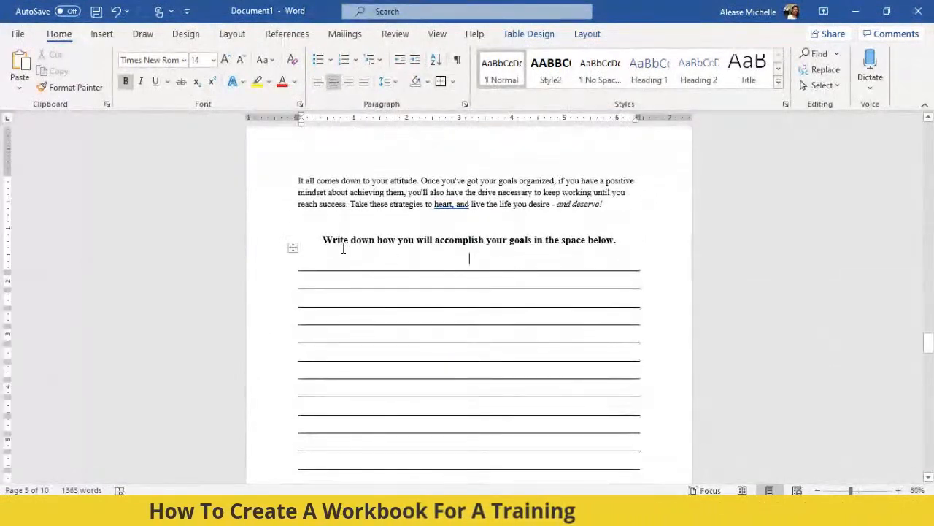
triple_click(559, 239)
click(614, 239)
drag(615, 239, 312, 253)
text(Create your vision below .)
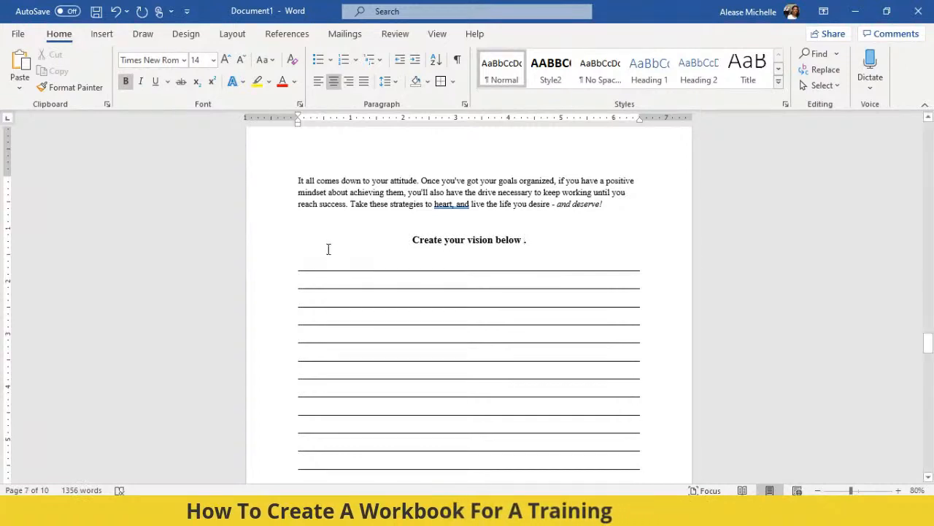
Step: Delete the whole table of writing lines under the "Create your vision below ." heading
scroll(322, 233, down, 1)
click(325, 208)
drag(325, 208, 477, 404)
click(463, 398)
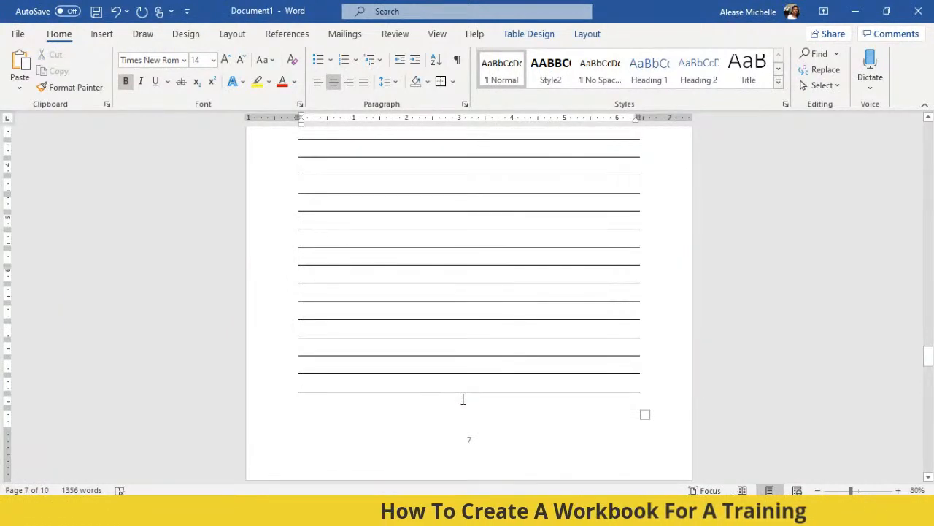
drag(659, 398, 308, 215)
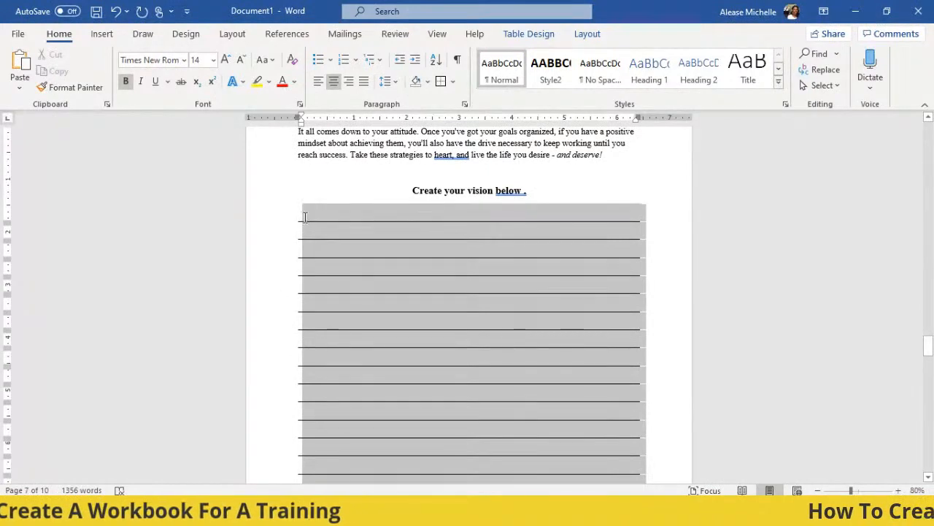
right_click(308, 215)
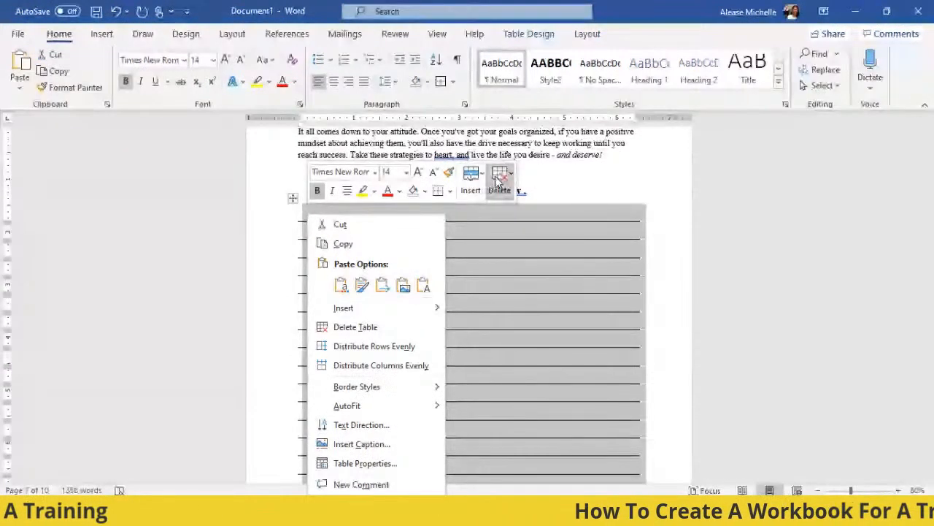
click(500, 179)
click(535, 266)
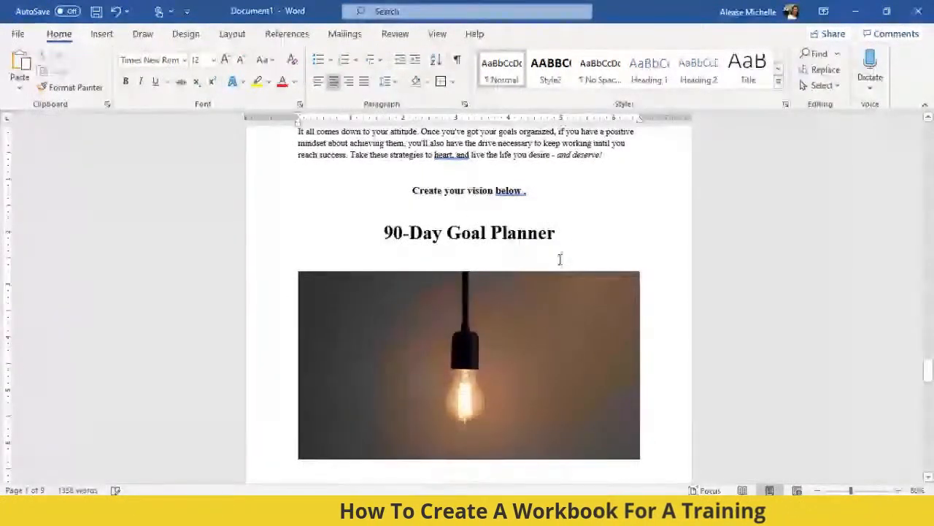
Step: Add blank lines after the "Create your vision below ." heading until the 90-Day Goal Planner title moves to the next page
click(543, 196)
key(Return)
key(Return)
key(Return)
key(Return)
key(Return)
key(Return)
key(Return)
key(Return)
key(Return)
key(Return)
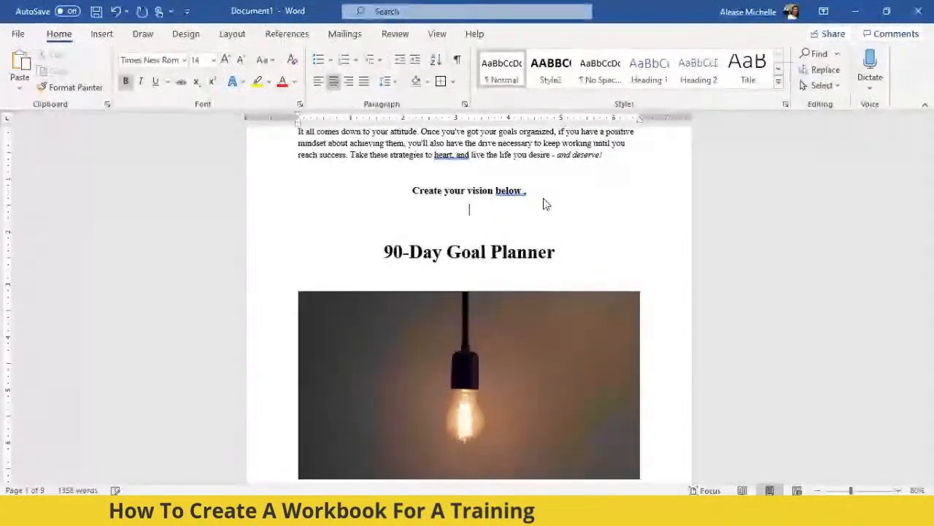
key(Return)
key(Return)
key(Return)
key(Return)
key(Return)
key(Return)
key(Return)
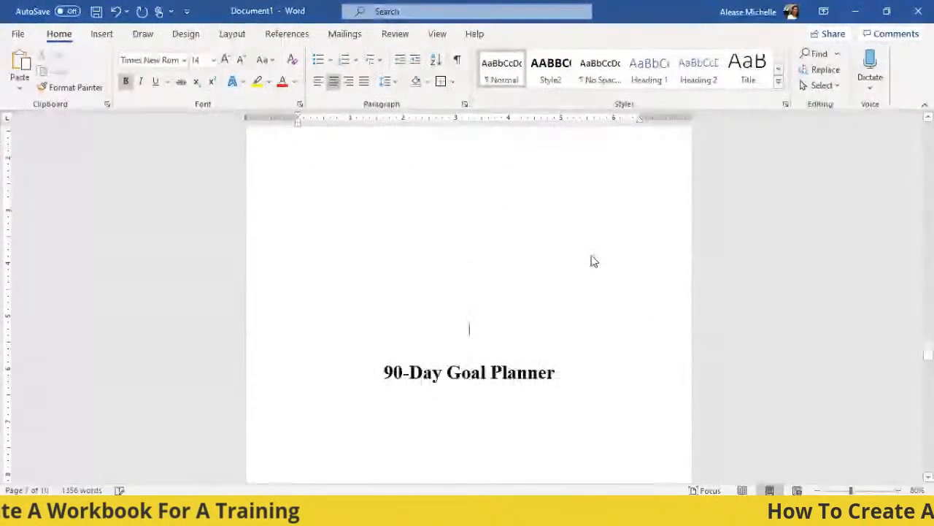
key(Return)
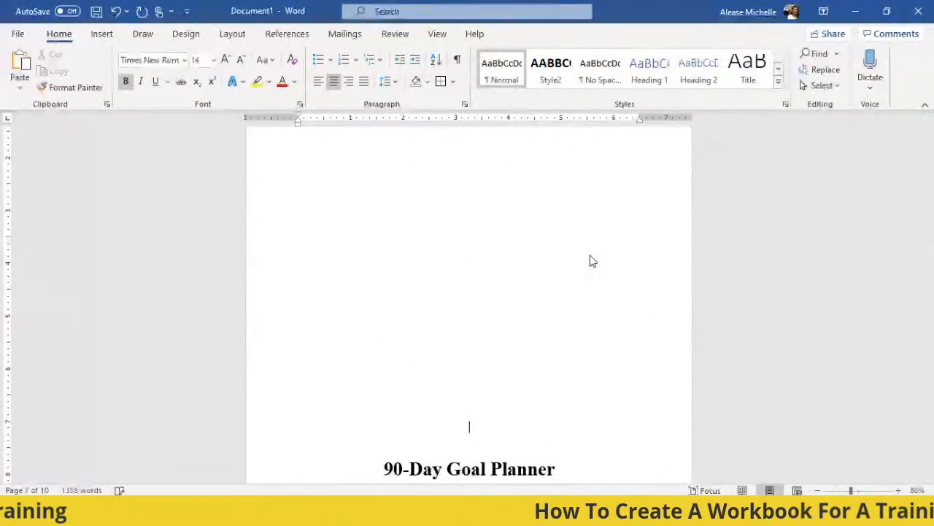
key(Return)
key(Return)
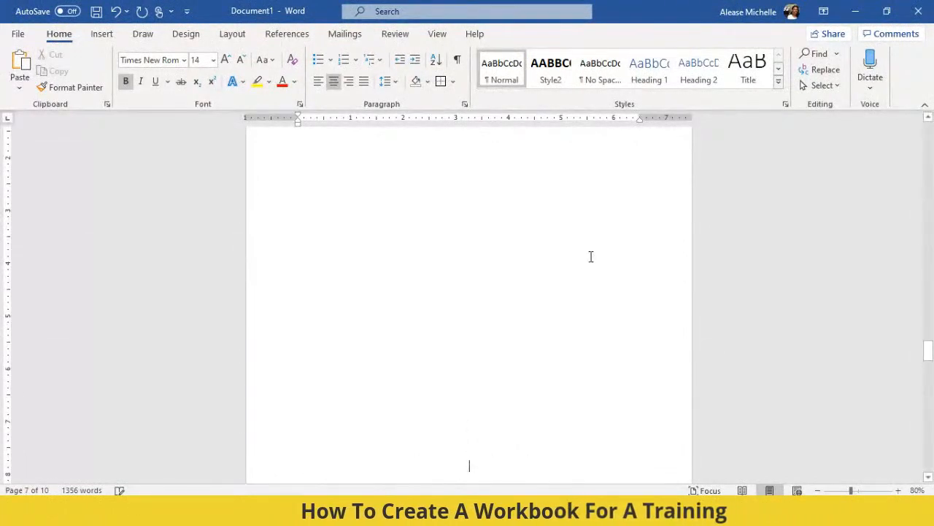
scroll(607, 263, down, 3)
key(Return)
scroll(614, 271, up, 6)
scroll(614, 272, up, 2)
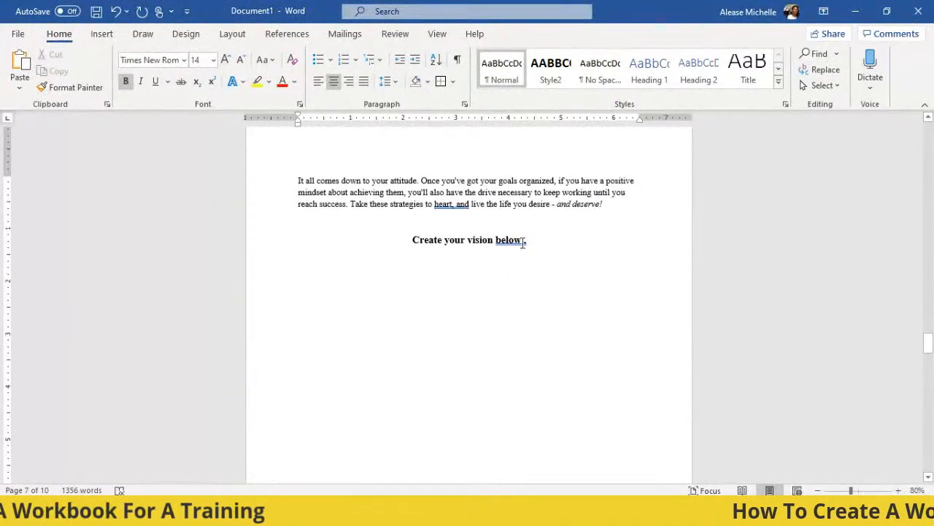
Step: Draw a rectangle about 6.71" wide below the vision heading and extend it to about 6.84" high, ending just above the page number
drag(532, 239, 391, 226)
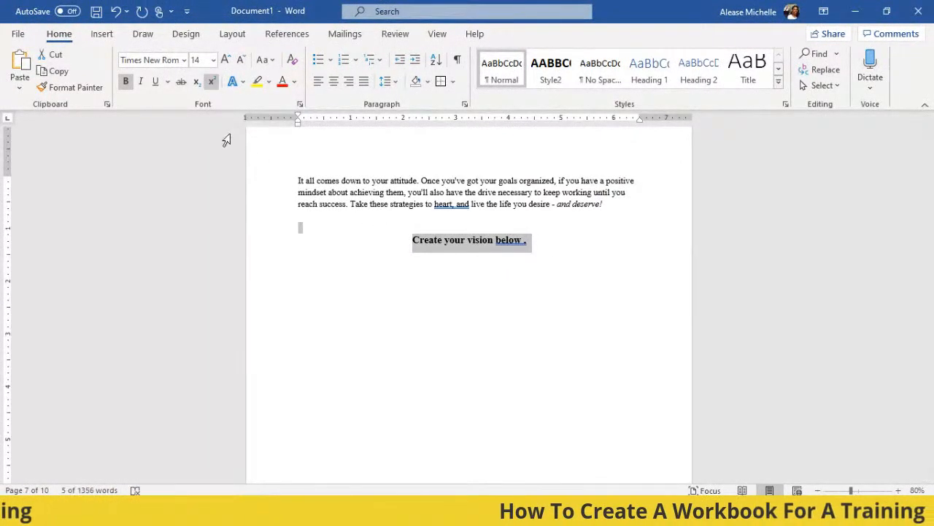
click(440, 319)
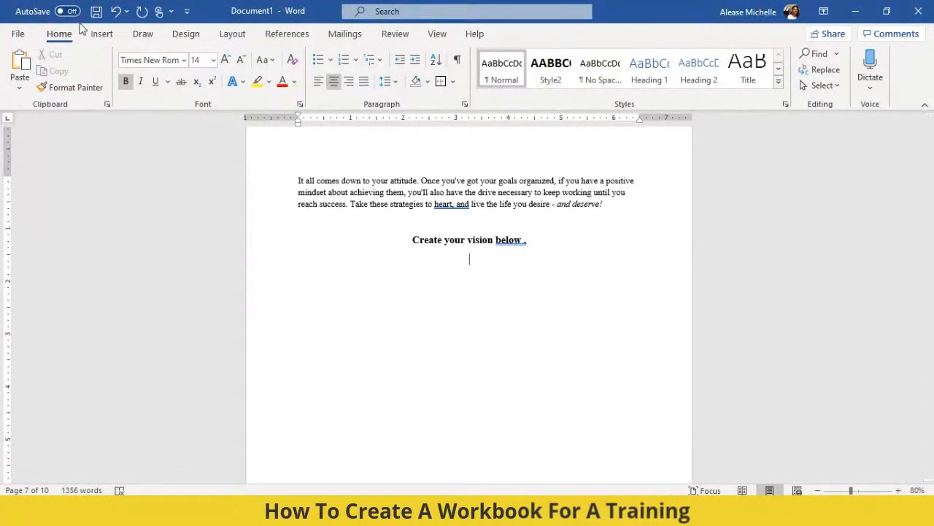
click(101, 34)
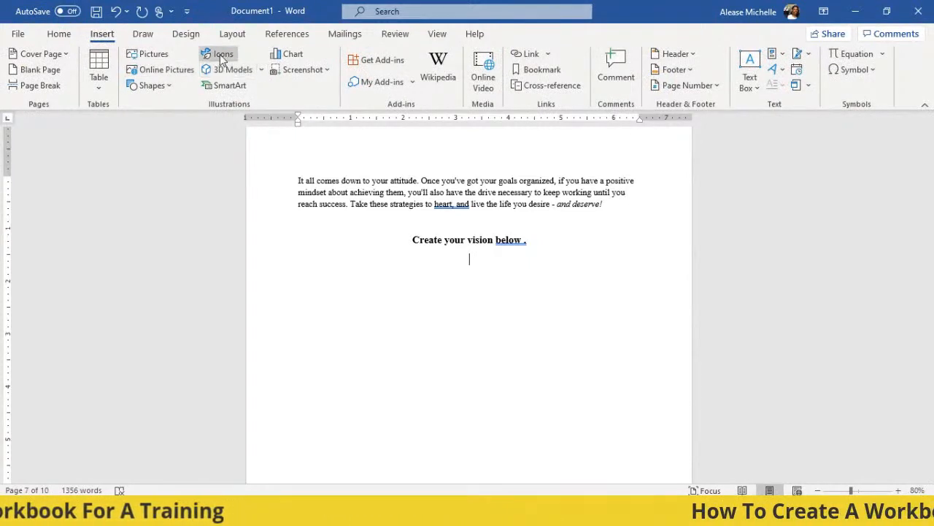
click(161, 82)
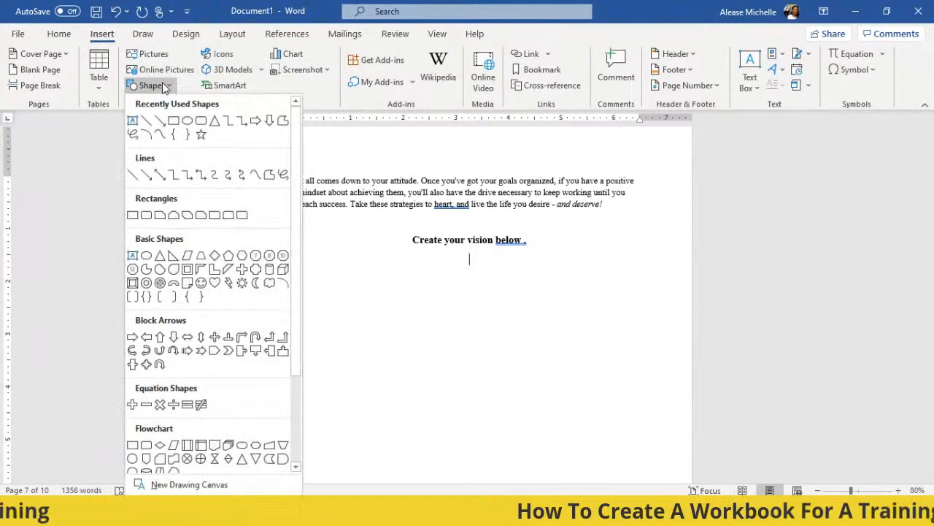
click(175, 125)
mouse_move(390, 277)
mouse_down()
mouse_move(636, 353)
mouse_move(662, 392)
mouse_move(663, 475)
mouse_move(672, 478)
mouse_move(642, 451)
mouse_move(648, 471)
mouse_up()
scroll(632, 436, down, 4)
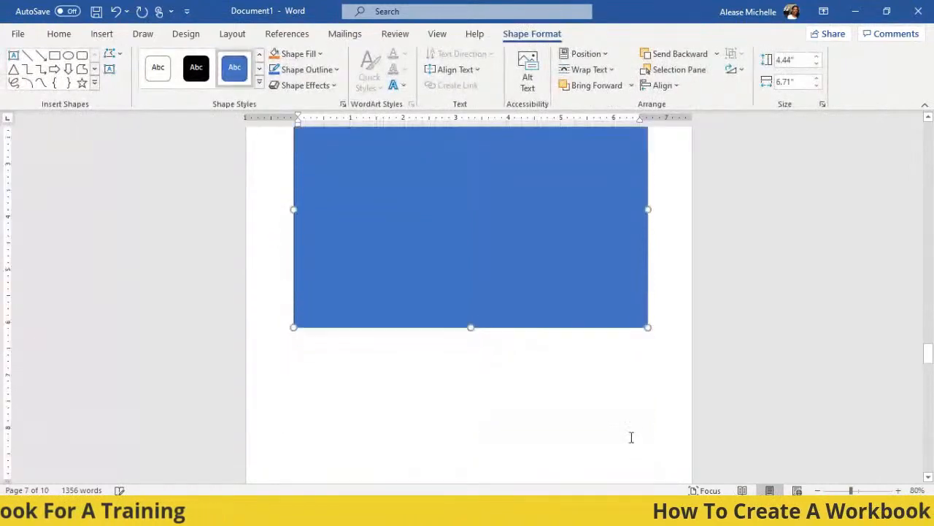
drag(471, 250, 500, 377)
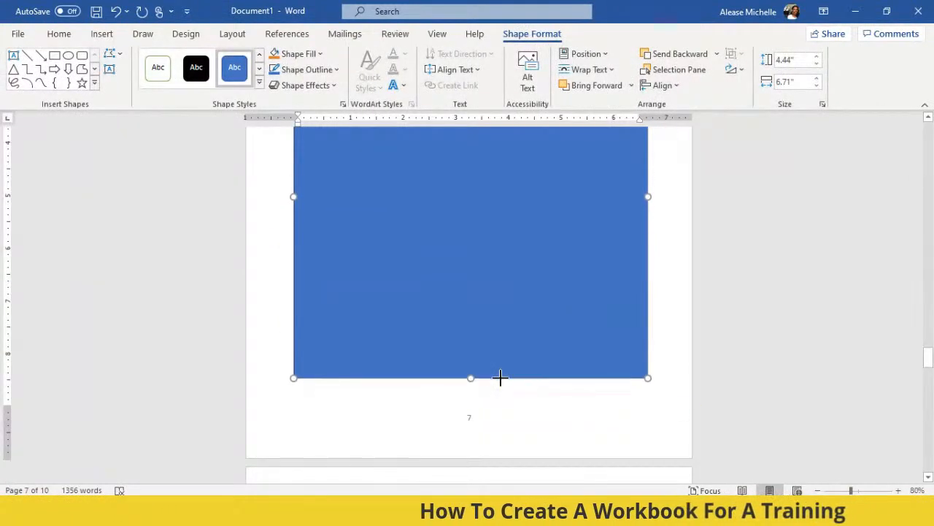
Step: Remove the vision rectangle's fill, make its outline black, and deselect it
scroll(559, 388, up, 3)
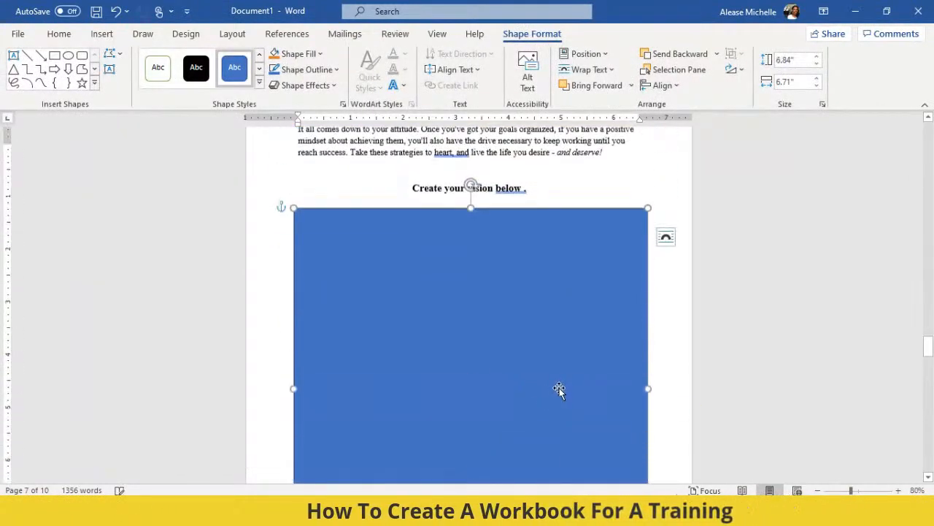
click(300, 54)
click(284, 205)
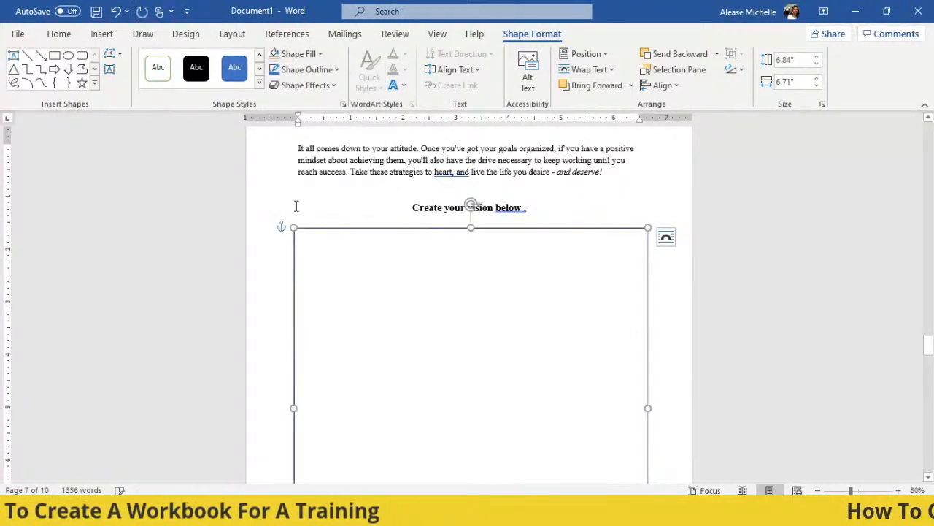
click(307, 69)
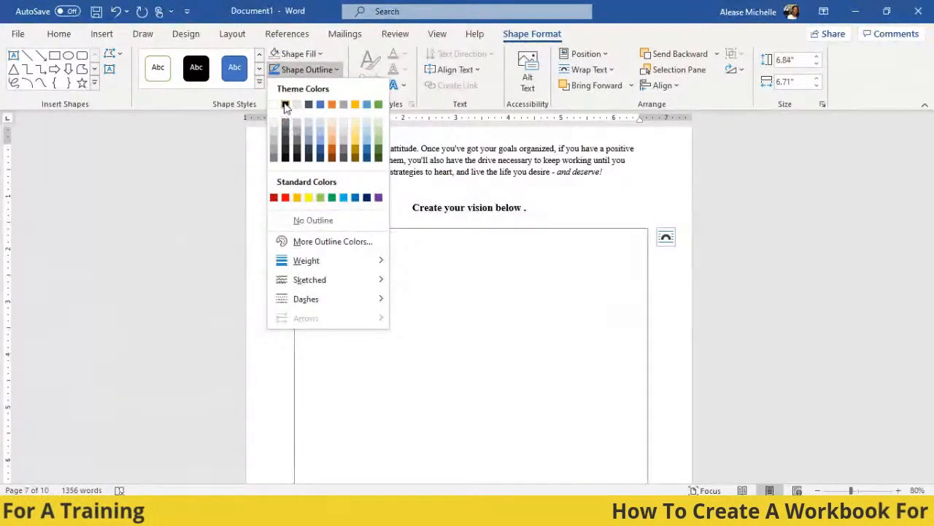
click(286, 104)
click(790, 252)
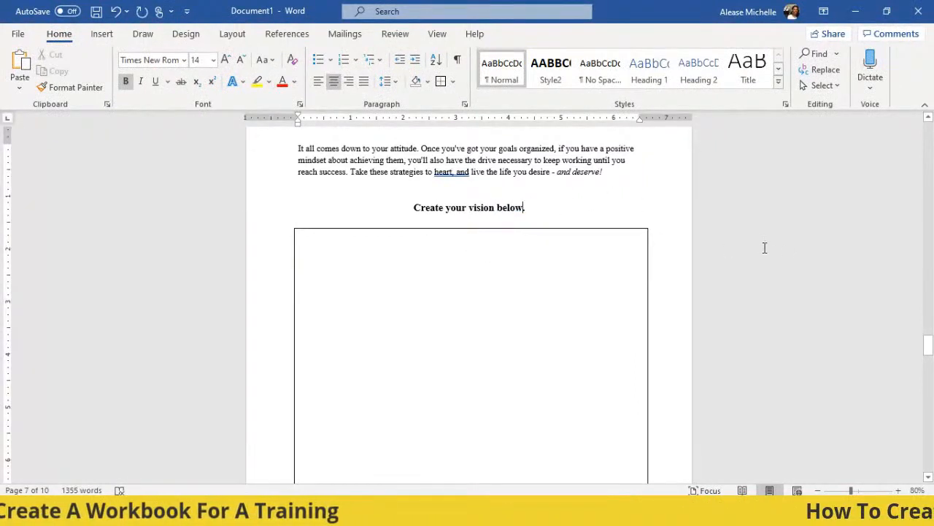
Step: Review the whole workbook, zooming out to 20% so that all ten pages are shown together
scroll(799, 271, down, 10)
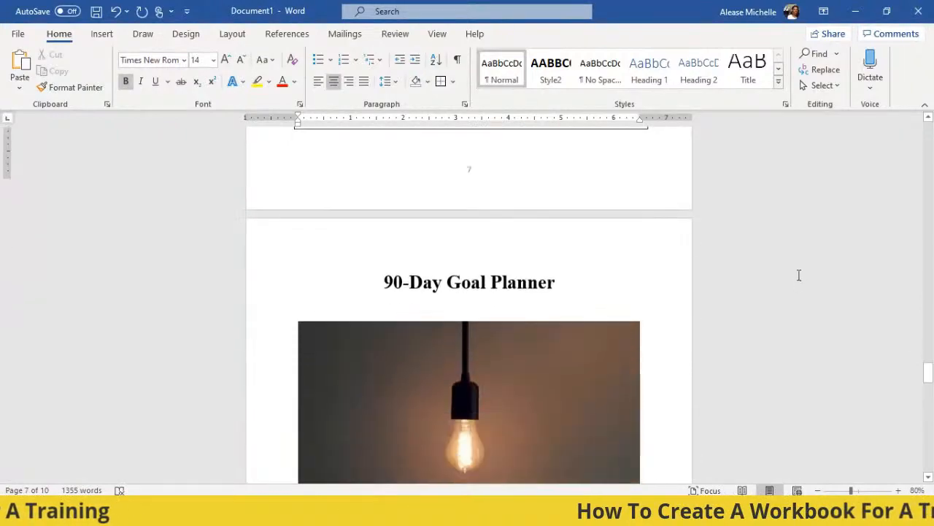
scroll(799, 274, down, 10)
scroll(801, 277, up, 4)
scroll(800, 271, up, 15)
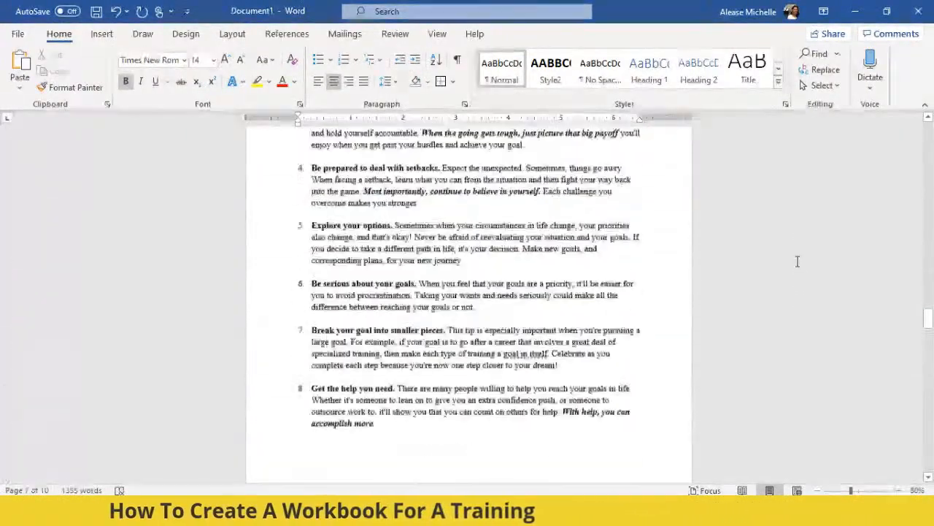
scroll(797, 261, up, 5)
click(818, 491)
click(818, 491)
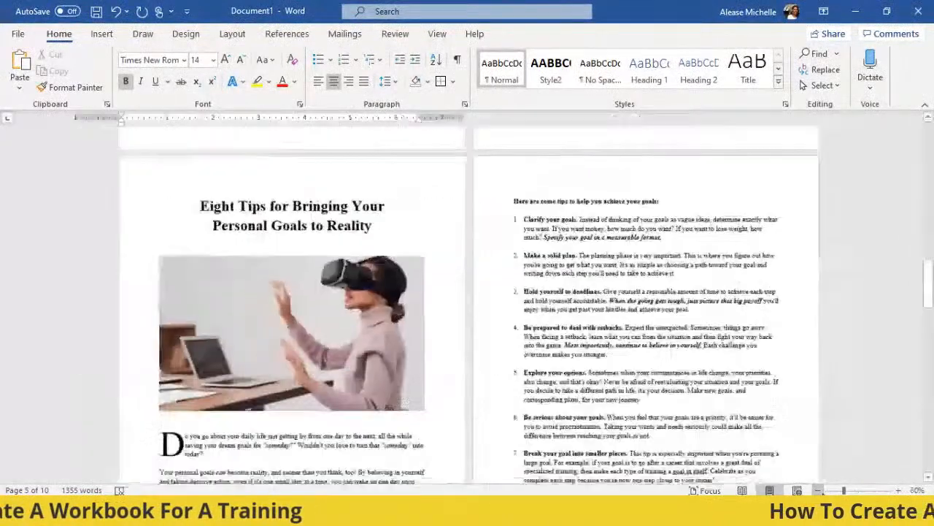
click(818, 491)
click(818, 490)
click(818, 490)
click(818, 491)
click(817, 491)
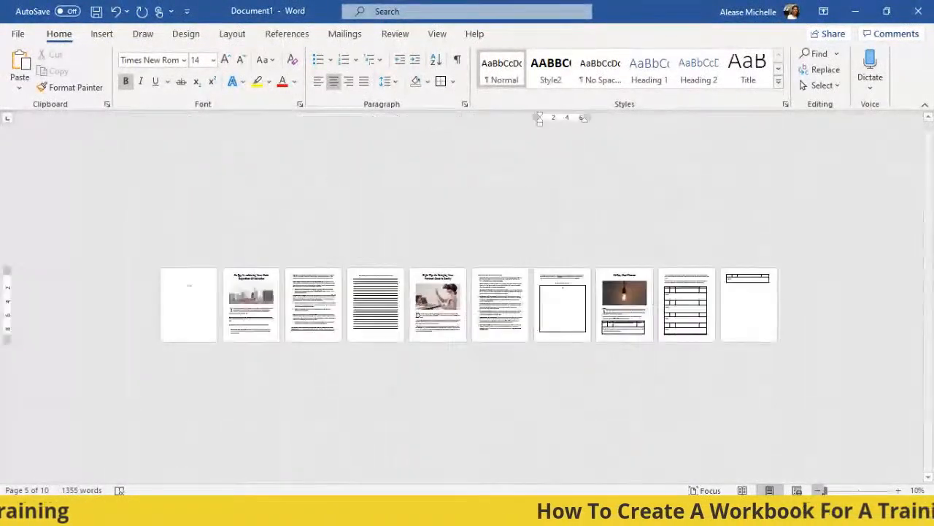
click(897, 491)
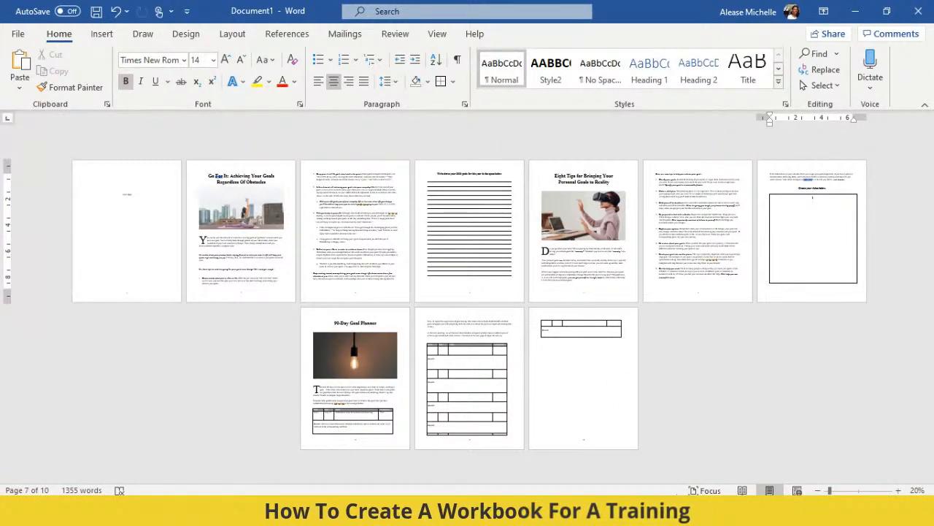
Step: Switch to Chrome and bring up the Canva home page with its design types
click(452, 510)
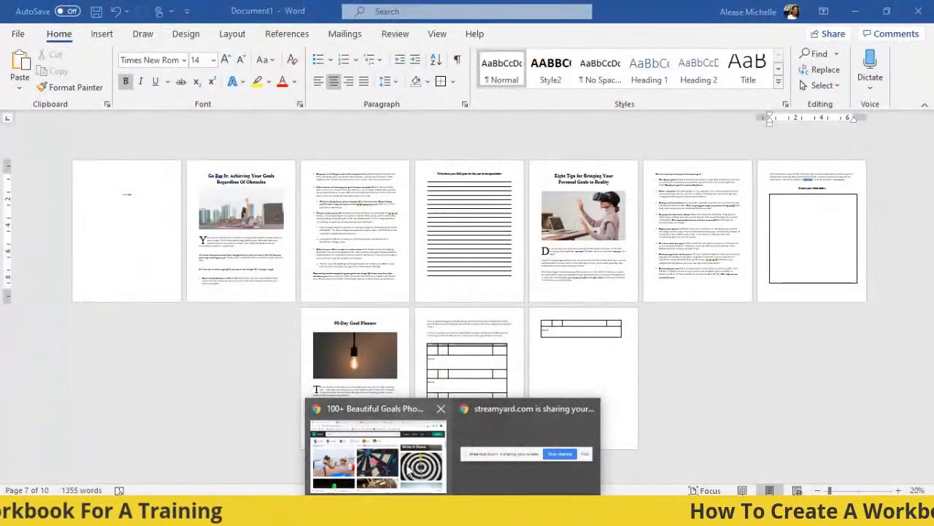
click(373, 408)
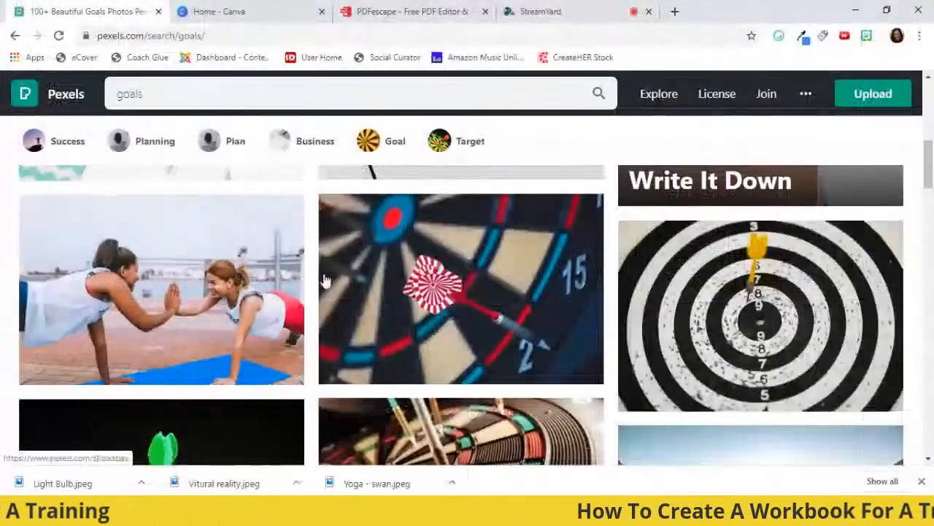
click(249, 12)
scroll(514, 262, down, 1)
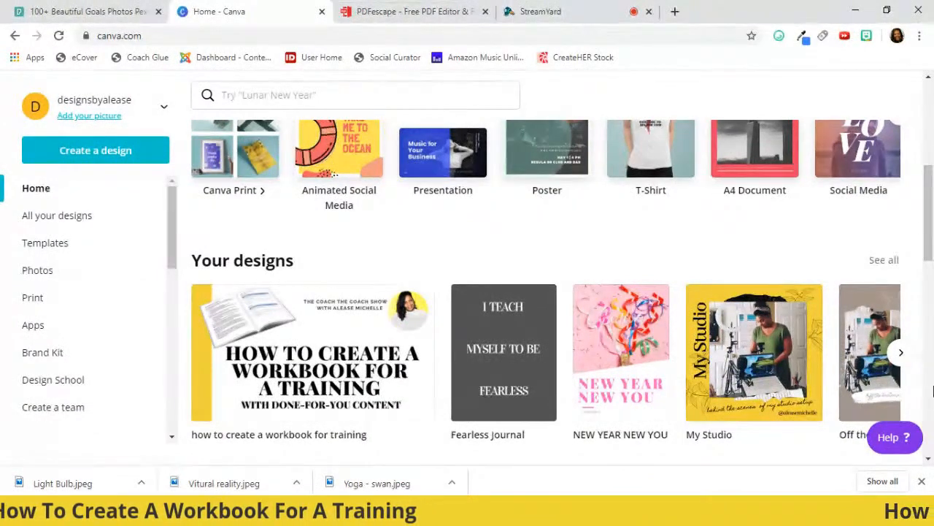
scroll(603, 354, up, 2)
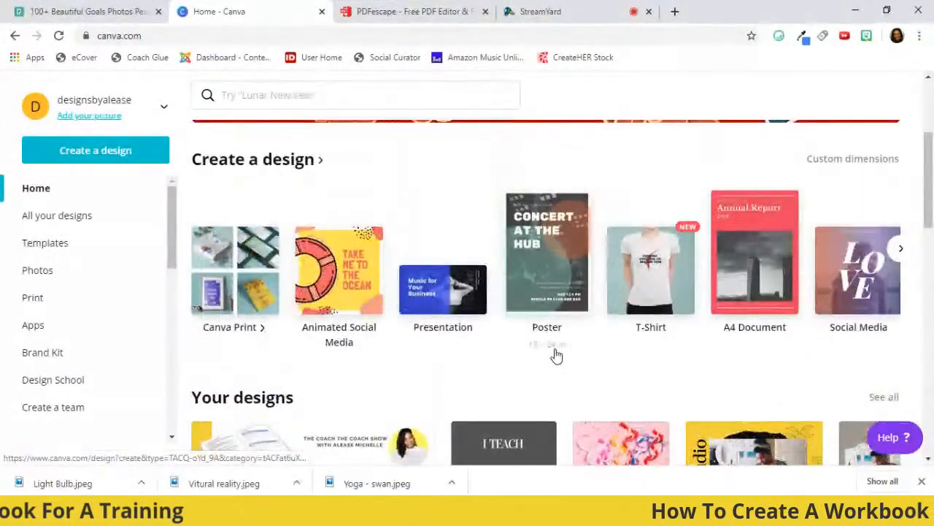
scroll(556, 356, up, 1)
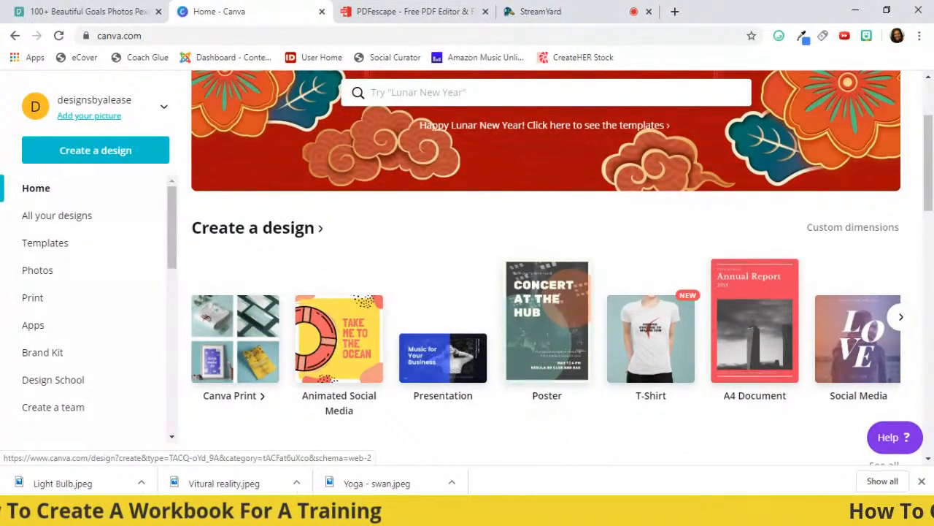
click(381, 465)
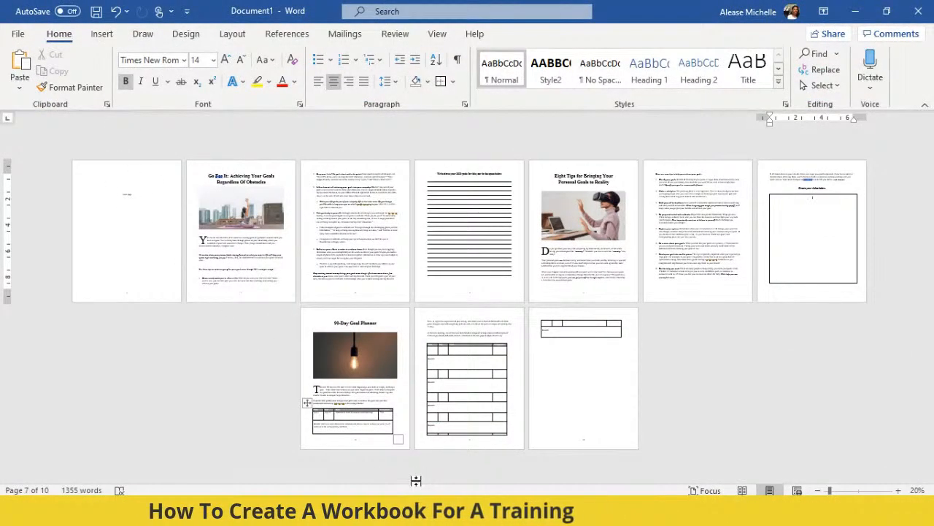
mouse_move(453, 514)
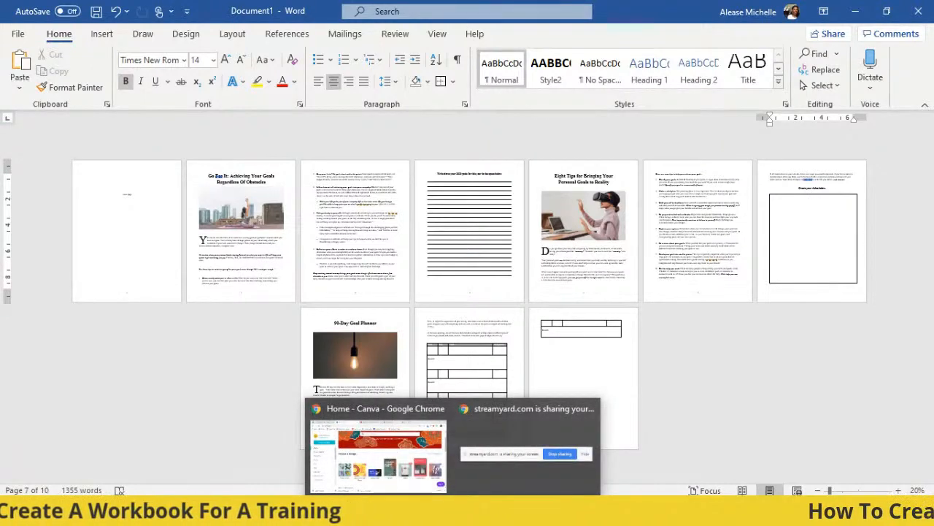
click(368, 409)
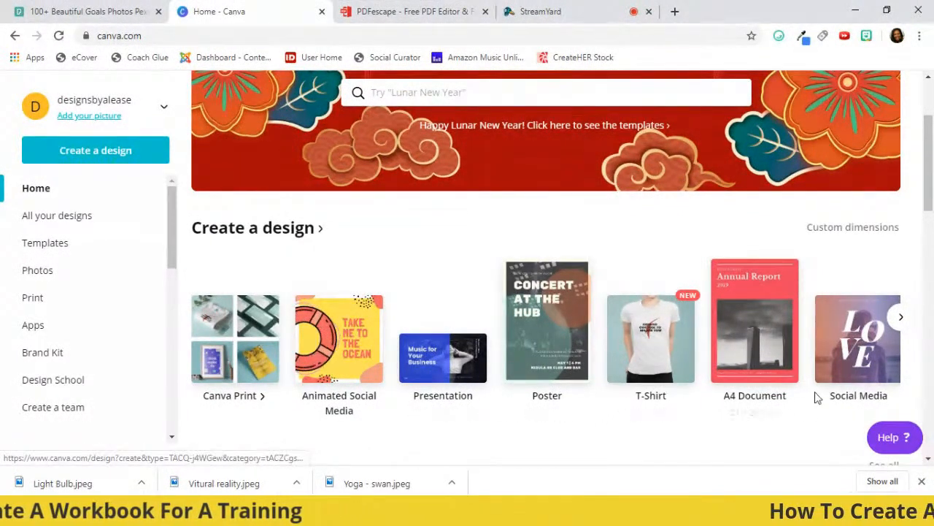
Step: Start a new custom-size Canva design of 8.5 × 11 in
click(122, 159)
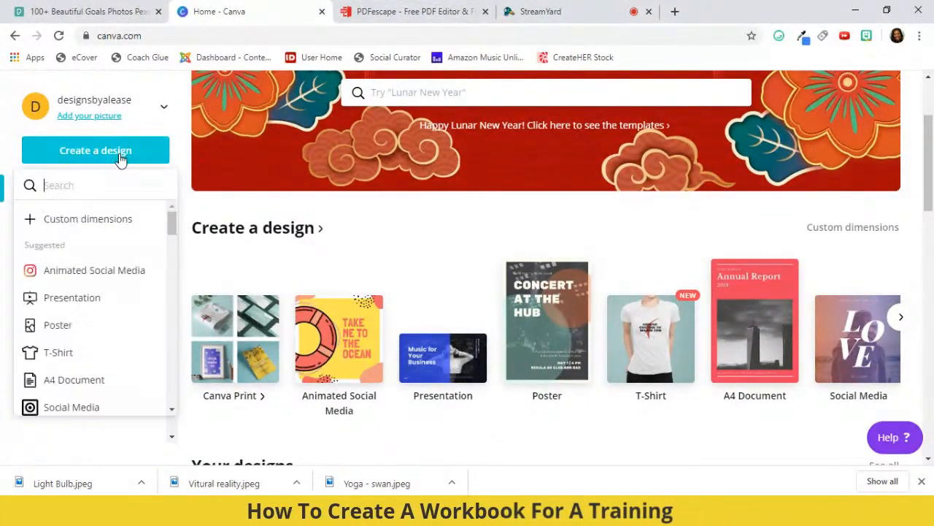
click(93, 222)
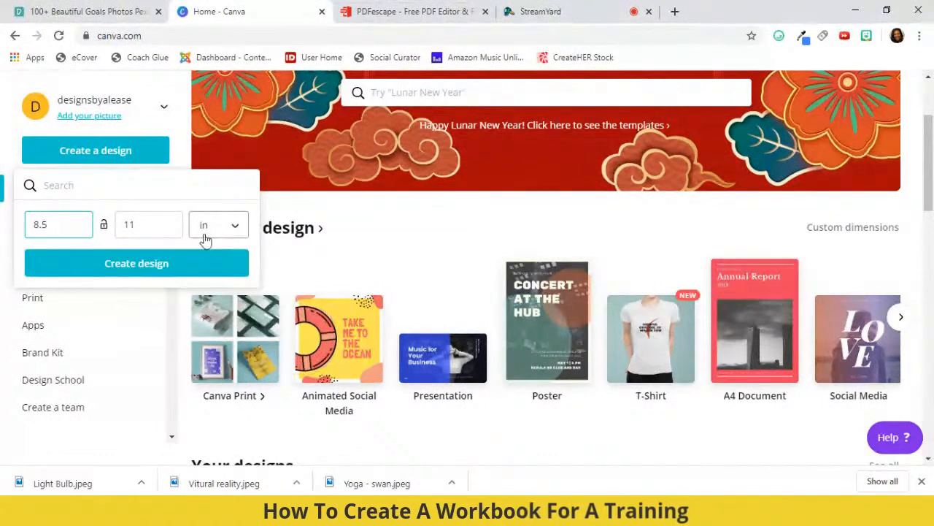
Step: Try pixels as the unit for the custom dimensions and return to inches
click(239, 234)
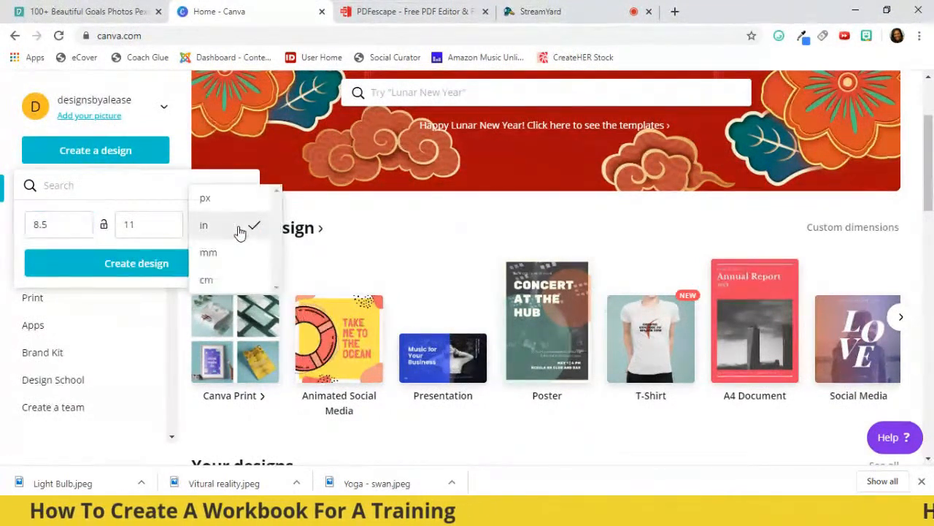
click(225, 208)
click(236, 233)
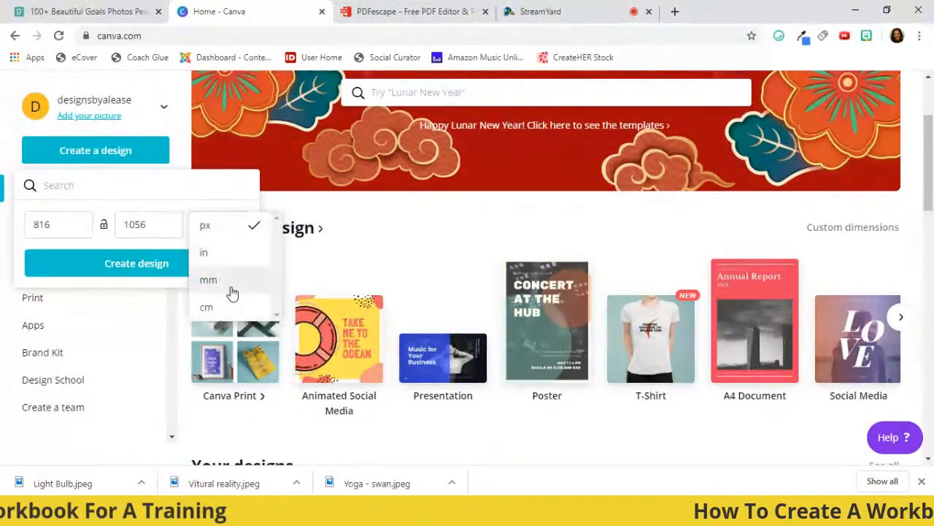
click(216, 214)
click(240, 229)
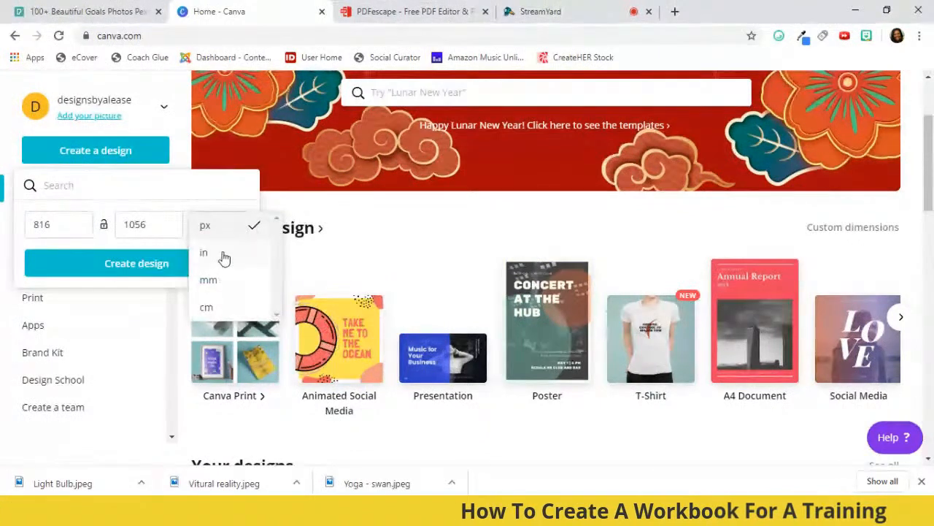
click(215, 254)
Step: Enter a width of 8.5 in and a height of 11 in and create the design
drag(71, 225, 3, 228)
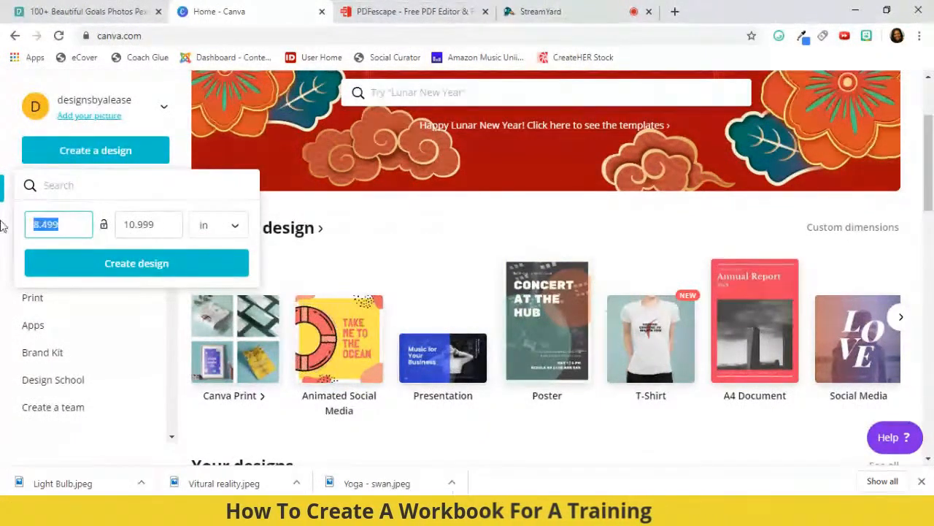
text(8.5)
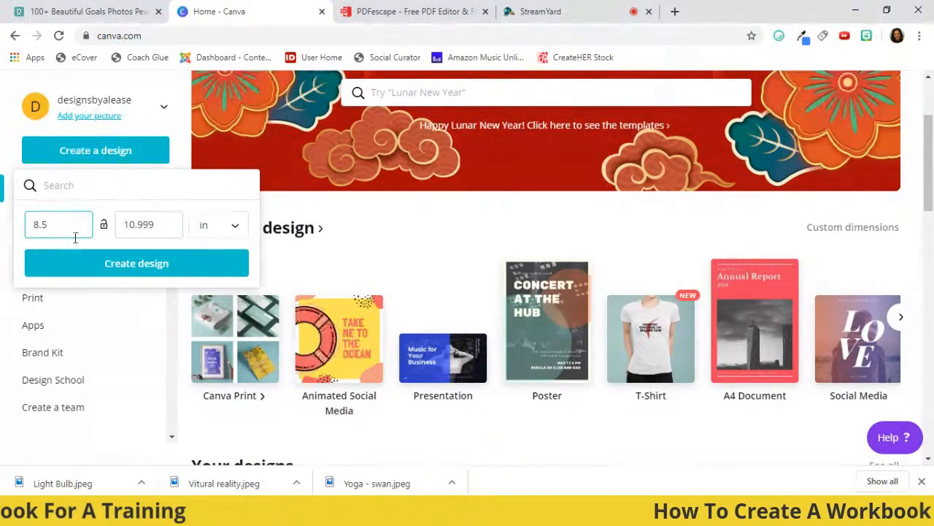
text(11)
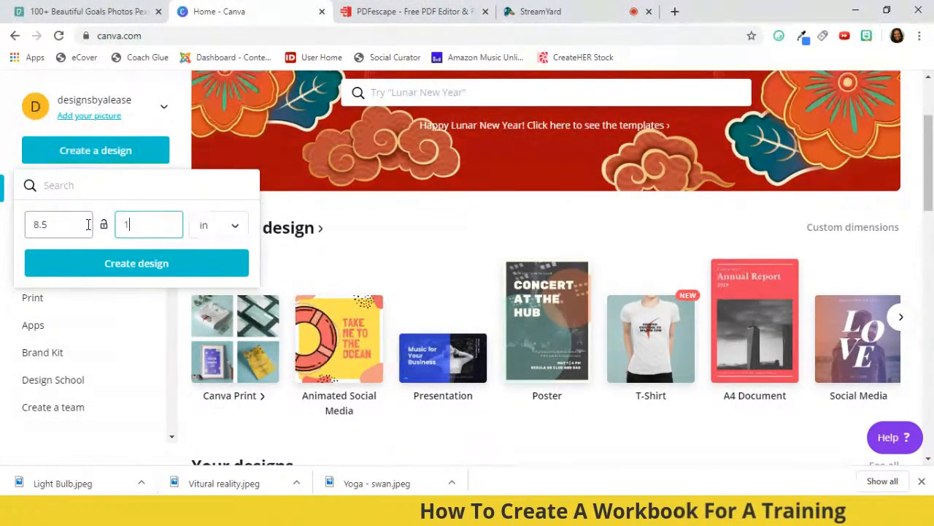
click(115, 270)
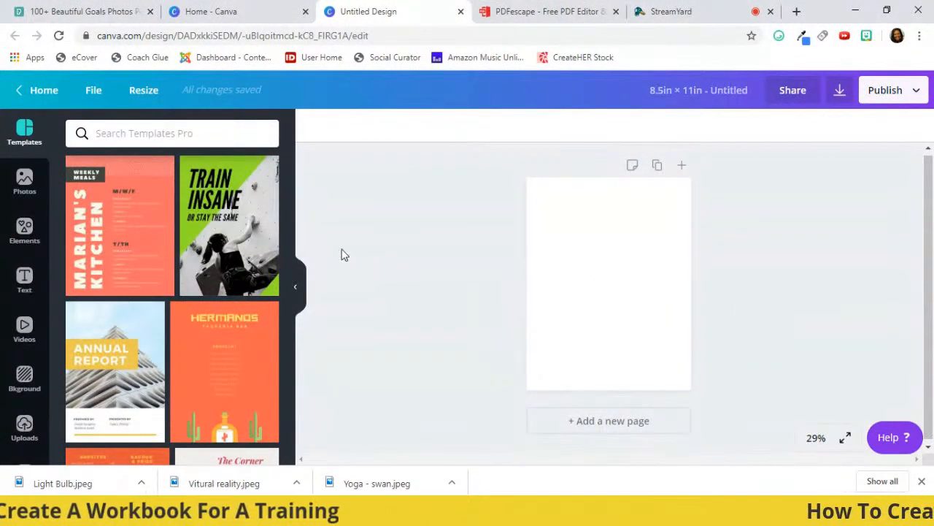
Step: Browse the template gallery and apply the "Train Insane or Stay the Same" template to the blank page
scroll(180, 245, down, 5)
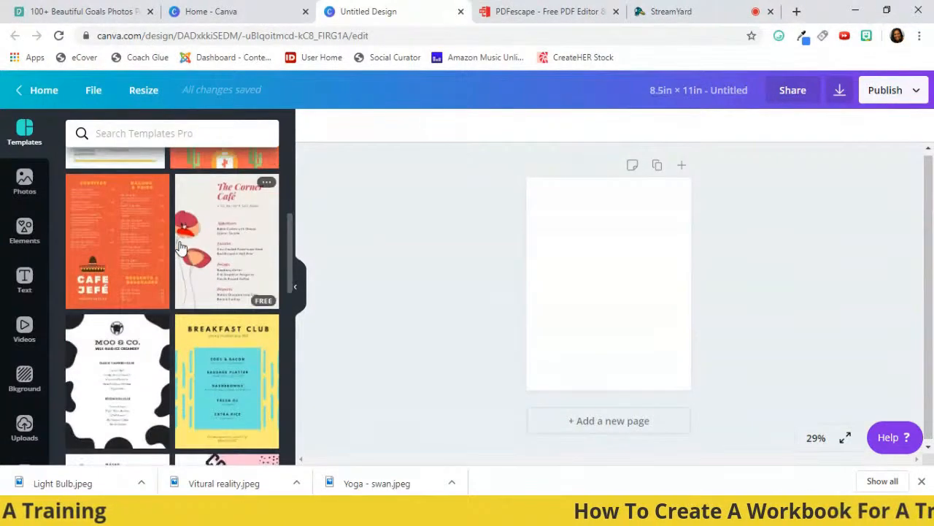
scroll(179, 247, down, 3)
scroll(180, 248, up, 8)
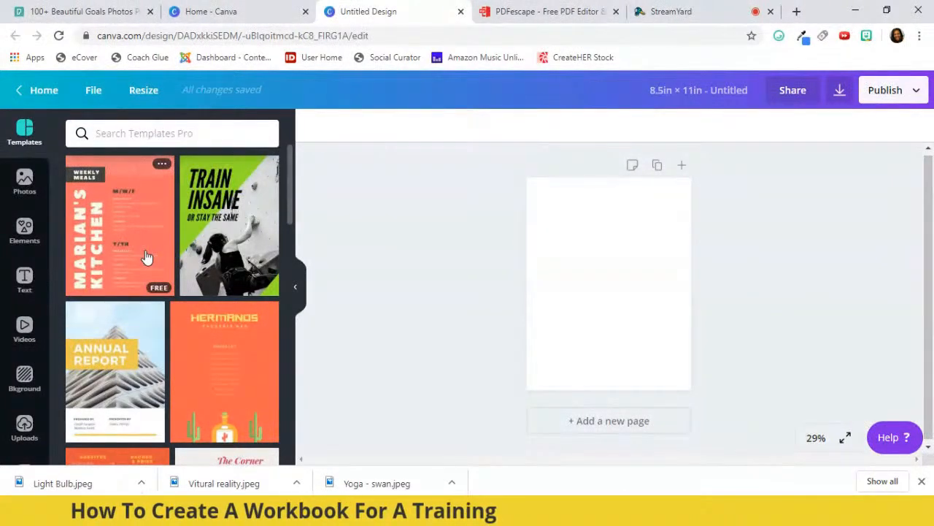
click(199, 215)
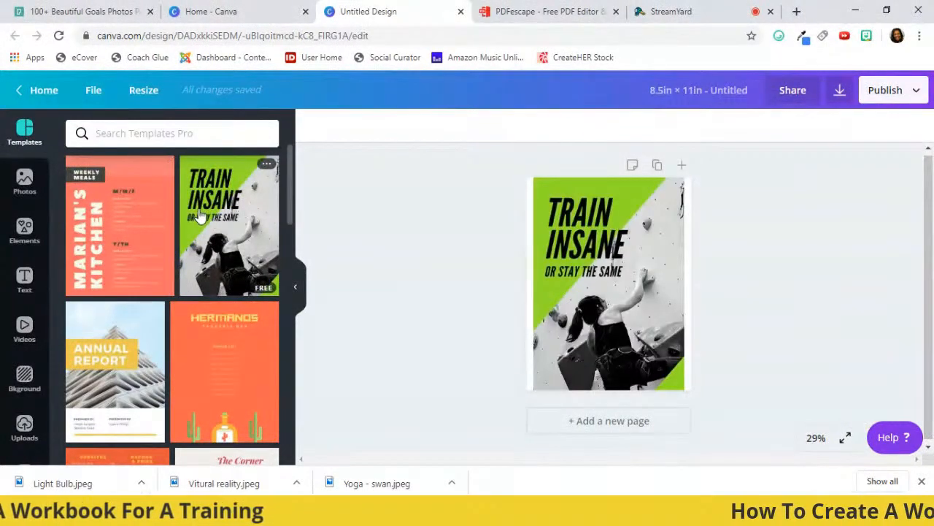
click(208, 214)
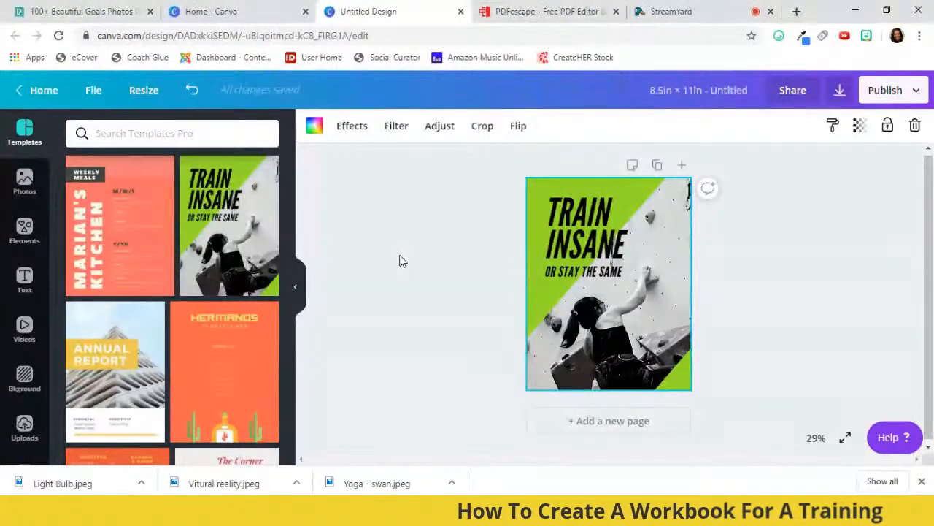
Step: Recolor the large green shape behind the cover title with the yellow brand color
click(621, 186)
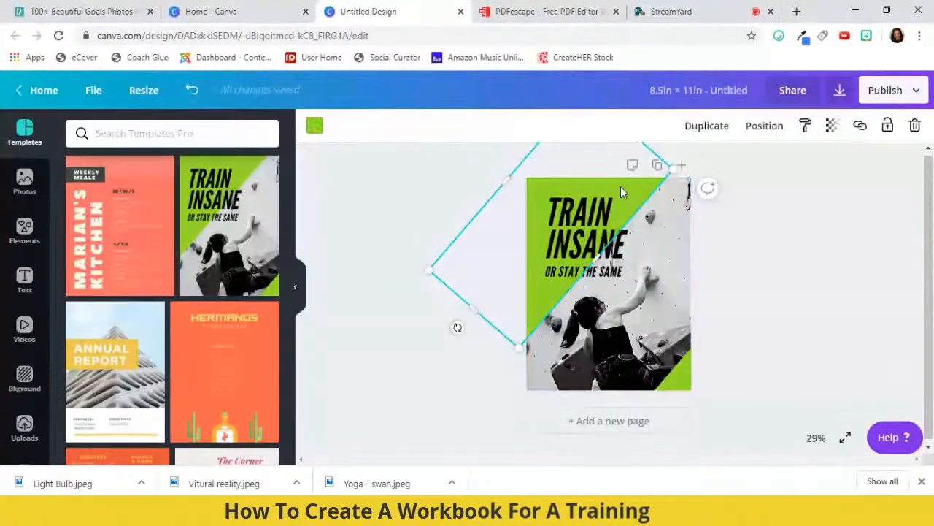
click(314, 126)
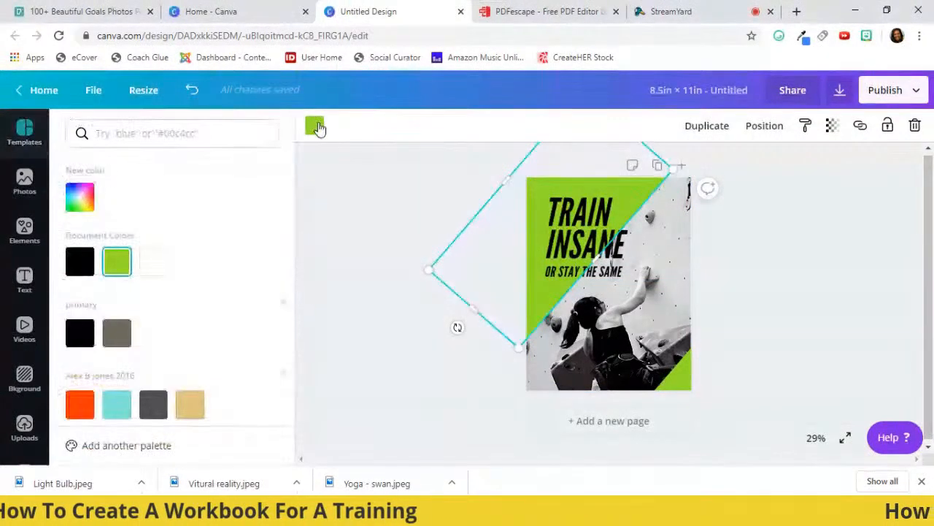
scroll(109, 355, down, 3)
click(73, 282)
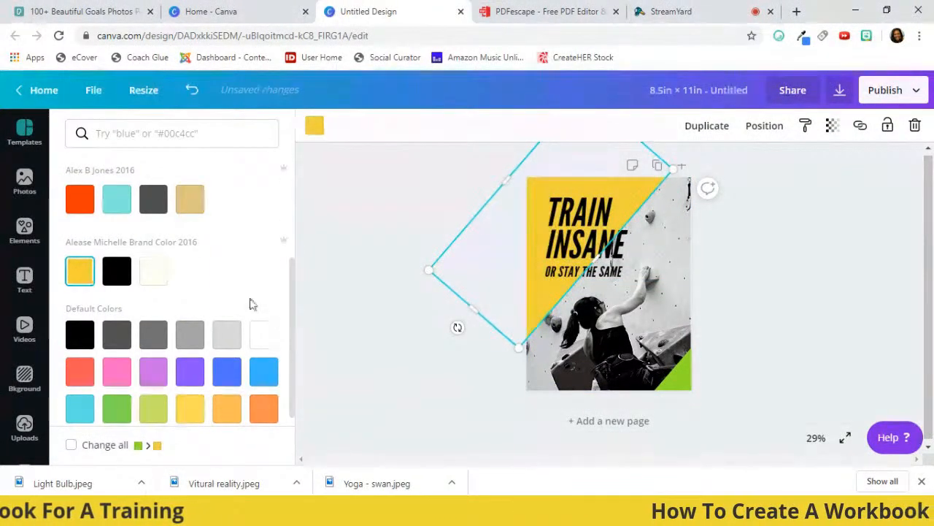
click(365, 229)
Step: Recolor the small green corner shape at the cover's lower right with the same yellow
click(685, 380)
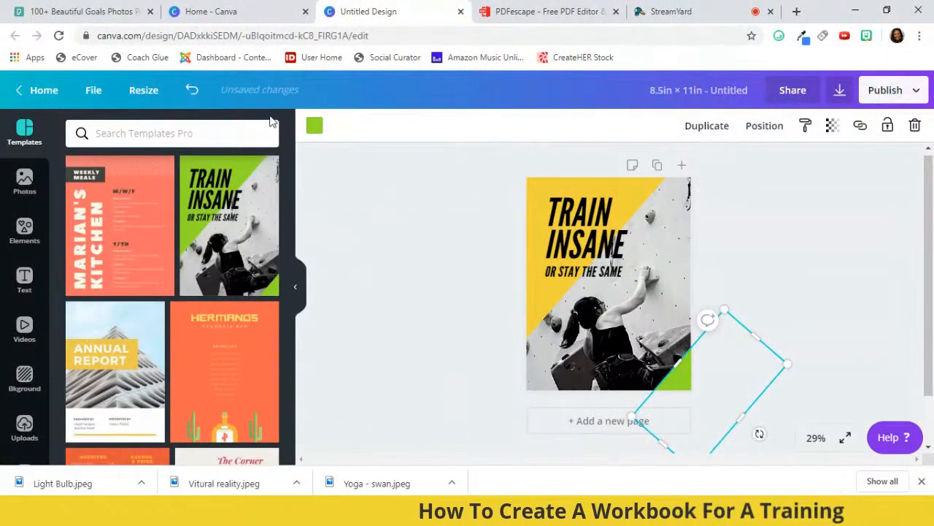
click(314, 126)
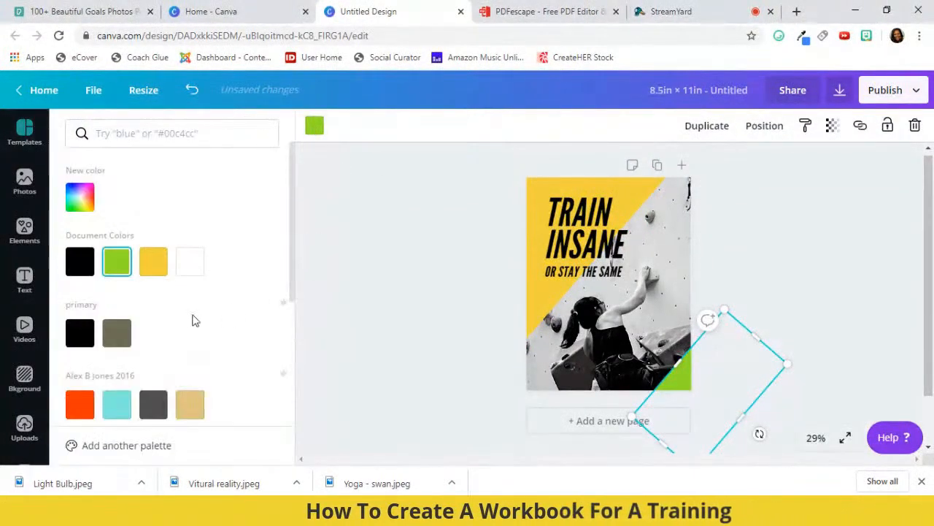
click(152, 265)
scroll(163, 322, down, 3)
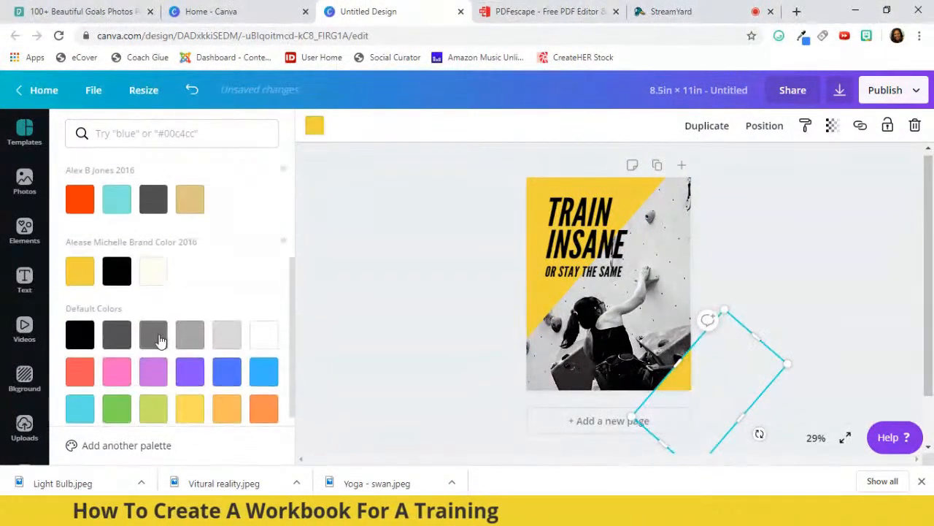
click(420, 257)
Step: Move the "Train Insane" title block slightly up and left on the cover and deselect everything
click(575, 241)
mouse_move(574, 240)
mouse_down()
mouse_move(558, 236)
mouse_move(568, 234)
mouse_up()
click(509, 300)
click(597, 352)
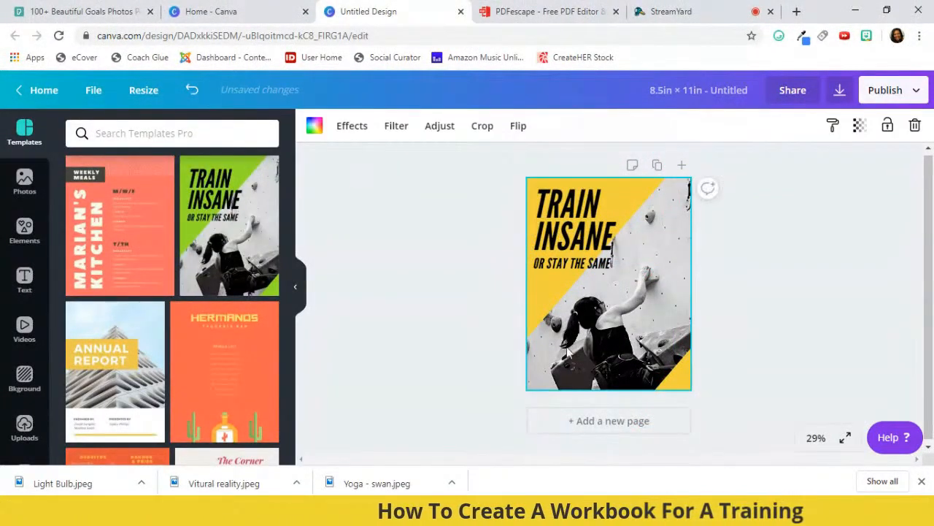
click(435, 315)
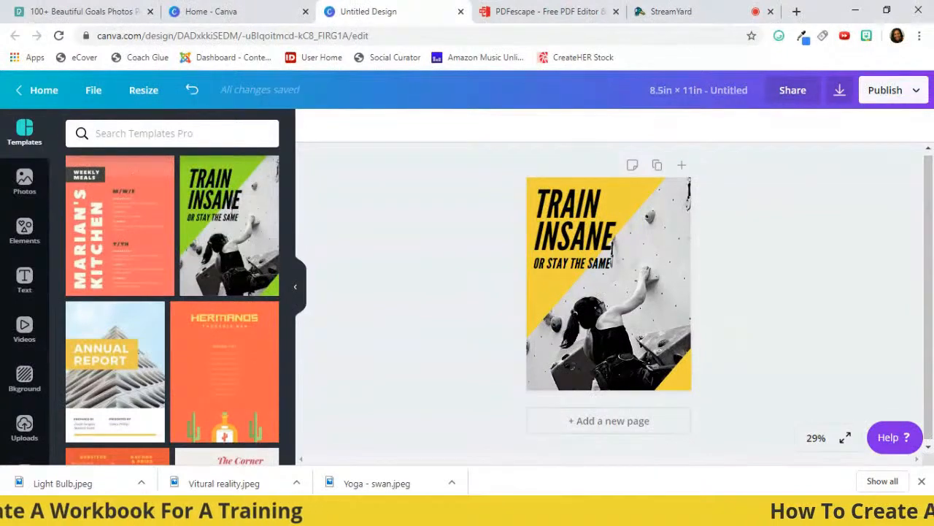
Step: Switch back to the Document1 workbook in Word
click(381, 470)
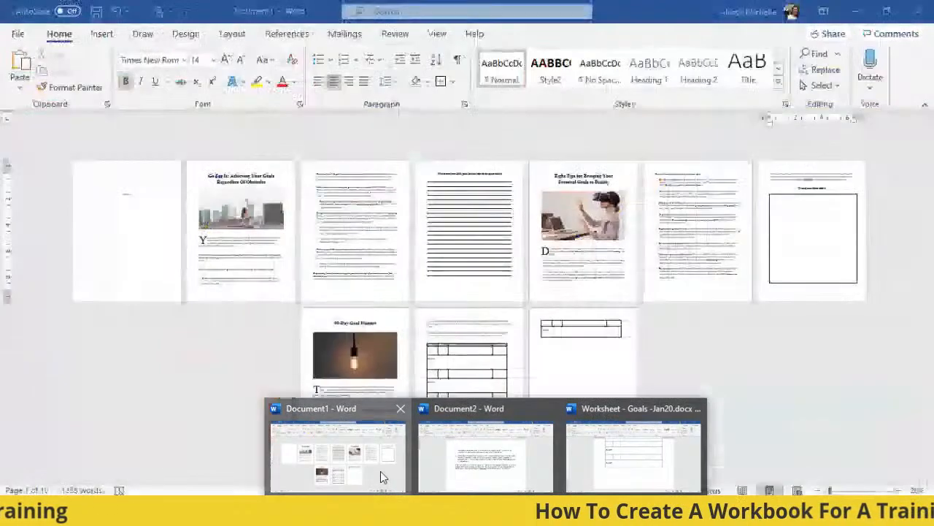
Step: Delete the "Cover page" placeholder text from the workbook's first page
click(154, 241)
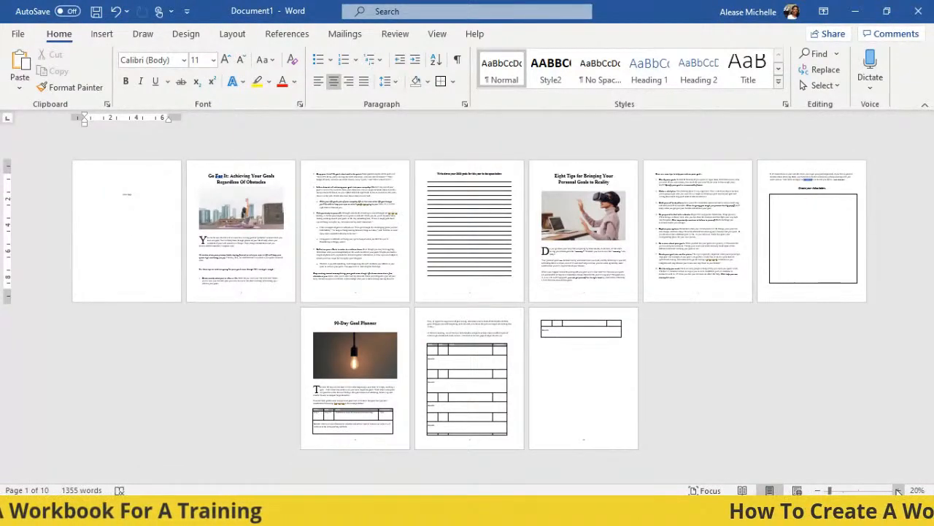
click(898, 490)
click(898, 490)
click(898, 490)
scroll(460, 433, up, 2)
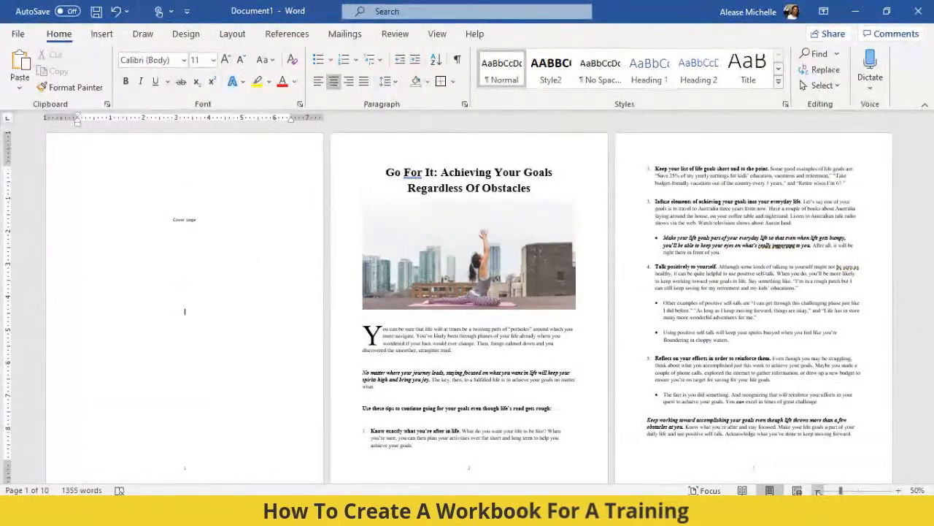
scroll(624, 419, up, 3)
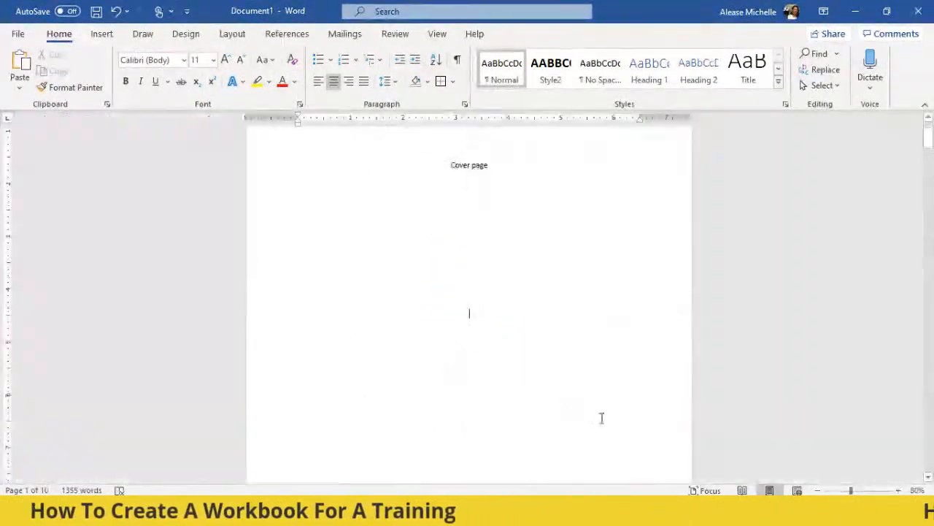
scroll(576, 407, up, 3)
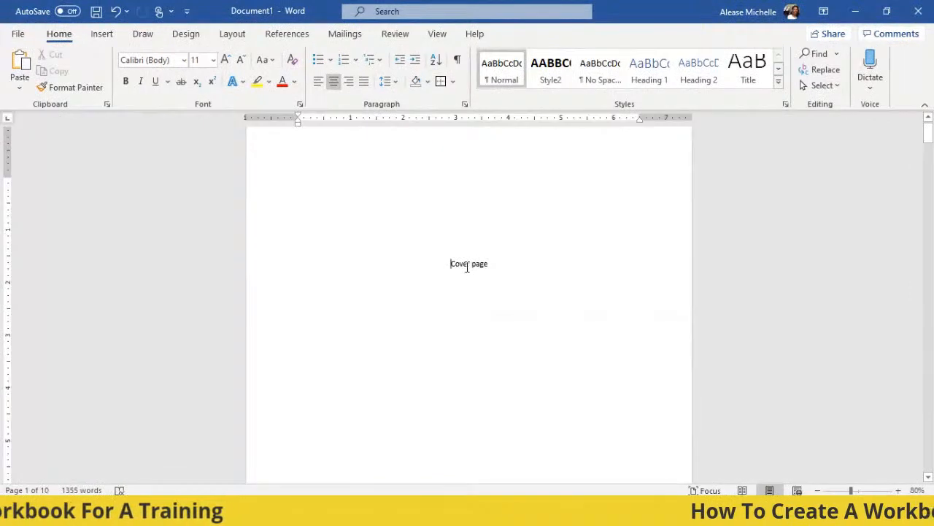
click(514, 270)
click(438, 266)
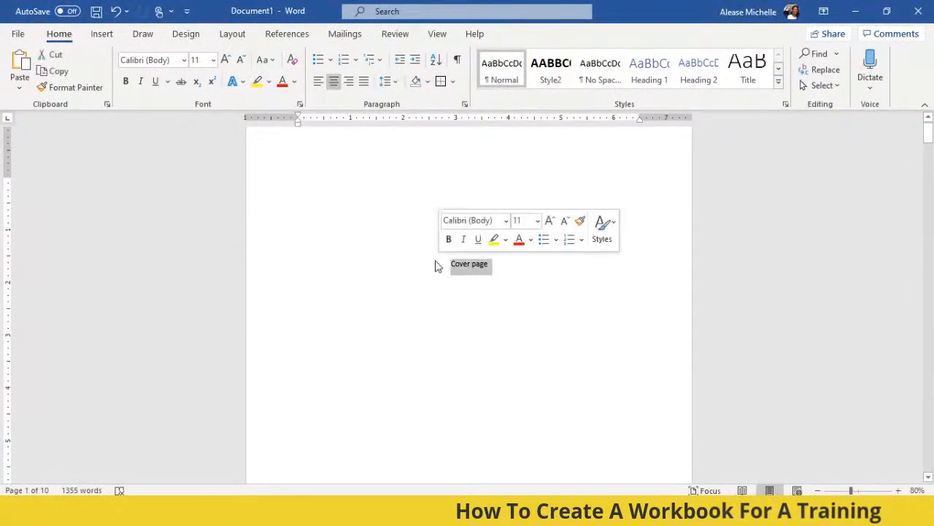
key(Delete)
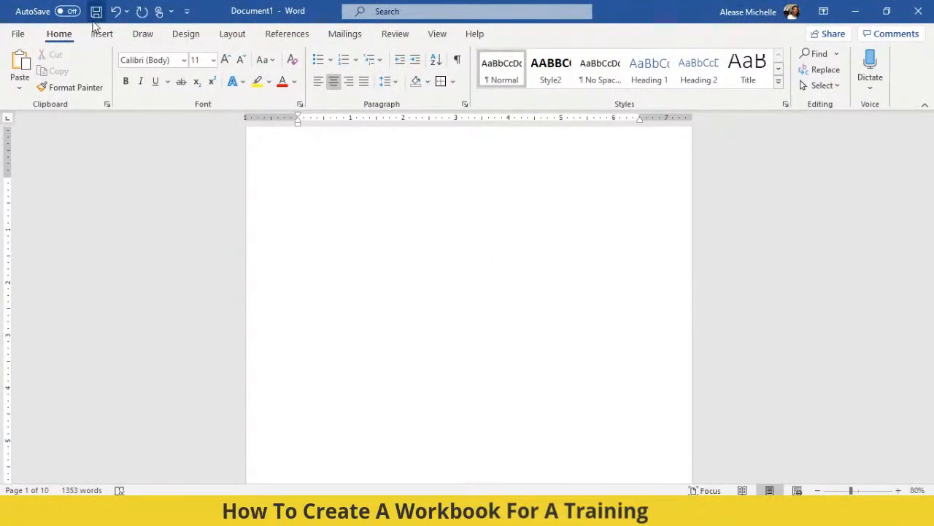
Step: Set the document's zoom level to 92%
click(819, 491)
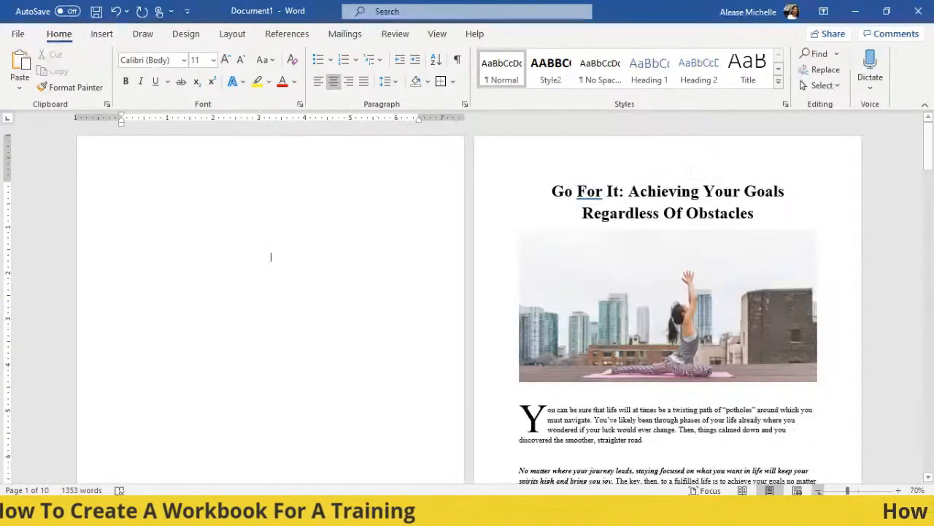
click(899, 490)
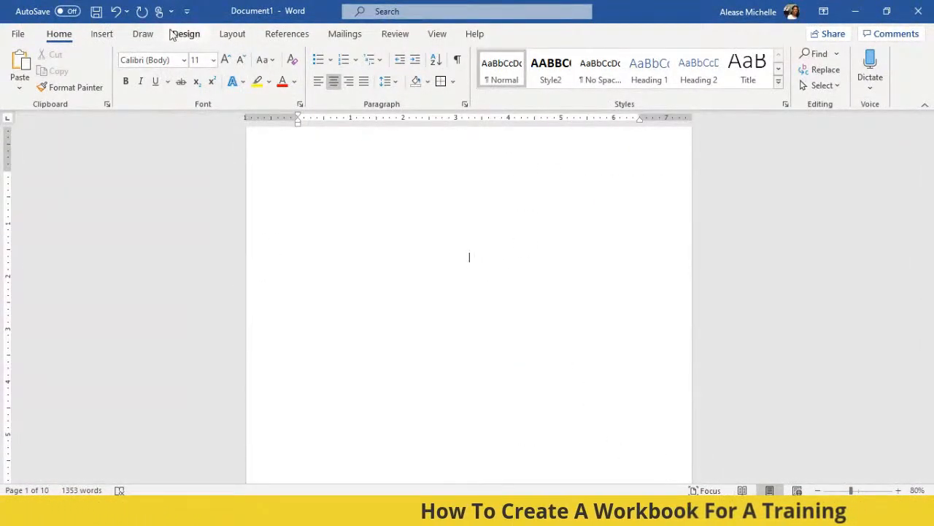
click(438, 34)
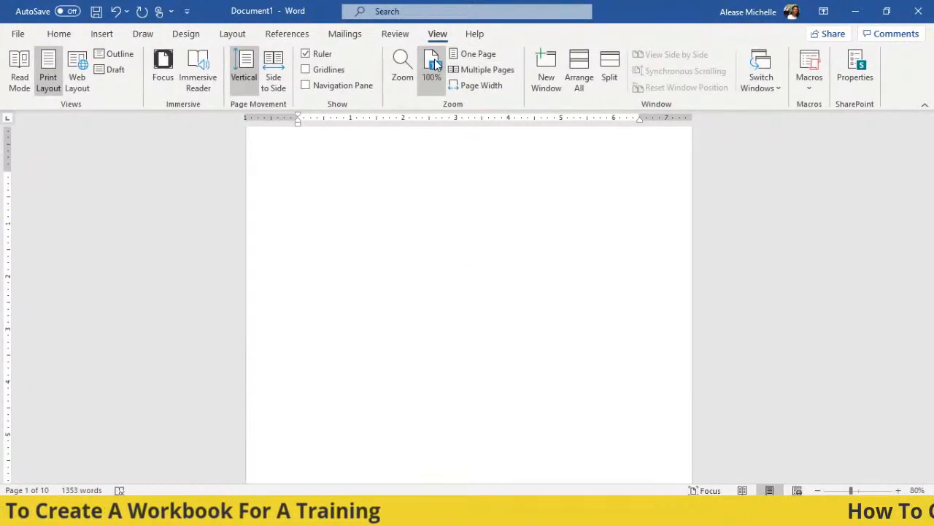
click(435, 67)
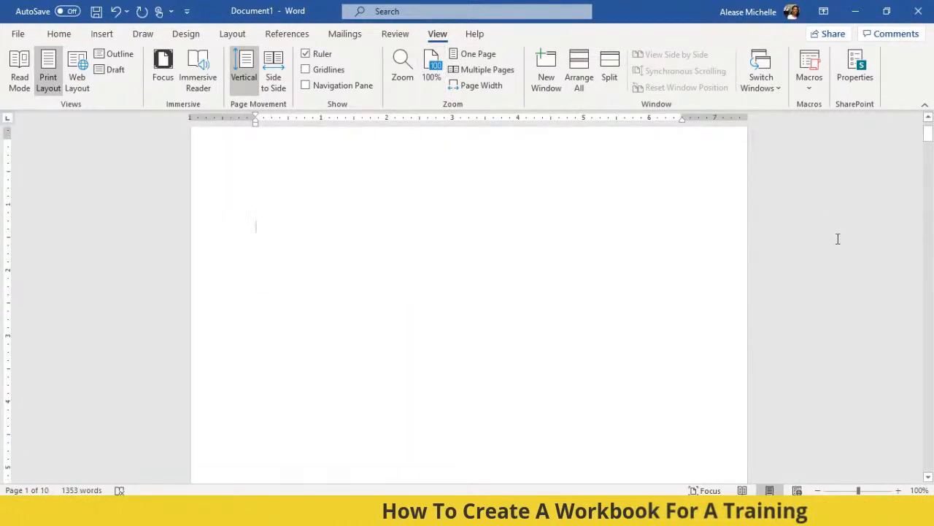
click(406, 65)
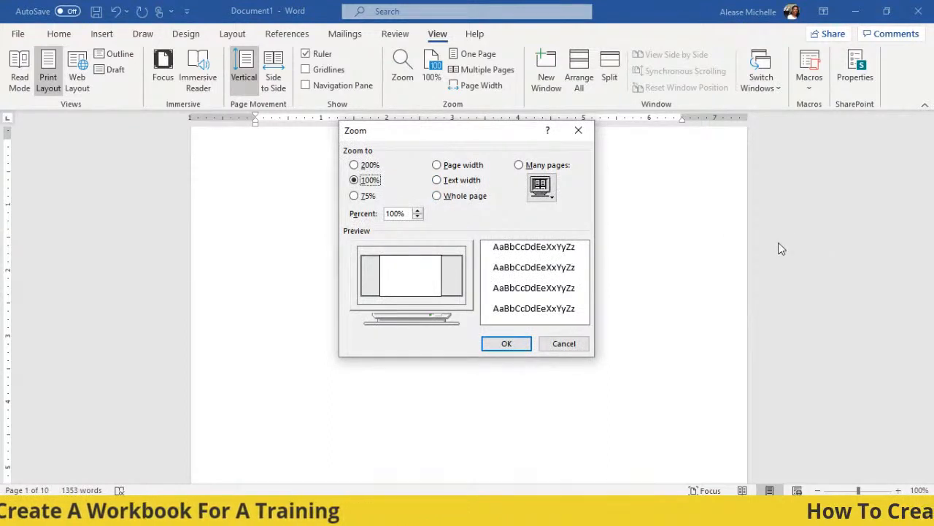
click(418, 217)
click(417, 217)
click(418, 217)
click(417, 217)
click(418, 217)
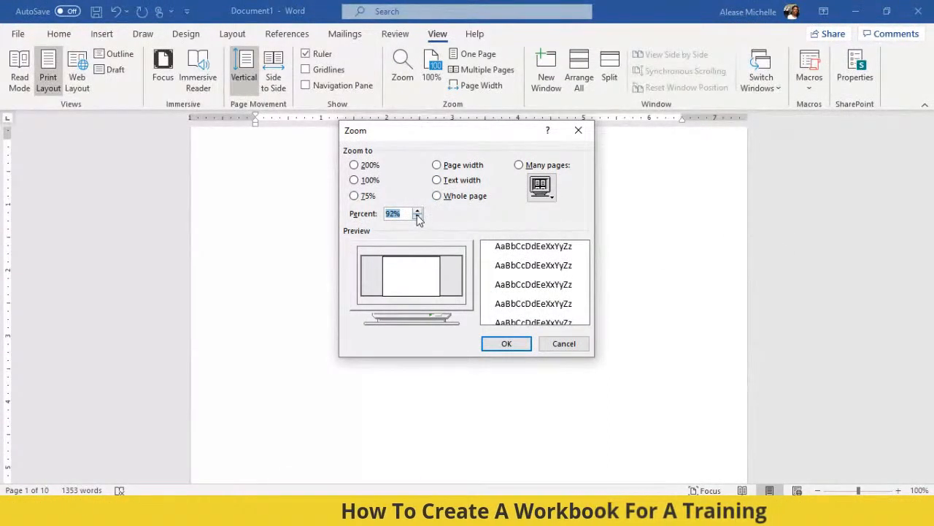
click(501, 349)
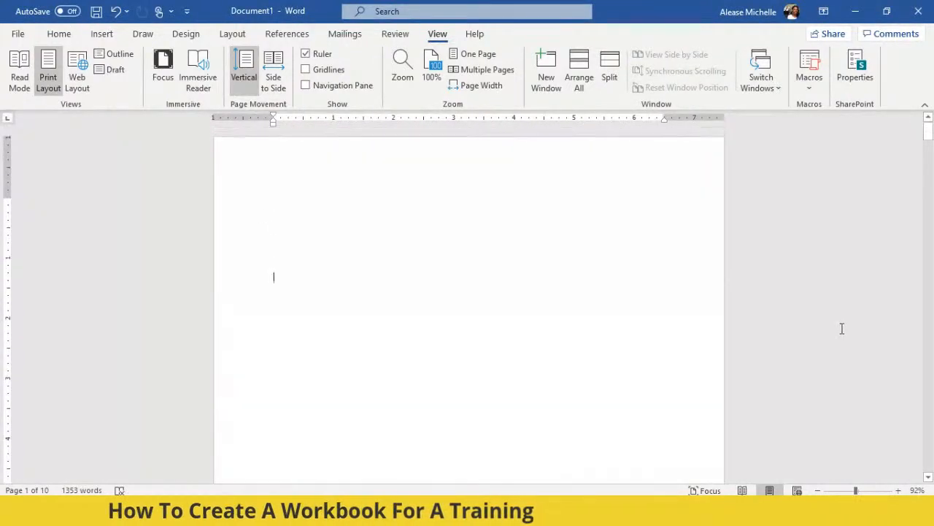
click(103, 33)
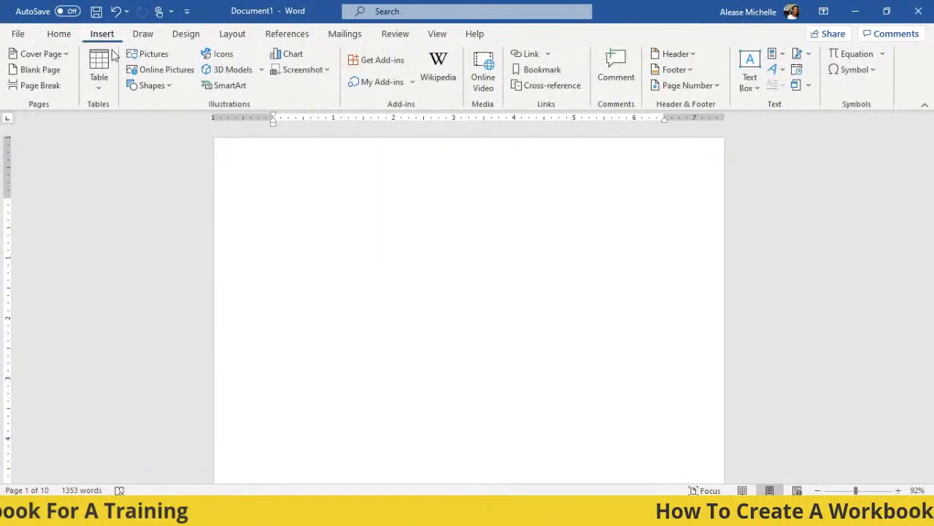
click(154, 56)
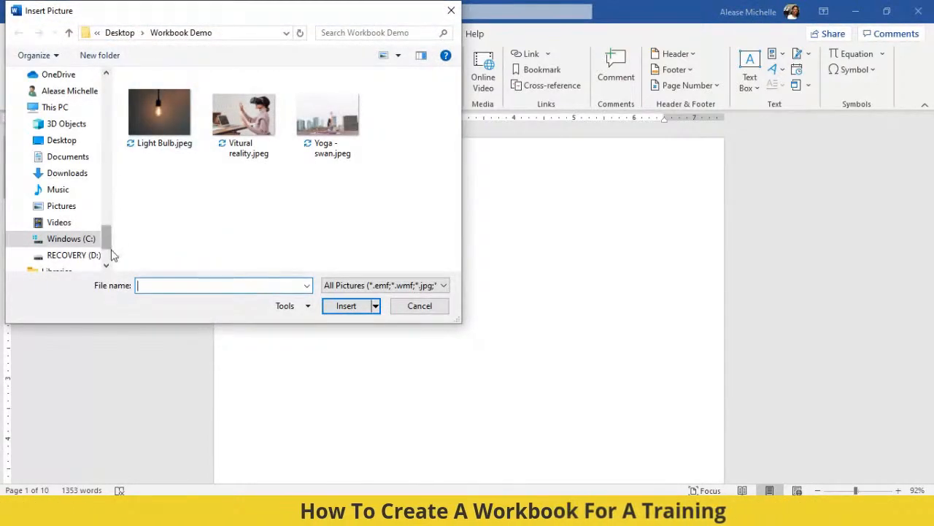
click(126, 34)
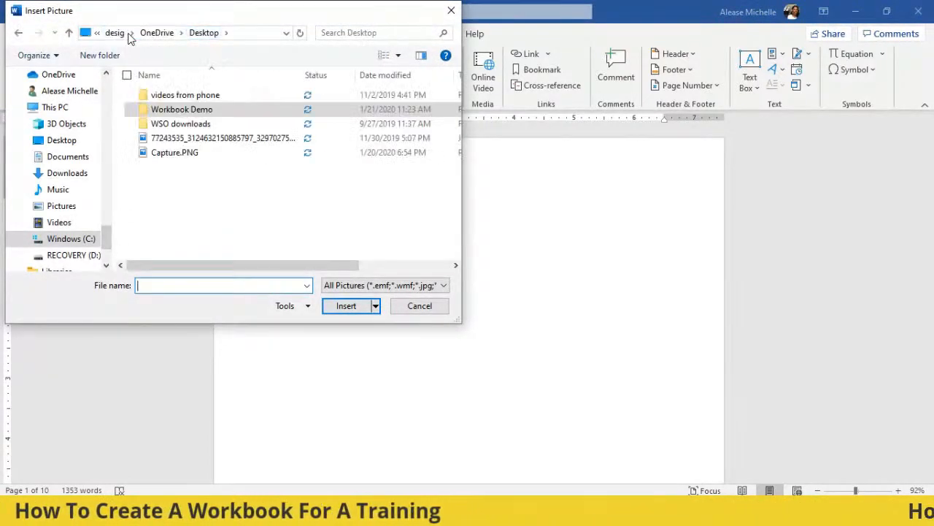
double_click(198, 109)
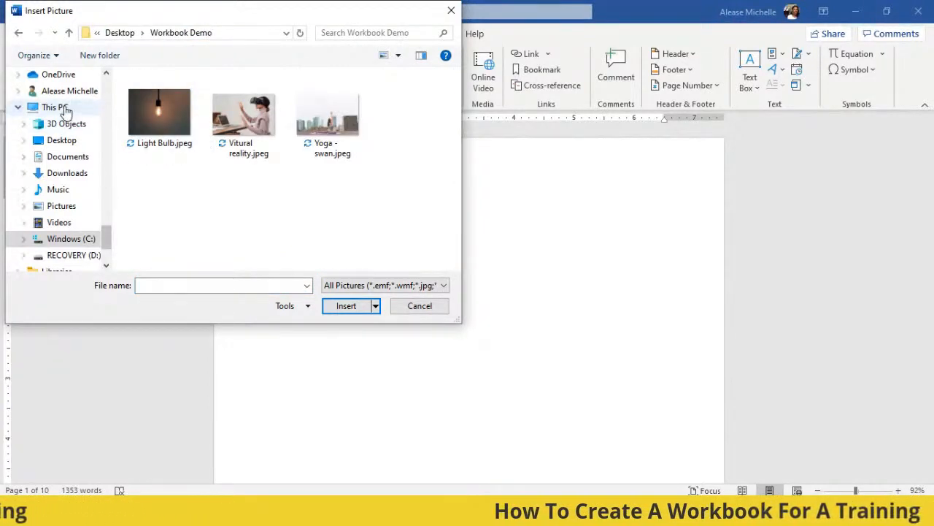
click(120, 33)
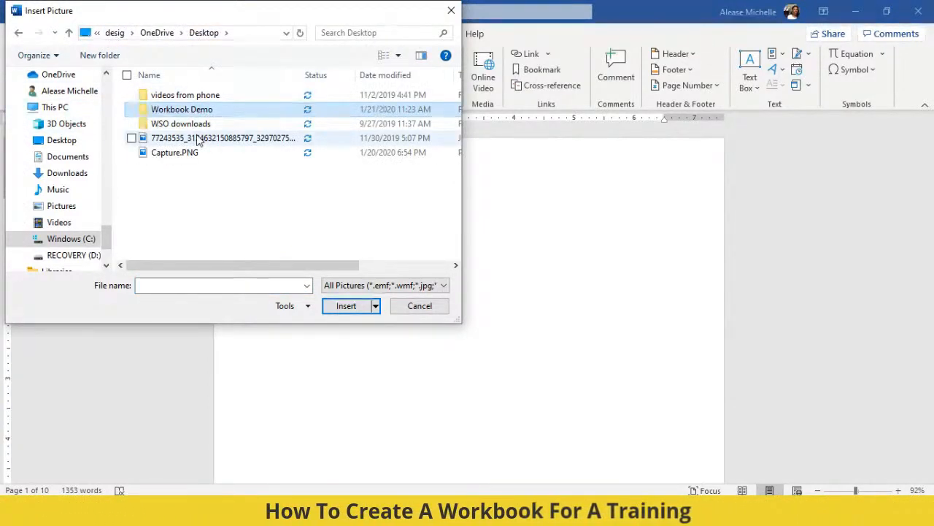
click(399, 57)
click(449, 15)
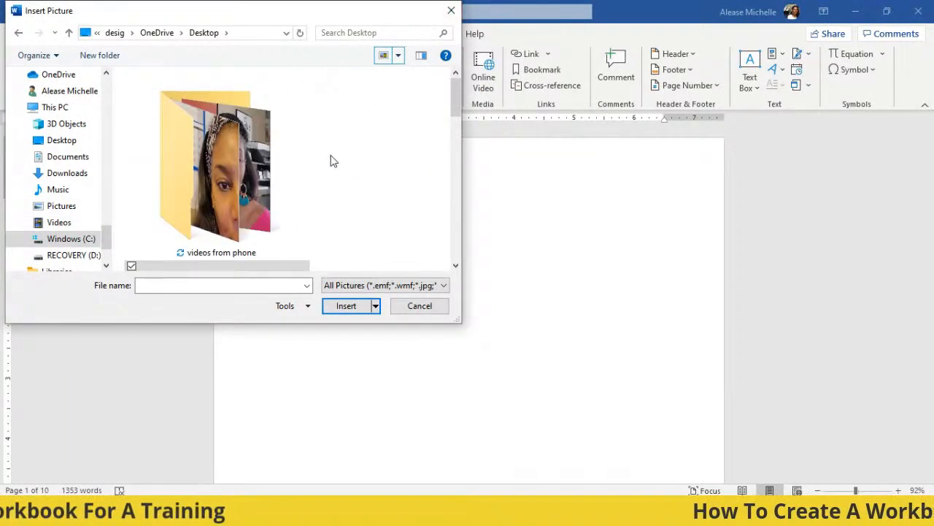
scroll(330, 156, down, 3)
scroll(330, 155, down, 3)
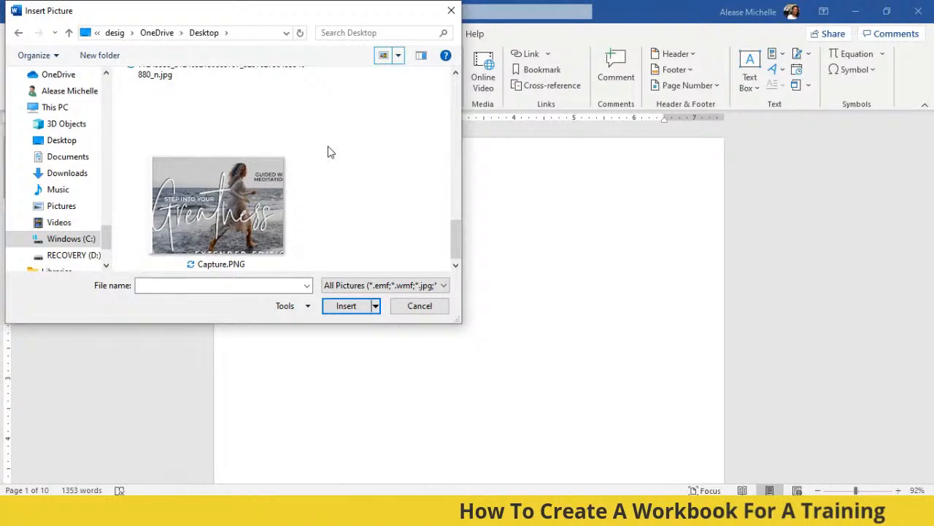
scroll(330, 150, up, 3)
scroll(332, 148, up, 3)
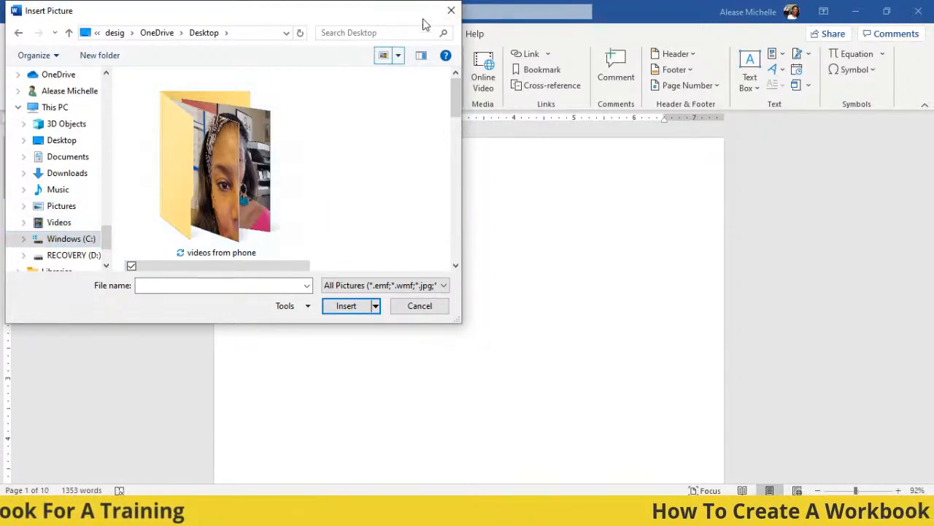
click(451, 14)
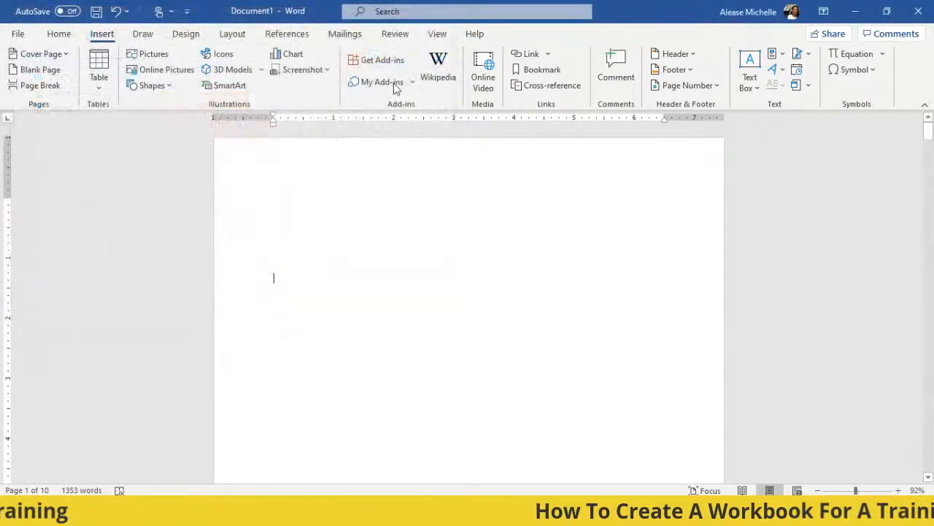
Step: Minimize the open windows and check the Workbook Demo folder on the desktop for the cover image, closing the folder when done
click(858, 13)
click(859, 14)
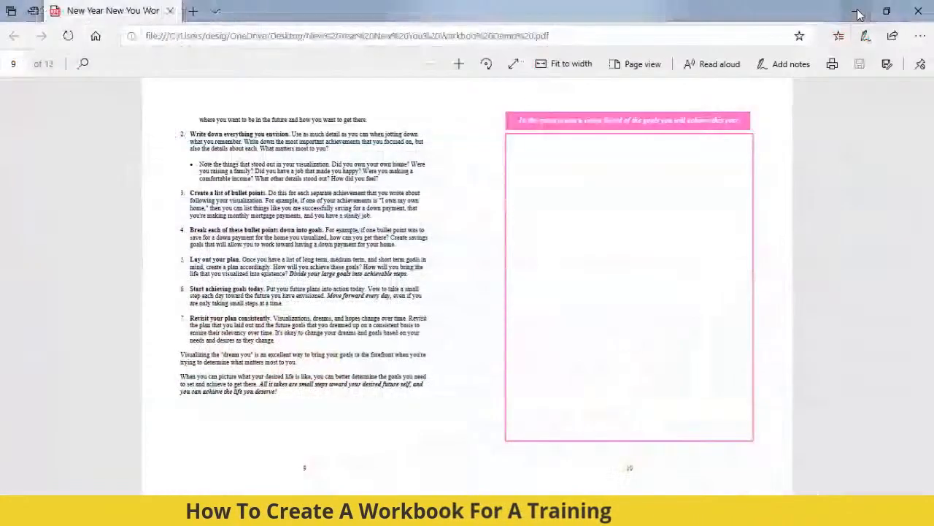
click(858, 14)
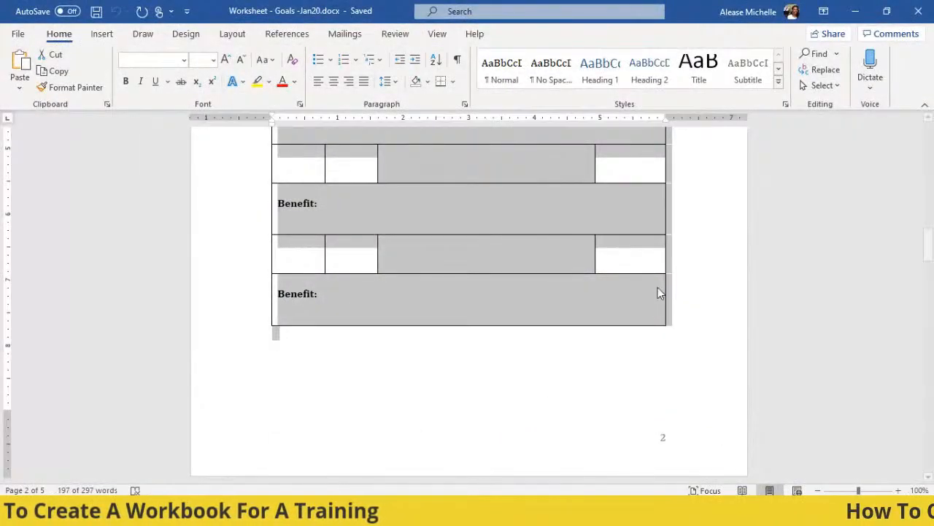
click(859, 14)
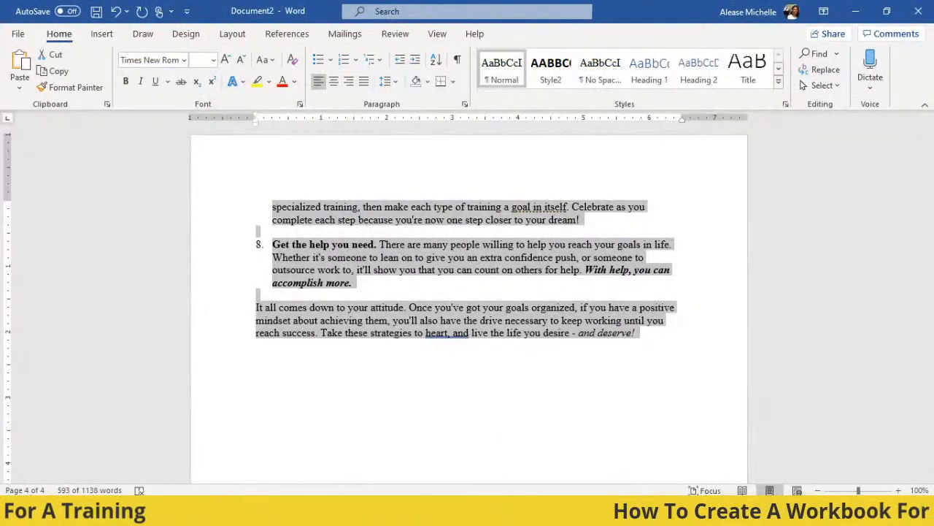
click(857, 12)
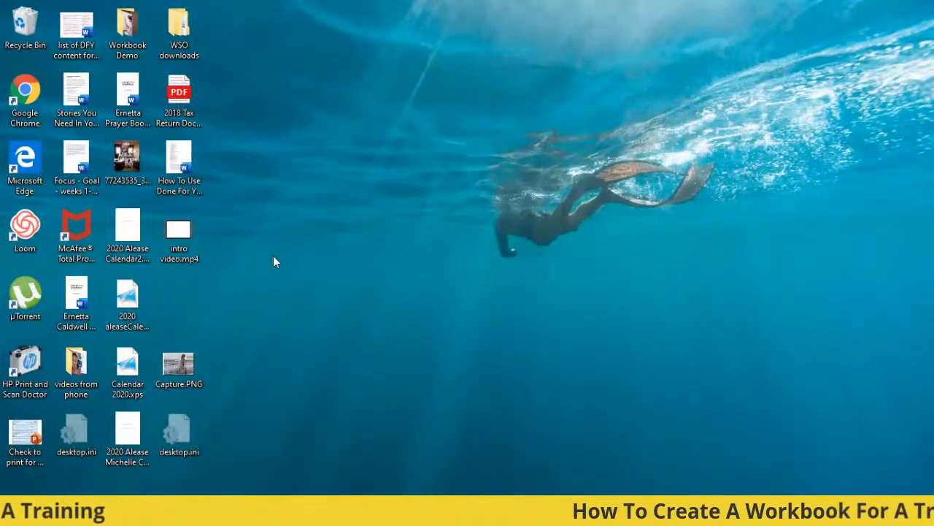
double_click(128, 30)
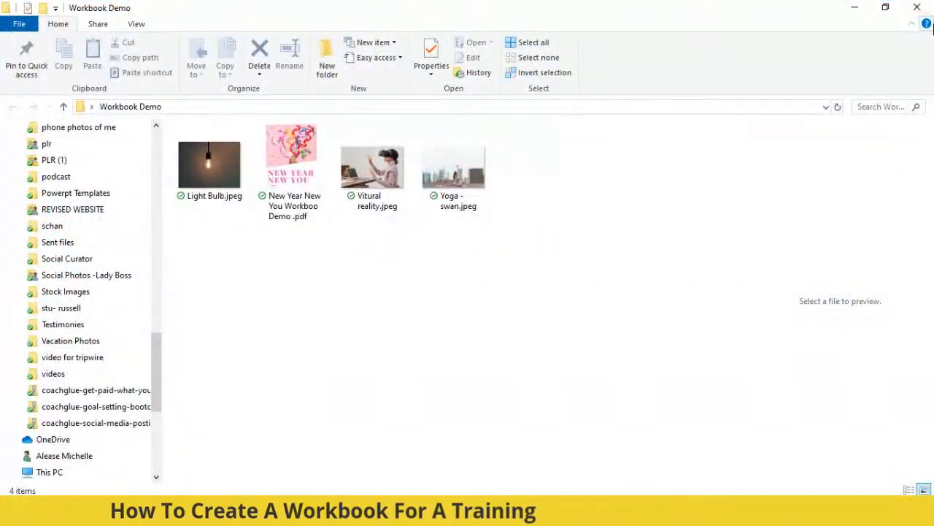
click(923, 11)
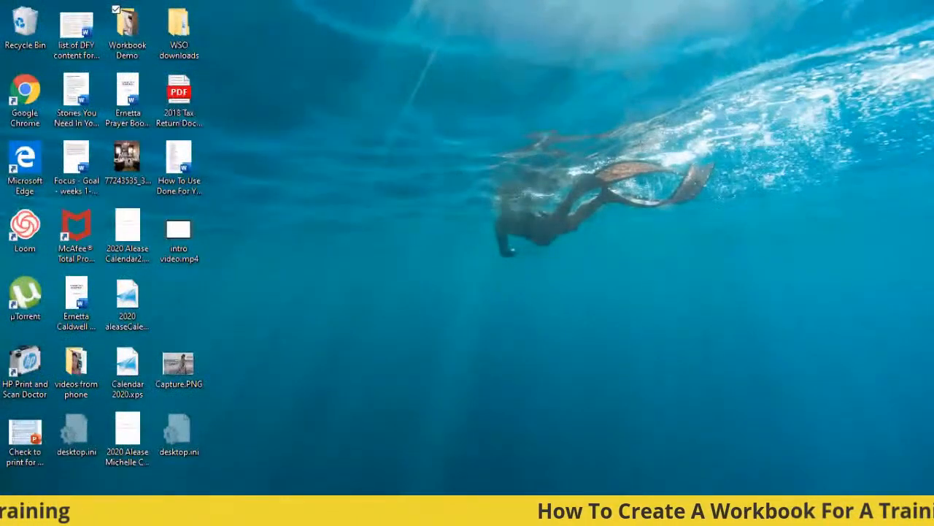
Step: Return to Document1 in Word and insert the pink "New Year New You" cover picture from the Downloads folder at the workbook's start
mouse_move(464, 483)
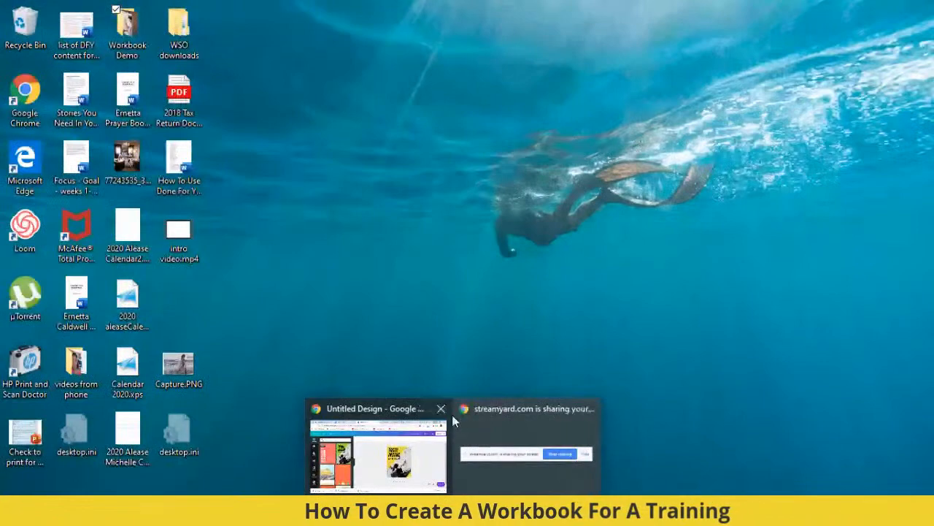
mouse_move(397, 416)
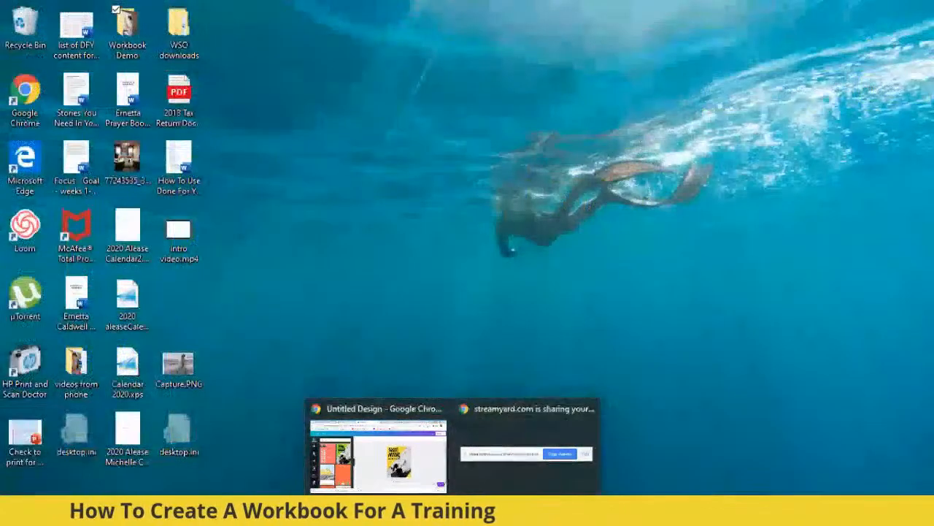
mouse_move(478, 508)
click(360, 439)
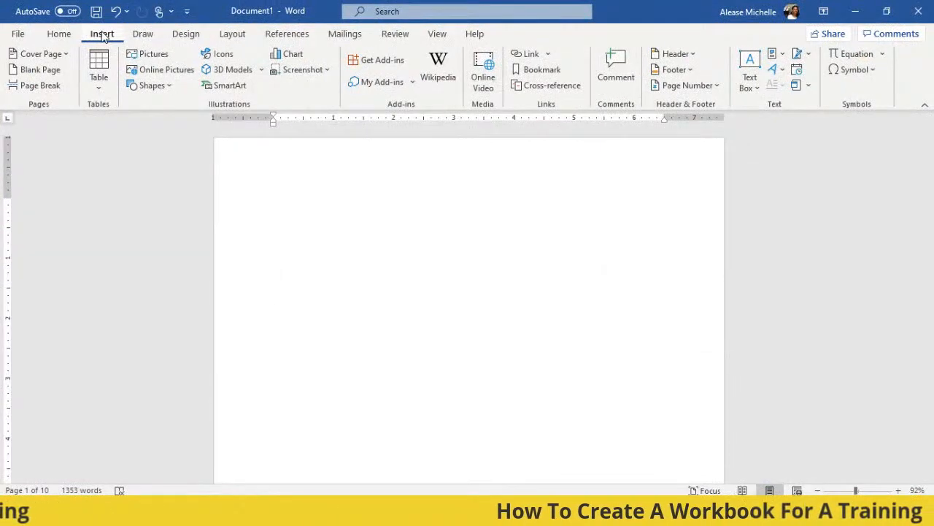
click(152, 56)
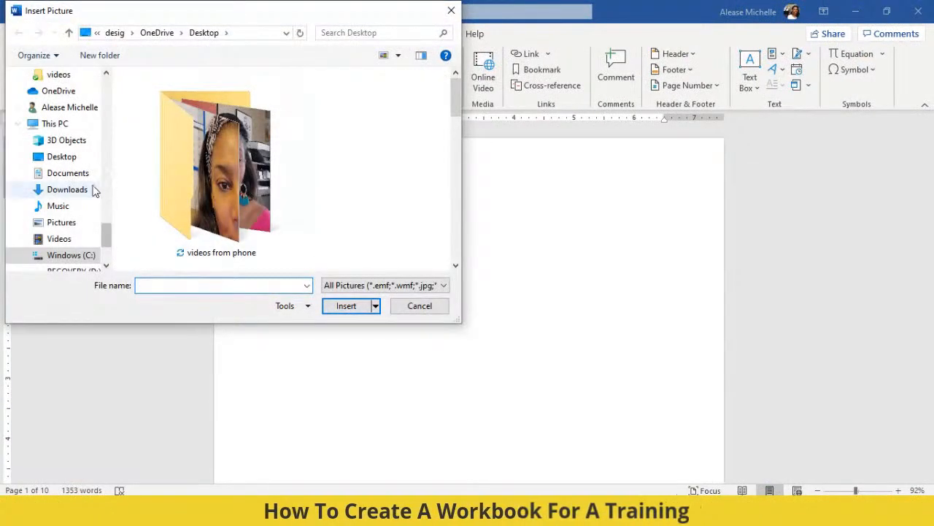
click(67, 189)
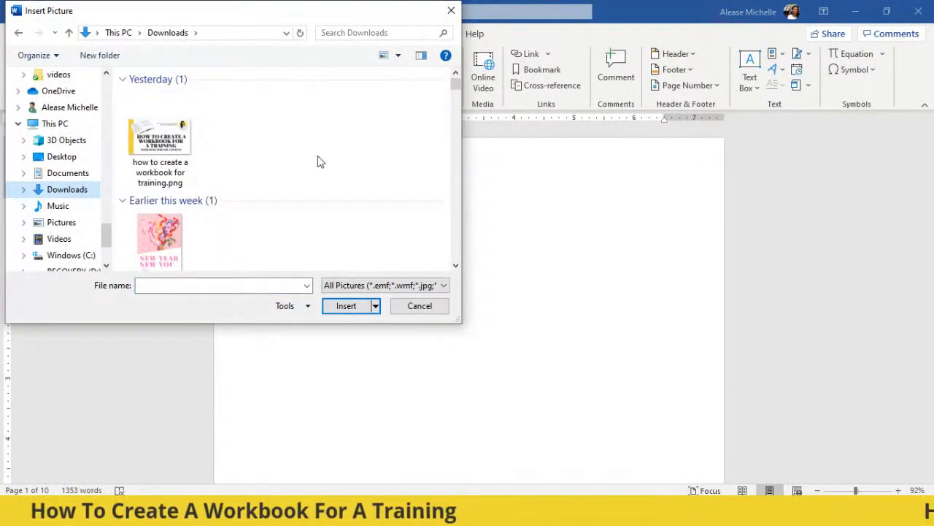
click(159, 234)
click(343, 306)
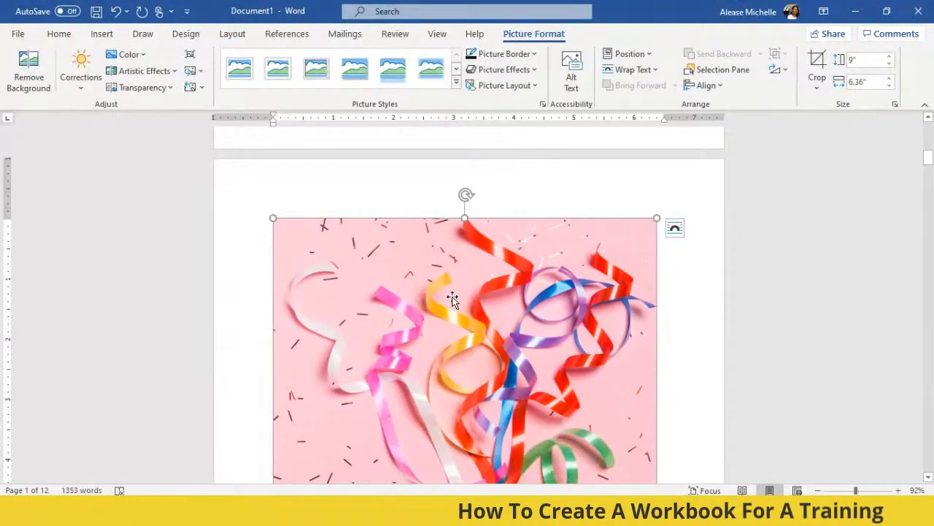
scroll(441, 298, up, 5)
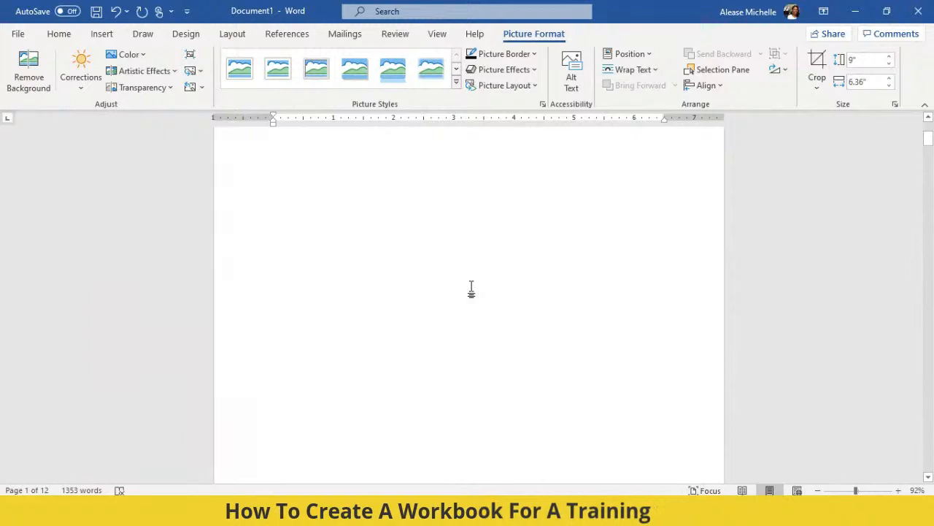
Step: Set the text wrapping of the "New Year New You" cover picture to In Front of Text
scroll(472, 291, down, 5)
click(818, 490)
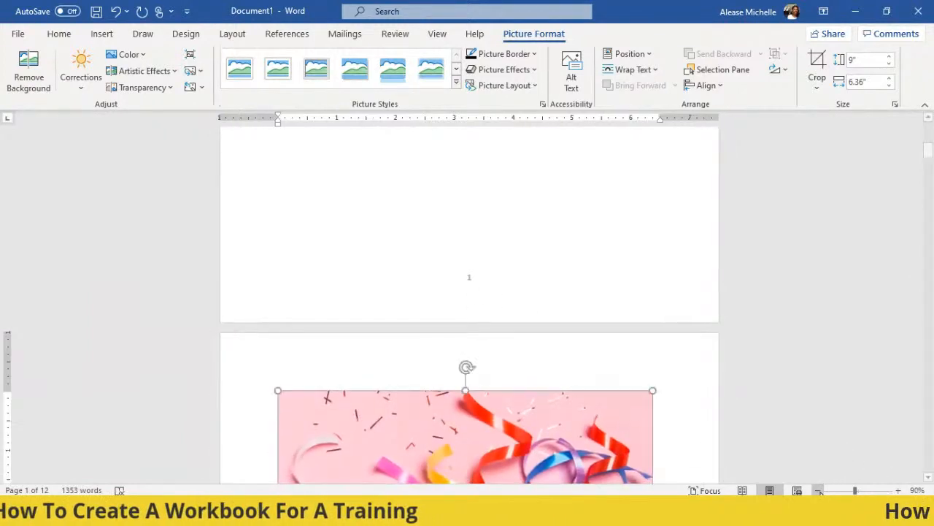
click(818, 489)
click(819, 490)
click(818, 490)
click(819, 490)
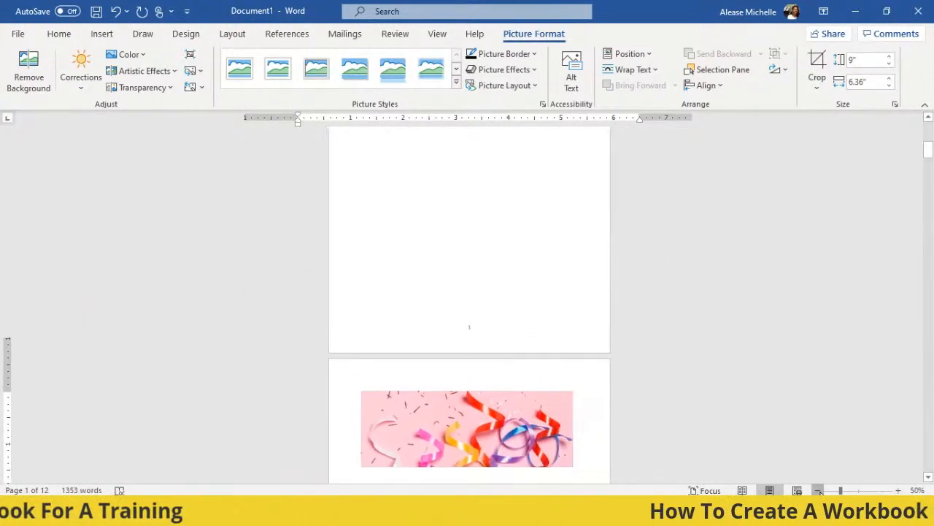
click(819, 490)
click(819, 490)
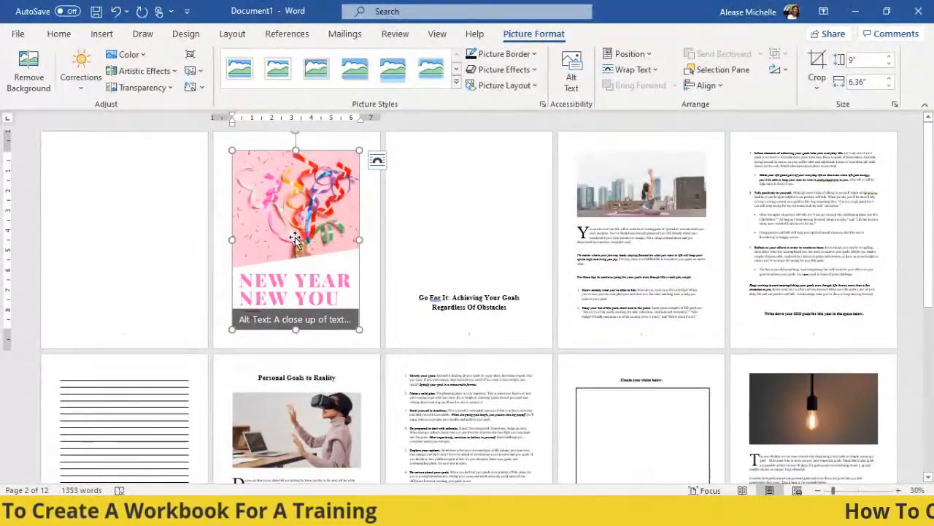
click(623, 71)
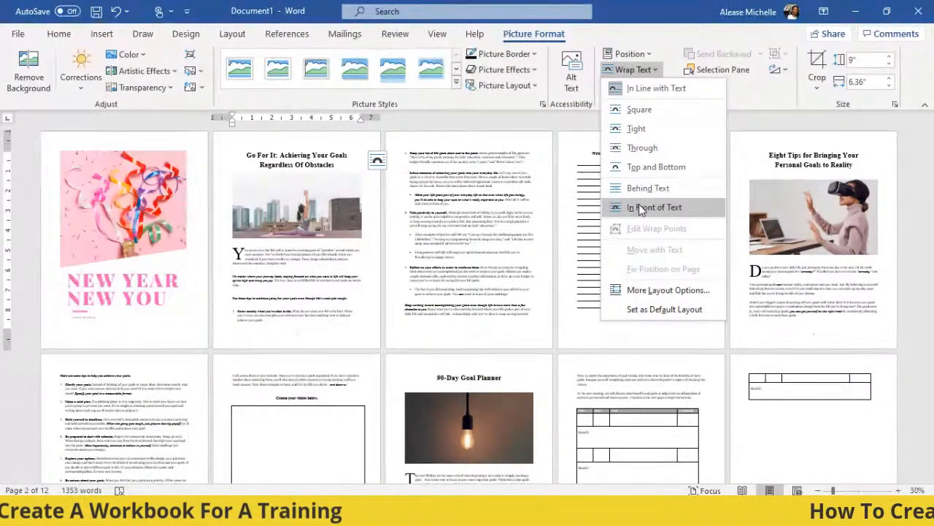
click(639, 207)
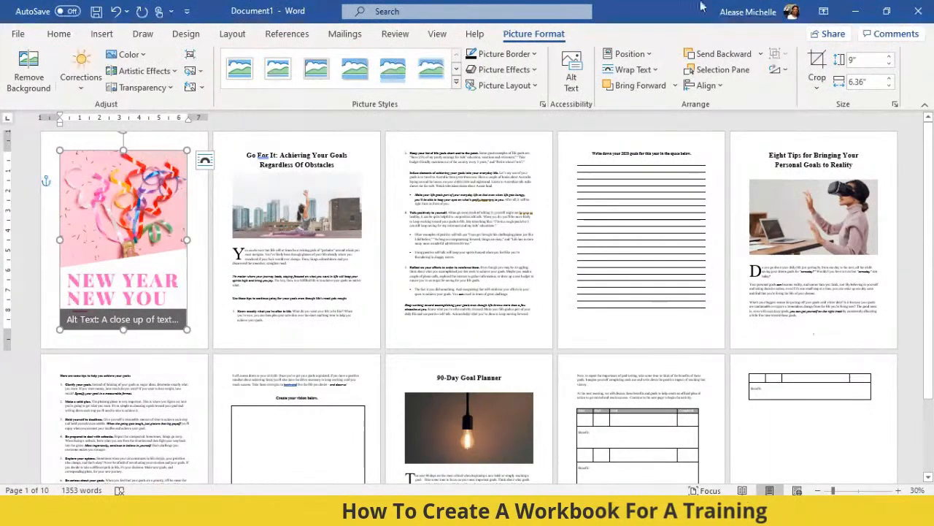
click(632, 69)
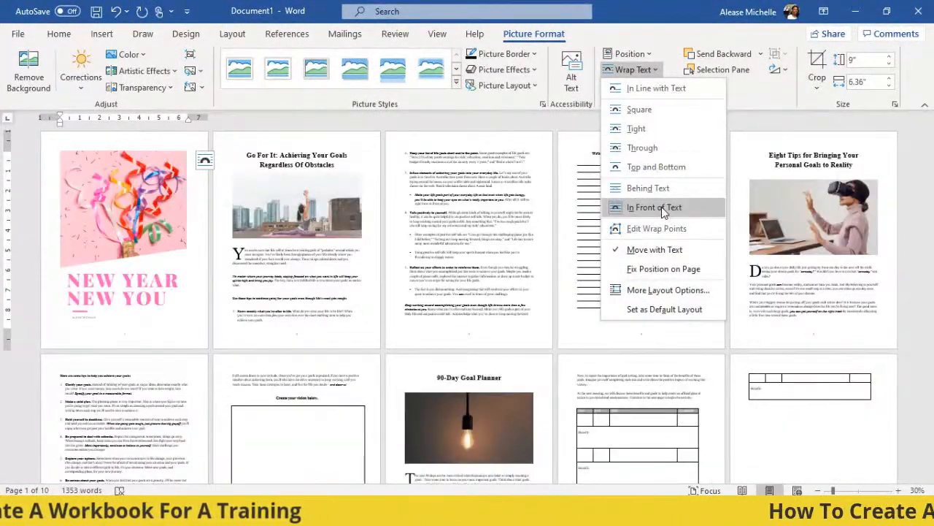
click(662, 209)
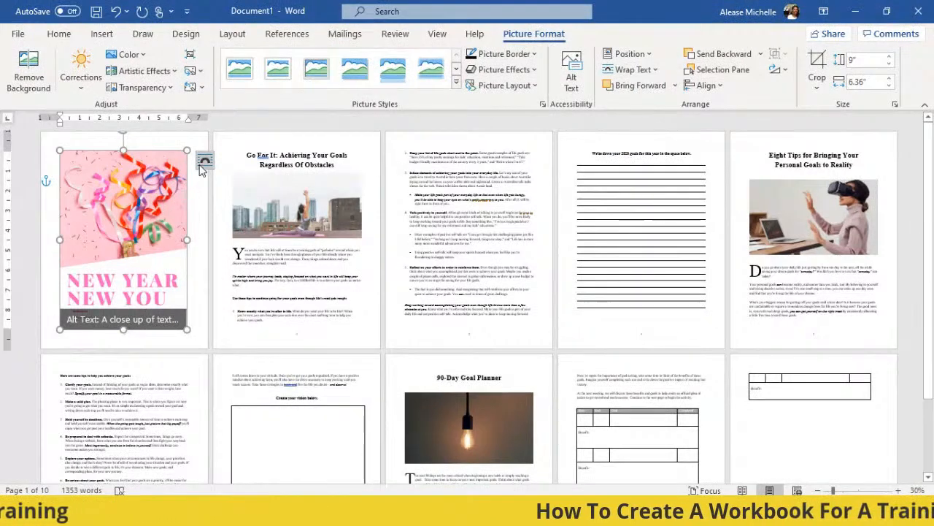
Step: Enlarge the cover picture to about 11.51" high by 8.38" wide so it fills the whole first page
drag(187, 151, 204, 127)
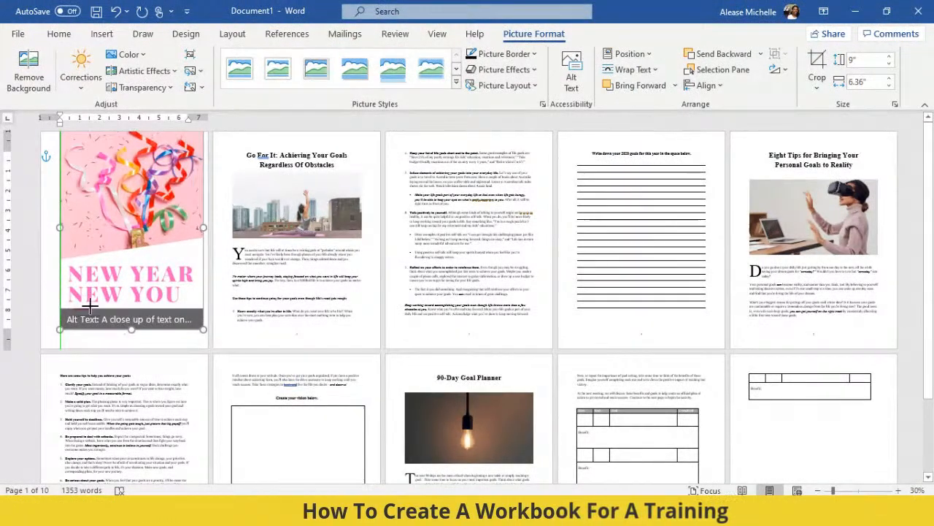
drag(60, 330, 46, 349)
drag(204, 349, 209, 355)
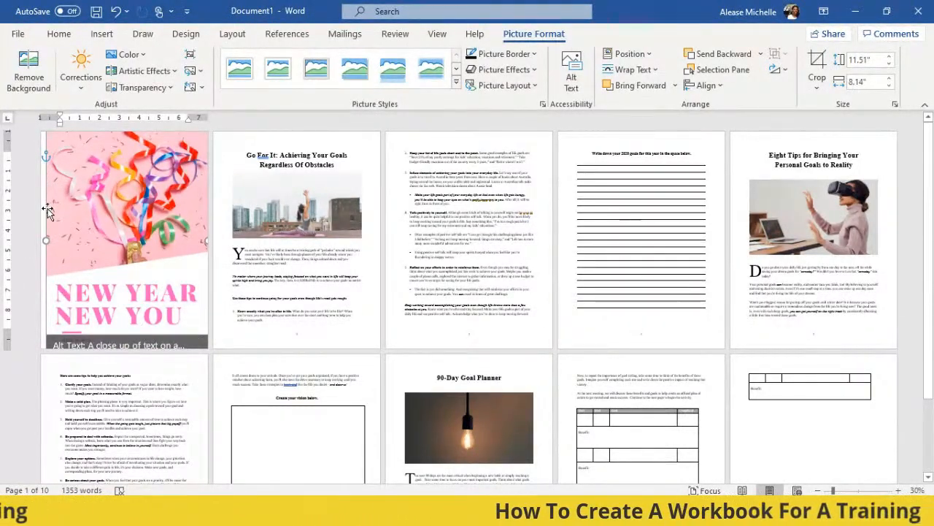
drag(46, 236, 42, 240)
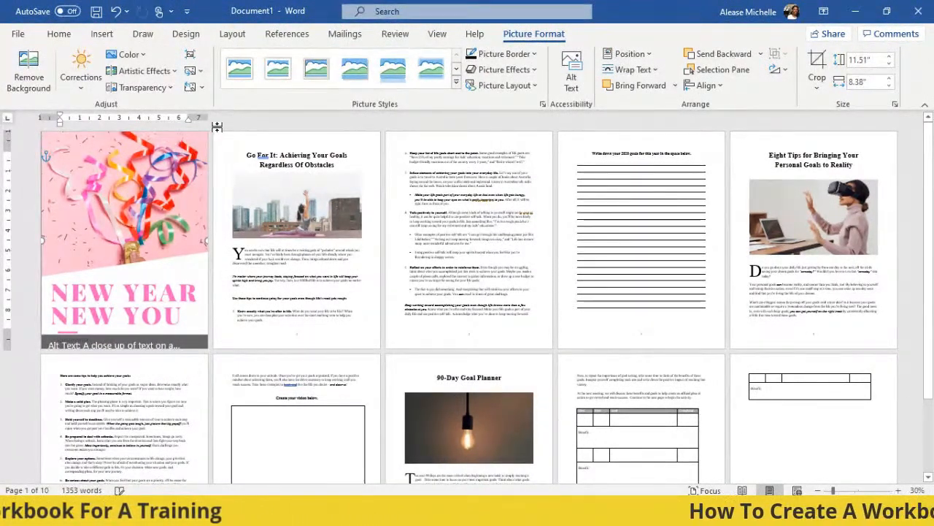
scroll(183, 234, down, 1)
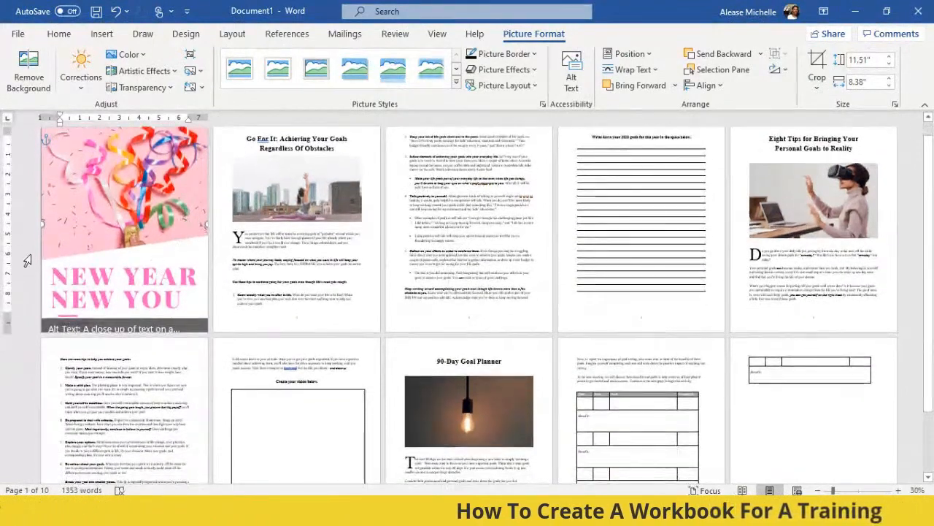
click(29, 263)
scroll(143, 298, up, 1)
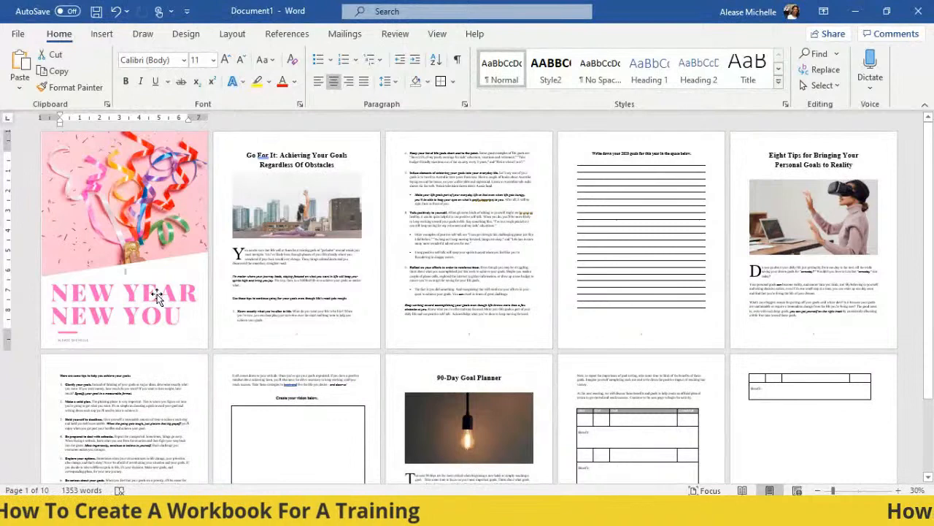
click(120, 250)
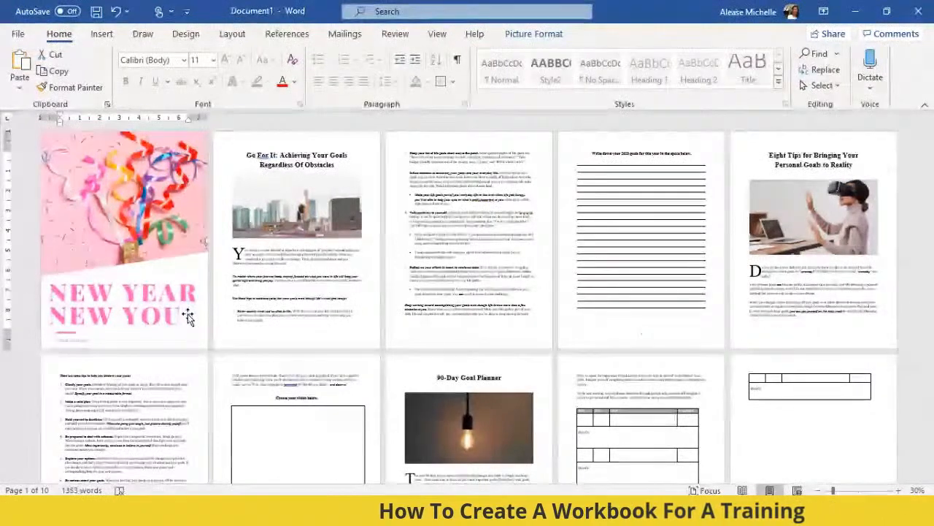
Step: Color the heading "Go For It: Achieving Your Goals Regardless Of Obstacles" bright pink using a standard palette color
drag(340, 167, 245, 155)
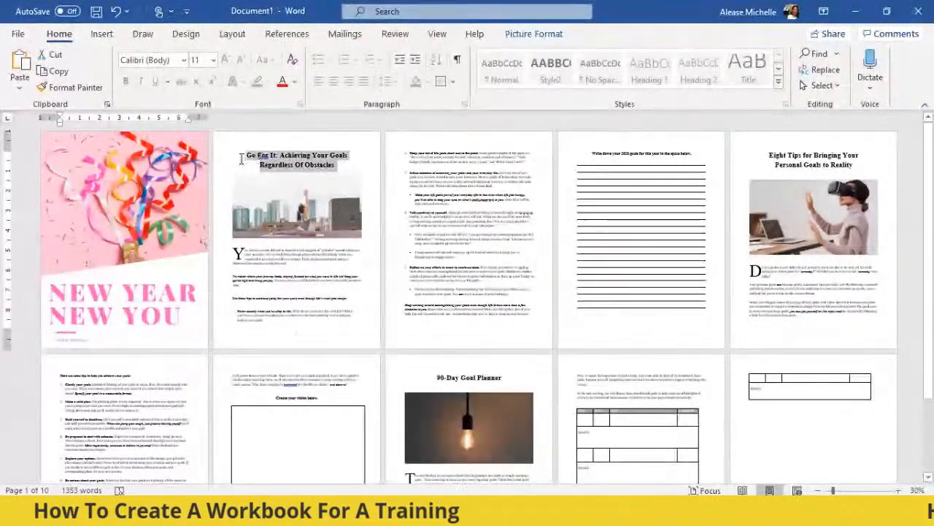
click(295, 81)
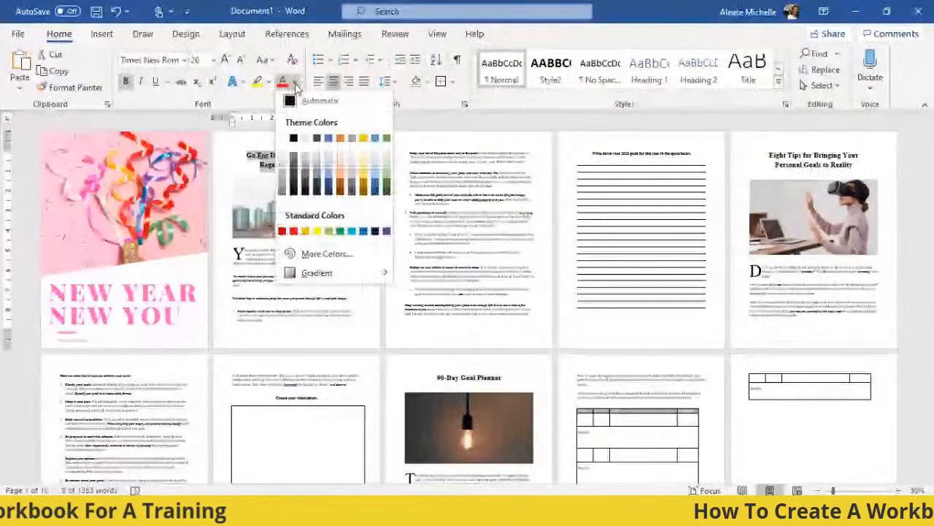
click(324, 254)
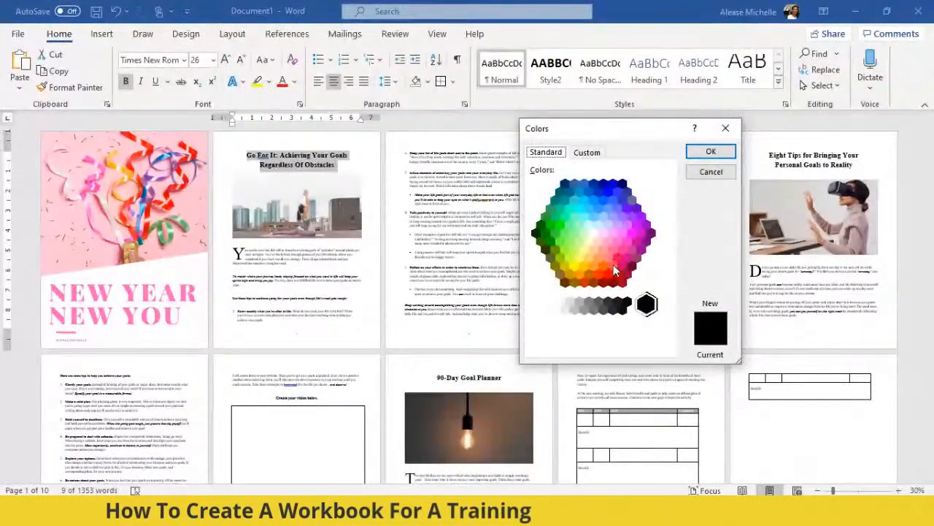
click(617, 258)
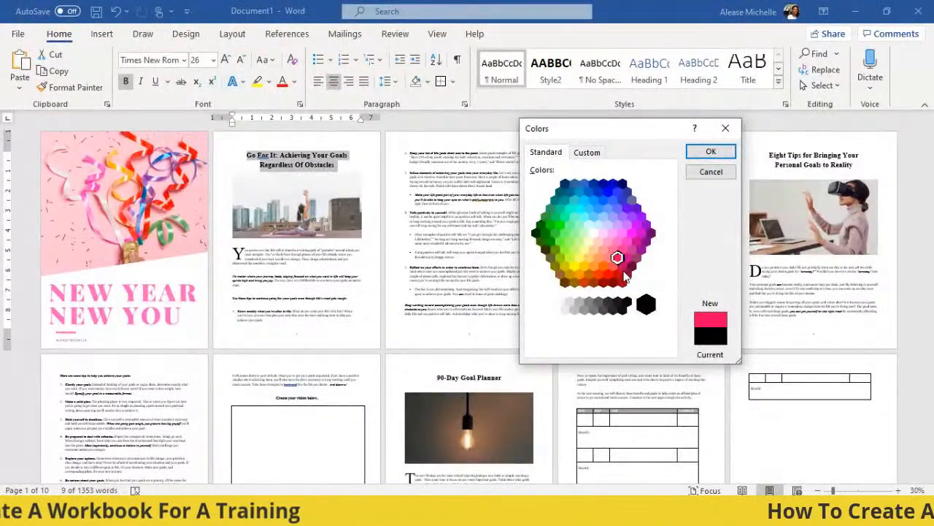
click(622, 266)
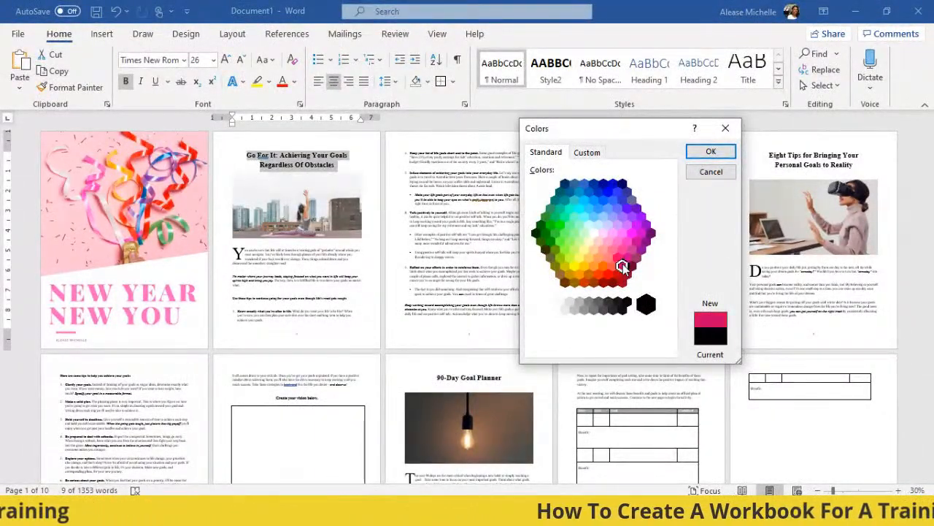
click(626, 260)
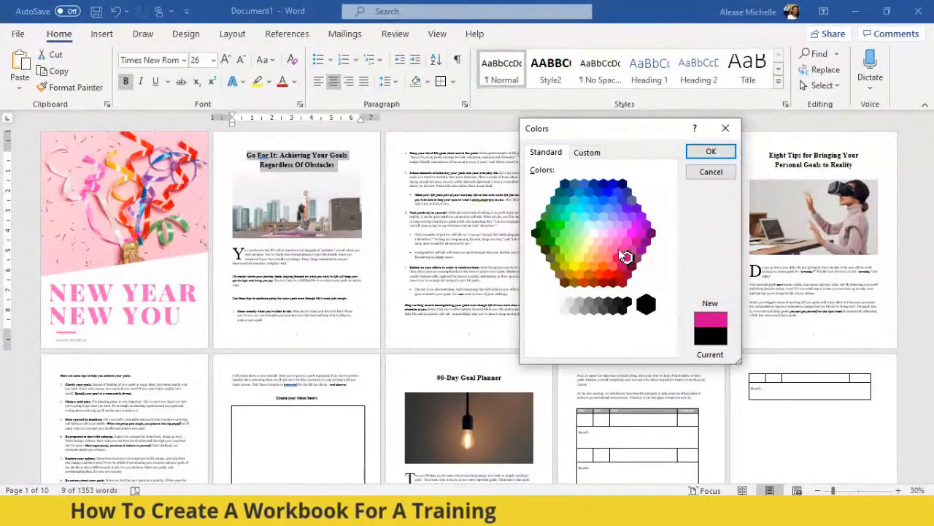
click(622, 250)
click(708, 152)
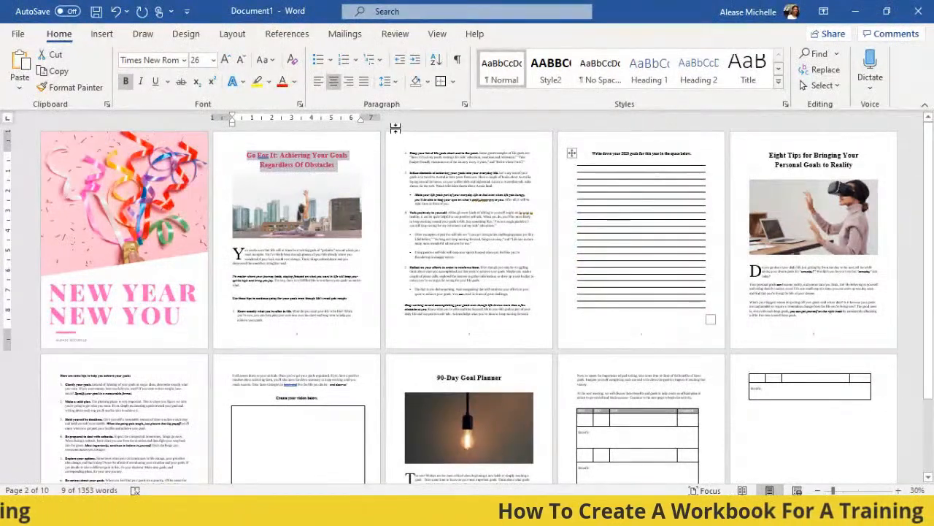
click(351, 157)
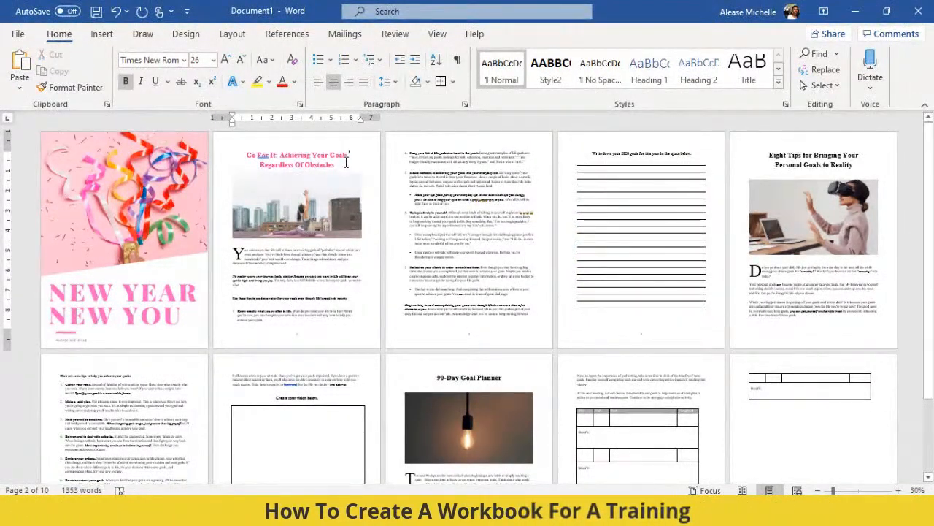
Step: Change the "Go For It: Achieving Your Goals Regardless Of Obstacles" heading to a darker pink from the standard color palette
drag(346, 168, 247, 155)
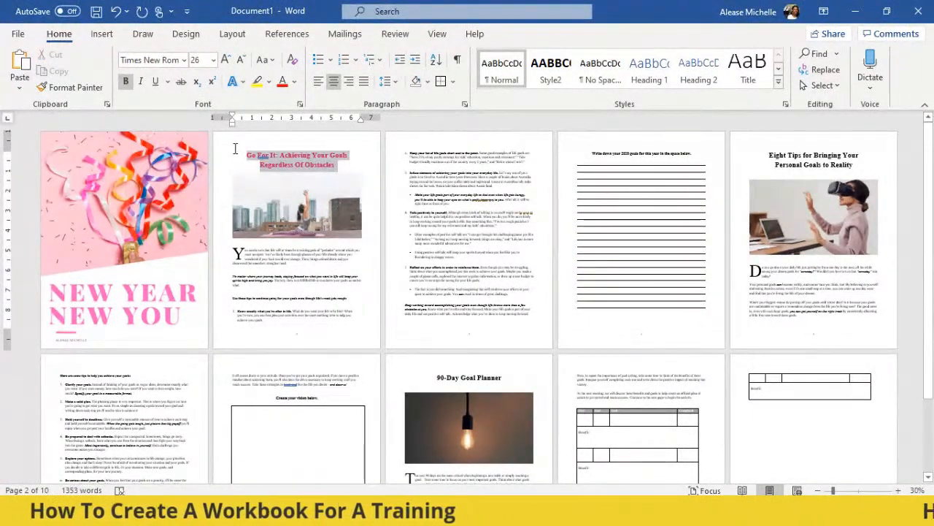
click(294, 82)
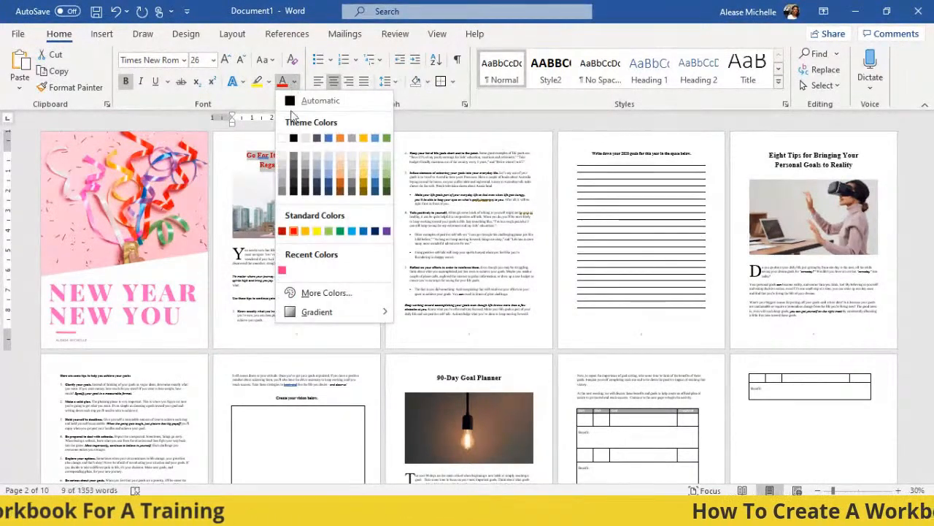
click(330, 290)
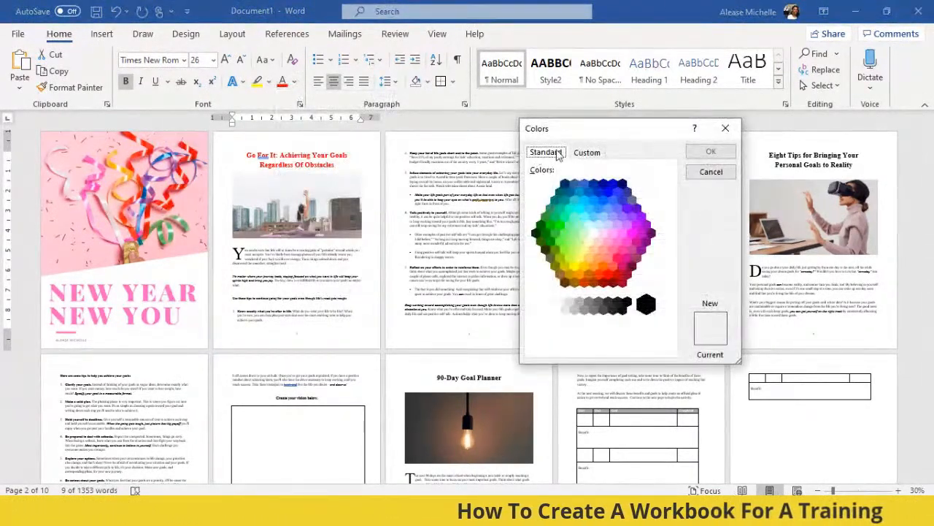
click(584, 155)
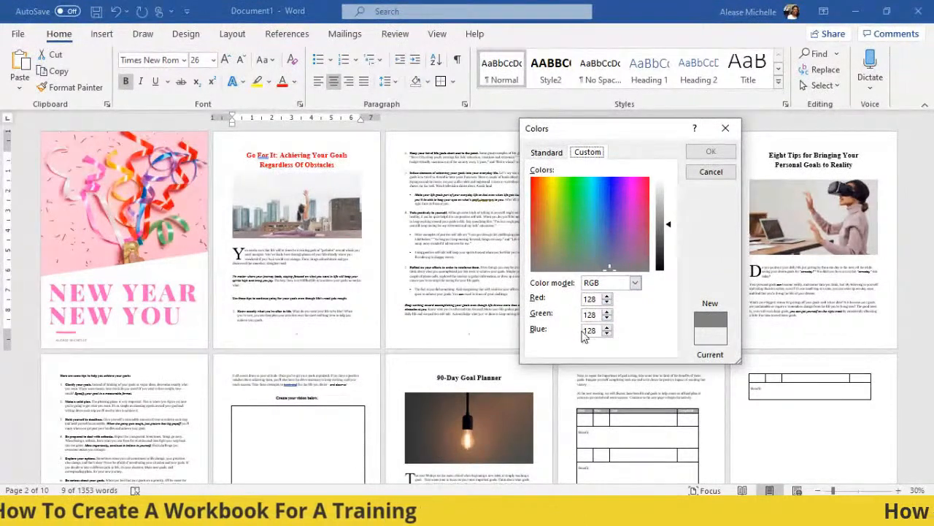
click(549, 151)
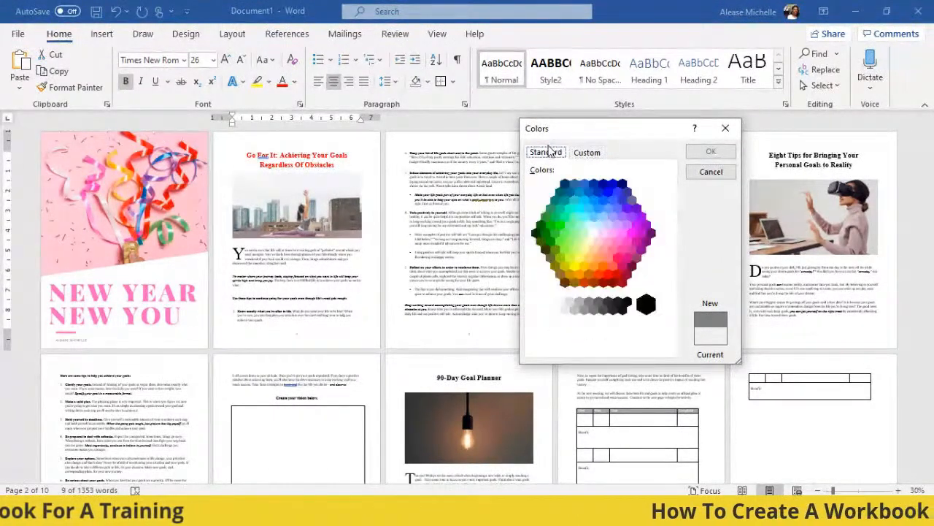
click(632, 251)
click(711, 152)
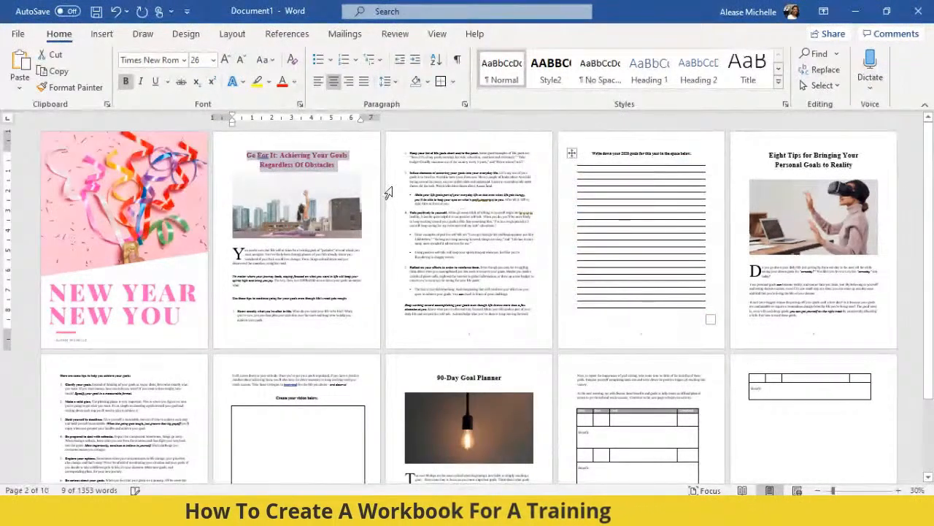
Step: Add a picture border in the heading's dark pink recent color to the yoga skyline photo below the "Go For It" heading
click(358, 184)
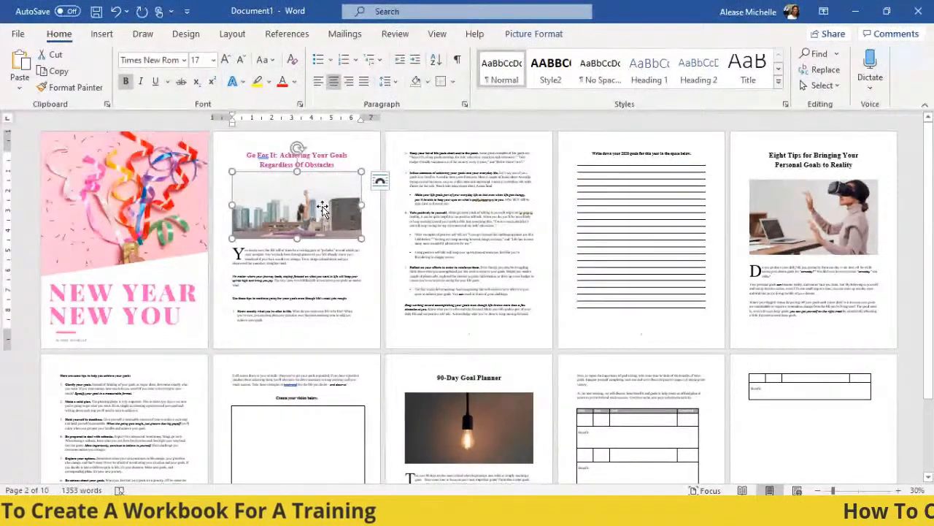
click(896, 491)
click(896, 491)
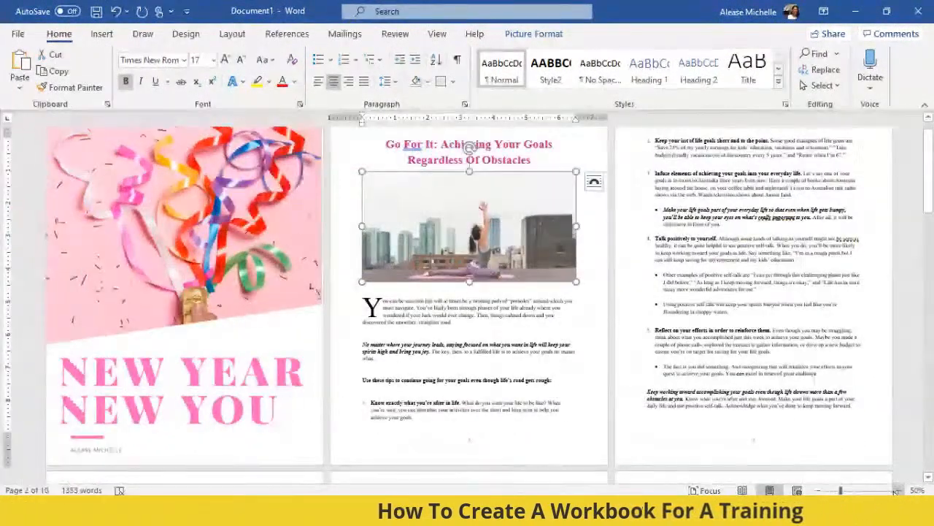
click(566, 146)
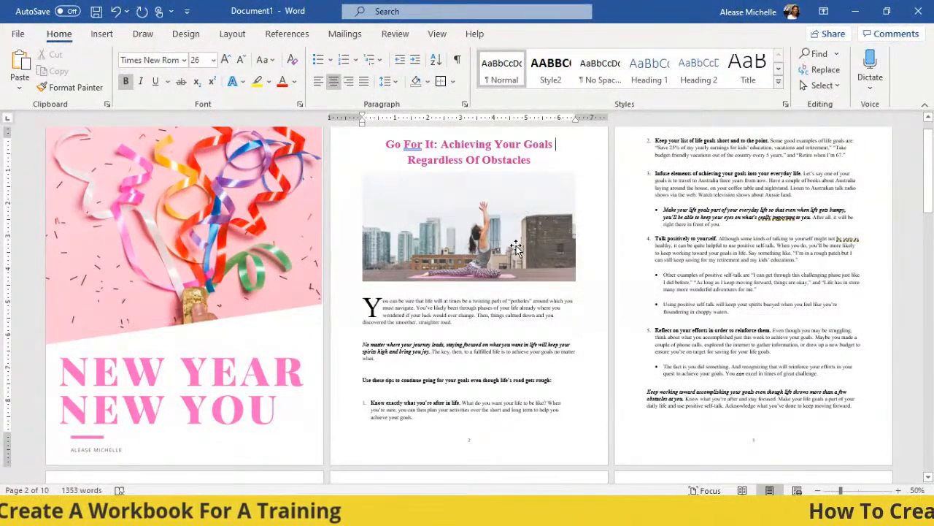
click(476, 203)
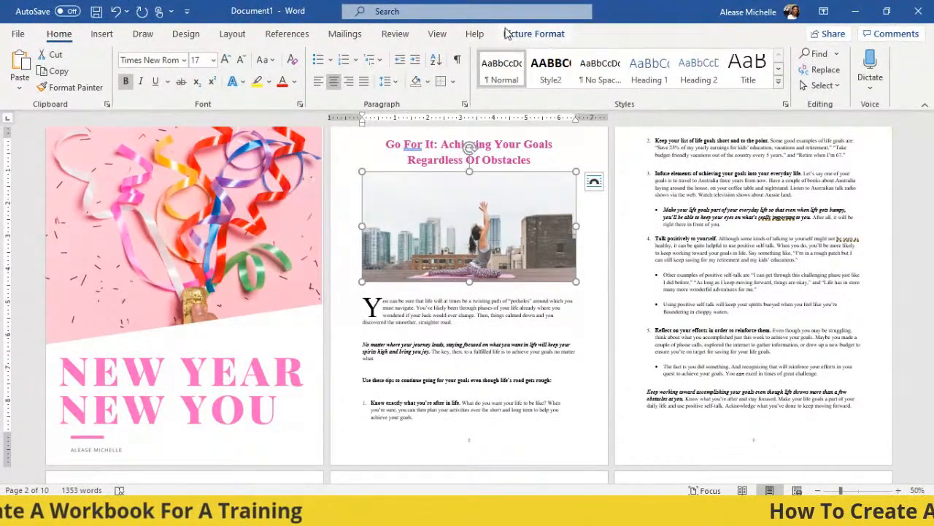
click(530, 36)
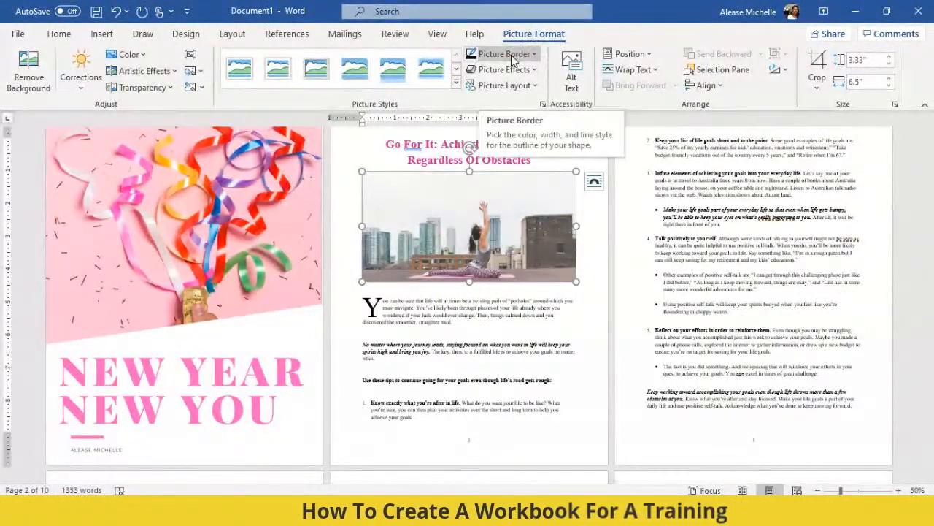
click(511, 55)
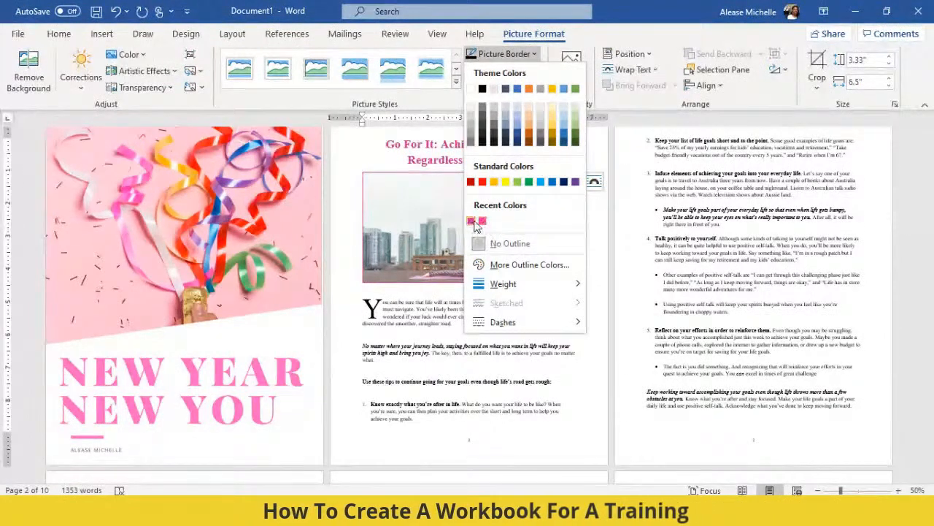
click(471, 228)
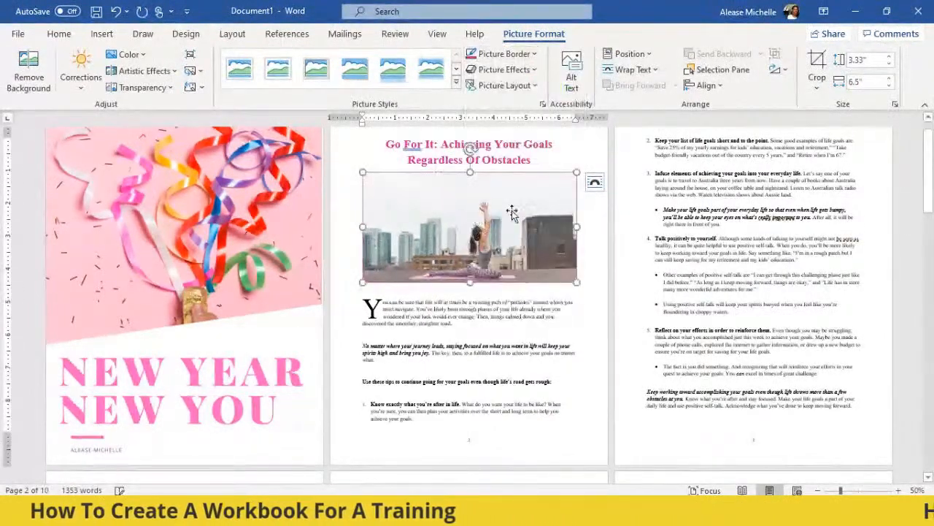
click(560, 161)
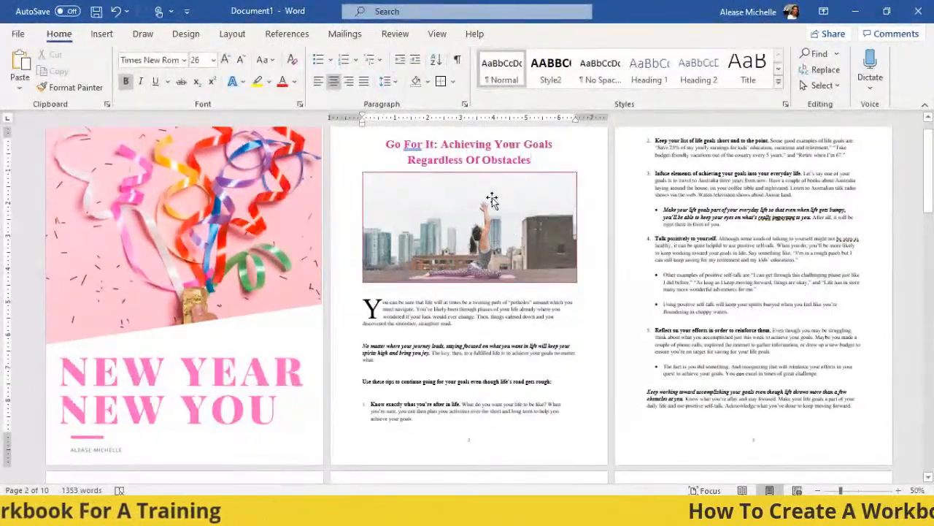
Step: Thicken the border of the yoga skyline photo below the "Go For It" heading to 4½ pt
click(555, 181)
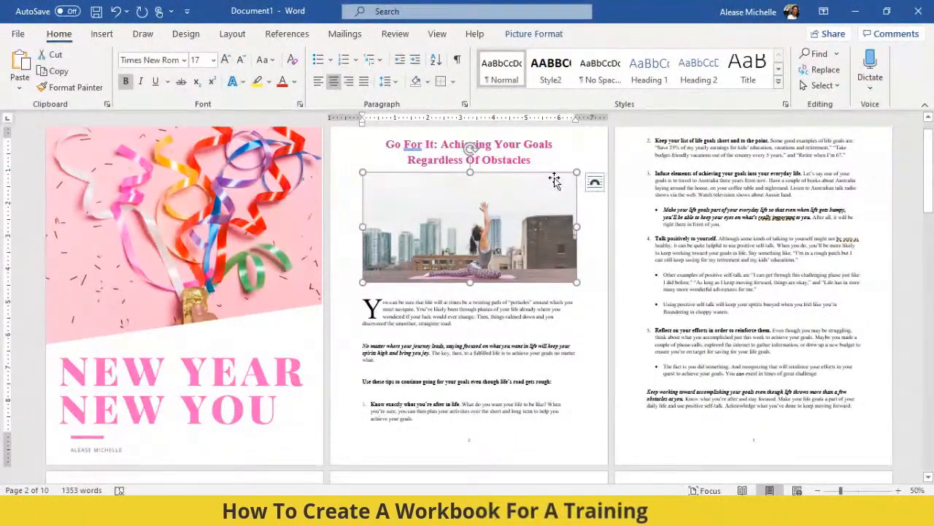
click(535, 35)
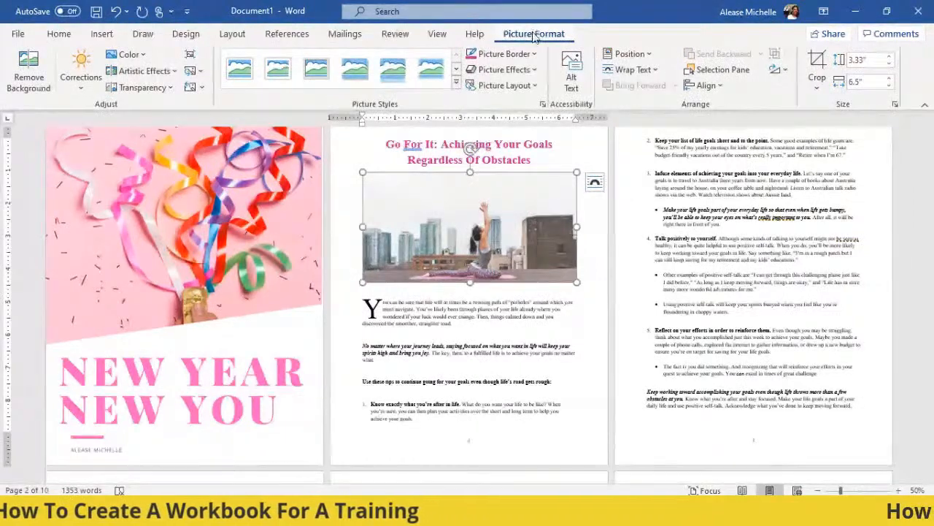
click(509, 57)
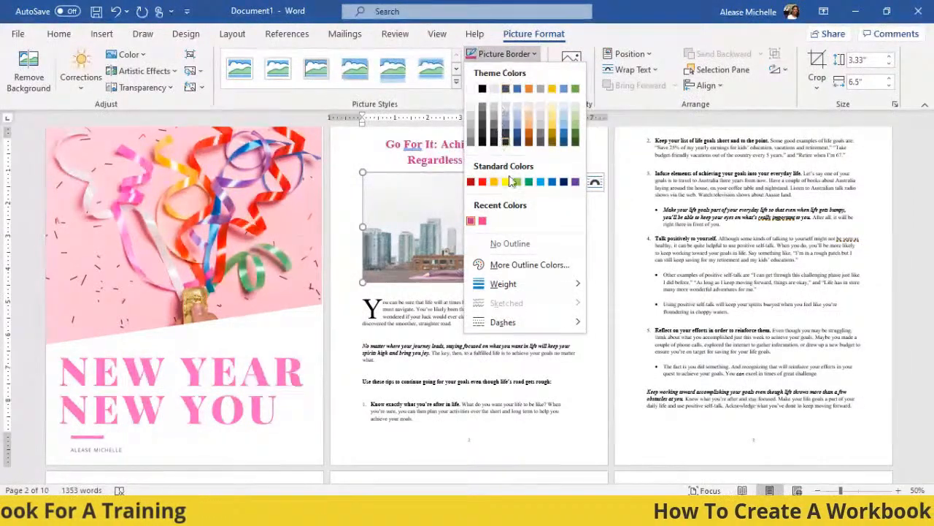
mouse_move(530, 290)
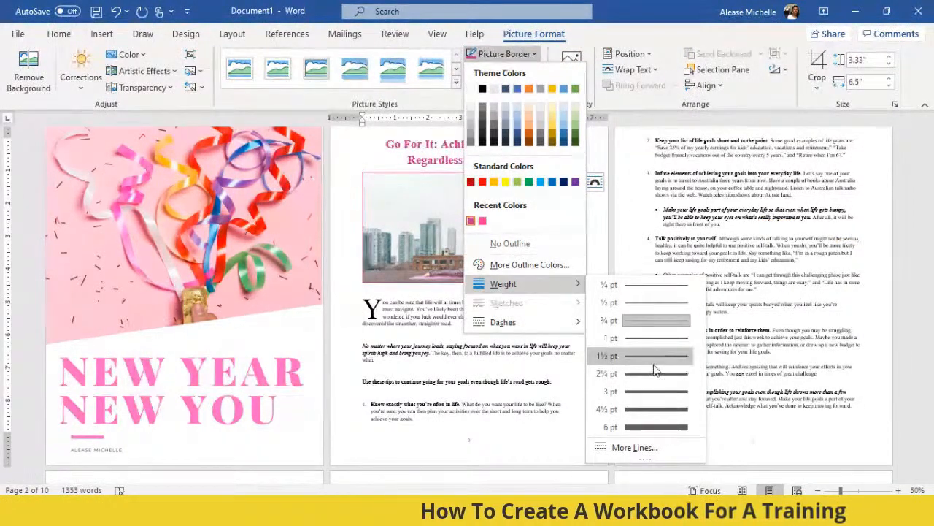
click(657, 414)
click(575, 157)
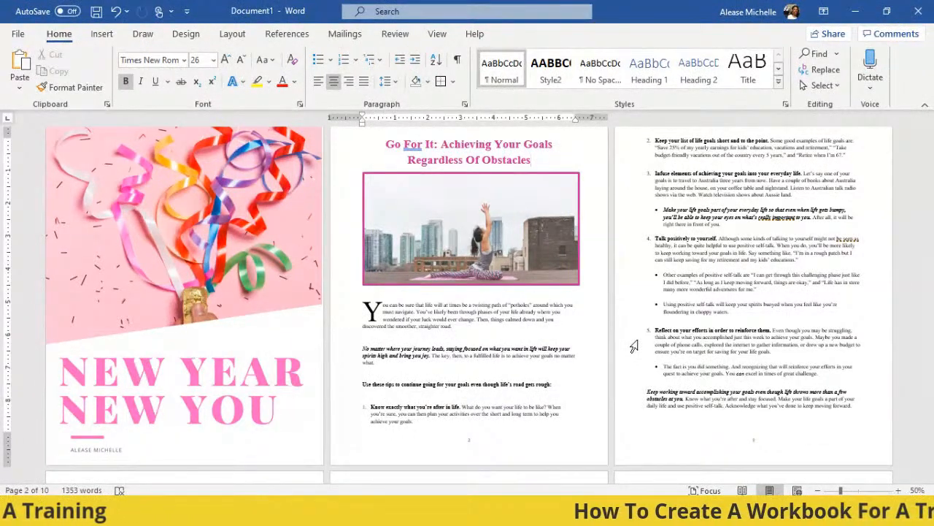
Step: Color the drop cap "Y" below the yoga photo with the heading's dark pink recent color
click(374, 312)
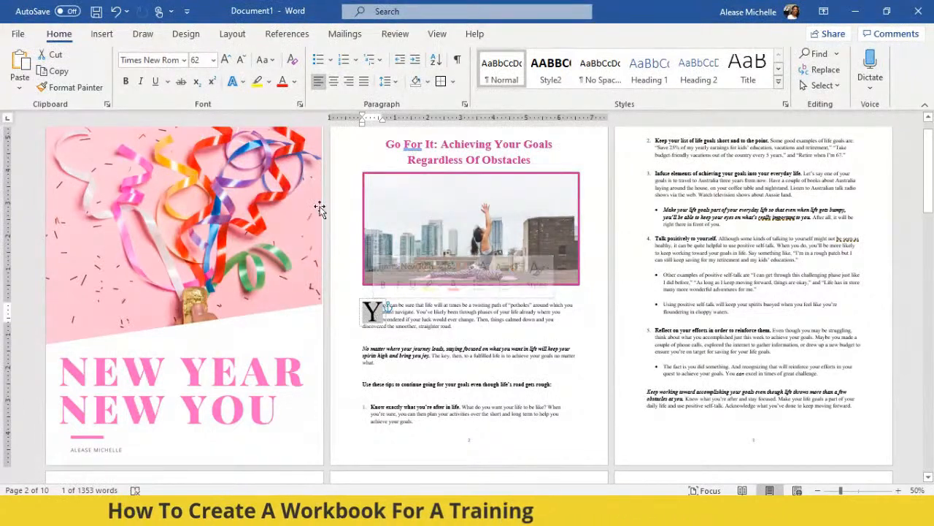
click(295, 82)
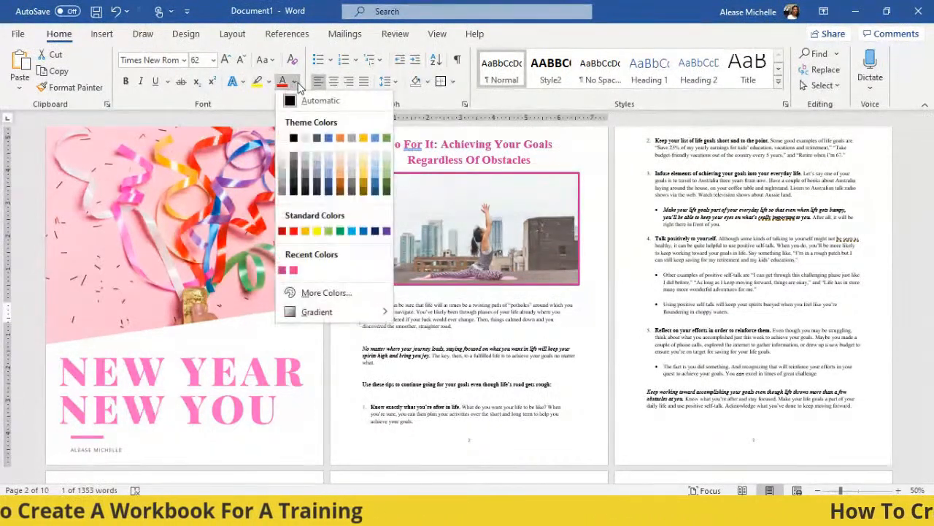
click(283, 270)
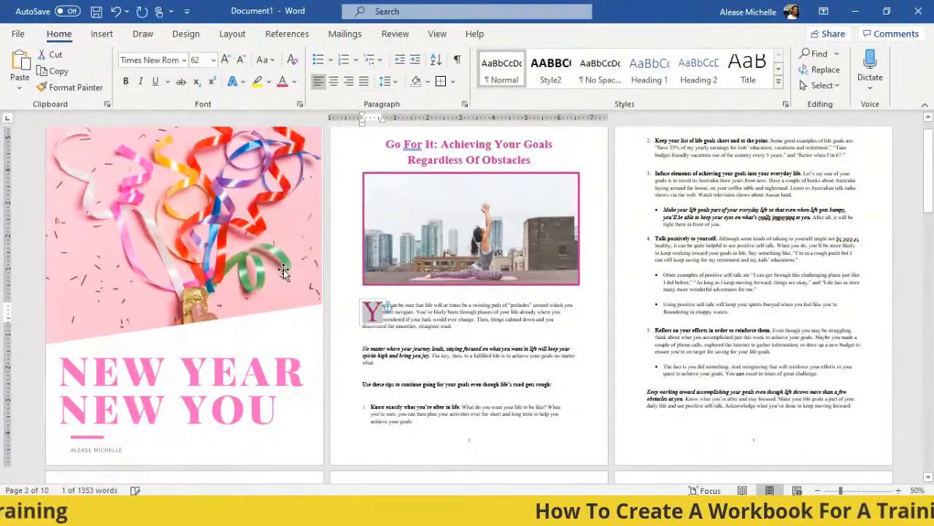
click(439, 340)
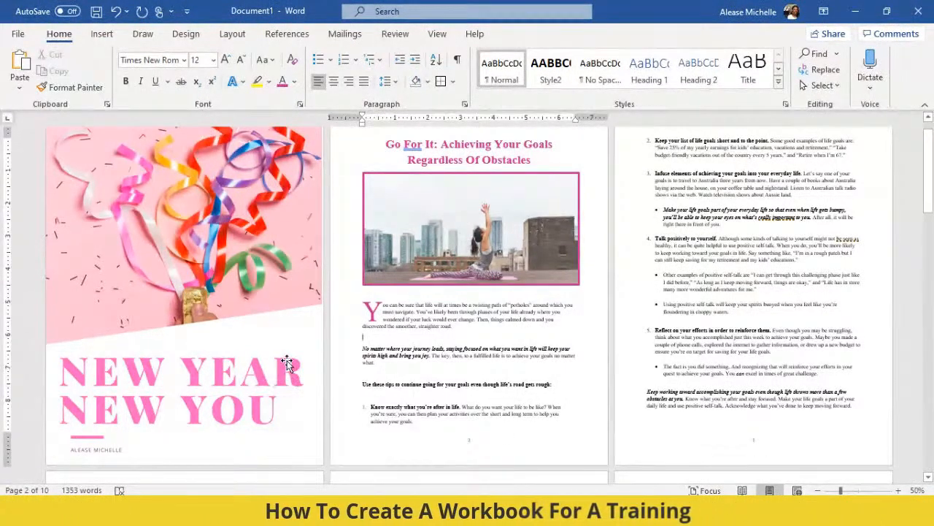
Step: Draw a rectangle about 0.52" high by 5.56" wide over the "Write down your 2020 goals" heading above the writing lines
scroll(356, 334, down, 5)
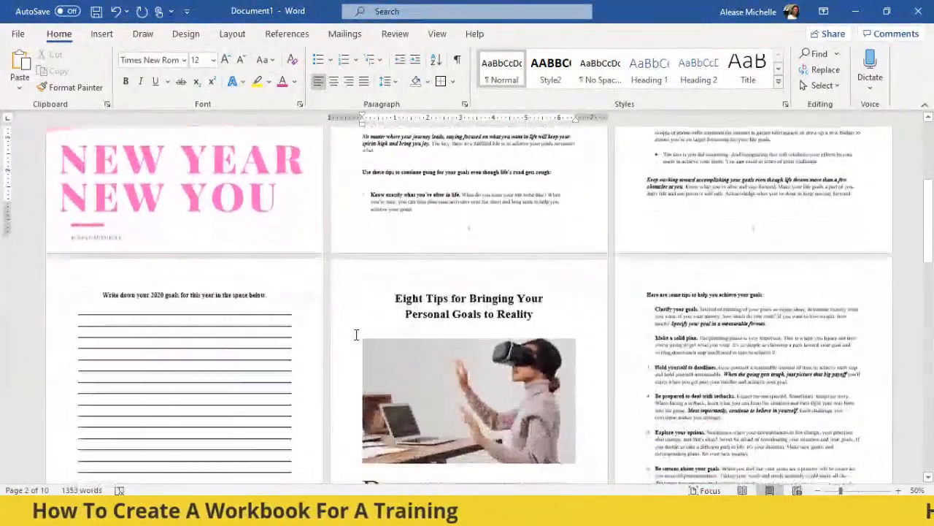
scroll(357, 335, down, 2)
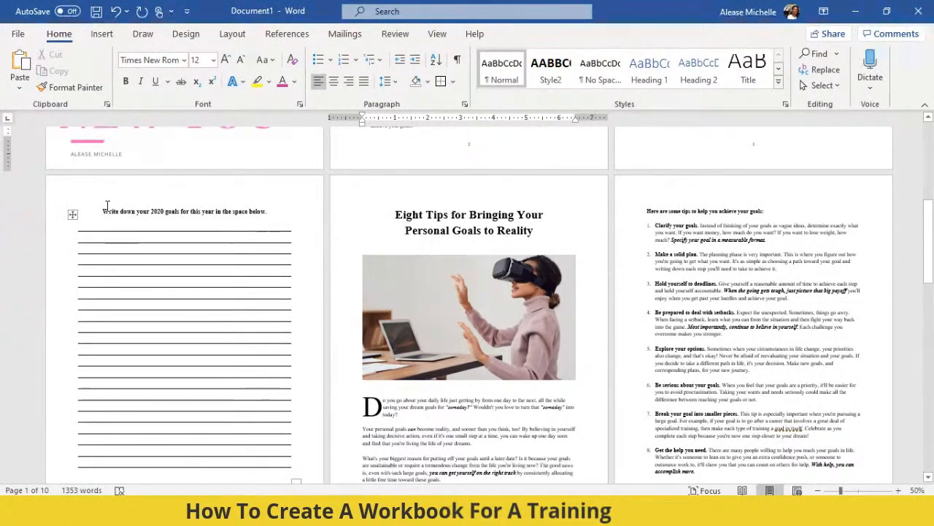
click(102, 34)
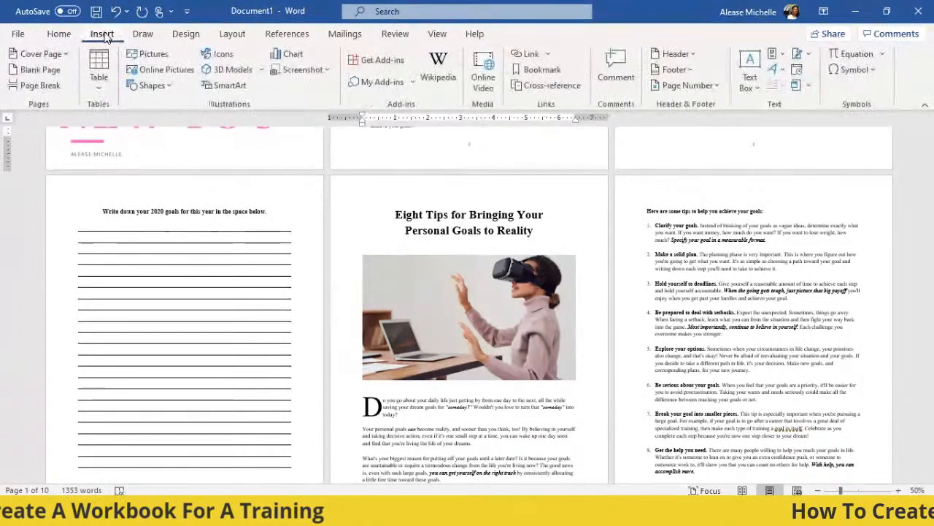
click(150, 85)
click(177, 120)
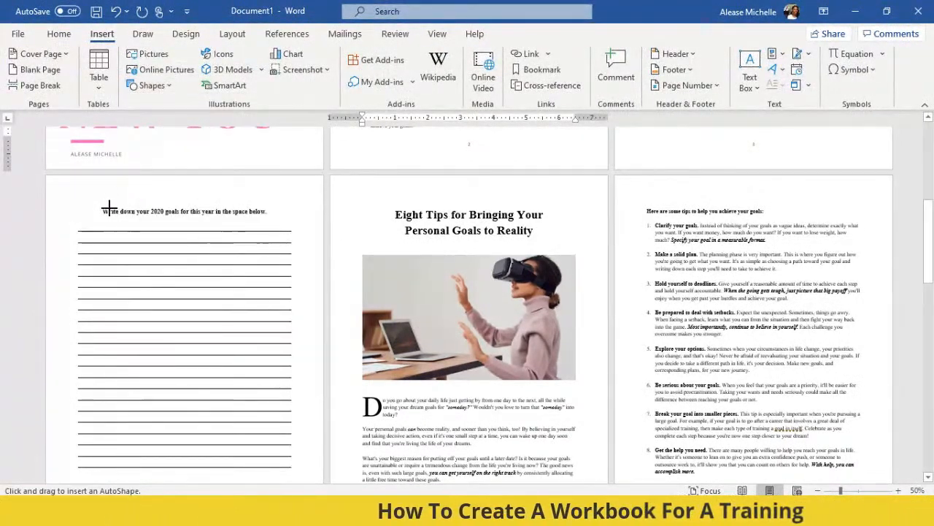
drag(90, 205, 272, 219)
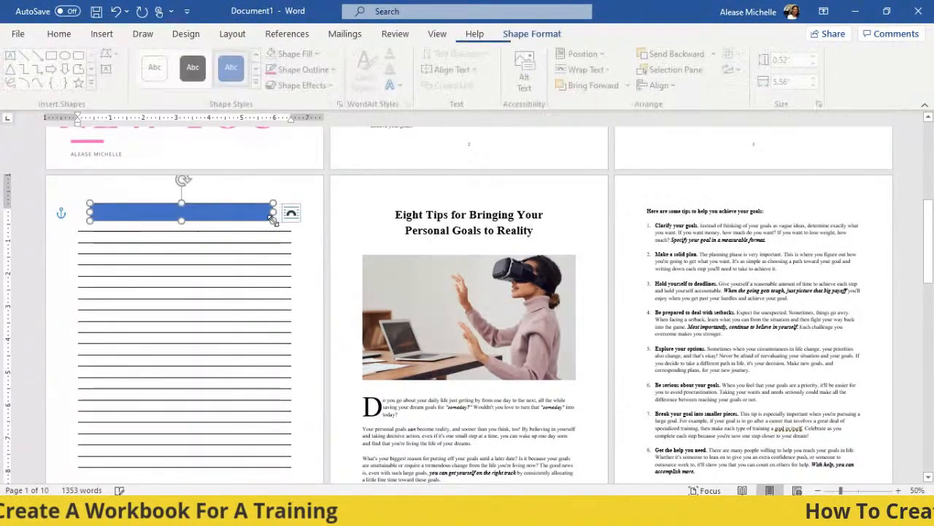
Step: Give the rectangle over the 2020 goals heading a dark pink fill and a matching outline from the recent colors
click(296, 54)
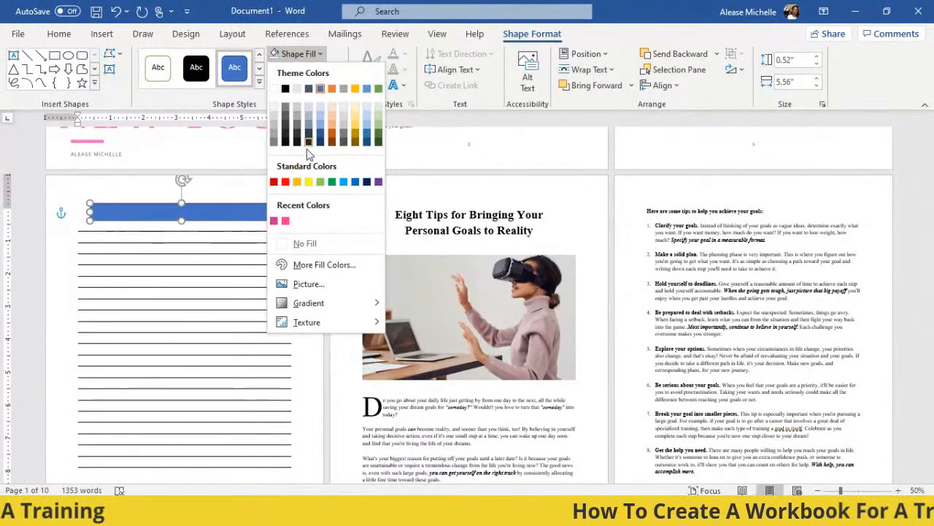
click(284, 219)
click(296, 69)
click(275, 238)
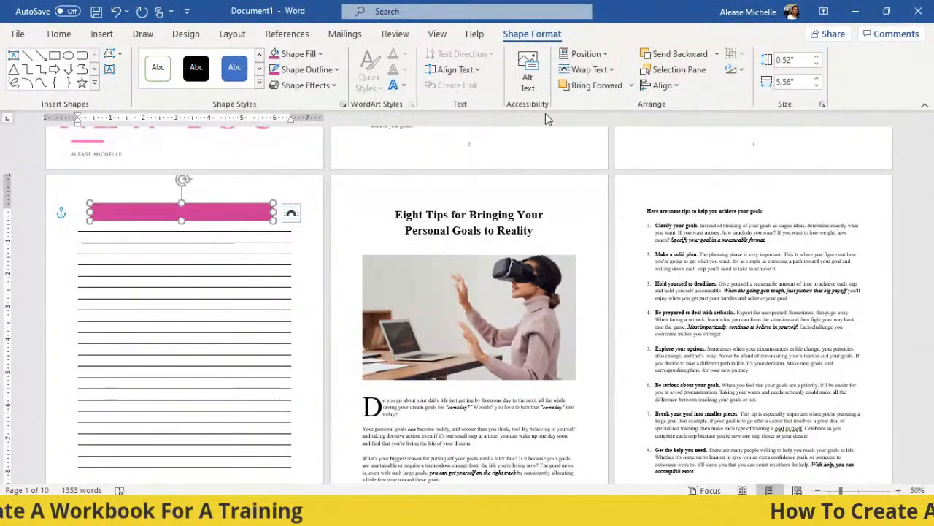
Step: Try to place the pink rectangle behind the 2020 goals heading with Send to Back
click(633, 85)
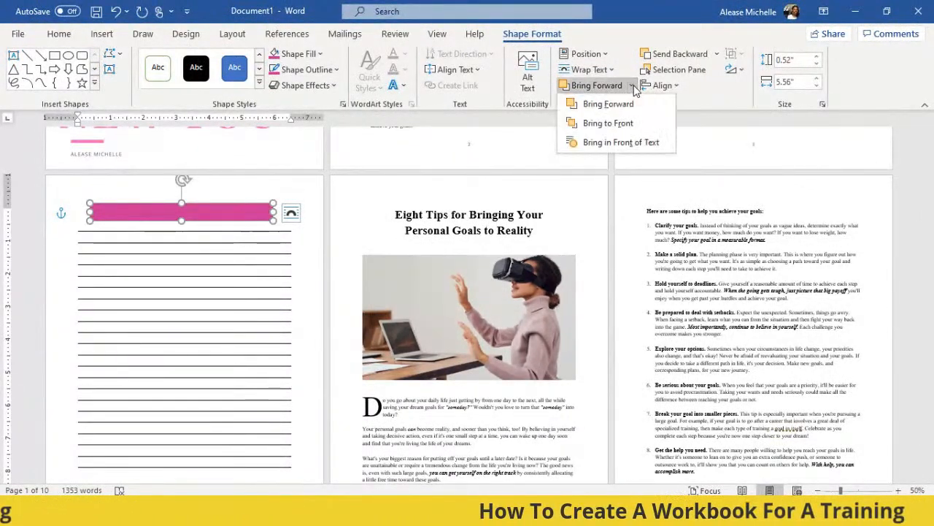
click(193, 212)
right_click(193, 212)
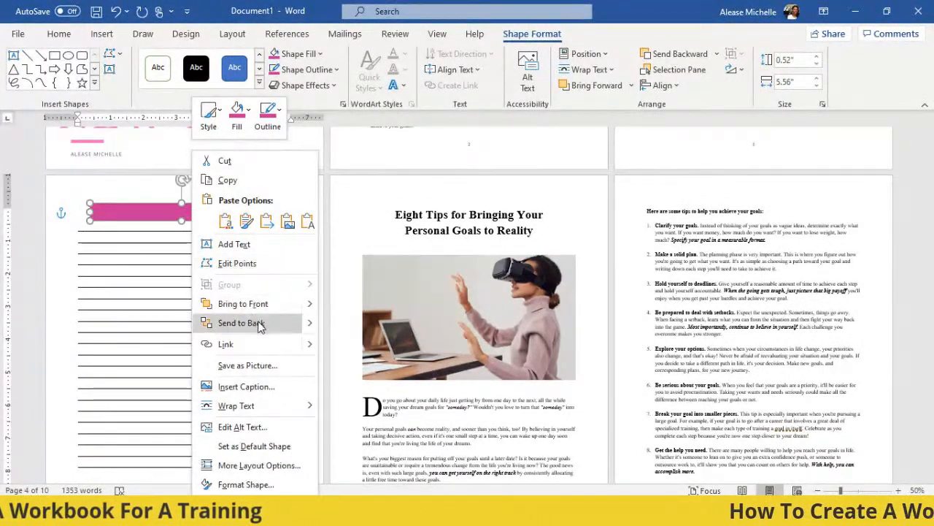
click(292, 324)
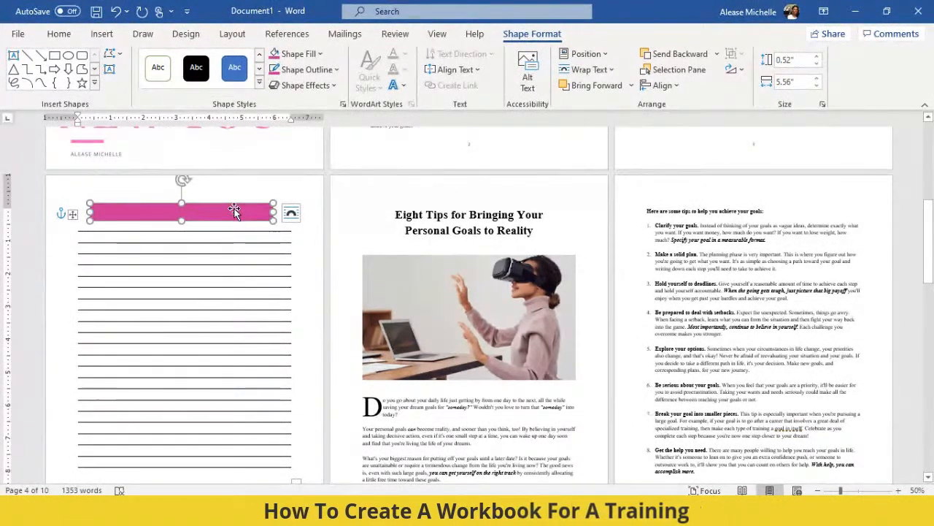
drag(230, 212, 234, 212)
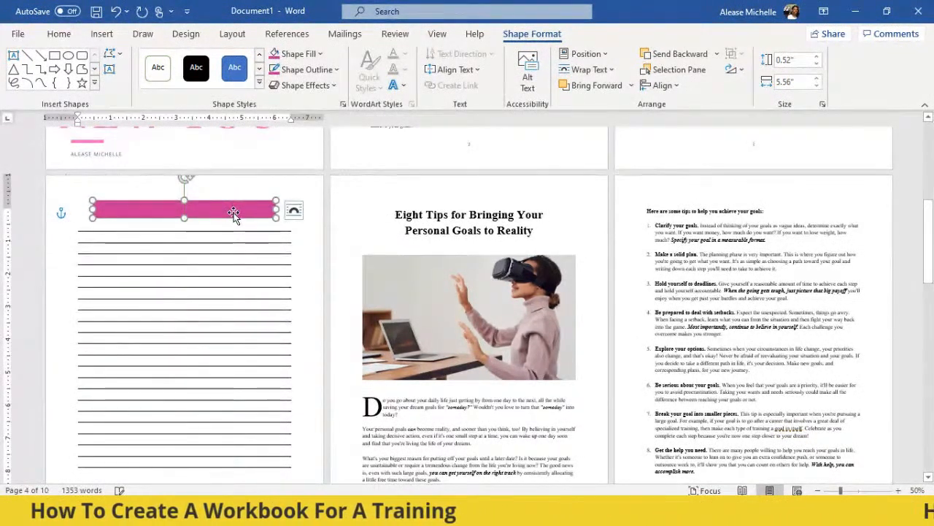
right_click(233, 213)
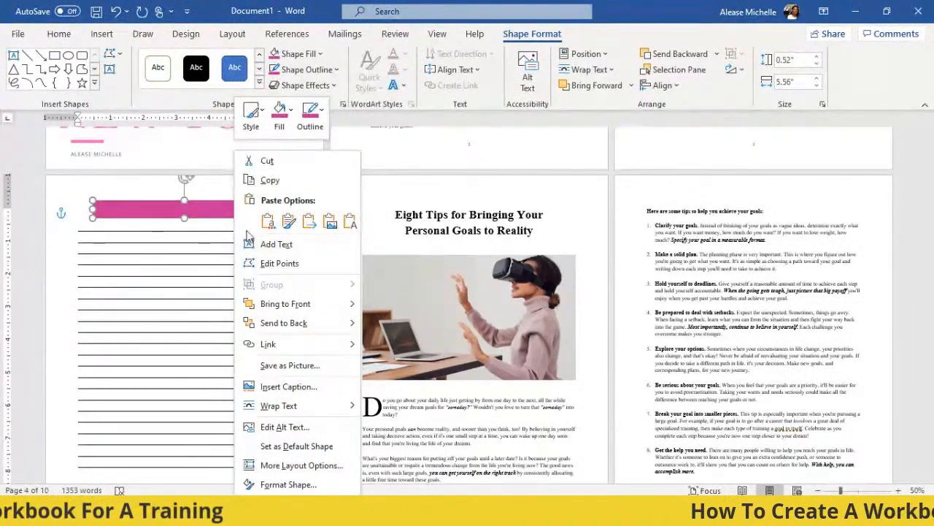
click(303, 323)
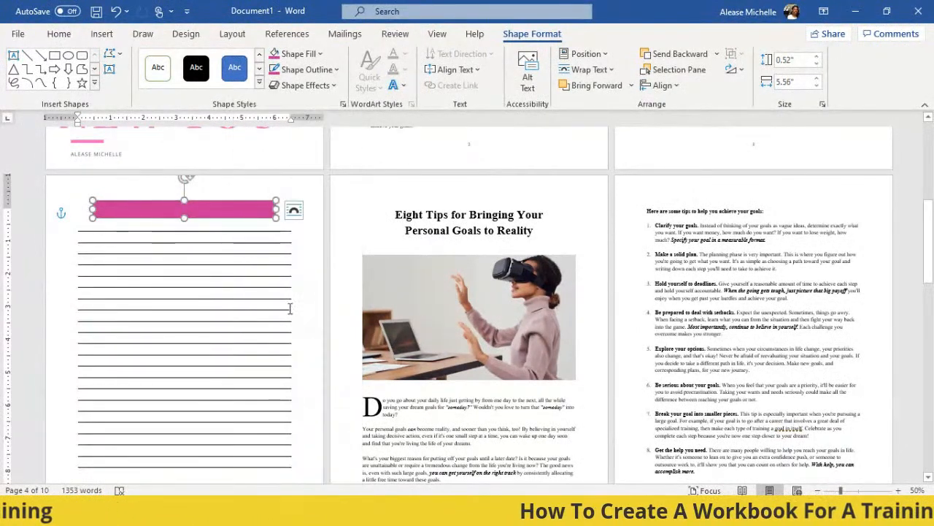
Step: Nudge the pink rectangle slightly down over the goals heading and try reordering it with Bring in Front of Text
drag(216, 205, 235, 210)
click(226, 209)
click(227, 229)
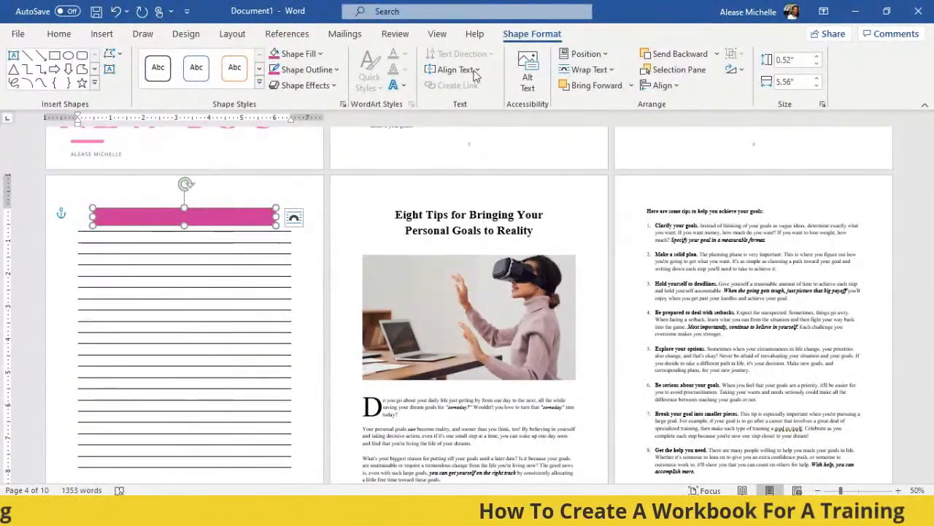
click(632, 87)
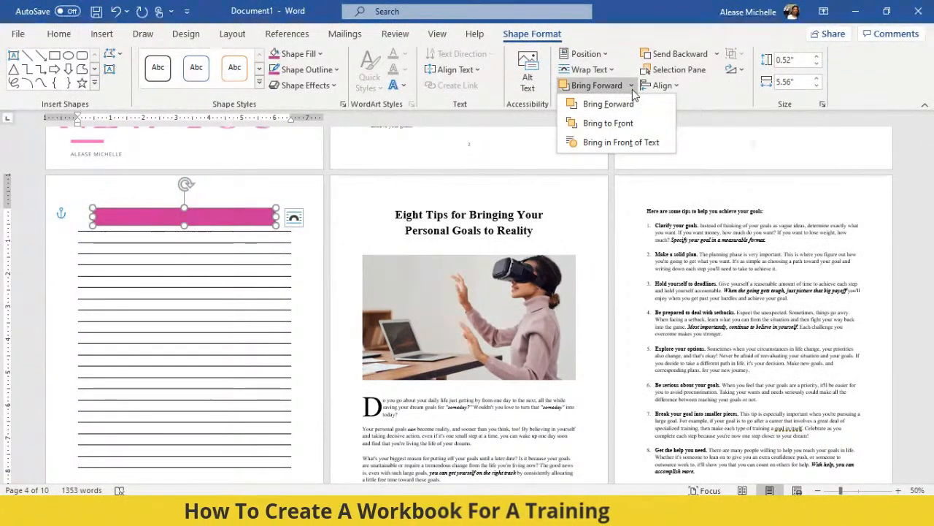
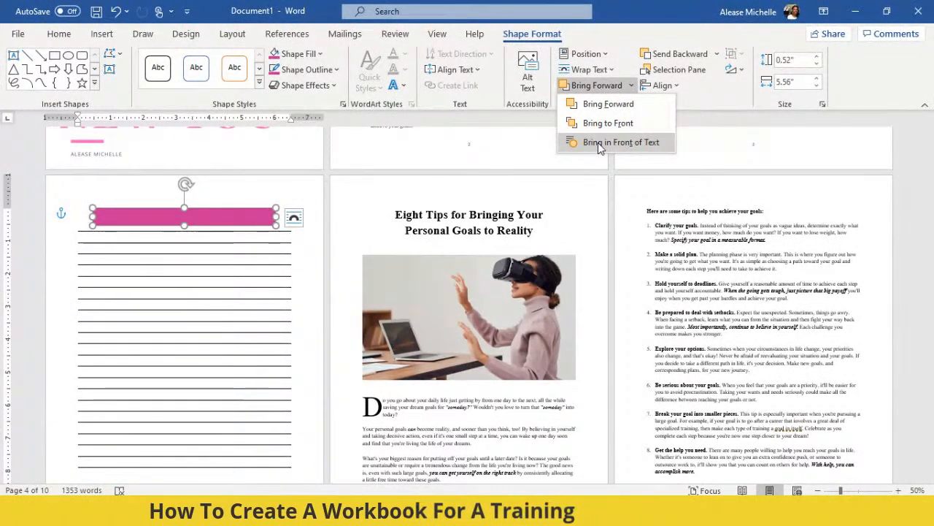
click(599, 143)
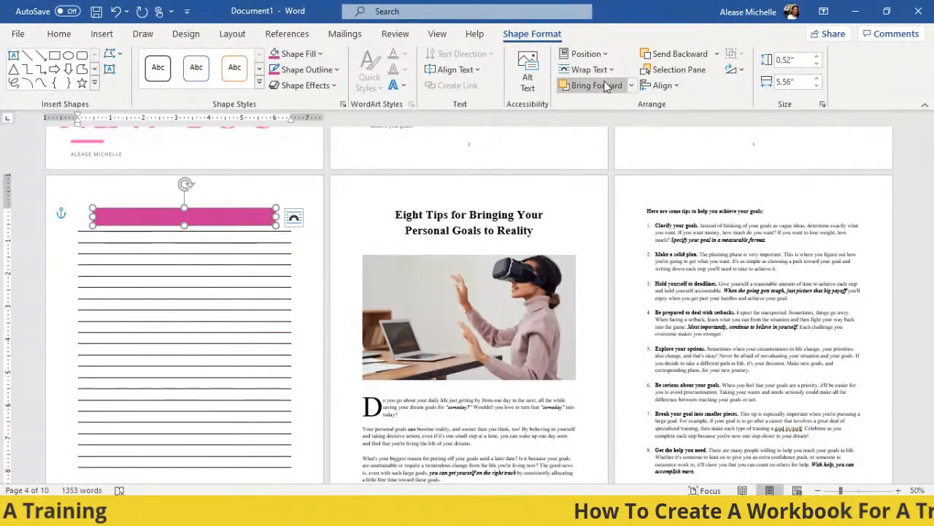
click(632, 85)
click(616, 144)
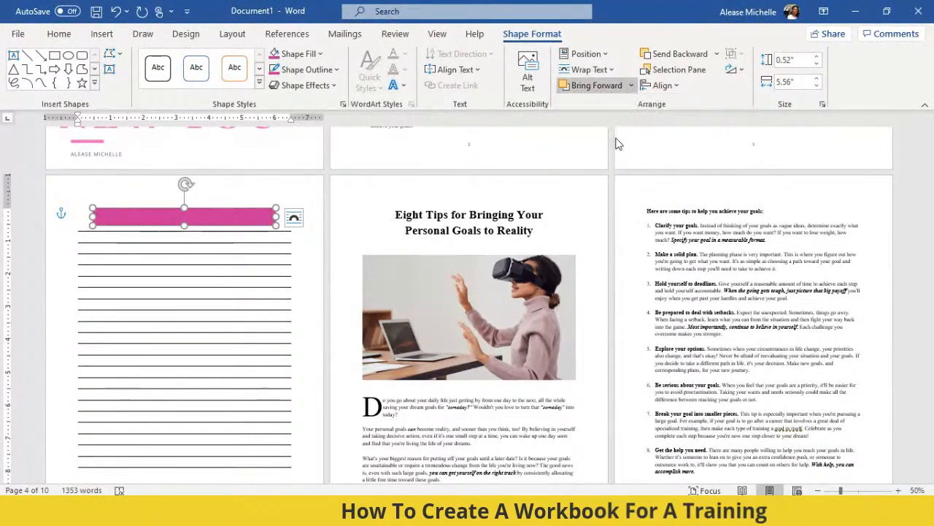
Step: Retry Send to Back on the pink rectangle and check its position over the goals heading
right_click(231, 218)
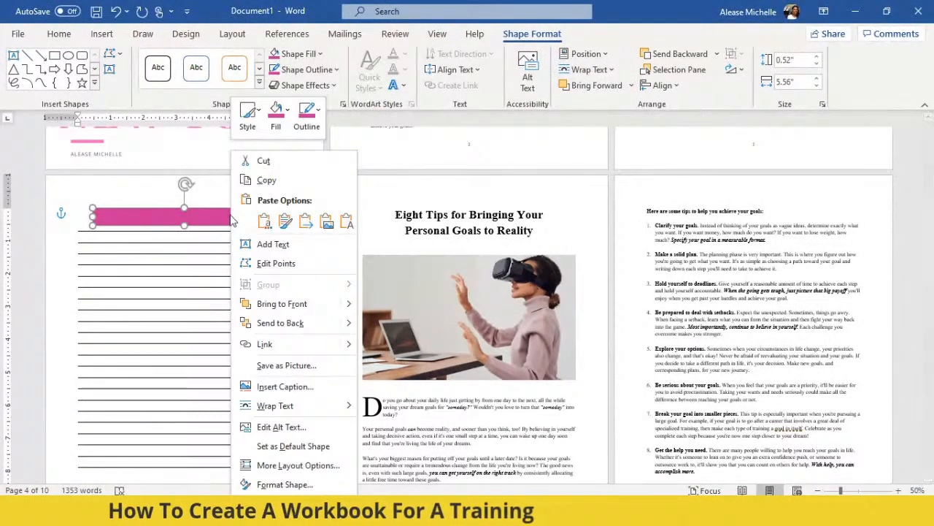
click(289, 326)
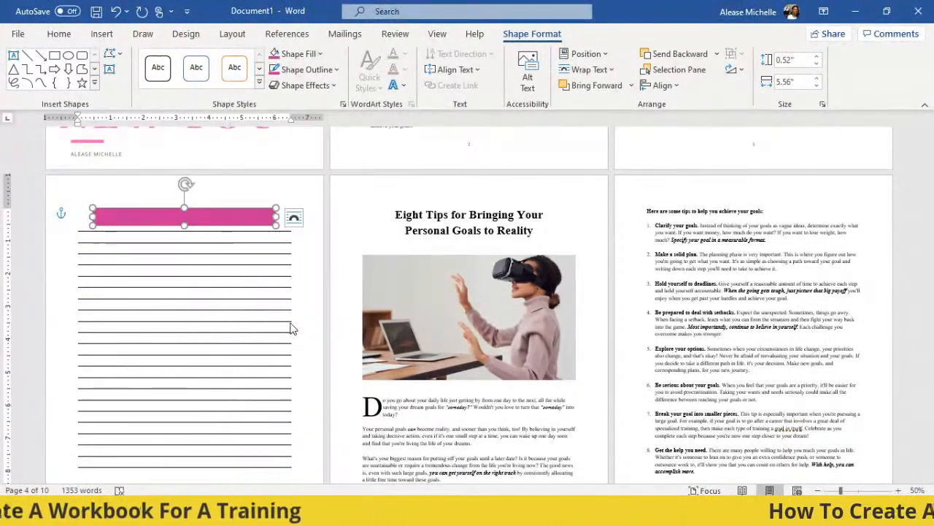
mouse_move(230, 219)
mouse_down()
mouse_move(229, 186)
mouse_move(183, 216)
mouse_move(217, 219)
mouse_up()
Step: Try Bring to Front, Bring Forward and Bring in Front of Text on the pink rectangle covering the goals heading
click(899, 489)
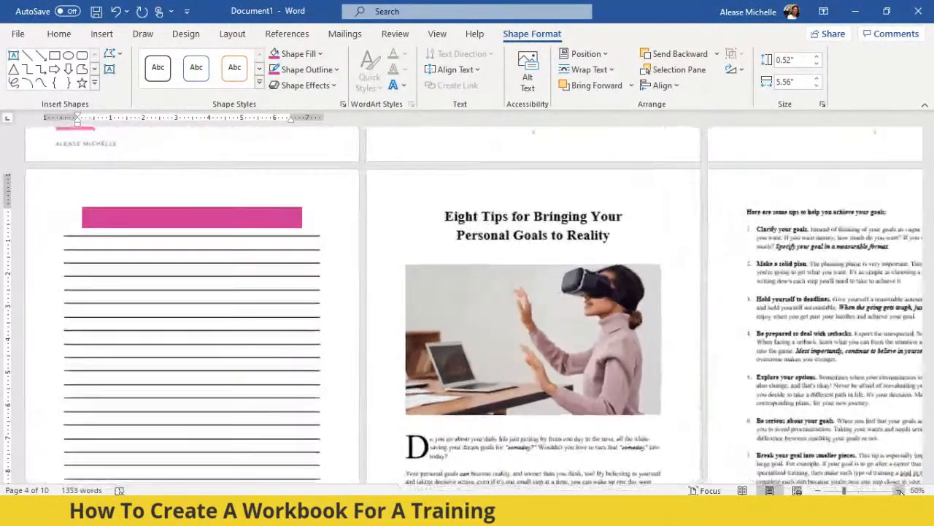
click(899, 490)
click(899, 490)
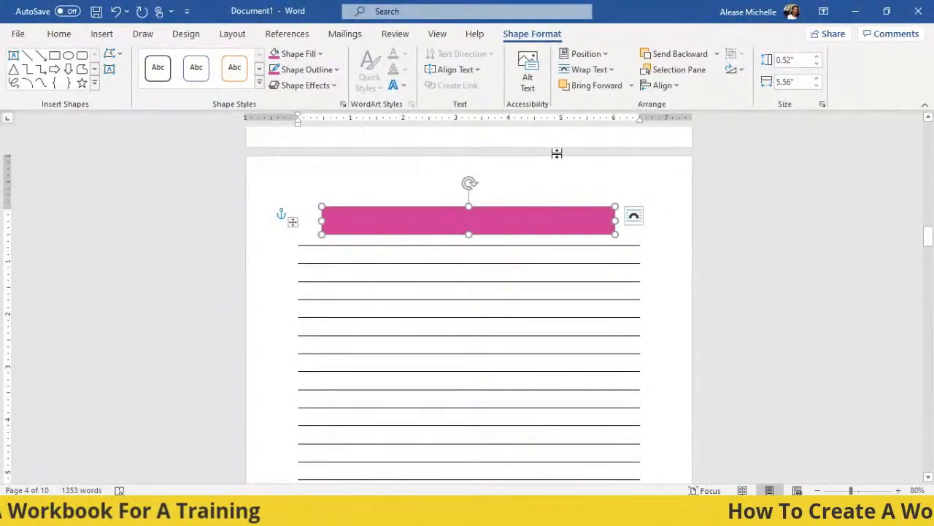
click(632, 86)
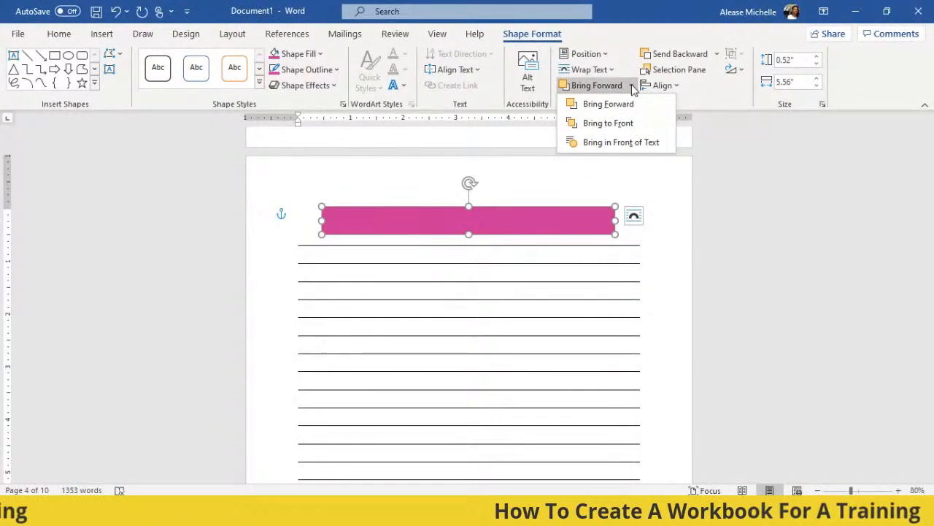
click(626, 128)
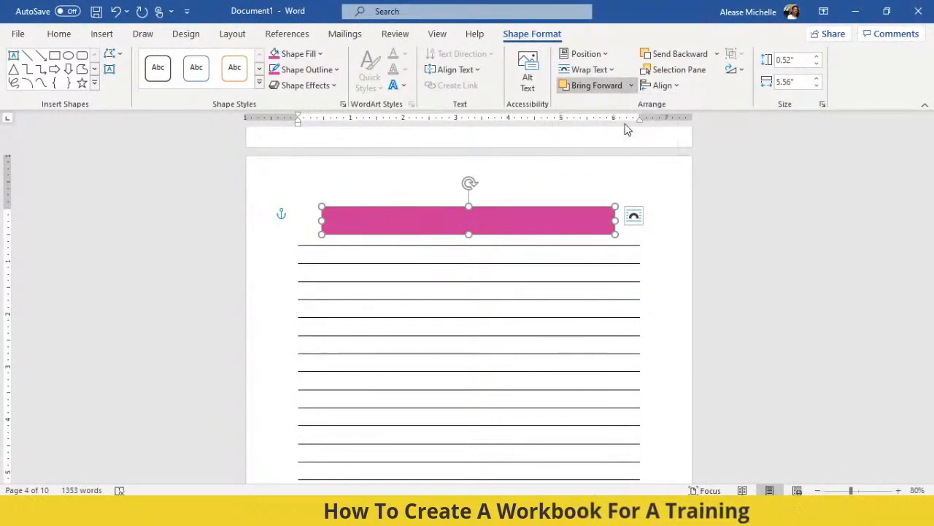
click(632, 86)
click(630, 106)
click(632, 86)
click(619, 141)
Step: Move the pink rectangle aside to check the 2020 goals heading's text options, and return it over the heading
drag(543, 225, 503, 252)
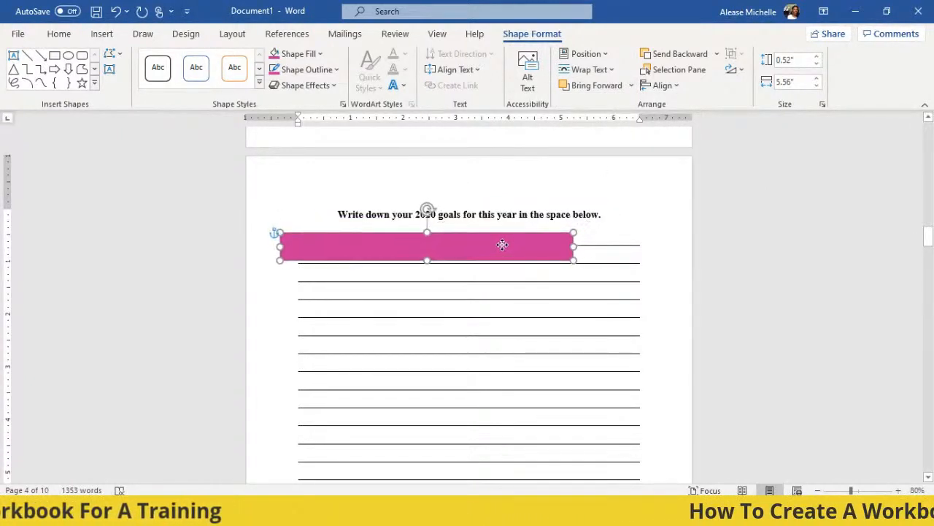
click(527, 214)
drag(607, 211, 310, 188)
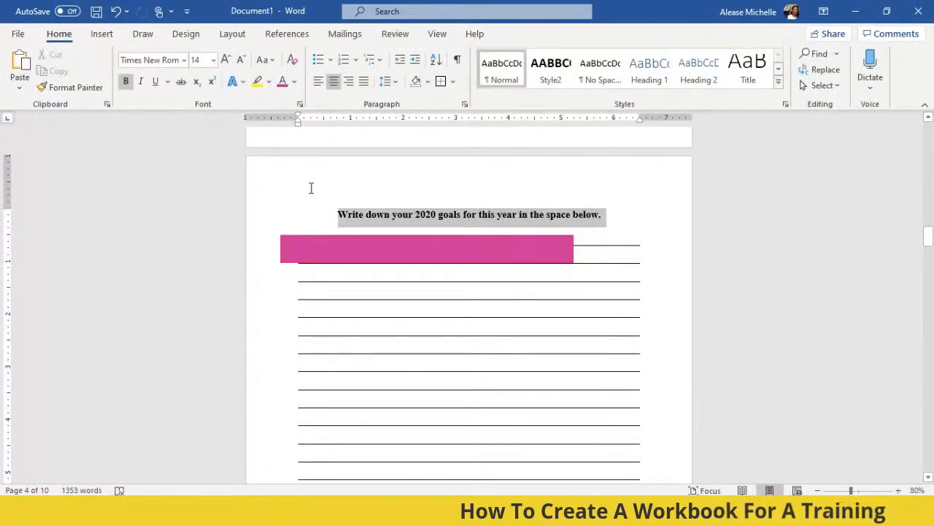
right_click(362, 216)
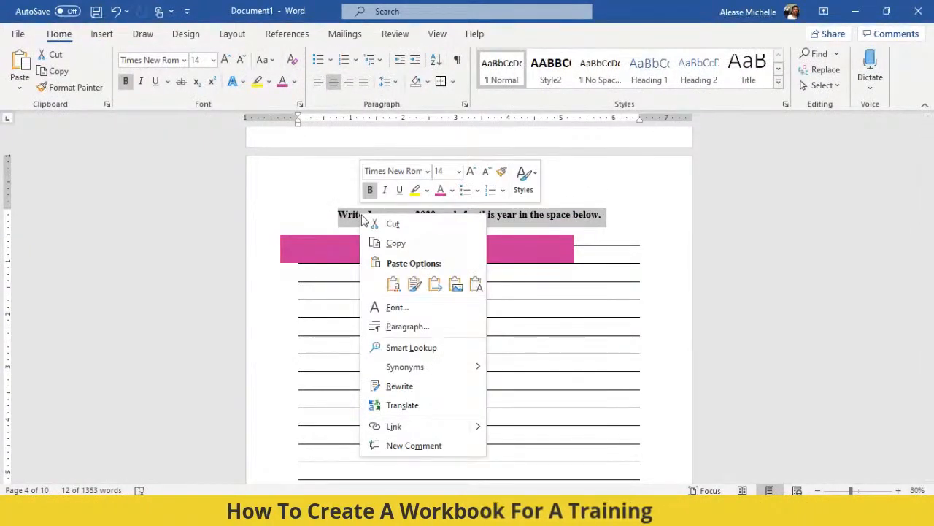
click(330, 240)
drag(330, 241, 381, 208)
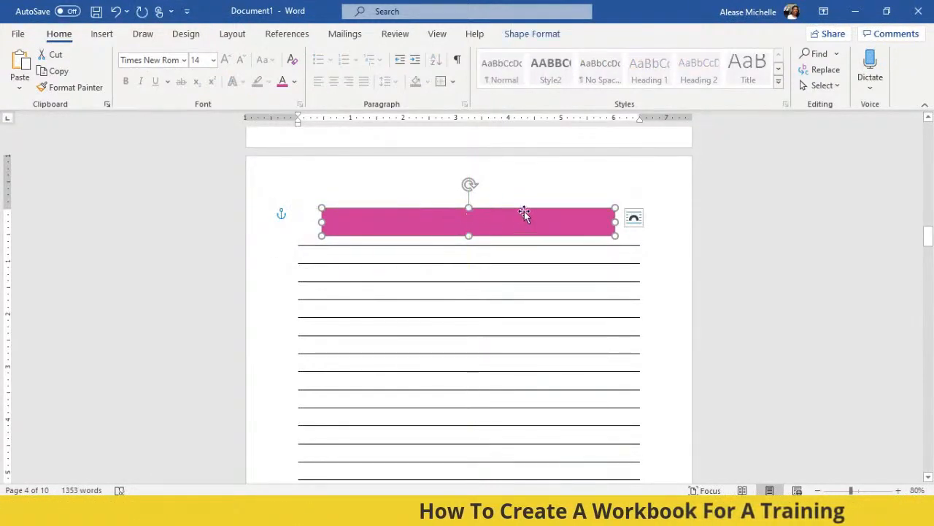
Step: Send the pink rectangle behind the text of the 2020 goals heading
right_click(514, 224)
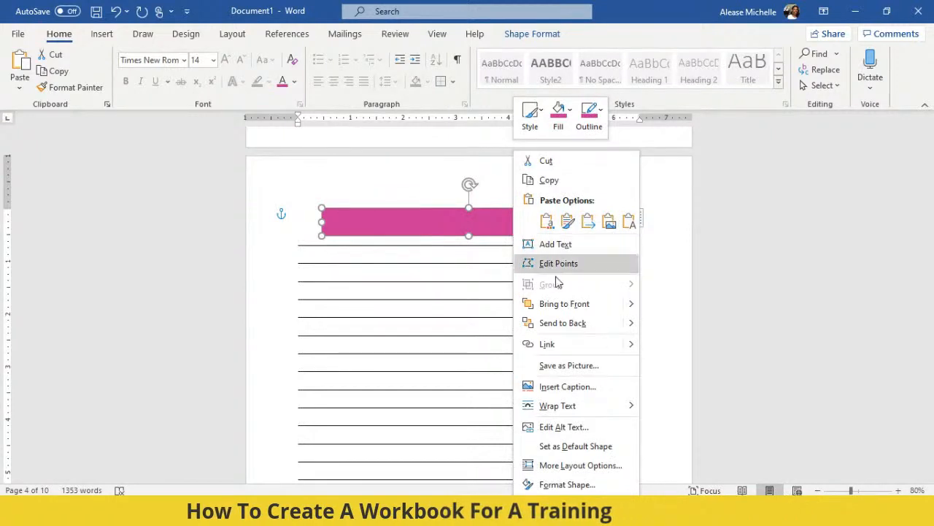
click(581, 324)
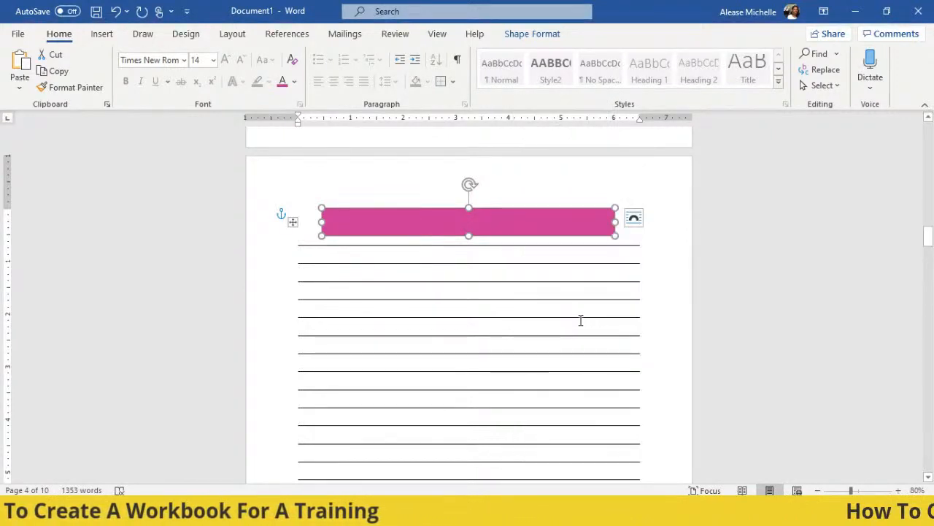
click(578, 205)
click(576, 214)
right_click(577, 222)
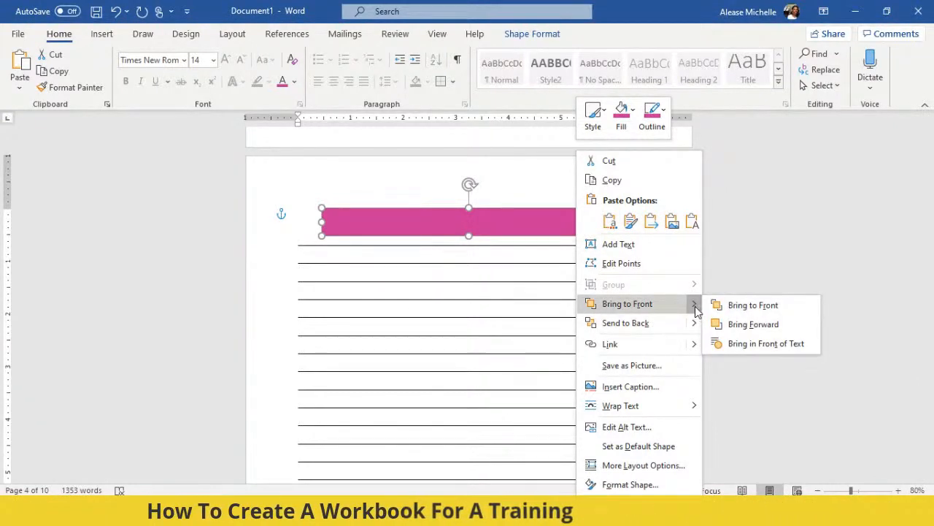
mouse_move(698, 312)
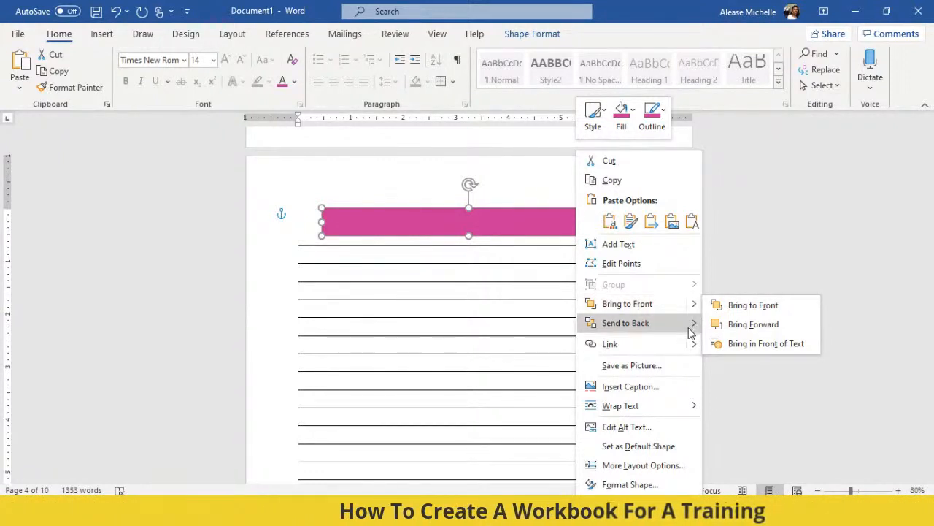
mouse_move(692, 334)
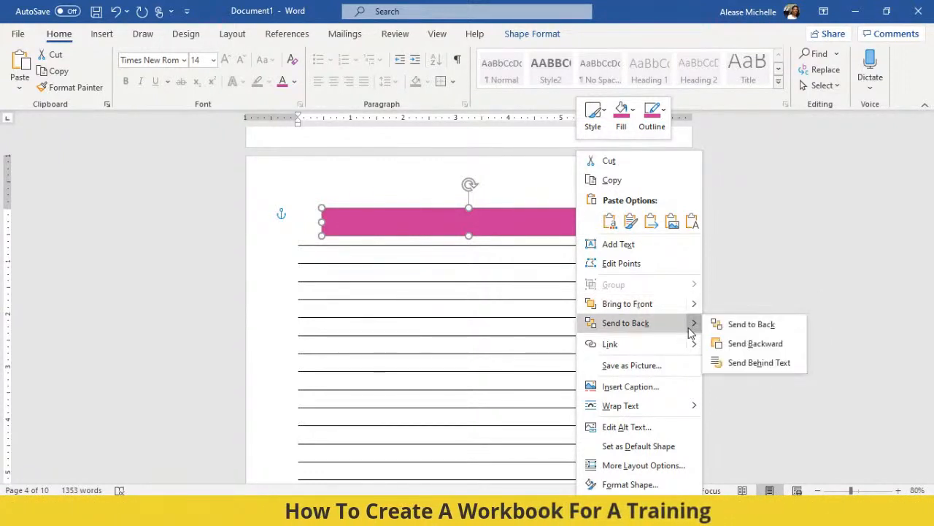
click(741, 365)
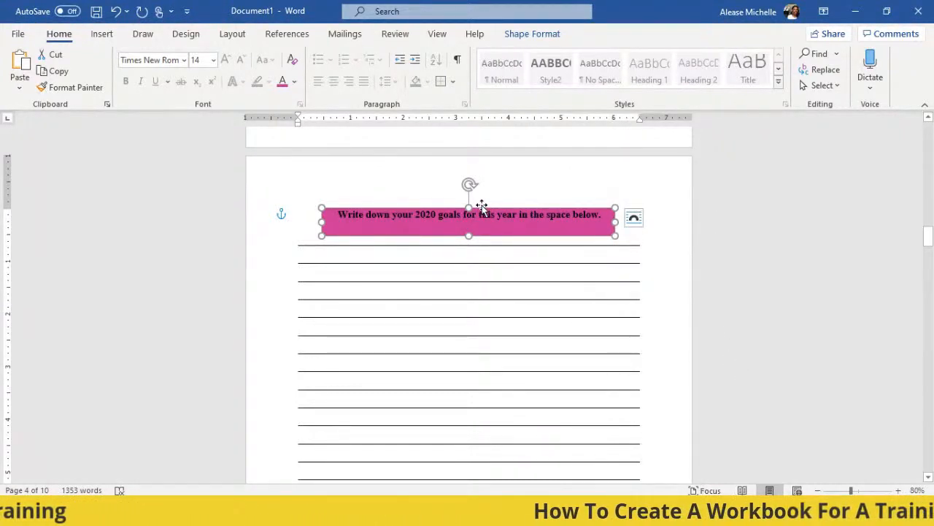
Step: Nudge the pink rectangle up until the 2020 goals heading sits vertically centered in it
key(Up)
key(Up)
key(Up)
key(Up)
key(Up)
key(Up)
key(Up)
key(Up)
key(Up)
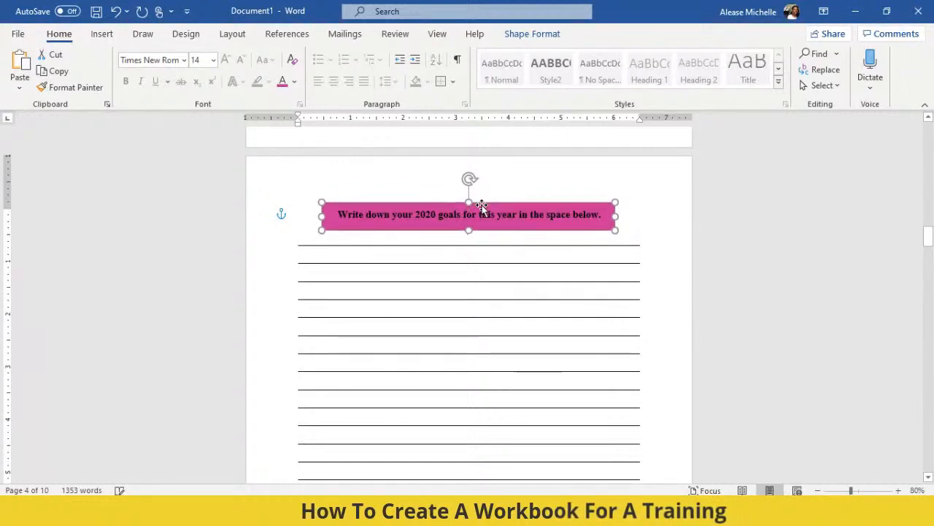
key(Down)
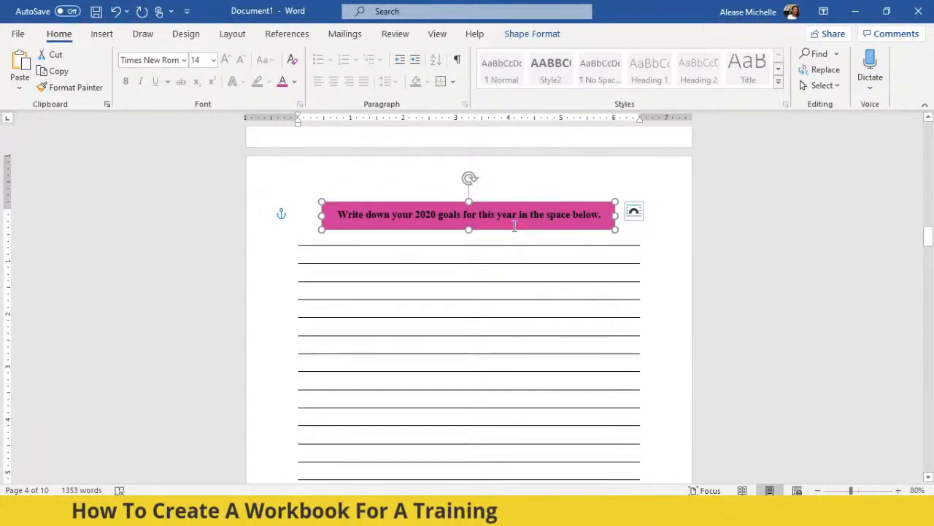
Step: Change the font color of the heading "Write down your 2020 goals for this year in the space below." to white
drag(608, 215, 335, 211)
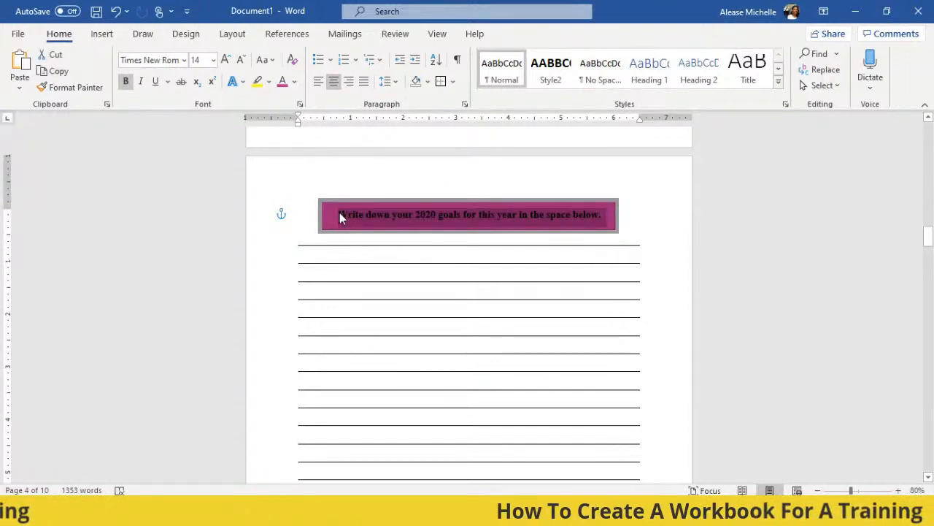
double_click(343, 213)
double_click(342, 213)
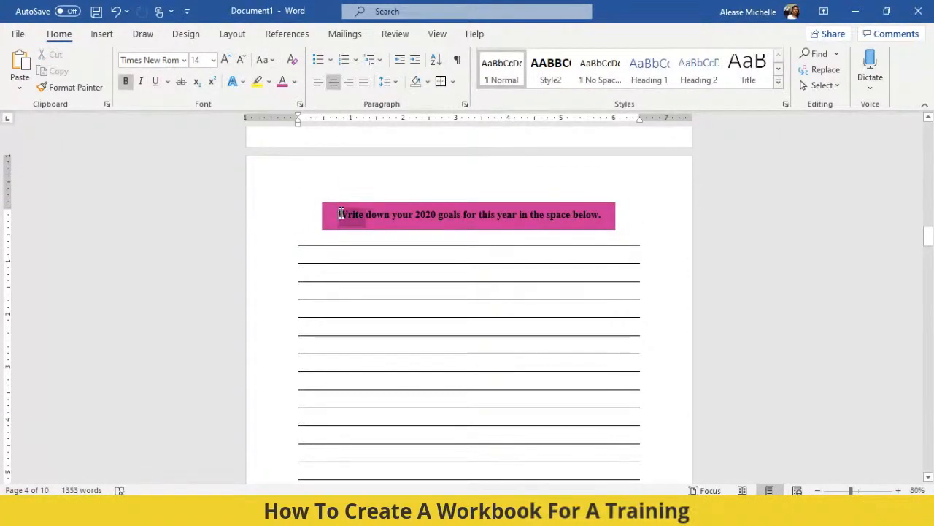
drag(341, 214, 604, 214)
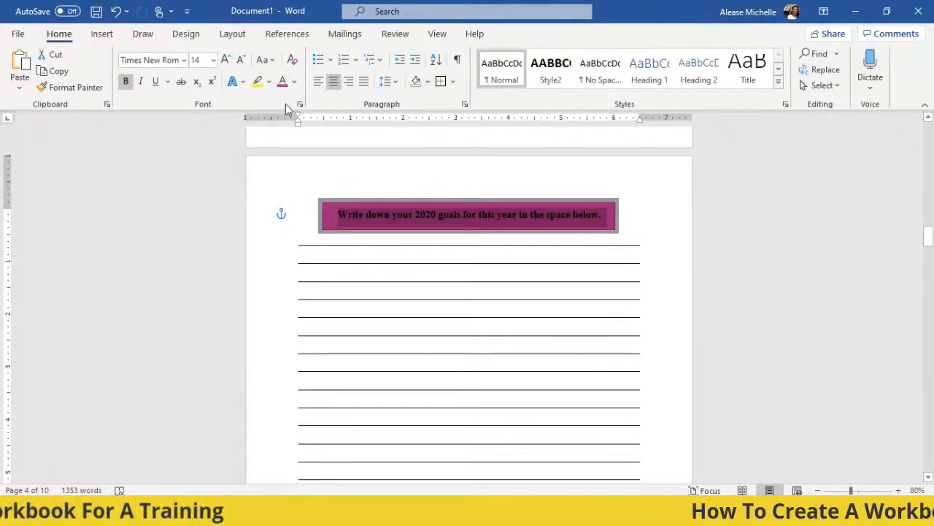
click(294, 81)
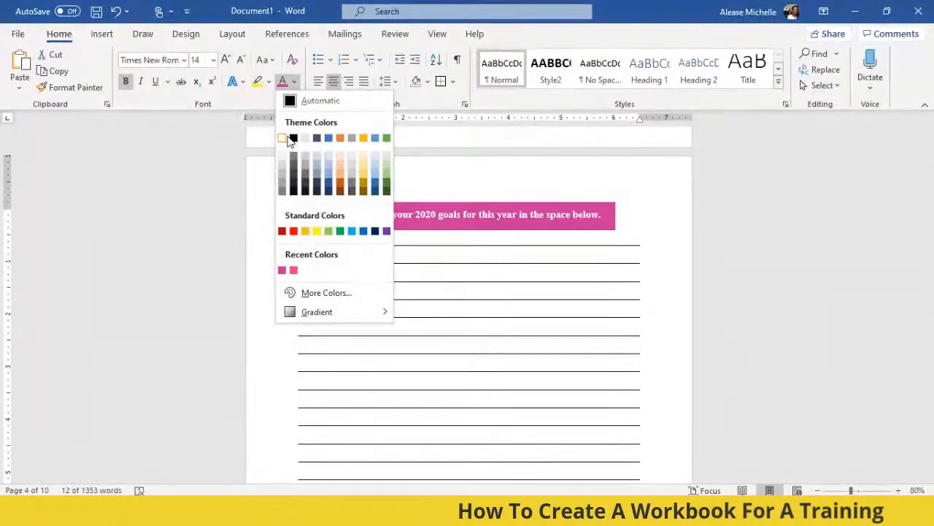
click(283, 138)
click(445, 225)
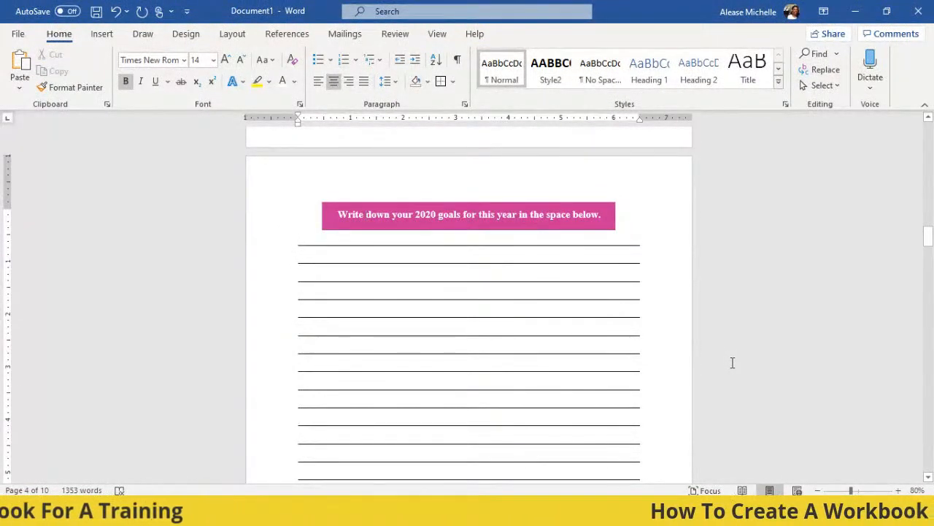
Step: Look for an option to recolor the writing lines in the table below the 2020 goals heading
click(511, 249)
click(382, 241)
drag(307, 241, 580, 478)
scroll(498, 139, up, 1)
click(451, 189)
scroll(392, 198, up, 5)
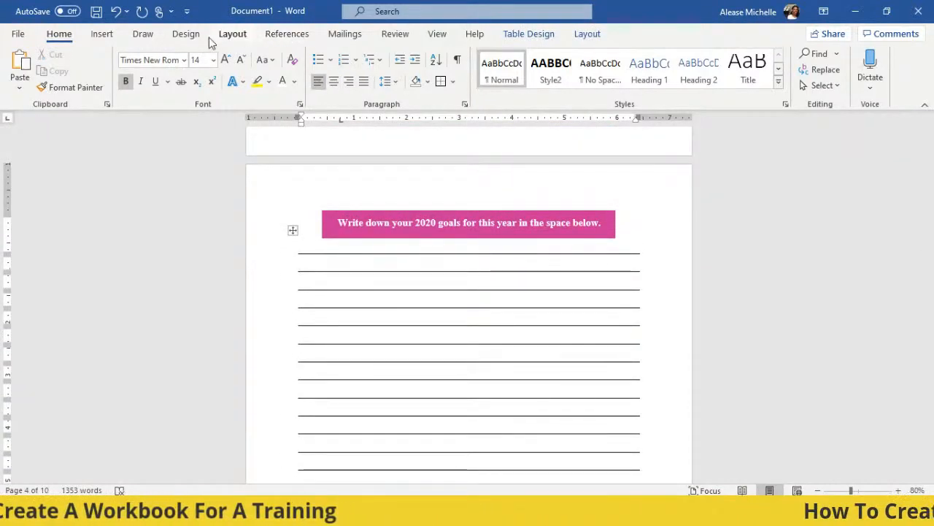
click(103, 34)
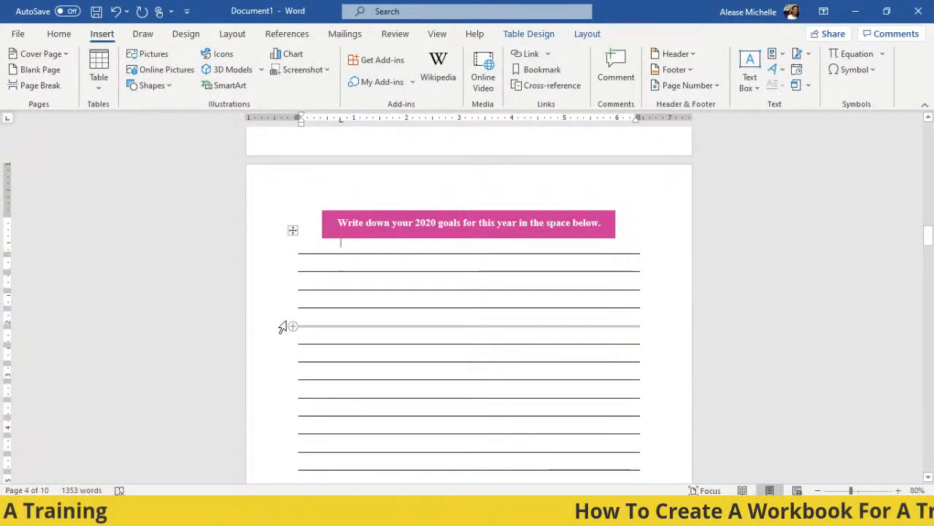
click(286, 333)
click(144, 34)
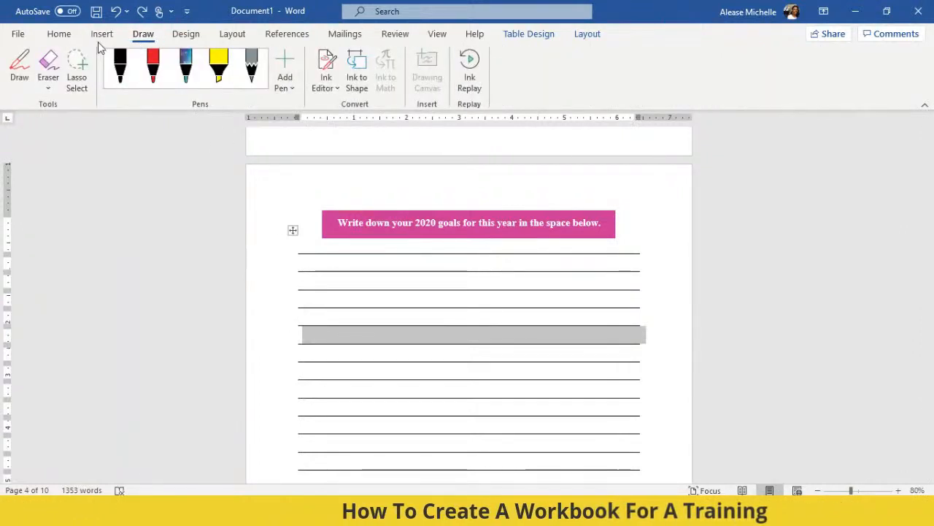
click(61, 34)
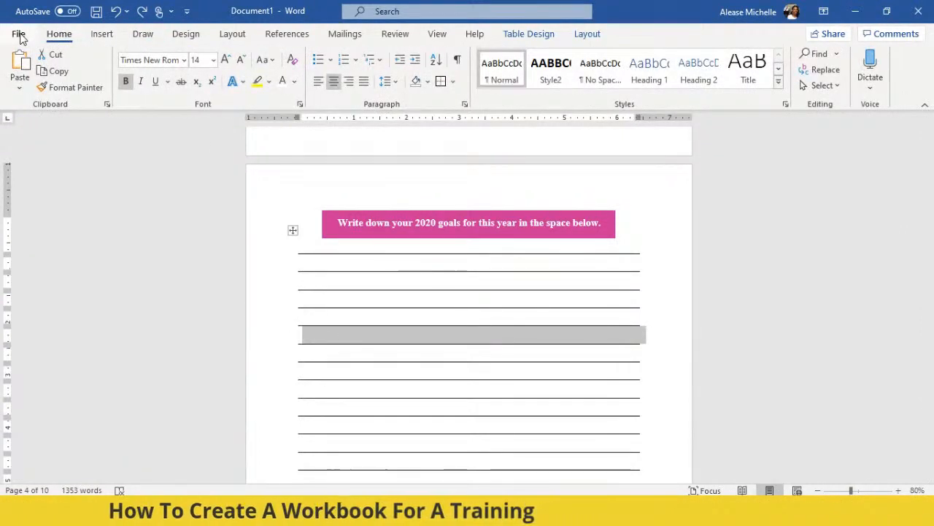
click(453, 81)
click(760, 200)
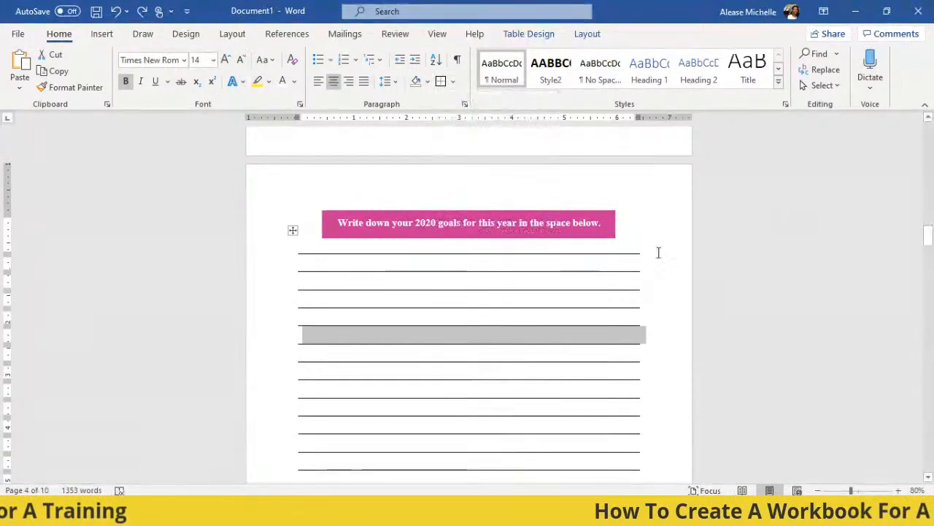
Step: Set the border pen color of the writing-lines table to the recently used pink that matches the heading bar
click(525, 36)
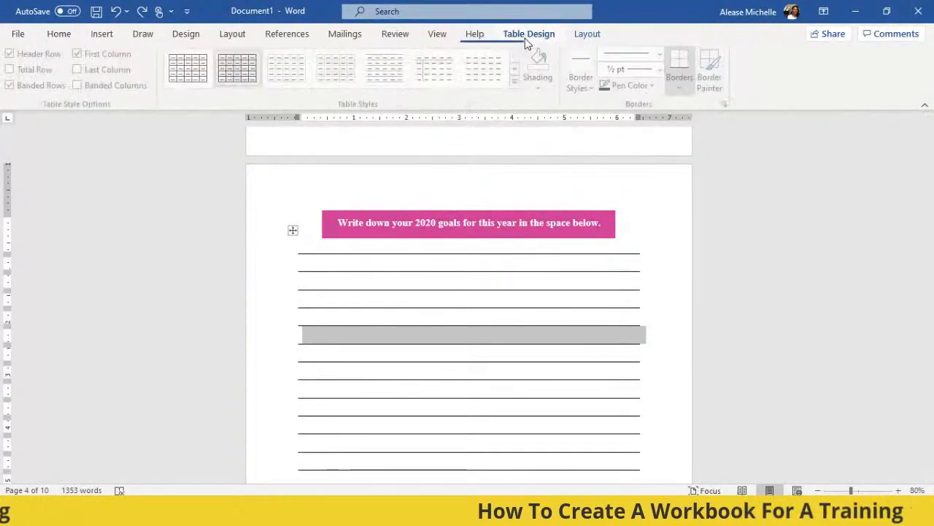
click(384, 280)
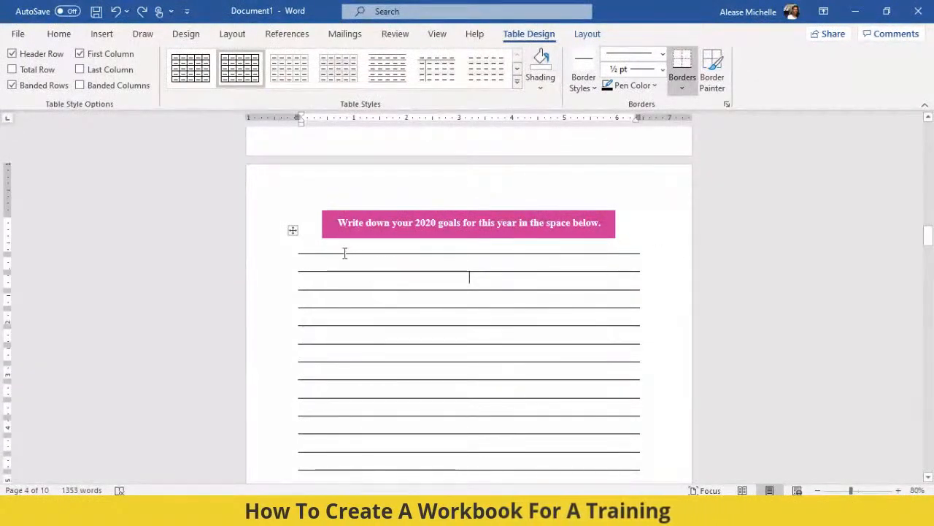
click(632, 86)
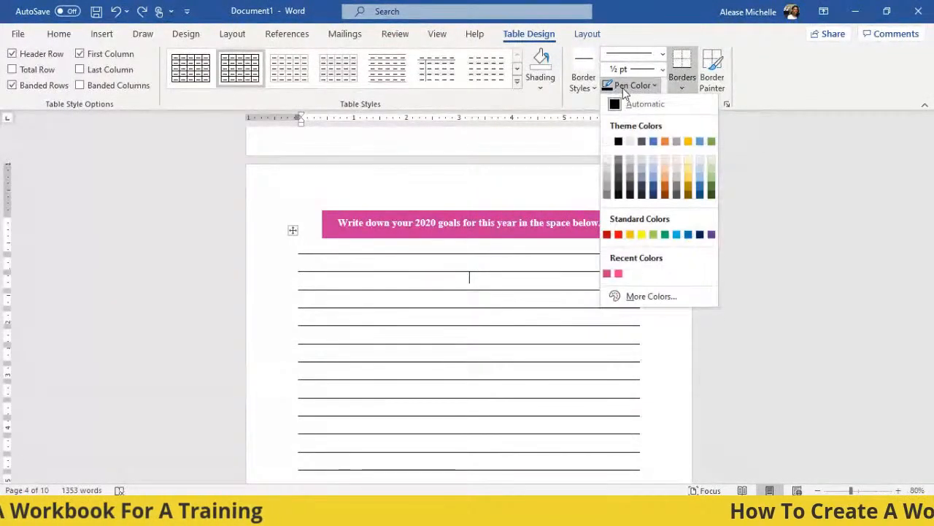
click(607, 274)
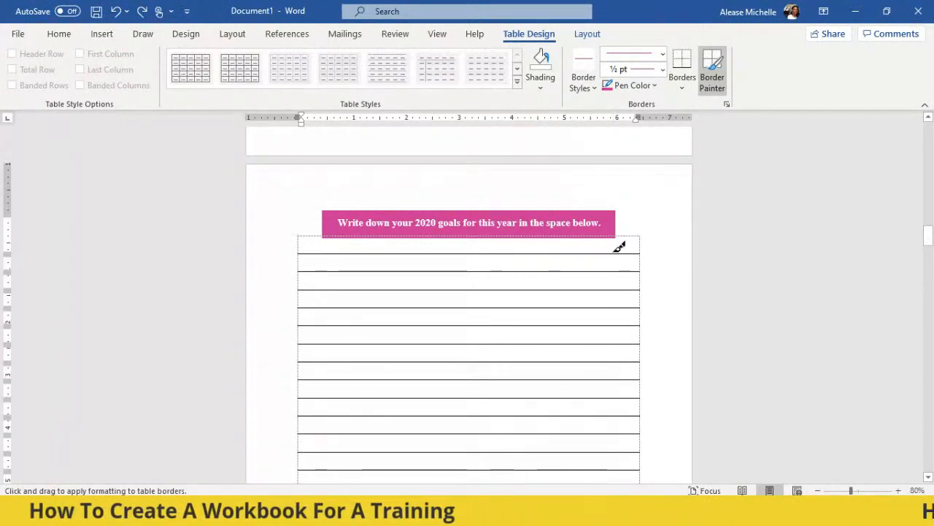
Step: Paint the remaining black writing lines in the table below the 2020 goals heading pink with the Border Painter
click(611, 289)
click(609, 307)
click(610, 325)
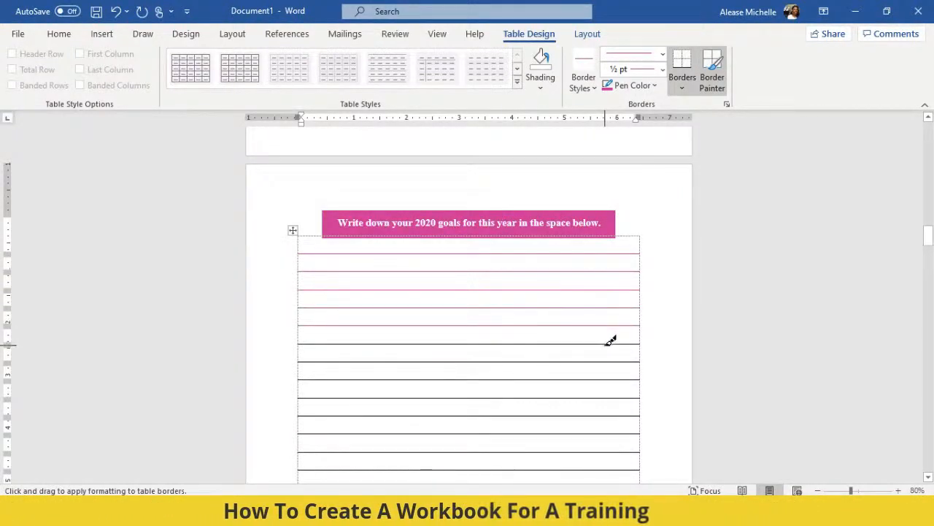
scroll(611, 341, down, 1)
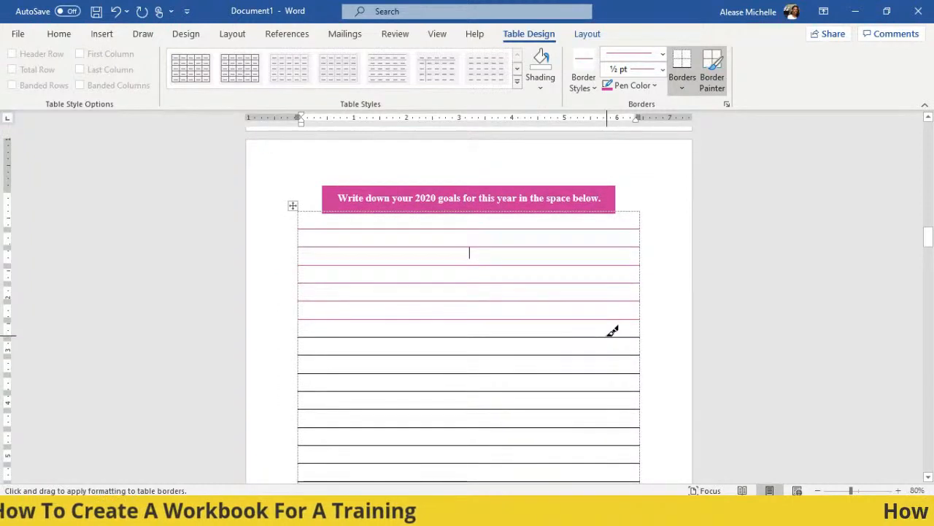
click(610, 355)
scroll(610, 349, down, 1)
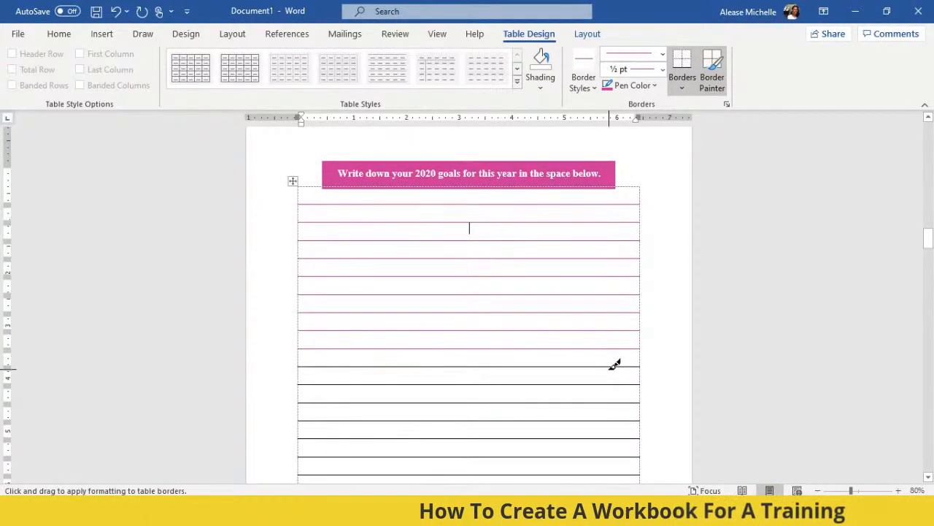
click(611, 365)
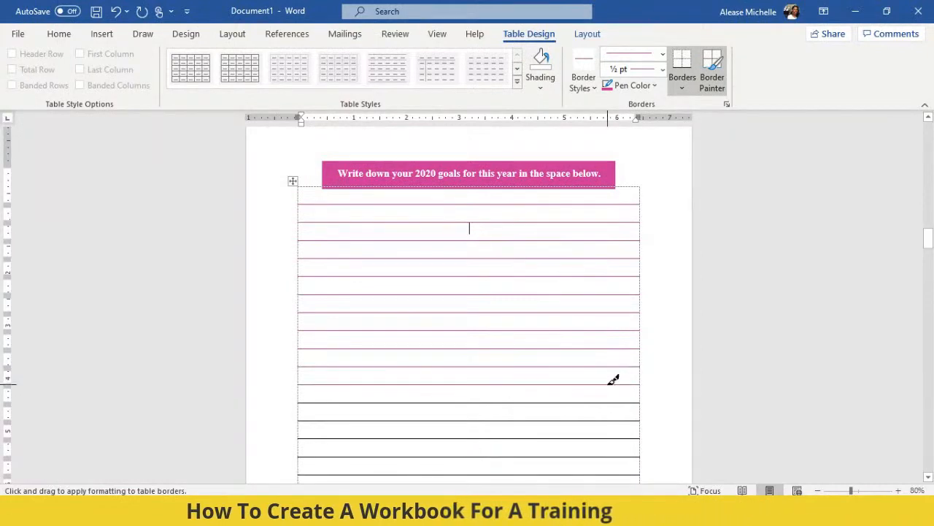
scroll(613, 379, down, 1)
click(619, 377)
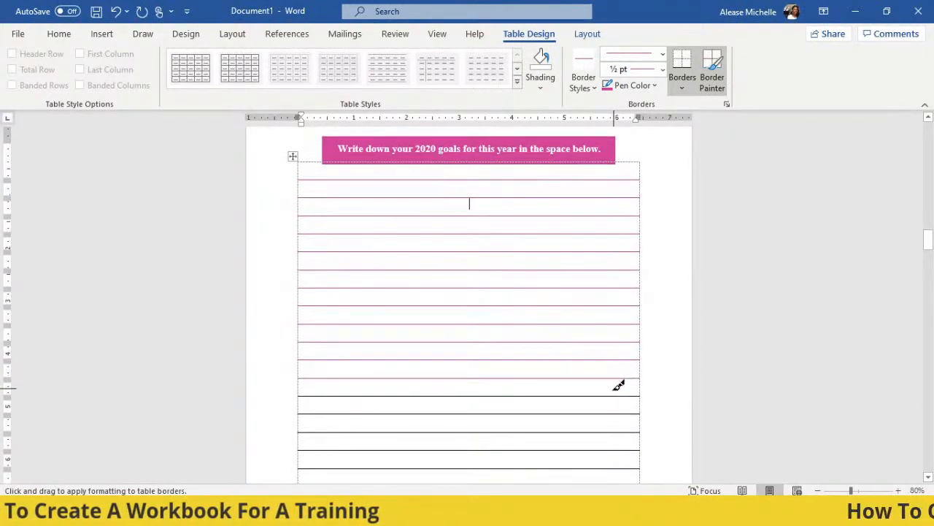
scroll(617, 390, down, 1)
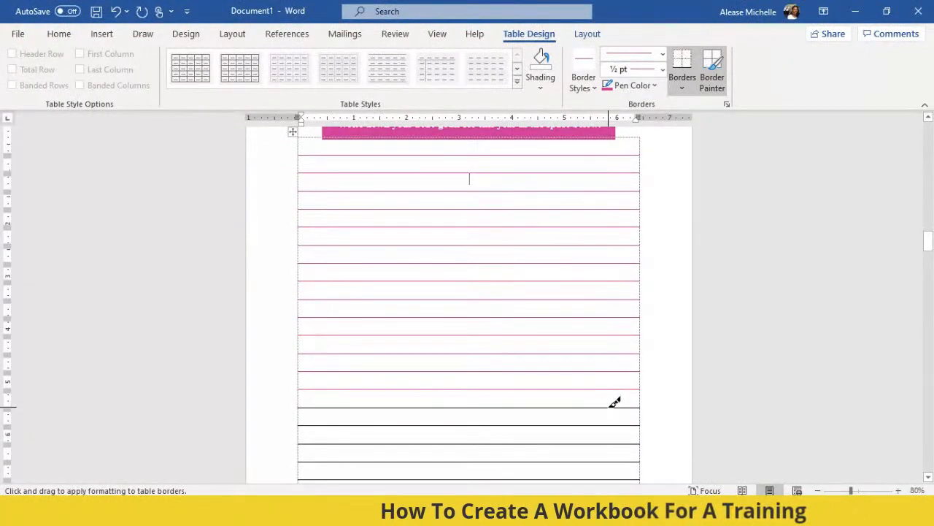
scroll(616, 395, down, 1)
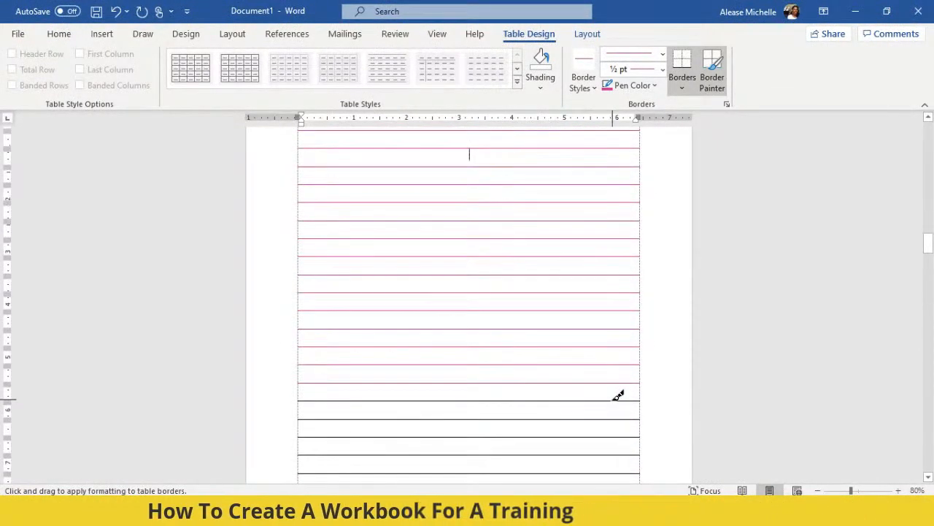
click(609, 418)
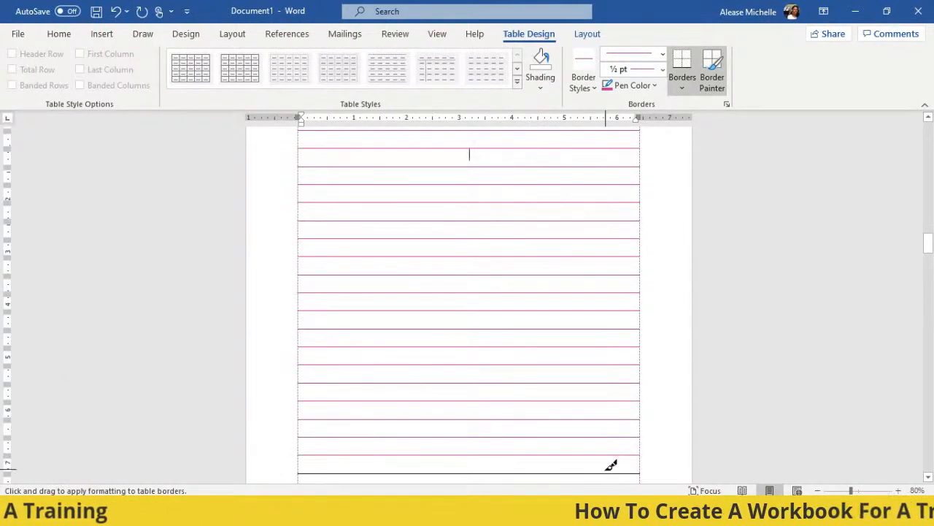
scroll(755, 376, down, 6)
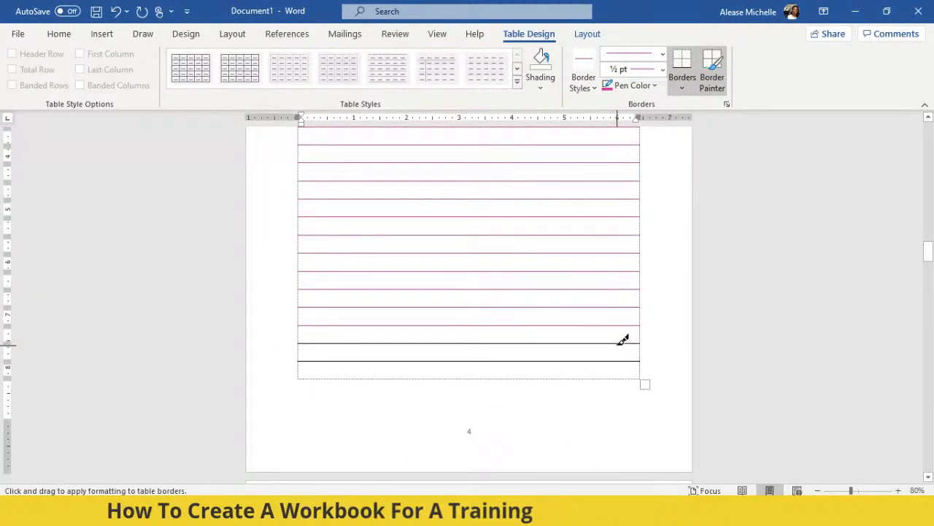
click(624, 342)
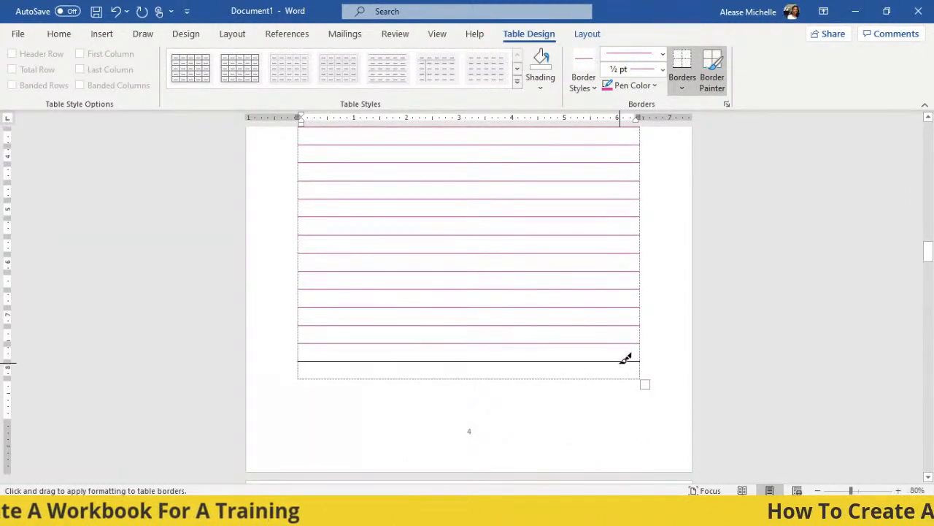
click(625, 360)
key(Escape)
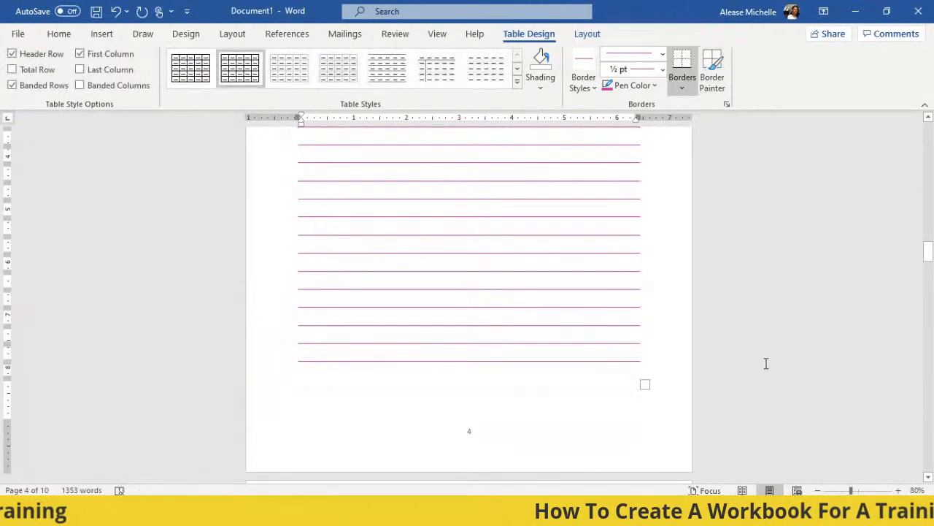
Step: Change the font color of the title "Eight Tips for Bringing Your Personal Goals to Reality" to the recently used pink
scroll(768, 363, up, 3)
scroll(768, 363, up, 1)
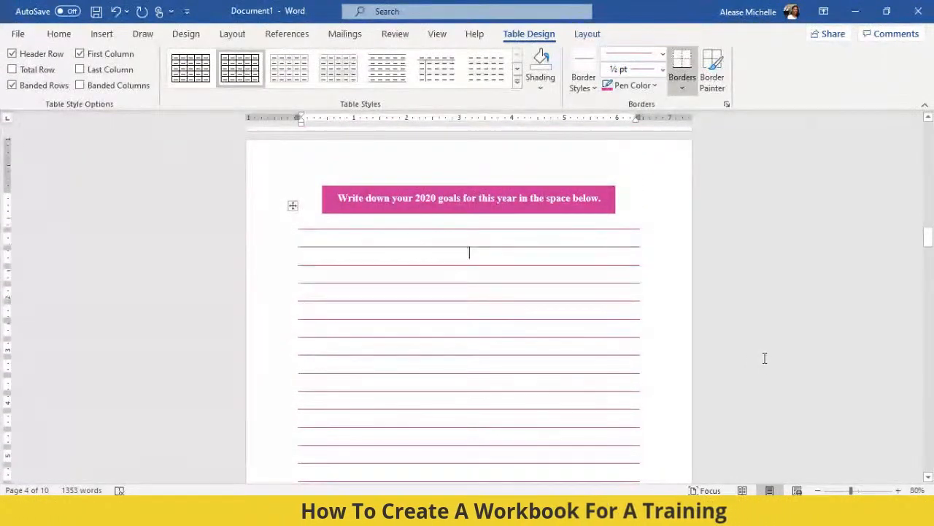
click(820, 491)
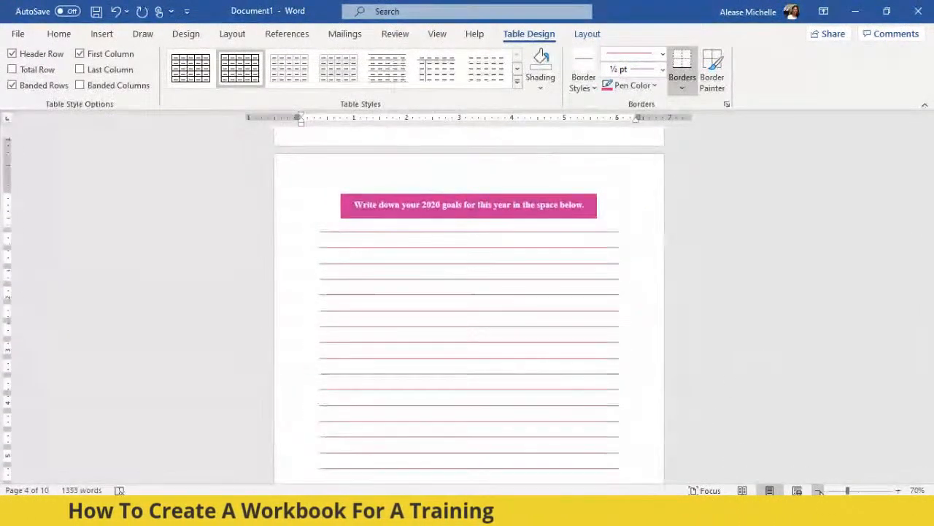
click(819, 490)
click(819, 490)
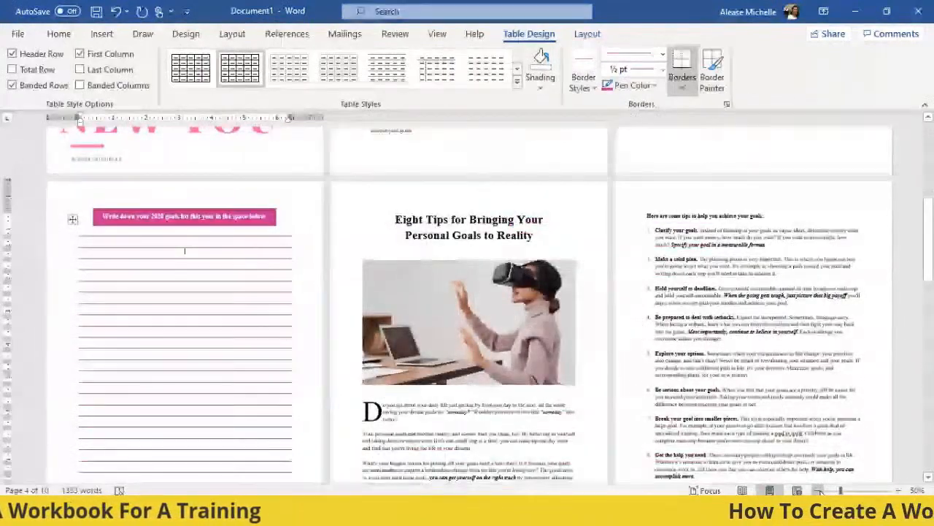
drag(541, 235, 369, 211)
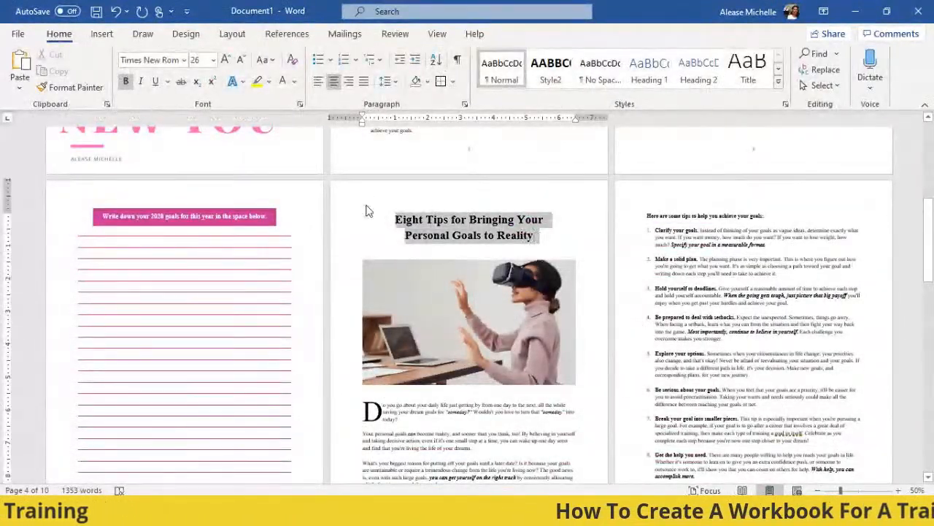
click(293, 86)
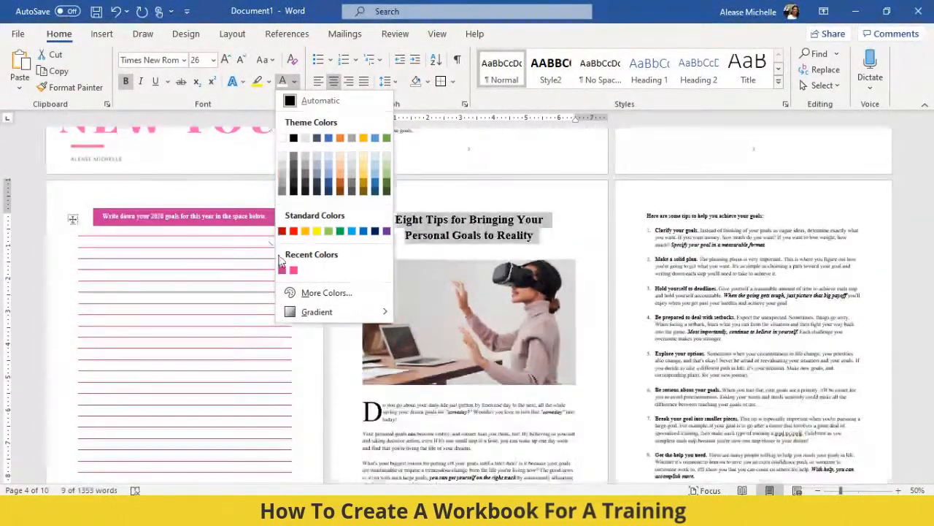
click(285, 338)
click(580, 219)
Step: Color the drop cap D at the start of the Eight Tips article in the same pink as its title
scroll(574, 229, down, 3)
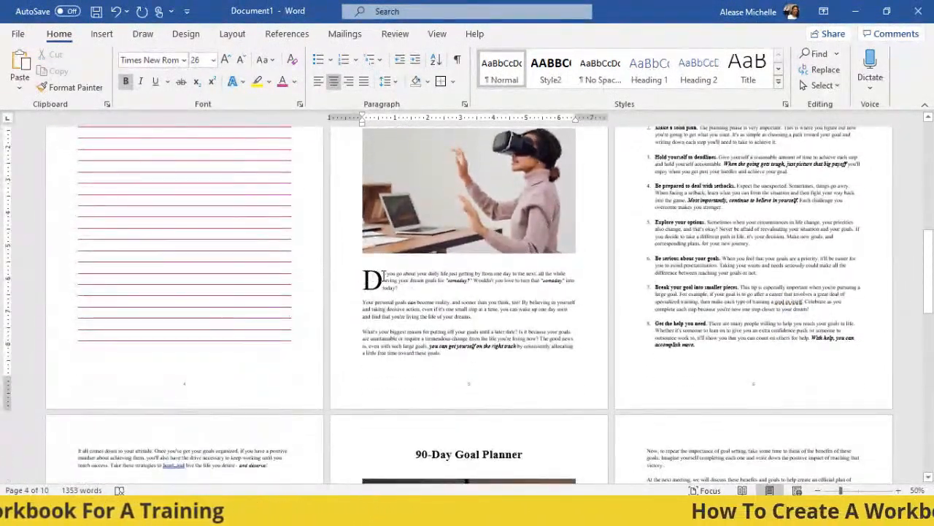
click(374, 279)
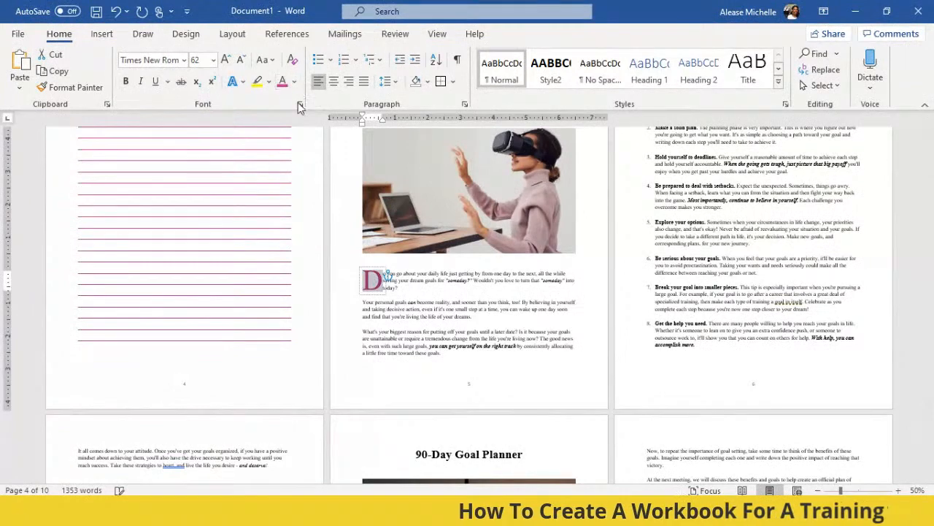
scroll(613, 333, up, 2)
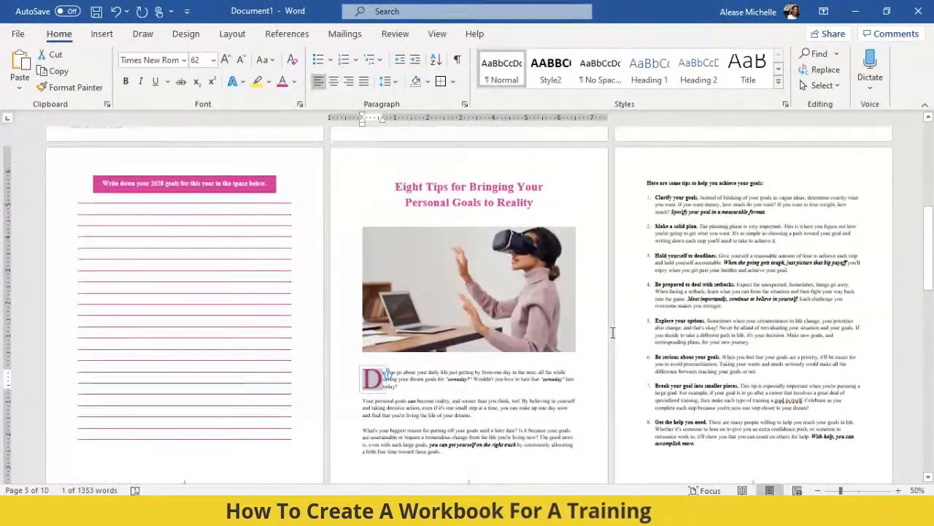
Step: Copy the pink bar behind the 2020 goals heading for use at the "Create your vision below." heading
scroll(614, 333, down, 6)
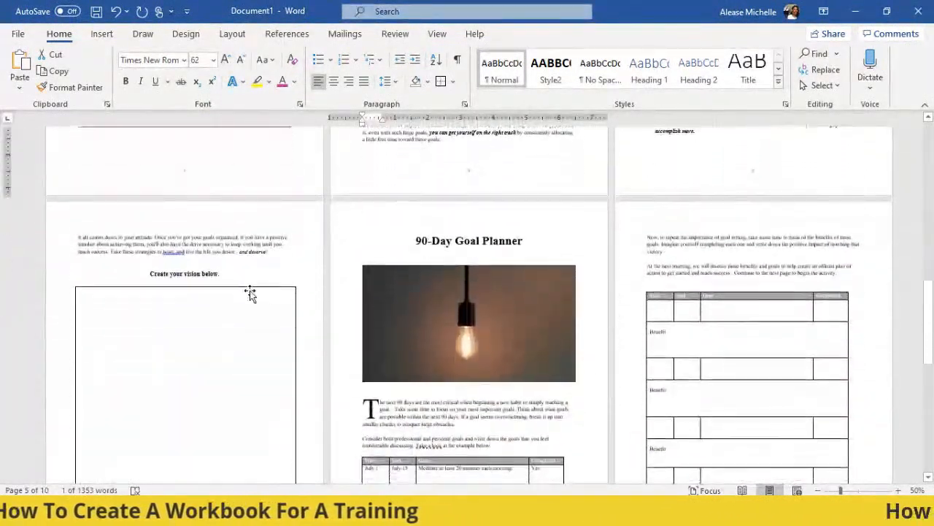
click(227, 274)
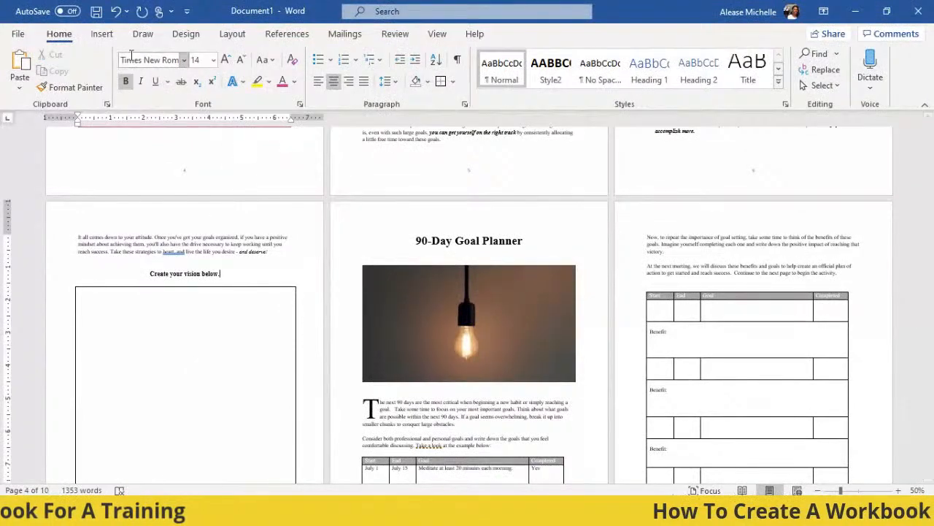
scroll(458, 171, up, 3)
scroll(458, 171, up, 5)
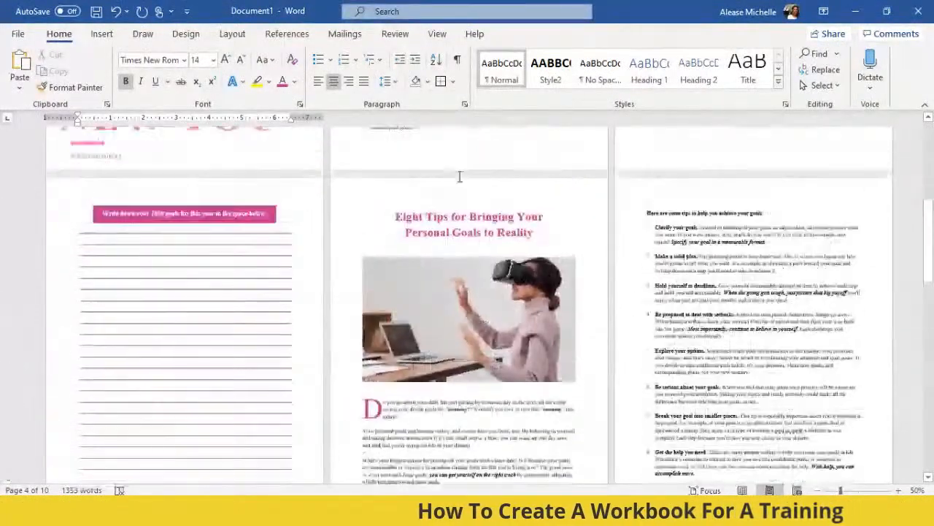
click(142, 277)
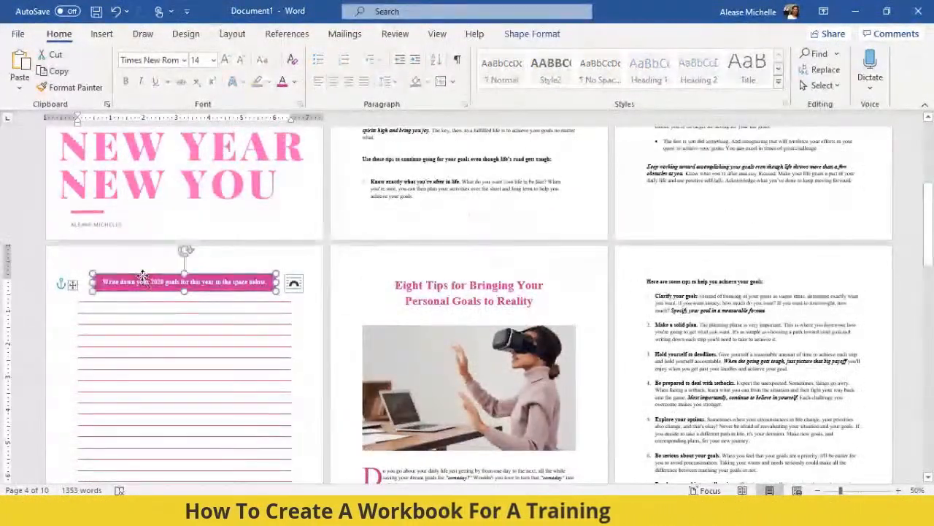
right_click(141, 278)
click(170, 179)
Step: Paste the copied pink bar at the "Create your vision below." heading and center it behind the text
scroll(192, 309, down, 7)
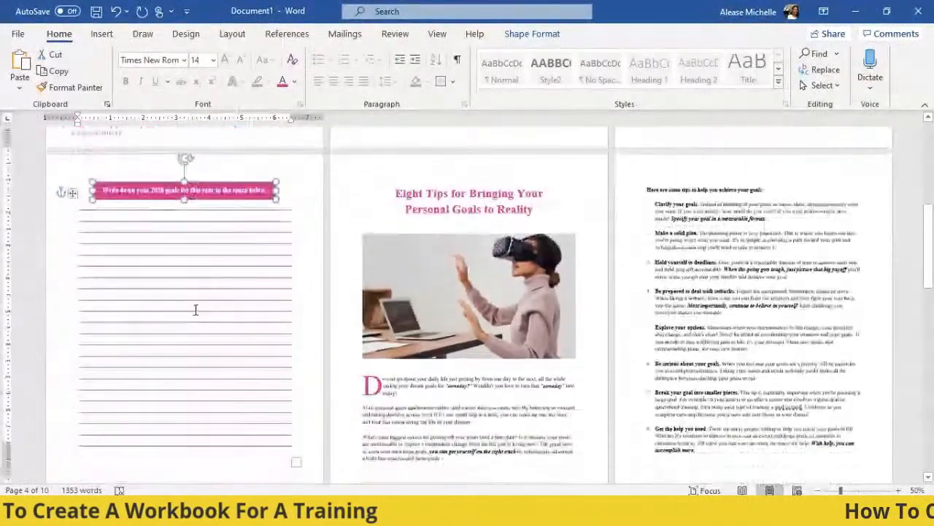
click(225, 309)
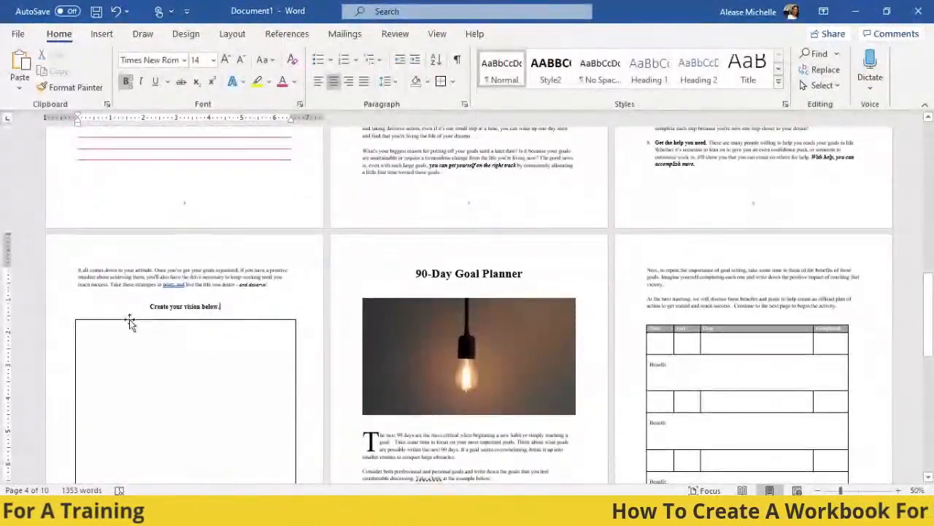
right_click(139, 307)
click(148, 306)
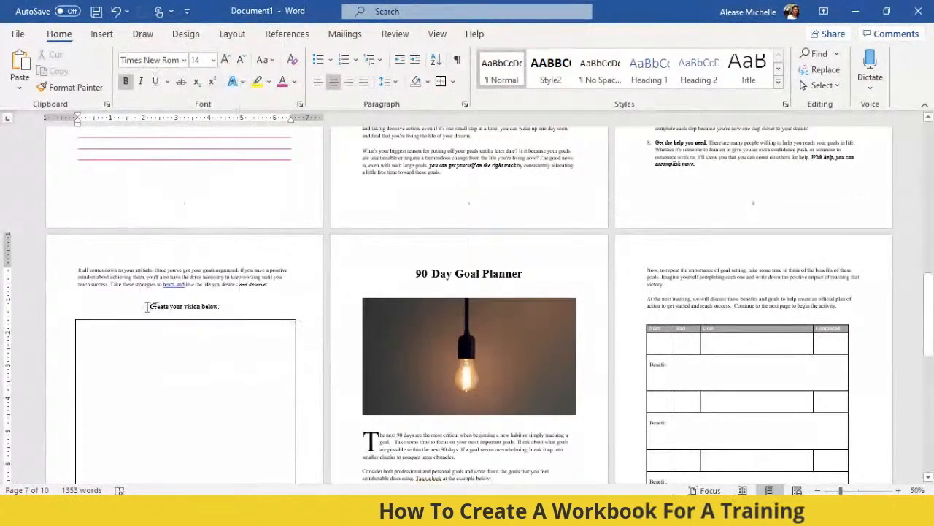
right_click(143, 309)
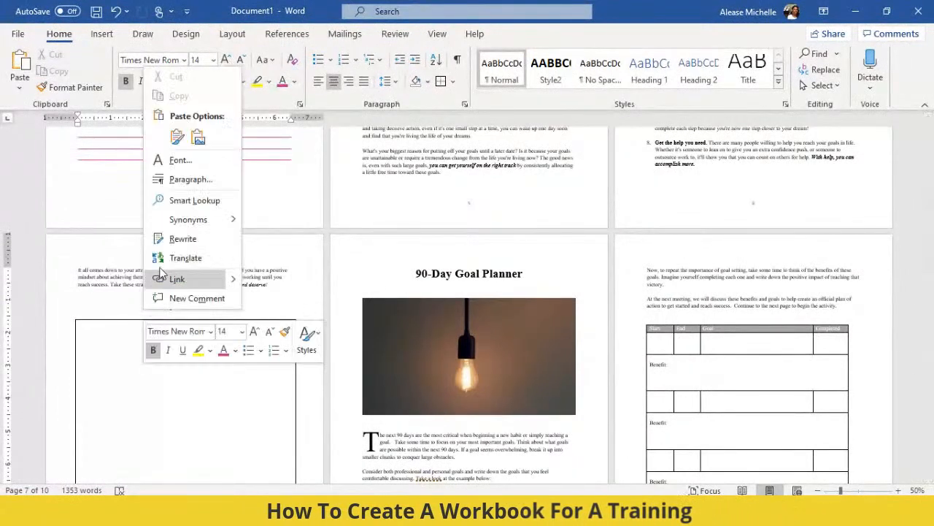
click(179, 139)
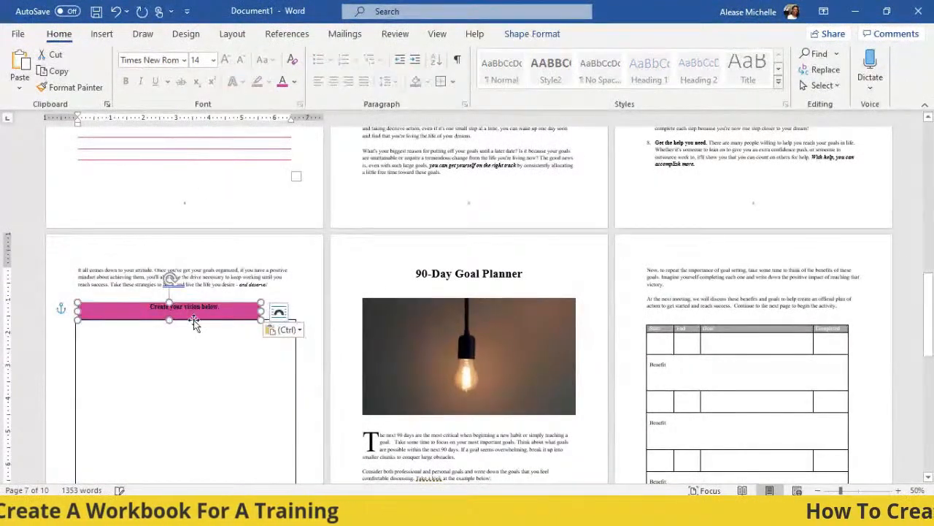
Step: Change the font color of the heading "Create your vision below." to white
drag(233, 310, 148, 307)
click(294, 81)
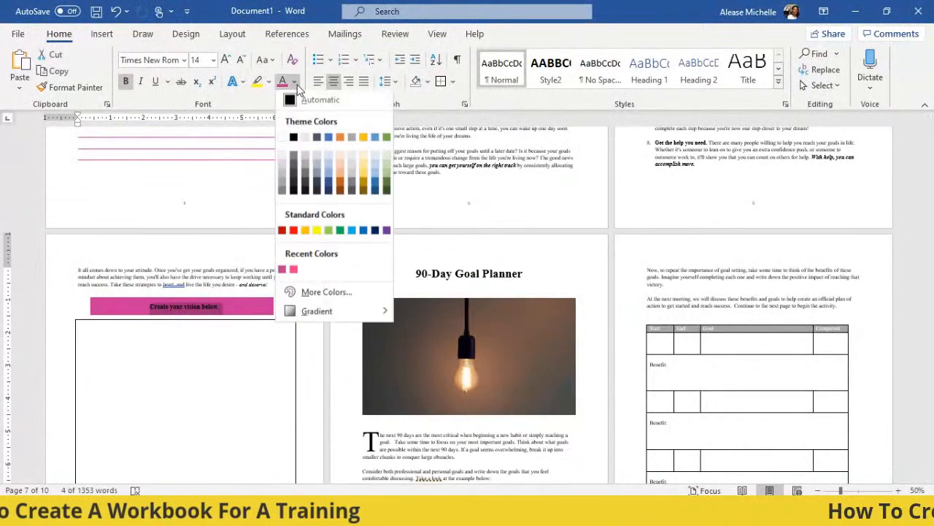
click(285, 134)
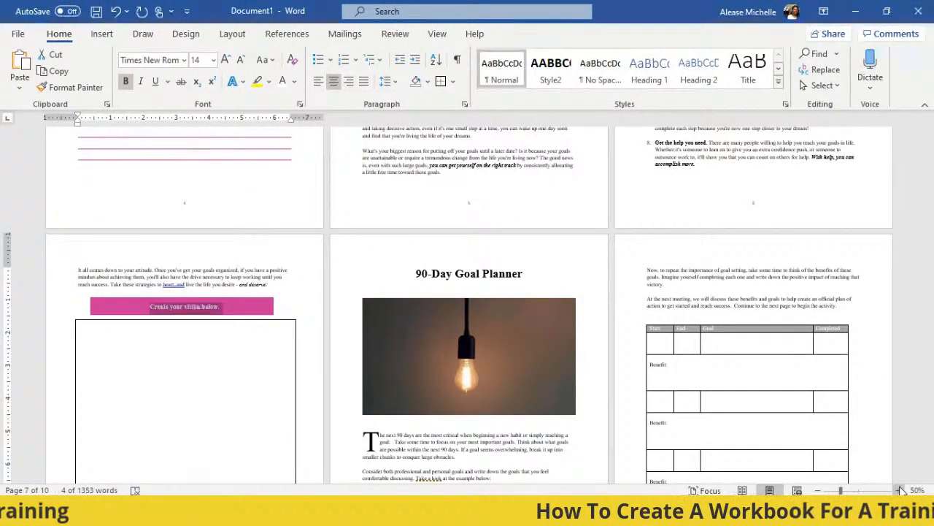
Step: Change the outline of the large box below the "Create your vision below." heading to the recently used pink
scroll(611, 381, up, 3)
scroll(667, 319, down, 5)
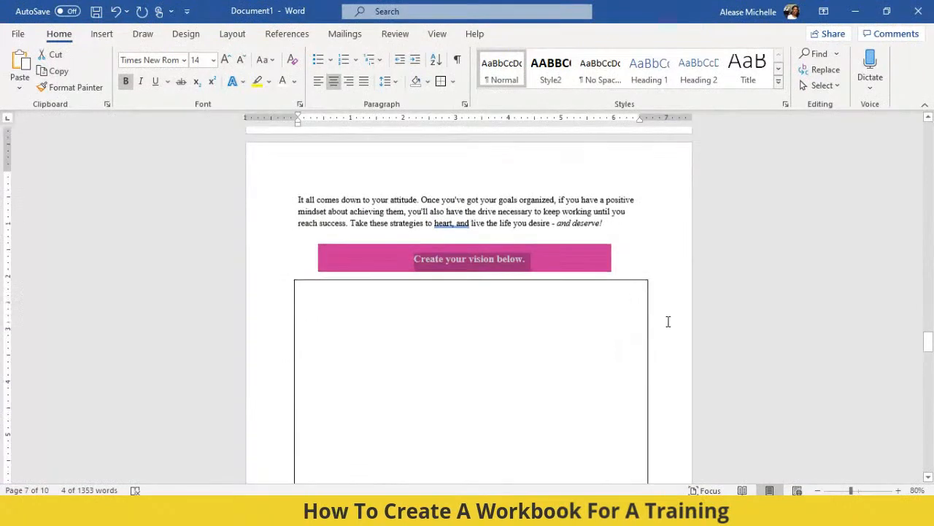
click(646, 203)
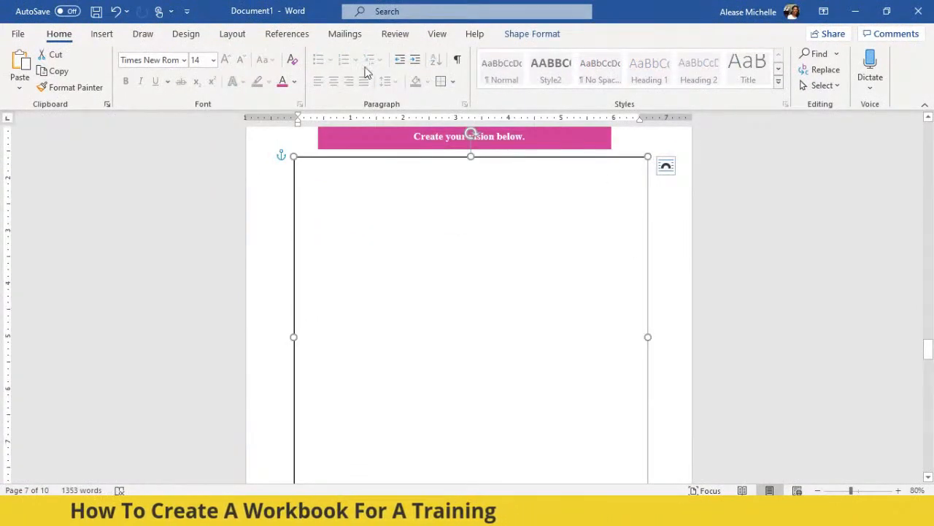
click(527, 34)
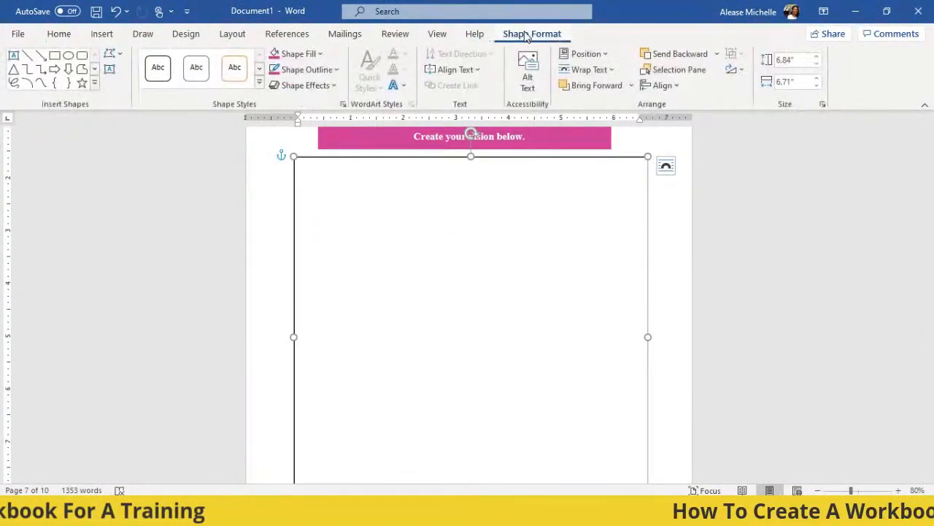
click(337, 69)
click(278, 236)
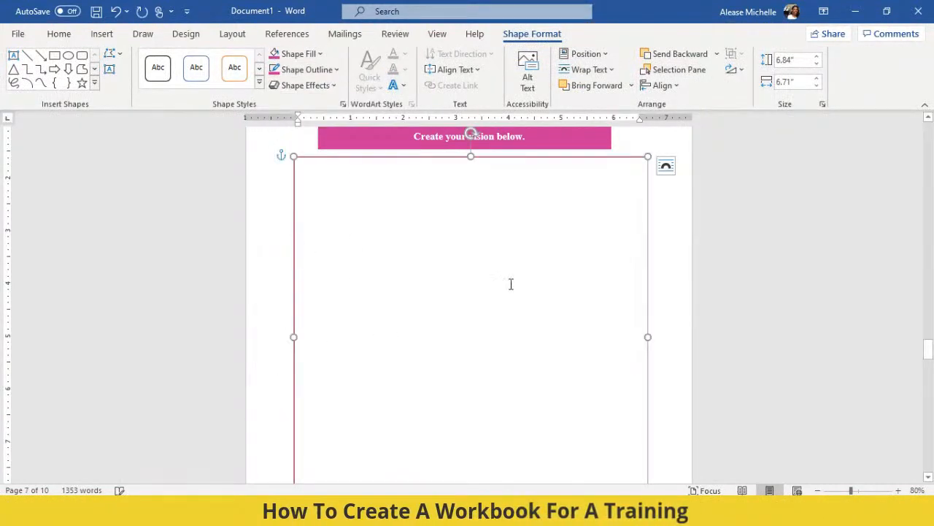
click(765, 261)
scroll(752, 261, up, 3)
scroll(736, 267, down, 3)
scroll(736, 266, down, 10)
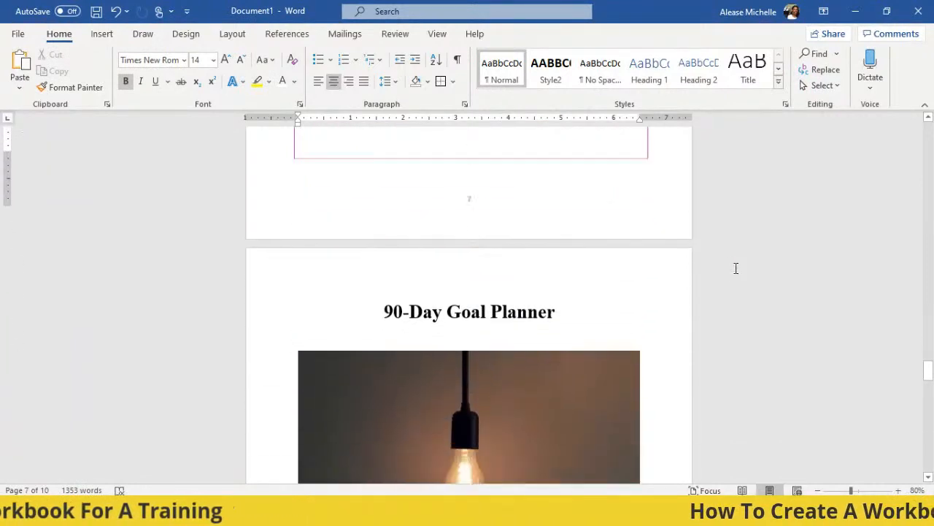
Step: Give the picture under the "Eight Tips for Bringing Your Personal Goals to Reality" title a 4½ pt border in the darker recently used pink
drag(563, 227, 328, 233)
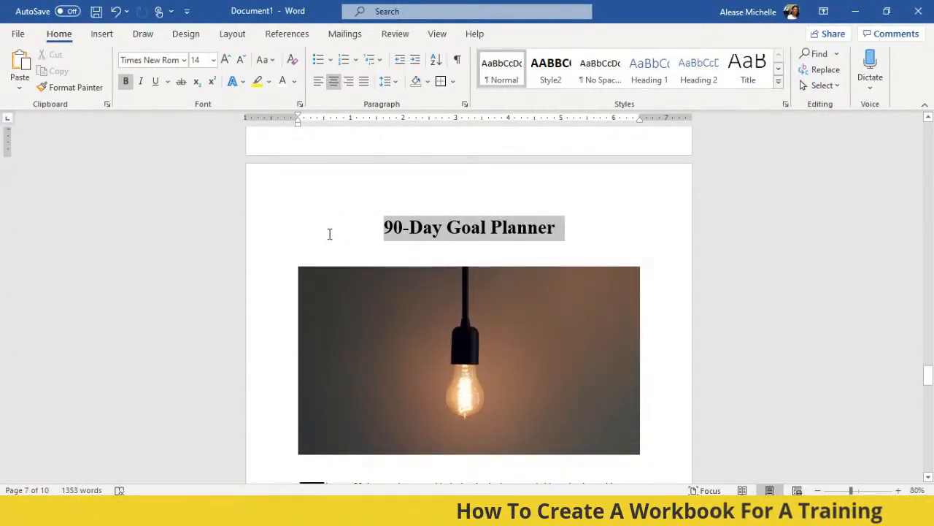
scroll(667, 282, up, 10)
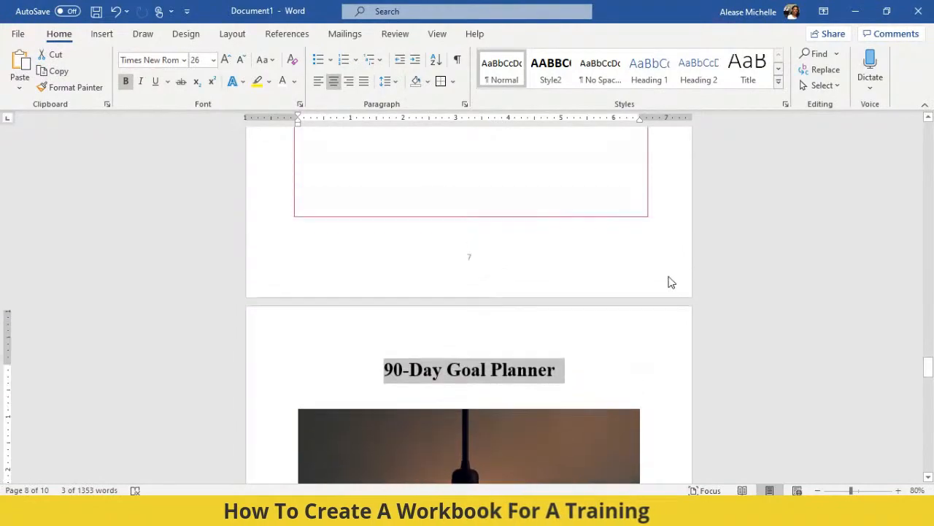
scroll(689, 283, up, 12)
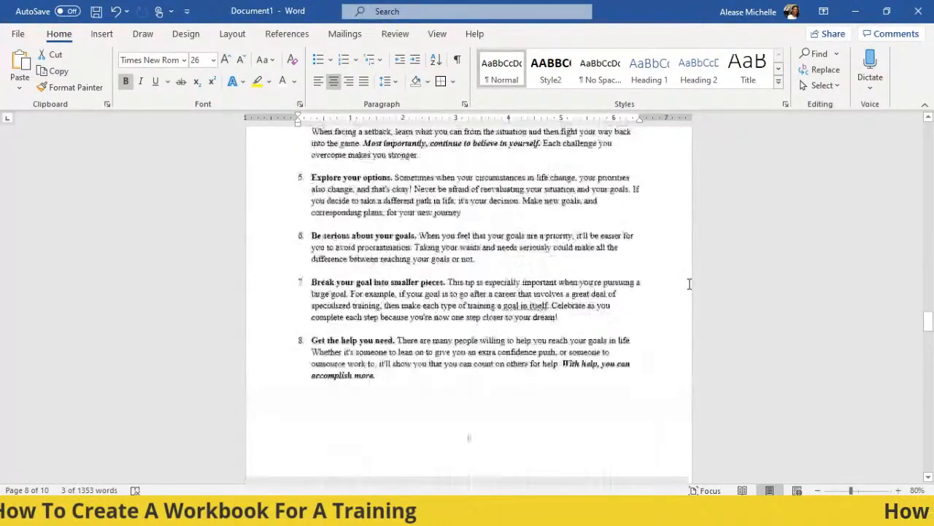
scroll(691, 288, up, 4)
click(548, 309)
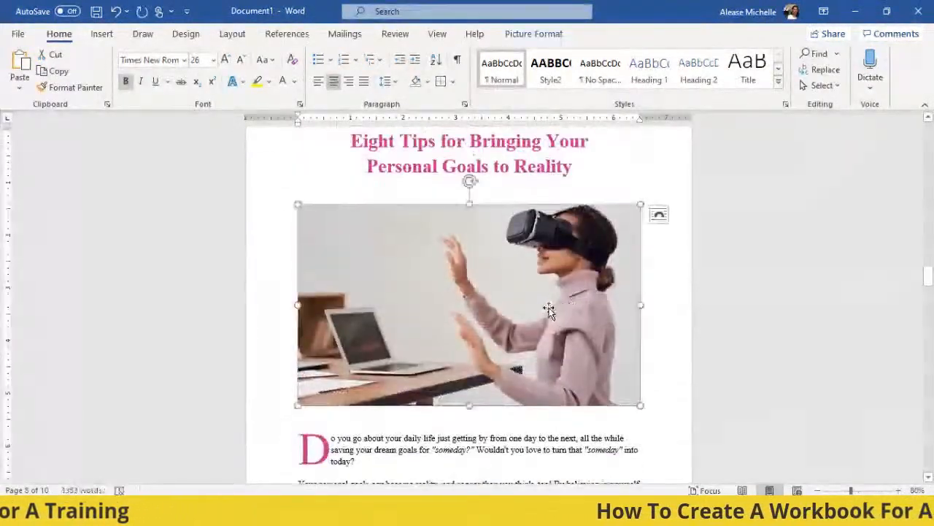
click(527, 34)
click(511, 54)
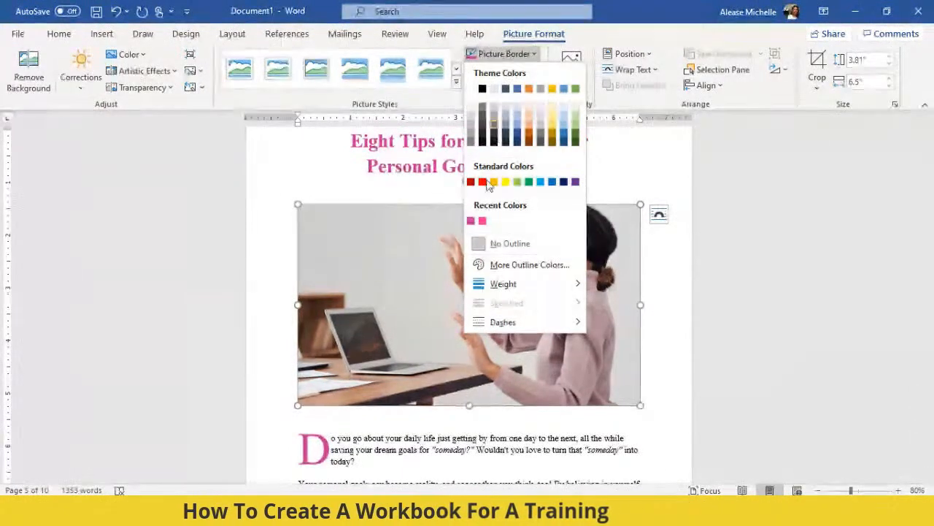
click(473, 220)
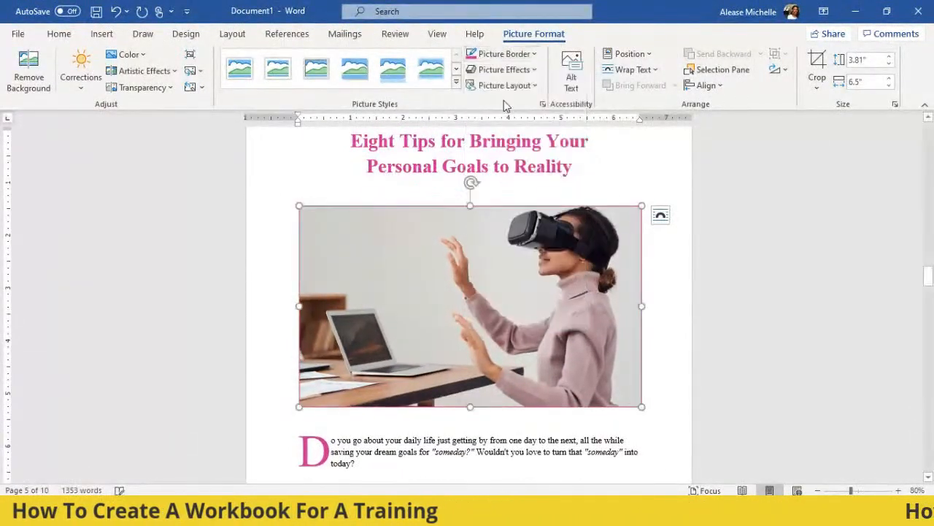
click(511, 55)
mouse_move(520, 282)
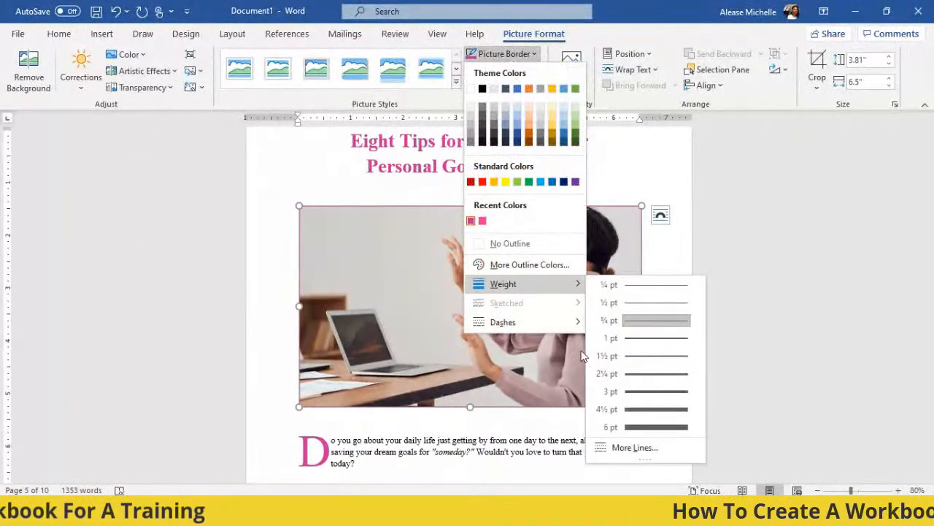
click(636, 409)
click(751, 328)
Step: Change the font color of the "90-Day Goal Planner" title to the darker recently used pink
scroll(751, 328, down, 20)
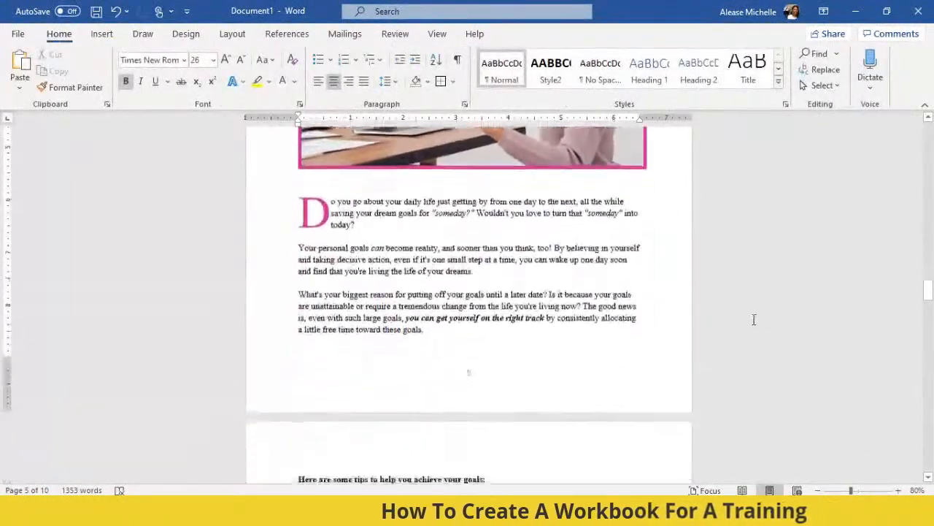
scroll(742, 324, down, 12)
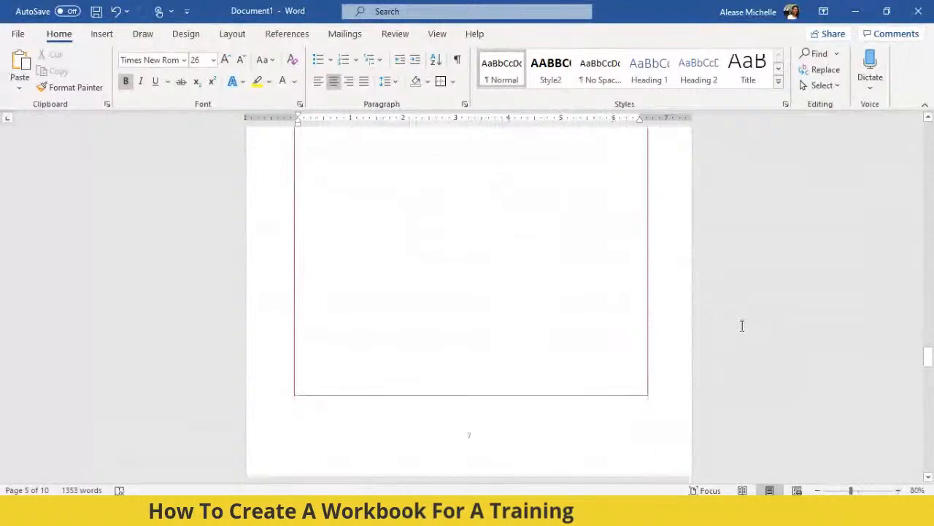
drag(566, 207, 363, 200)
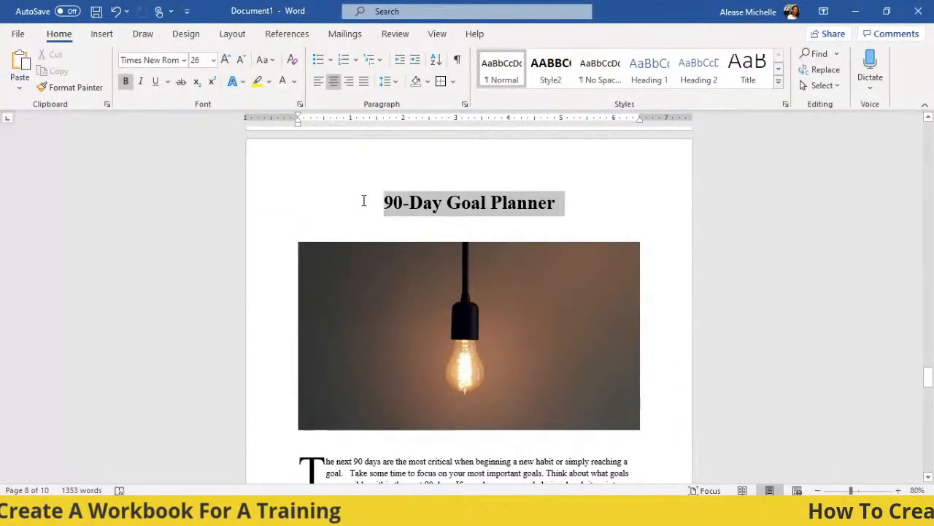
click(295, 81)
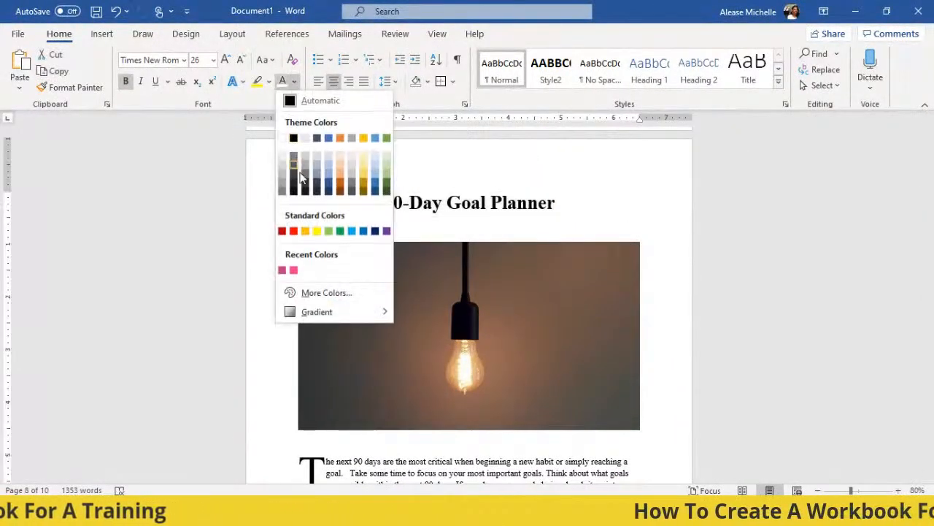
click(282, 271)
Step: Add a 4½ pt border in the same recent pink to the light bulb picture under the "90-Day Goal Planner" title
click(371, 296)
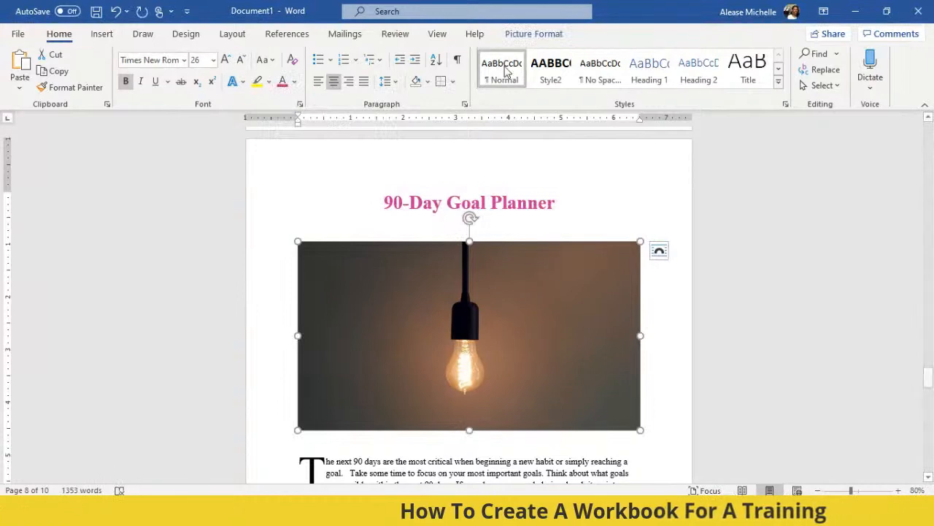
click(523, 37)
click(504, 55)
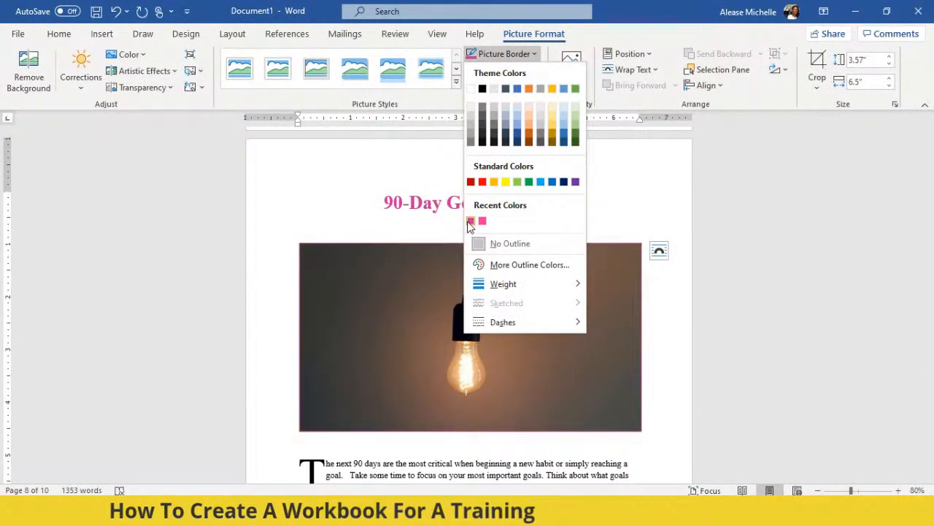
click(470, 222)
click(504, 54)
mouse_move(506, 286)
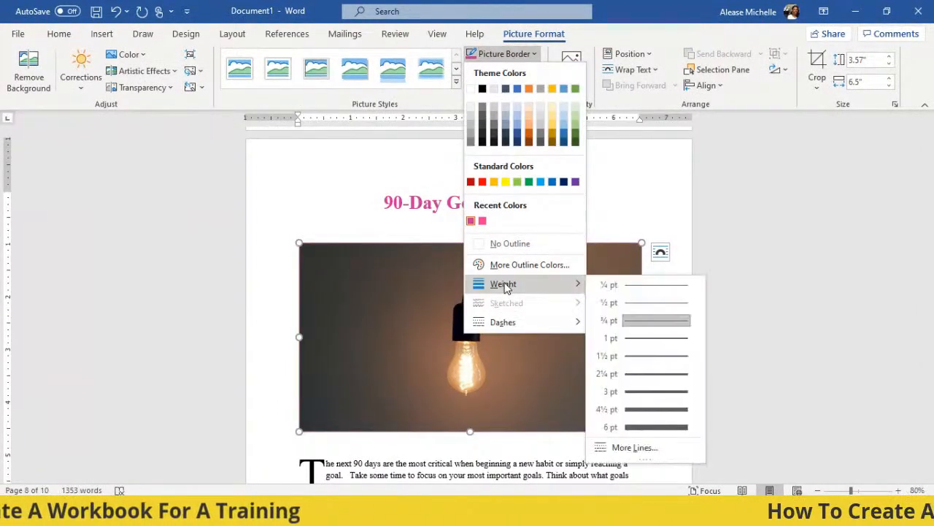
click(632, 409)
click(752, 340)
Step: Color the drop cap T of the paragraph below the light bulb picture pink
scroll(754, 339, down, 3)
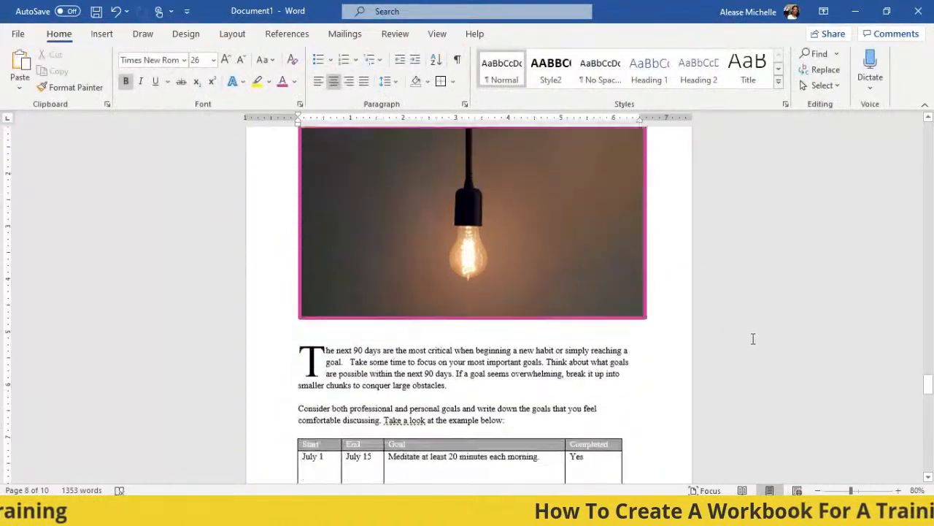
scroll(753, 339, down, 2)
click(312, 281)
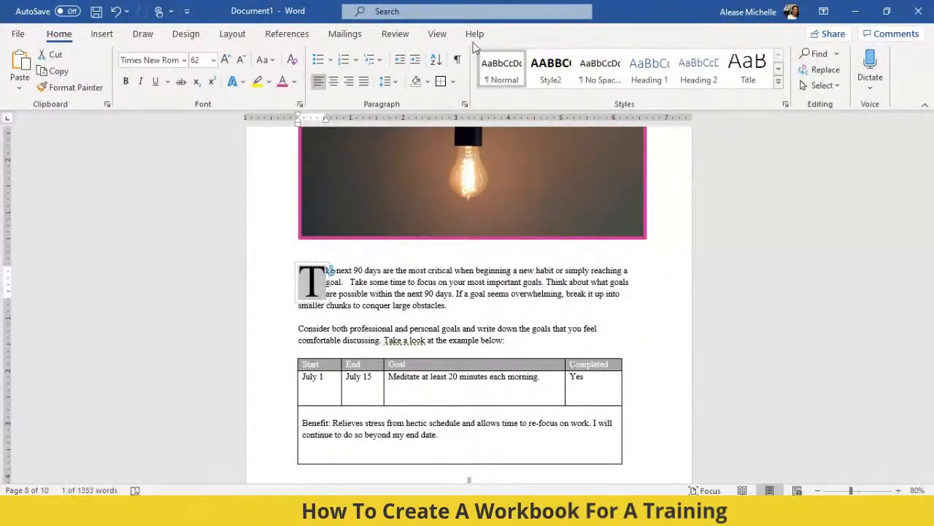
click(289, 86)
click(788, 317)
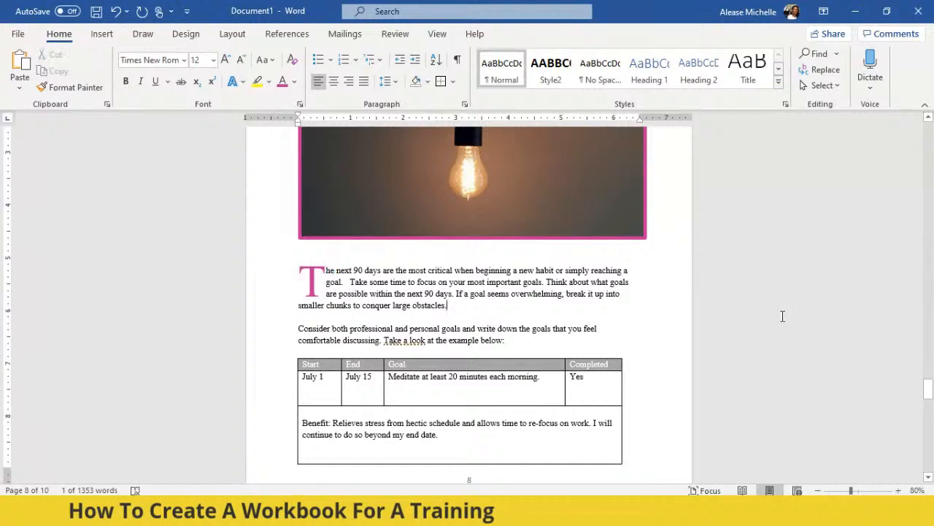
Step: Shade the header row of the example goal table on page 8 in the recent pink and center its labels
scroll(632, 333, down, 1)
click(545, 314)
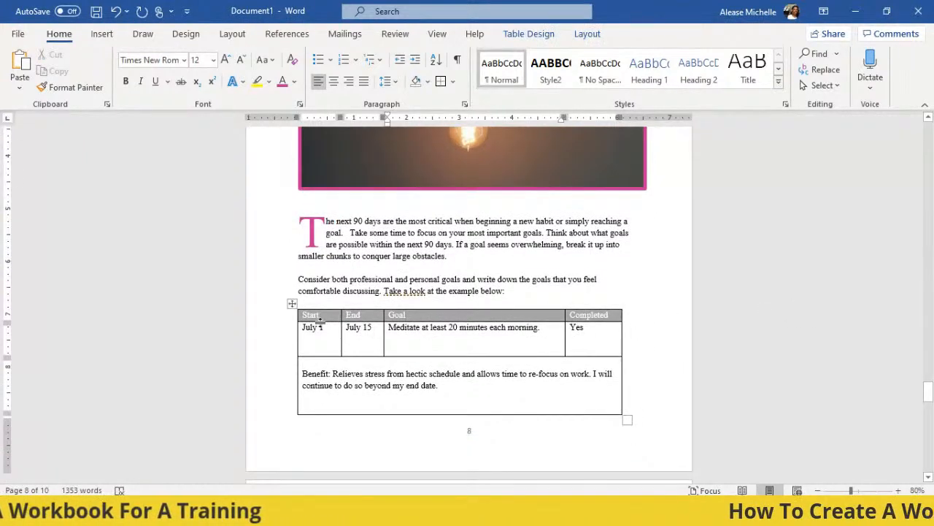
drag(306, 314, 607, 312)
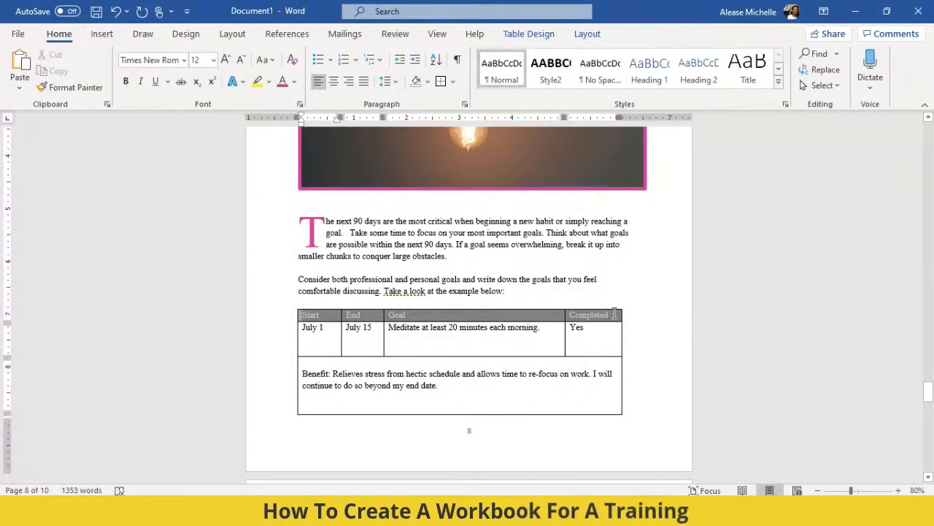
click(528, 34)
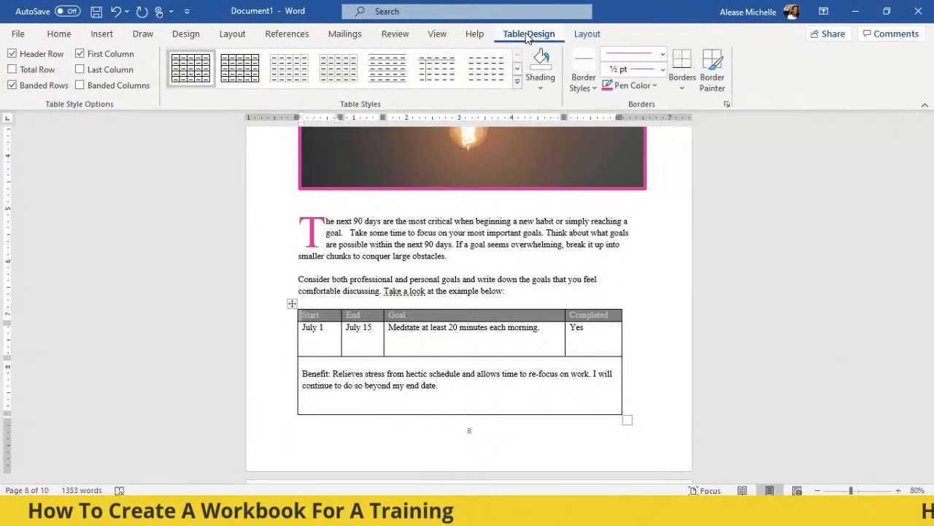
click(544, 85)
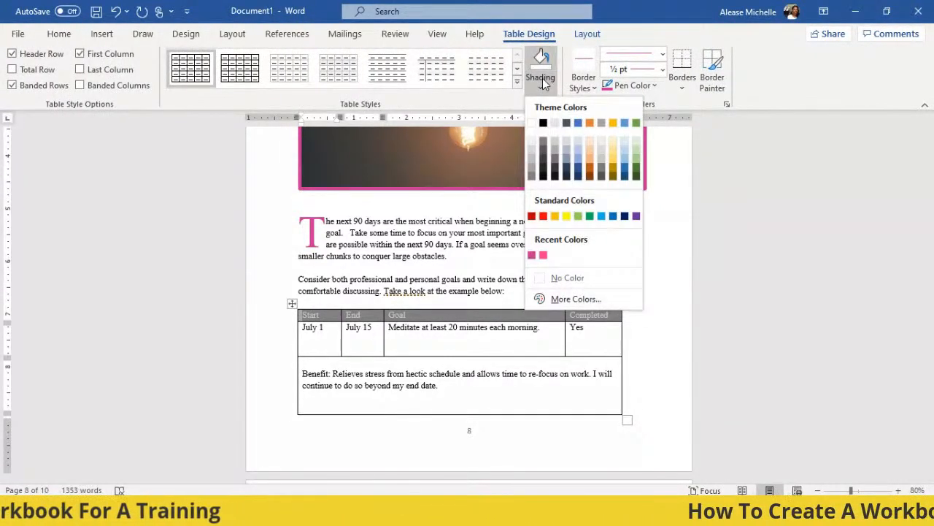
click(531, 256)
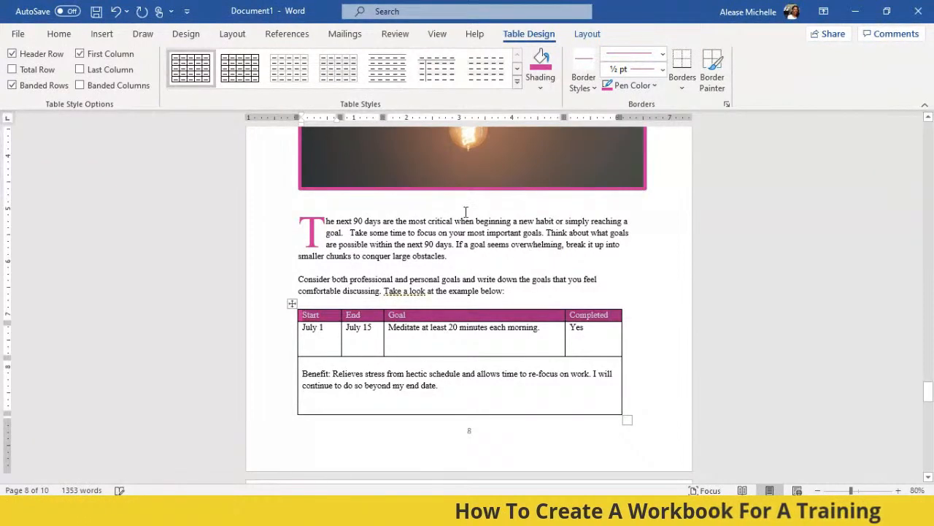
click(62, 34)
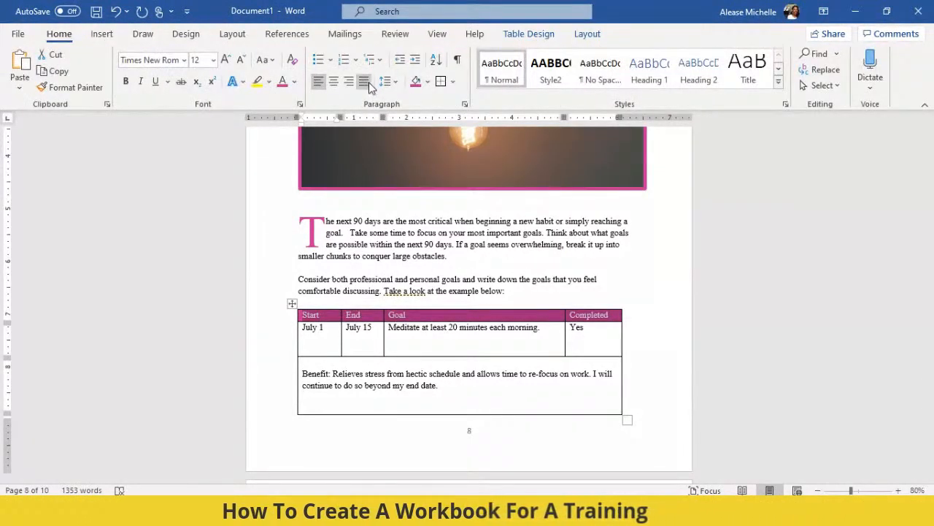
click(333, 81)
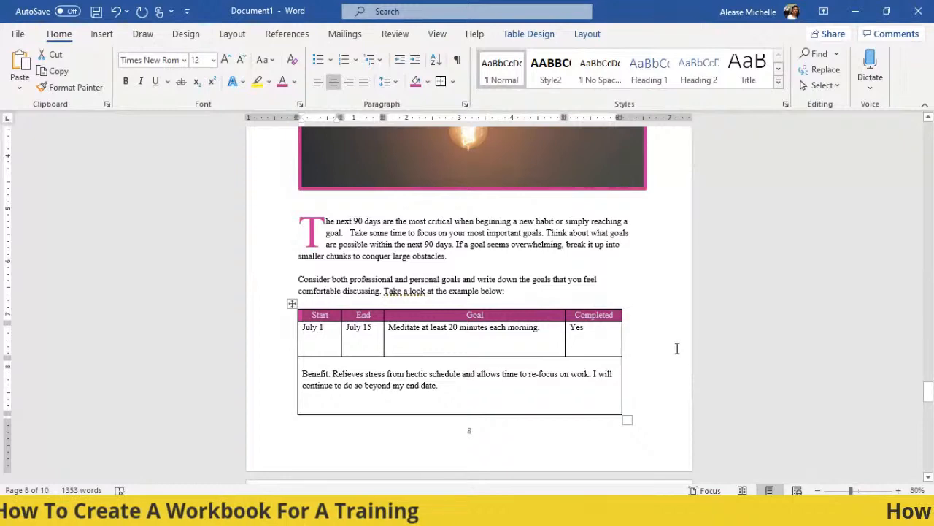
Step: Apply the same pink shading to the header row of the blank goal table on page 9 and center its labels
scroll(659, 358, down, 8)
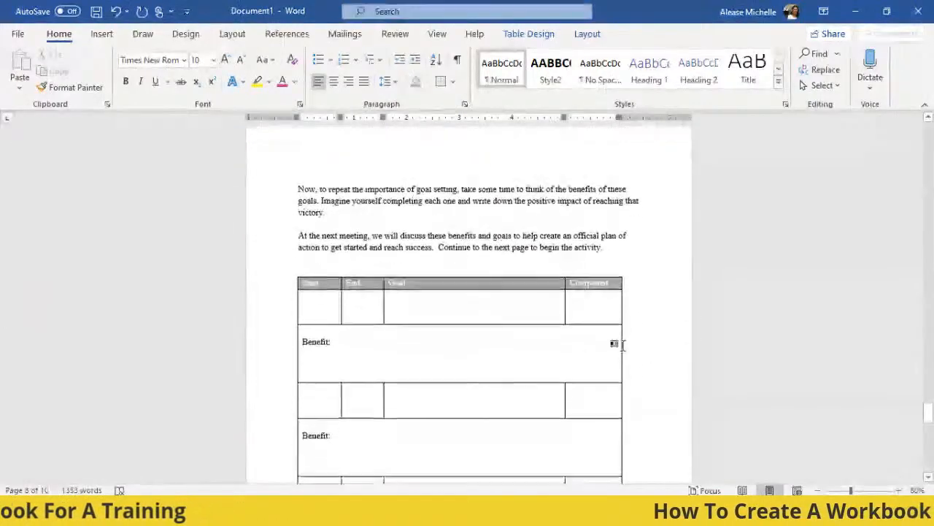
scroll(321, 285, up, 3)
scroll(308, 389, down, 2)
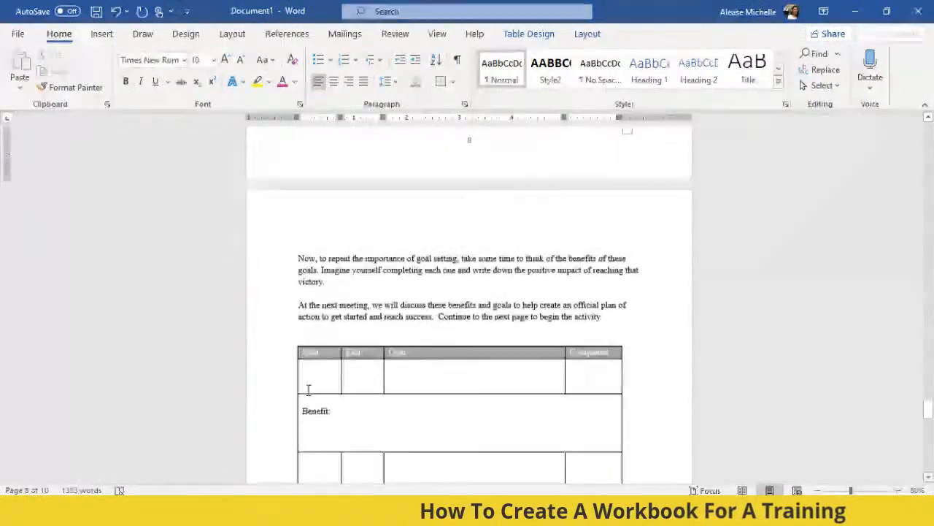
scroll(308, 390, down, 1)
drag(304, 301, 617, 301)
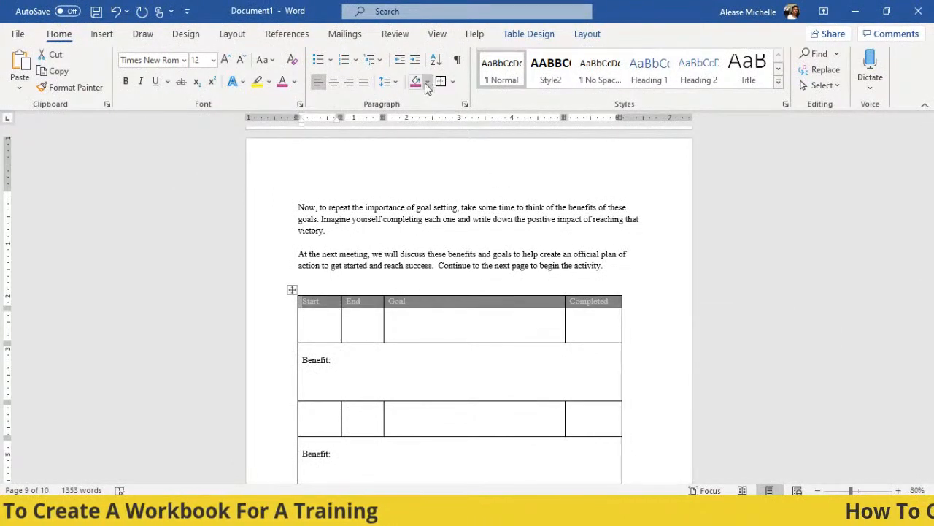
click(416, 81)
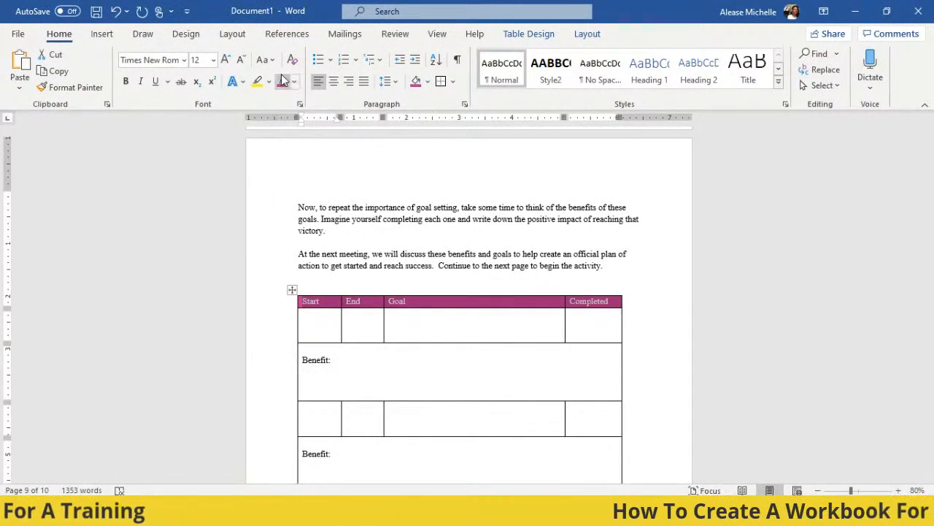
click(336, 83)
click(650, 310)
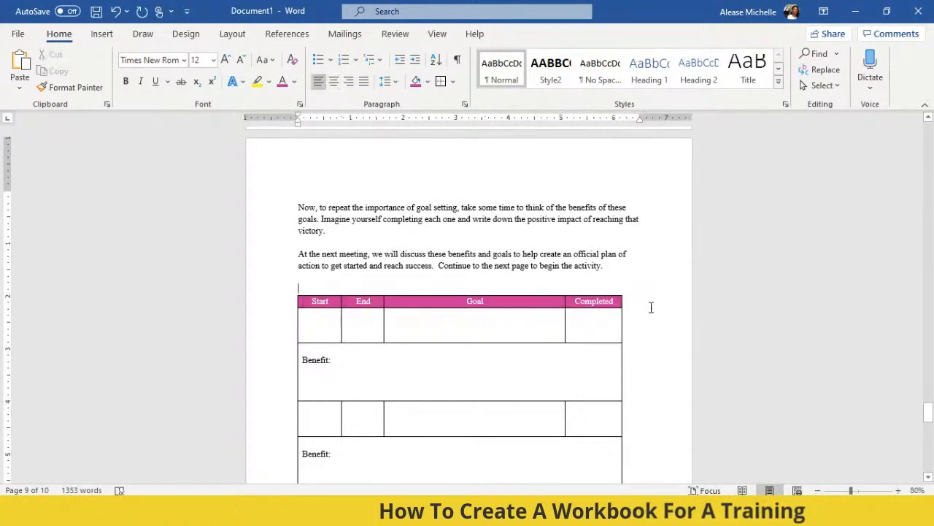
Step: Review the formatted planner, table and vision pages, then examine several pages together at 30% zoom
scroll(650, 321, down, 5)
scroll(648, 326, down, 5)
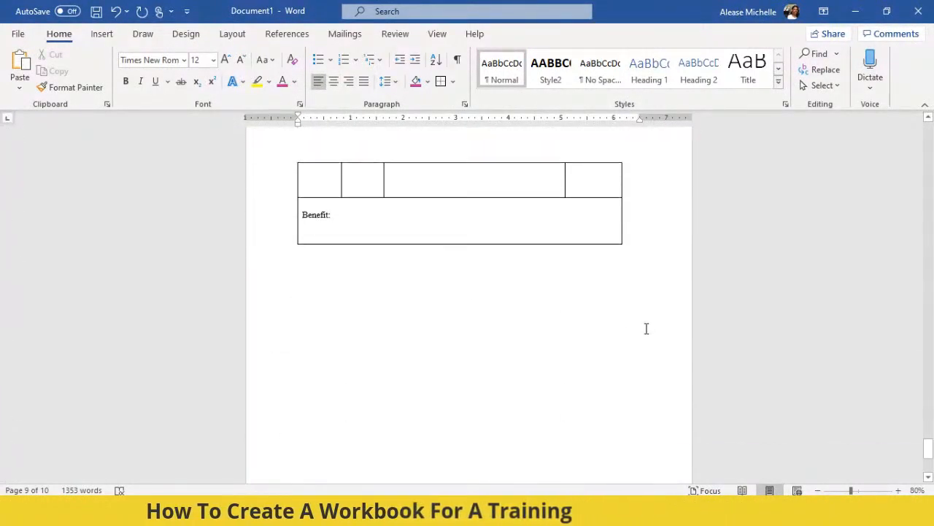
scroll(653, 336, up, 20)
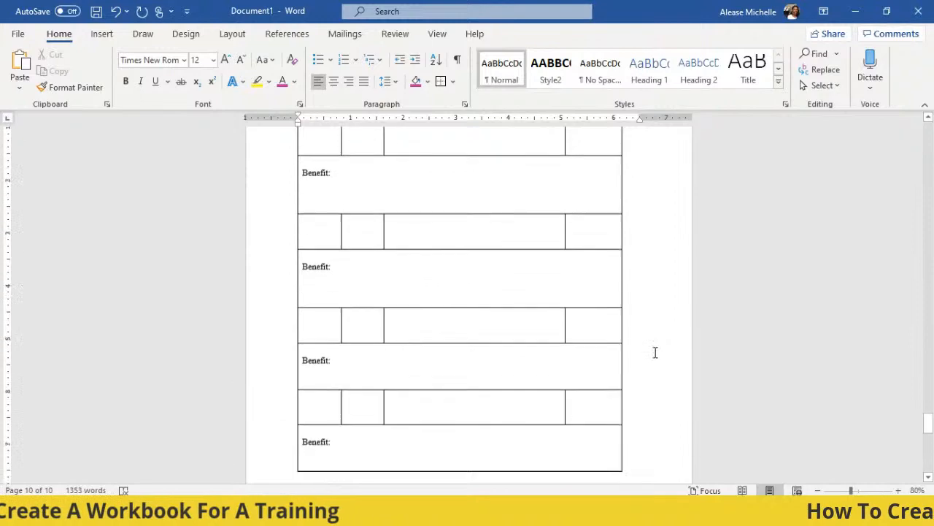
scroll(658, 366, up, 3)
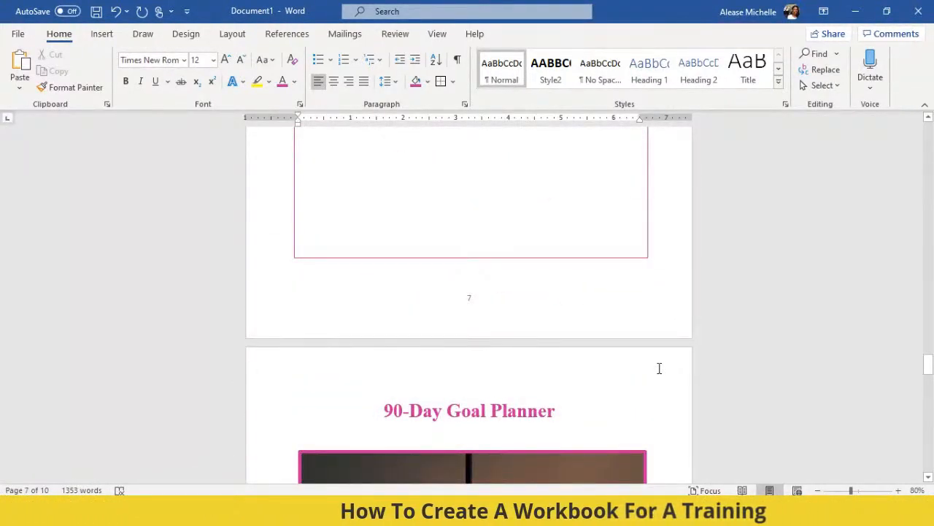
scroll(658, 368, up, 7)
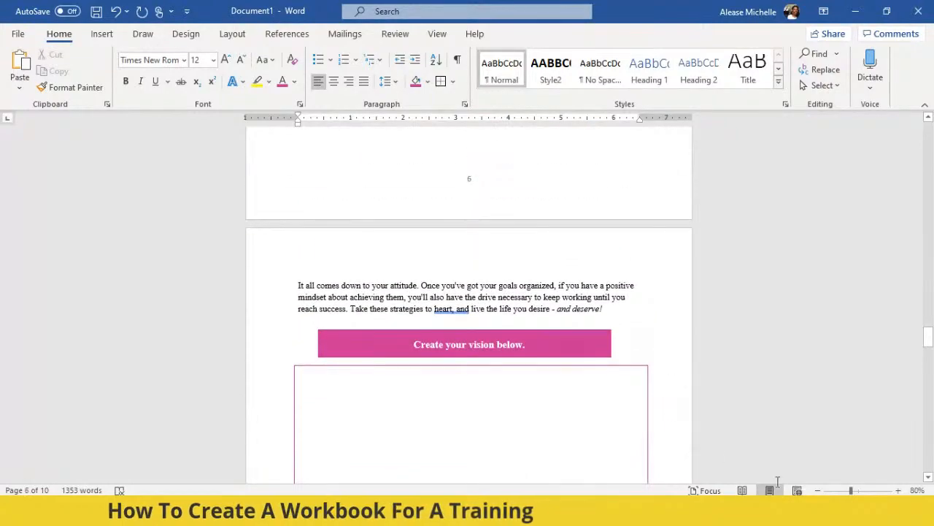
click(819, 490)
click(819, 491)
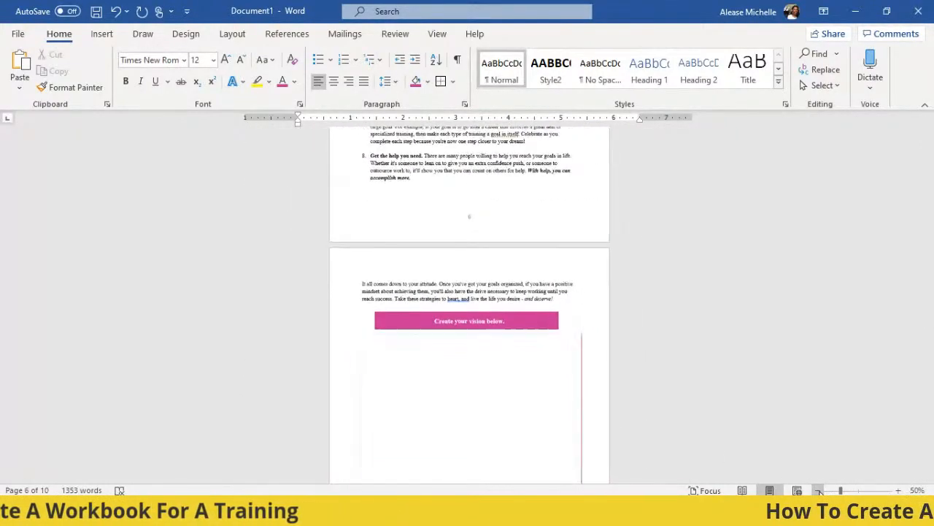
click(820, 490)
click(819, 491)
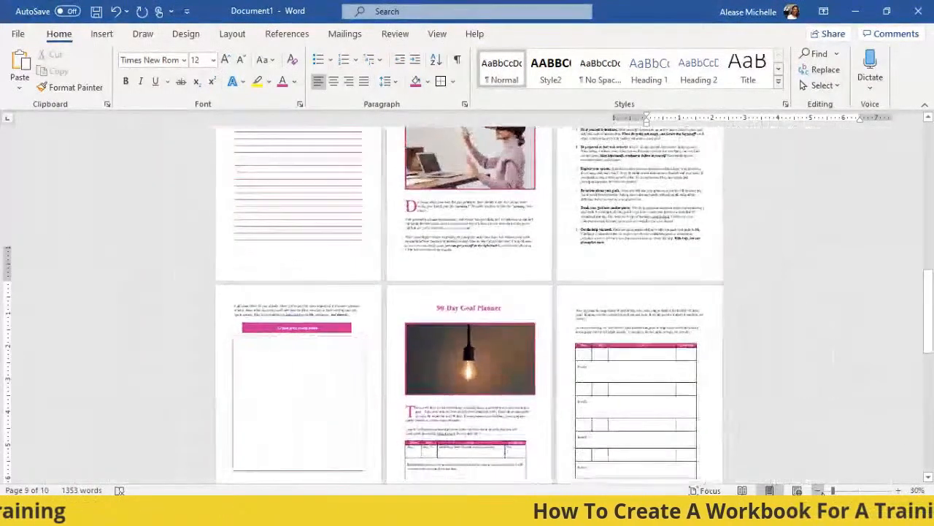
Step: Zoom the document out to 20% to examine all workbook pages together
click(819, 490)
click(819, 491)
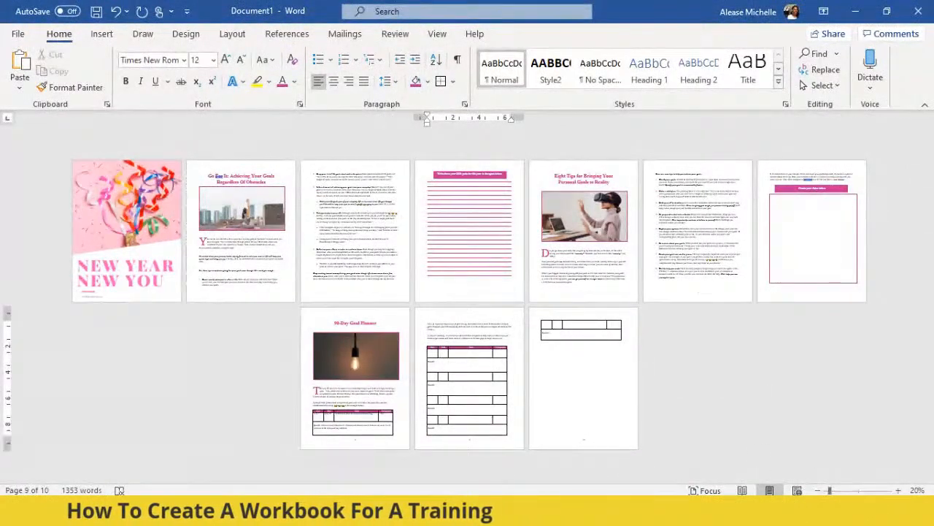
Step: Switch to the finished workbook PDF in the browser and review its page spreads from the cover through the 90-Day Goal Planner
key(alt+Tab)
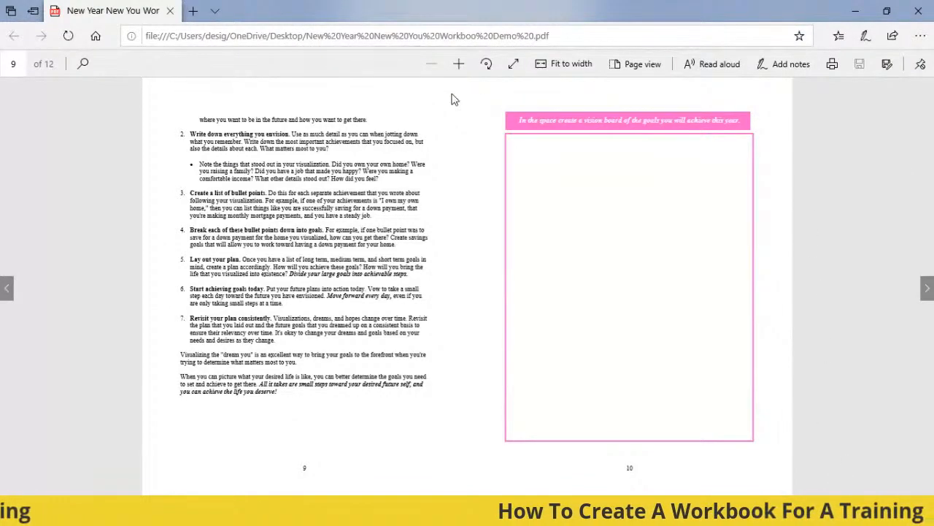
click(5, 291)
click(5, 291)
click(5, 291)
click(5, 291)
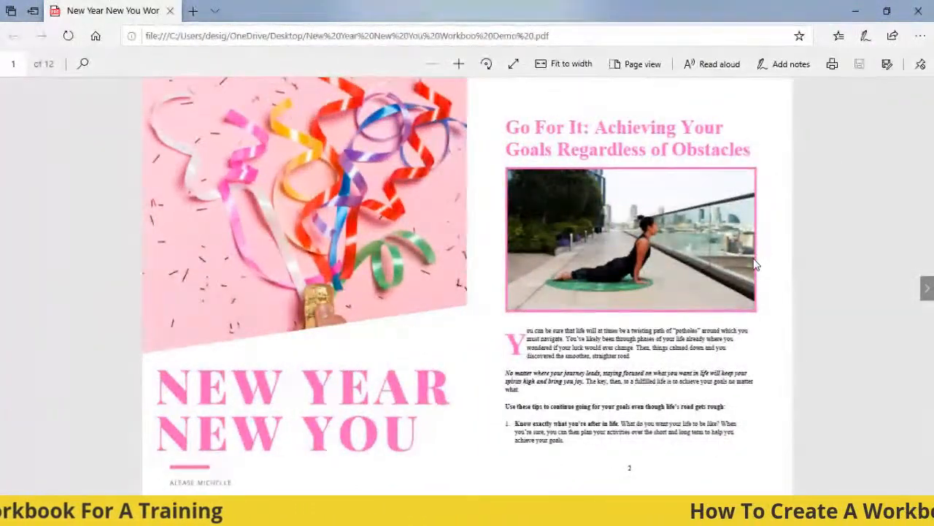
click(928, 291)
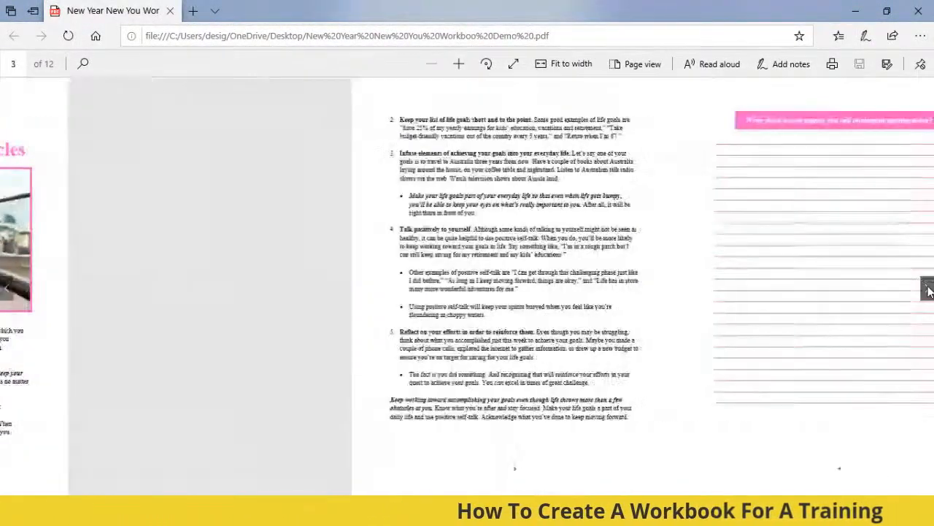
click(928, 291)
click(928, 291)
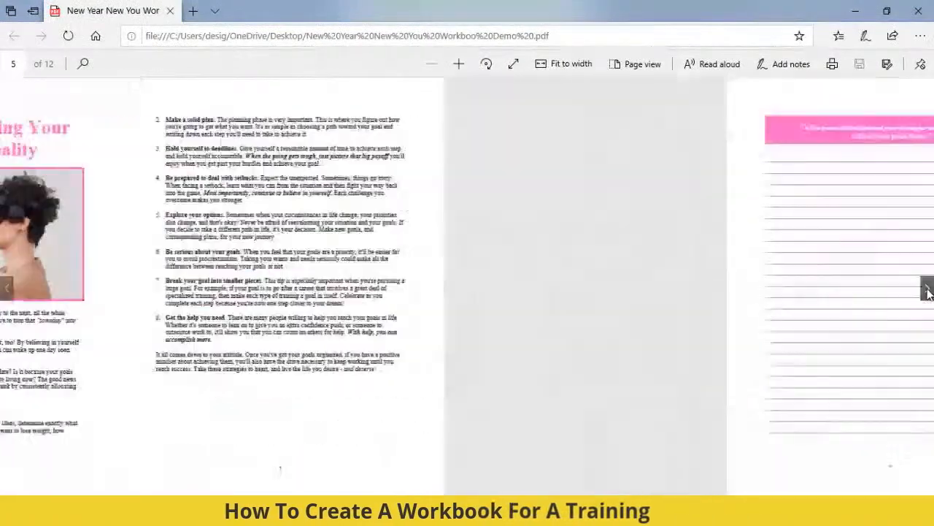
click(927, 291)
click(928, 291)
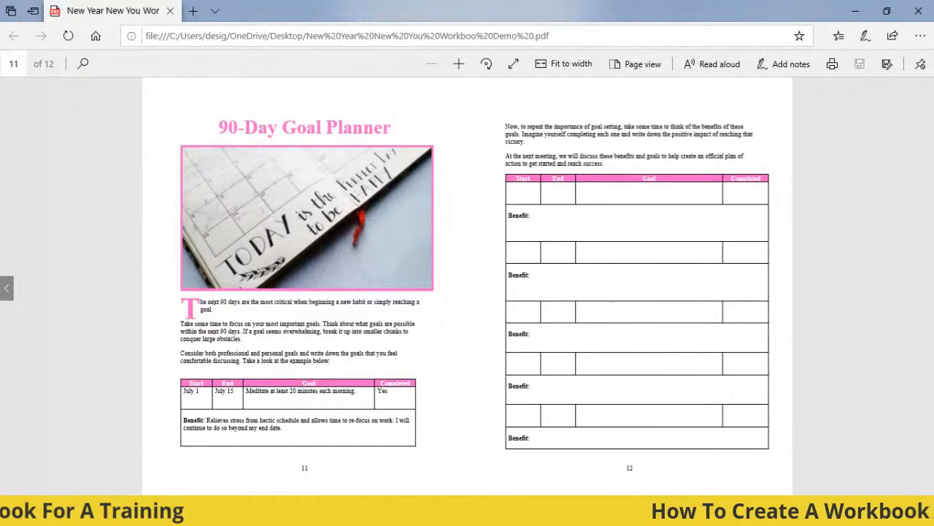
Step: Switch to the PDFescape page in Chrome and examine its free online and Windows desktop editor options
click(385, 481)
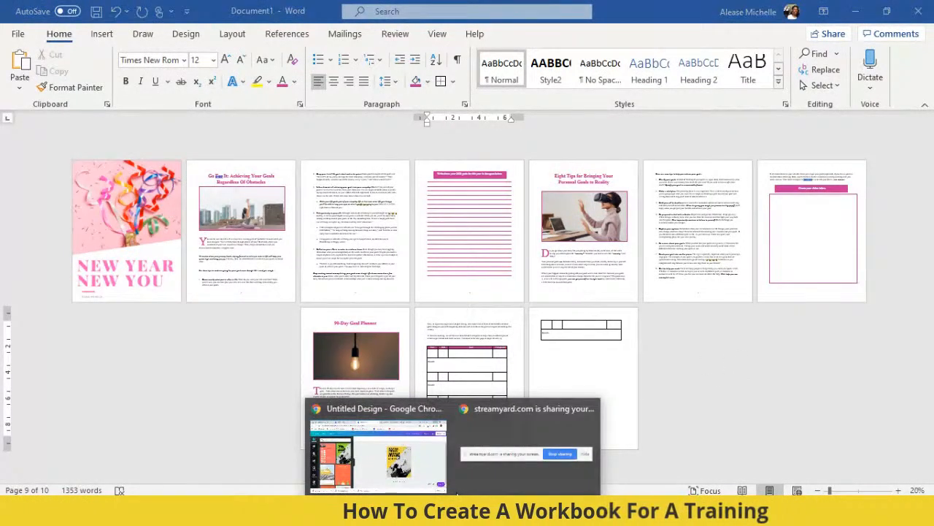
click(398, 412)
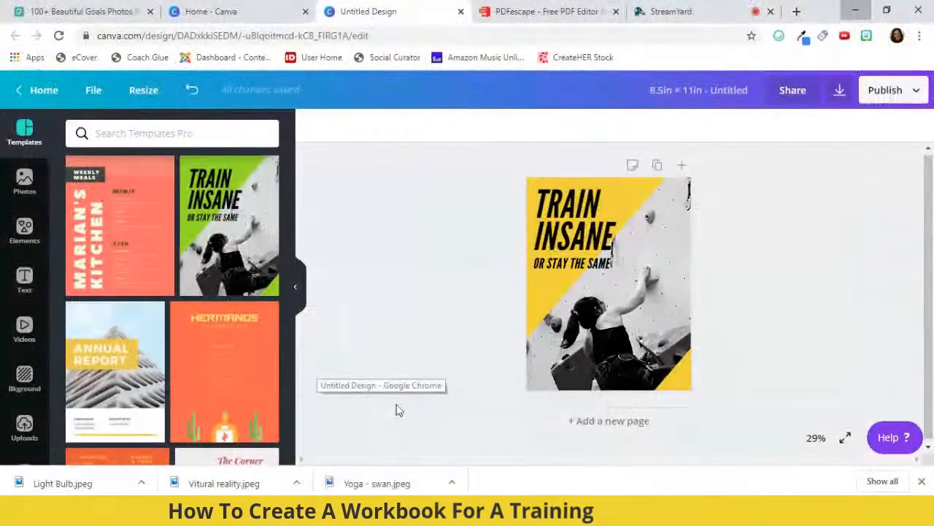
click(533, 12)
scroll(467, 321, down, 2)
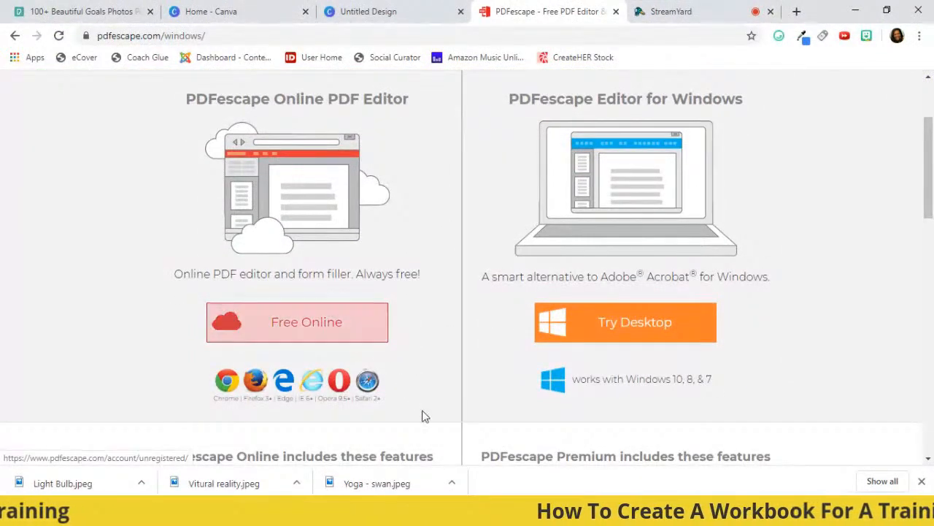
Step: Switch back to Document1 in Word, set up saving it to the Desktop in PDF format, and cancel without saving
mouse_move(475, 517)
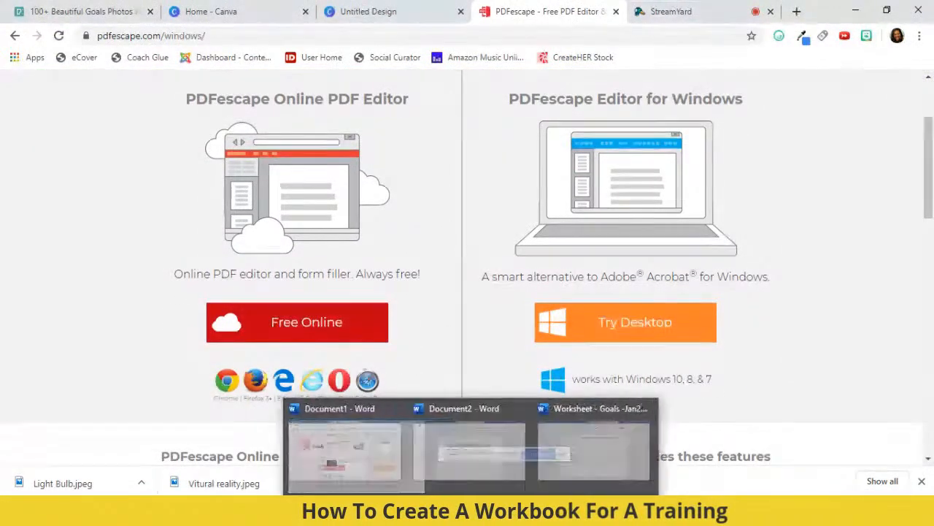
click(353, 454)
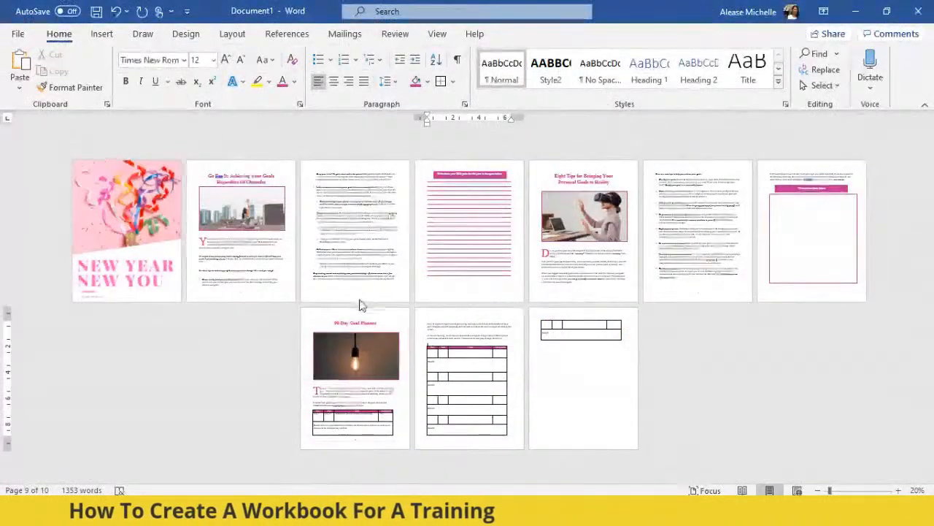
click(18, 35)
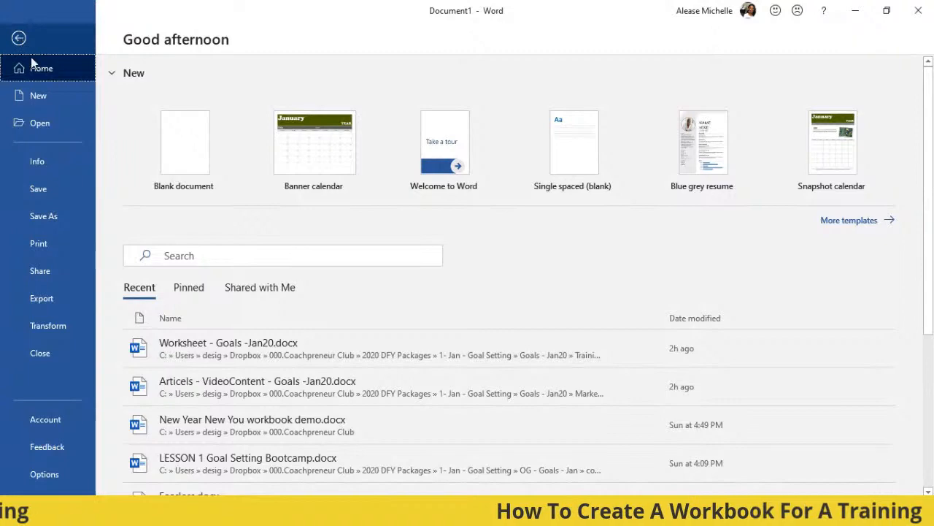
click(38, 223)
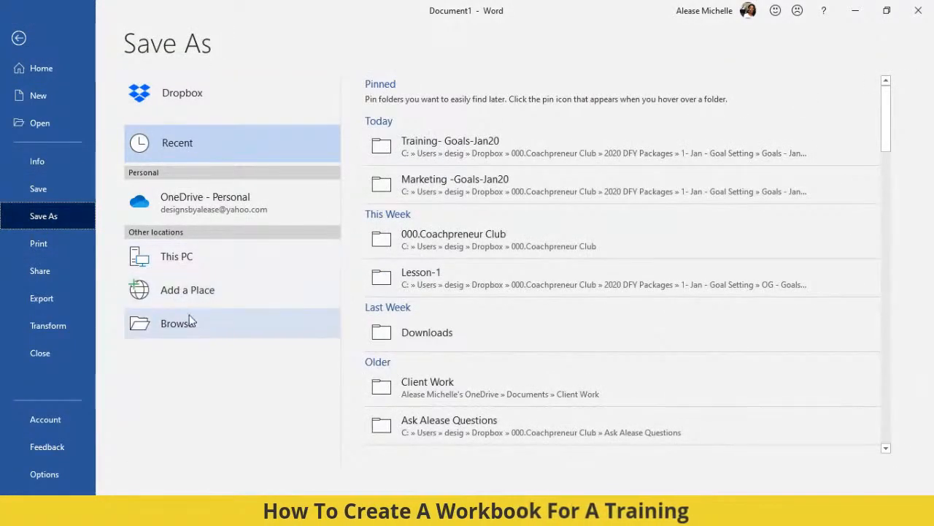
click(177, 323)
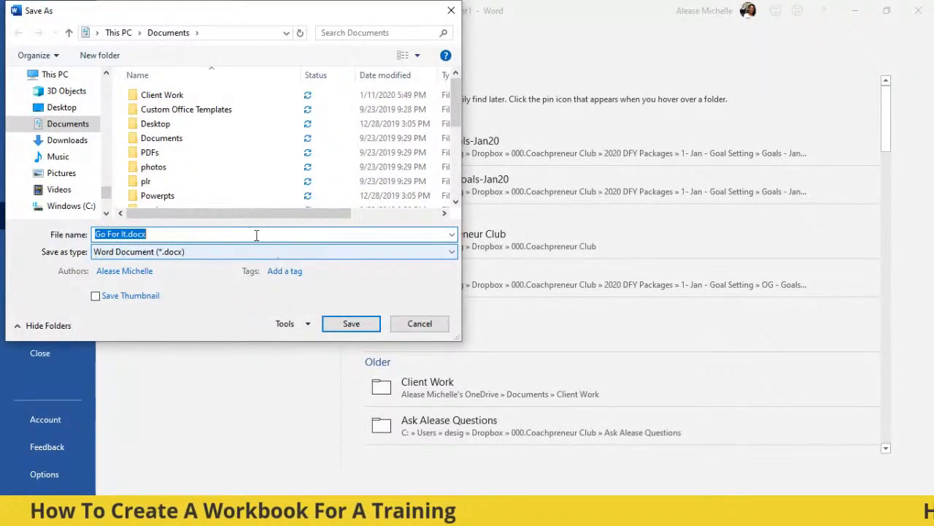
scroll(80, 161, up, 8)
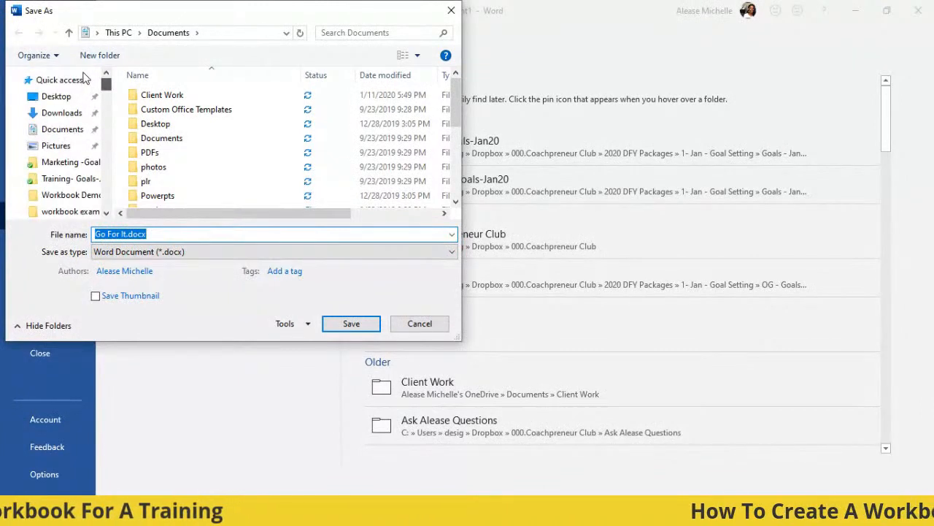
click(56, 97)
click(433, 252)
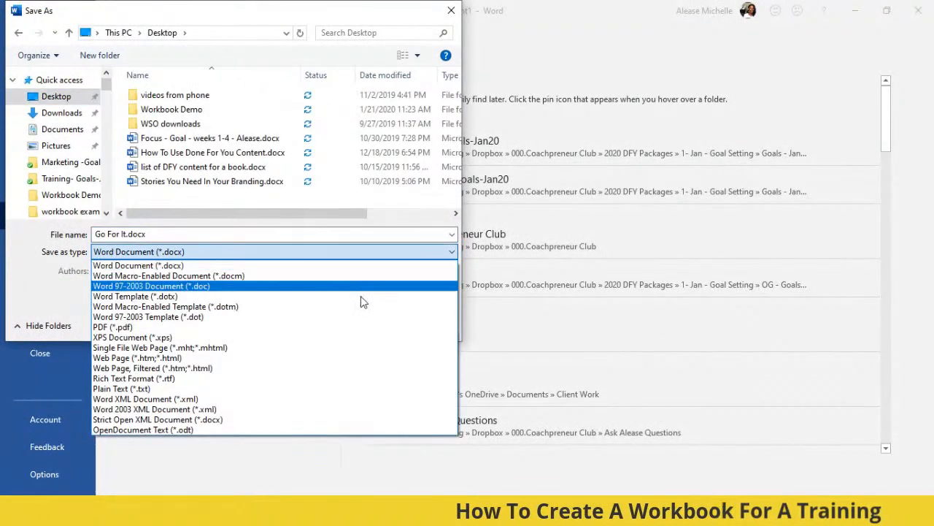
click(331, 327)
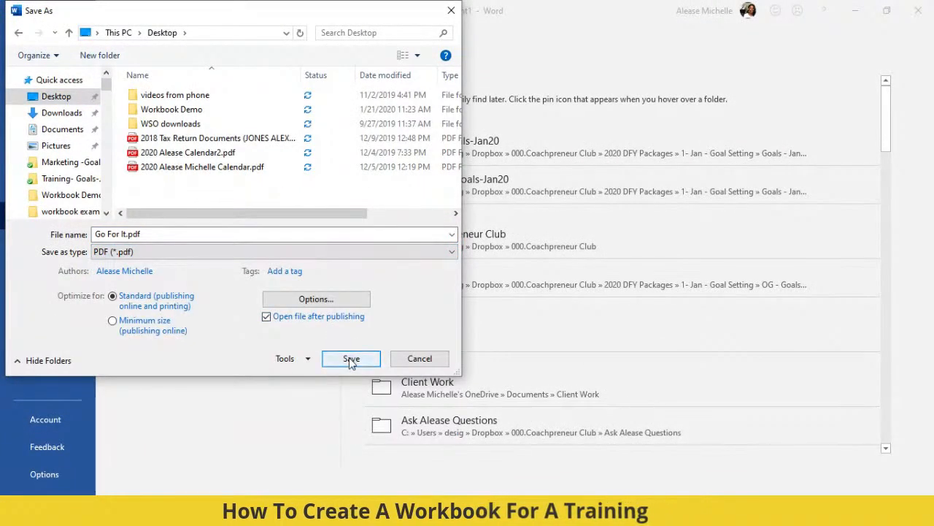
click(450, 10)
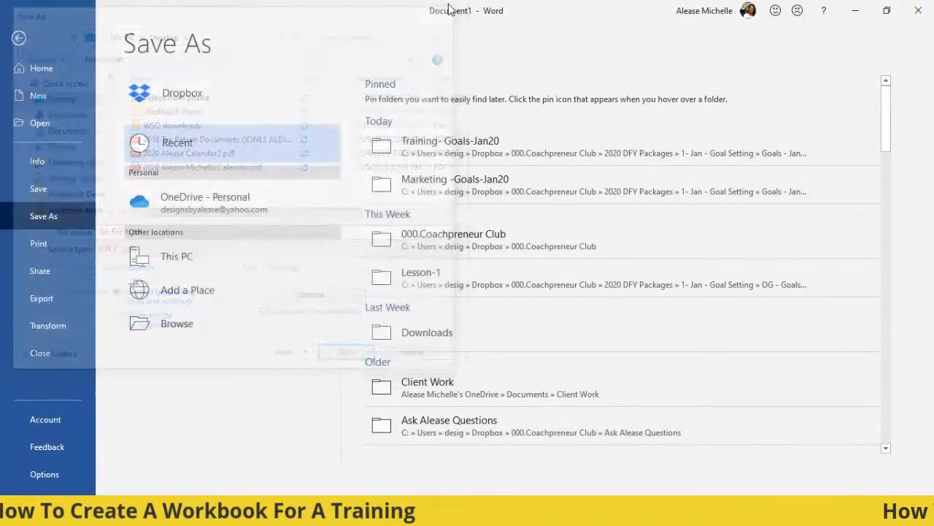
Step: Return to the finished workbook PDF and page back from the goal planner to the strategies writing page
click(854, 10)
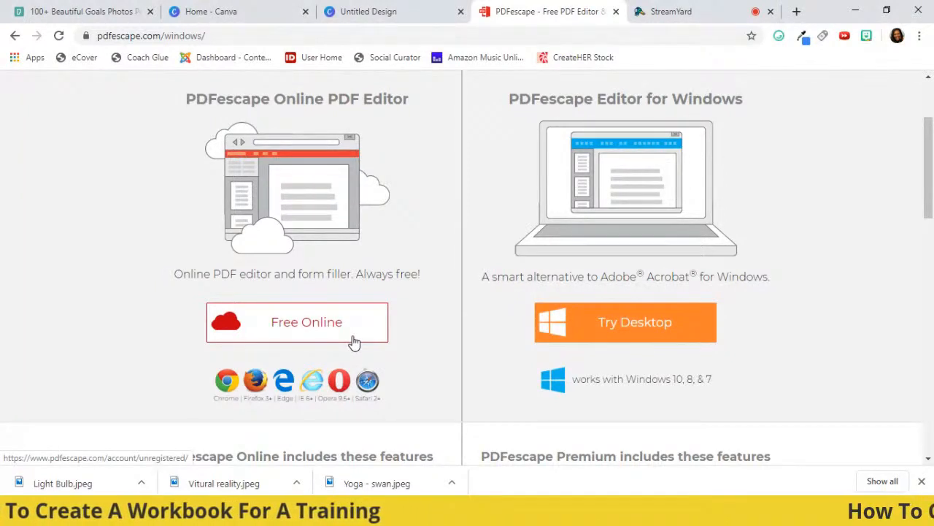
mouse_move(453, 513)
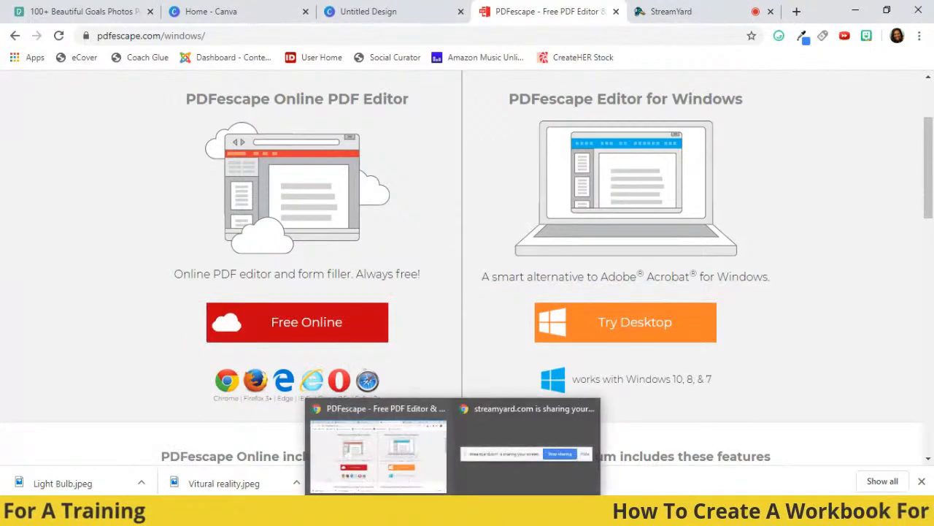
click(435, 415)
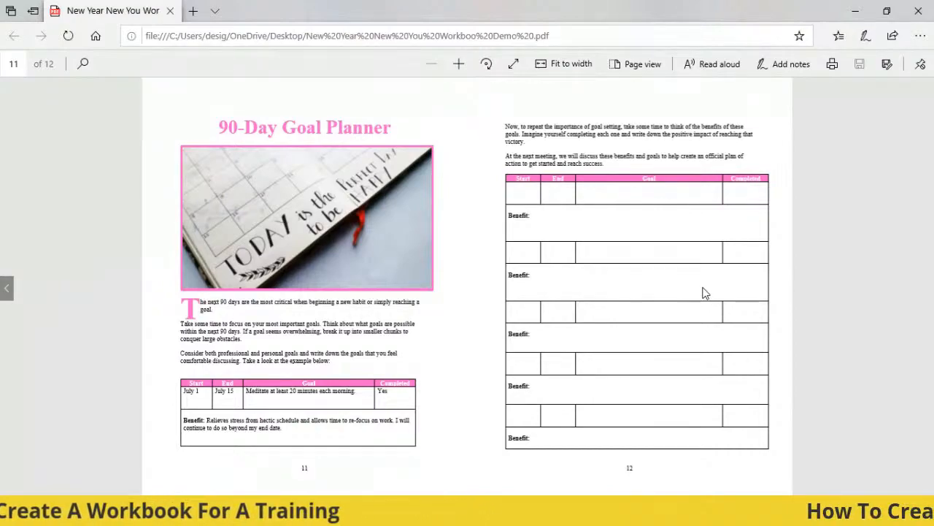
scroll(700, 277, up, 2)
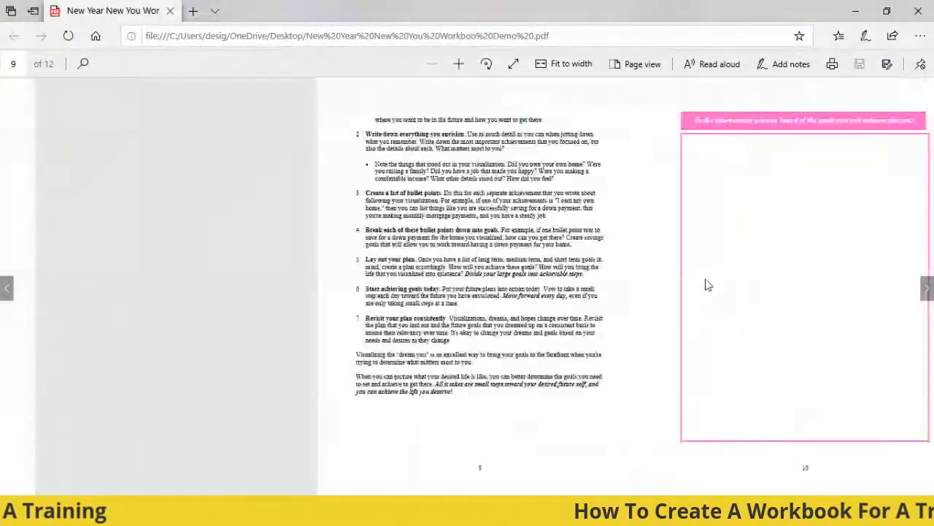
scroll(706, 286, up, 2)
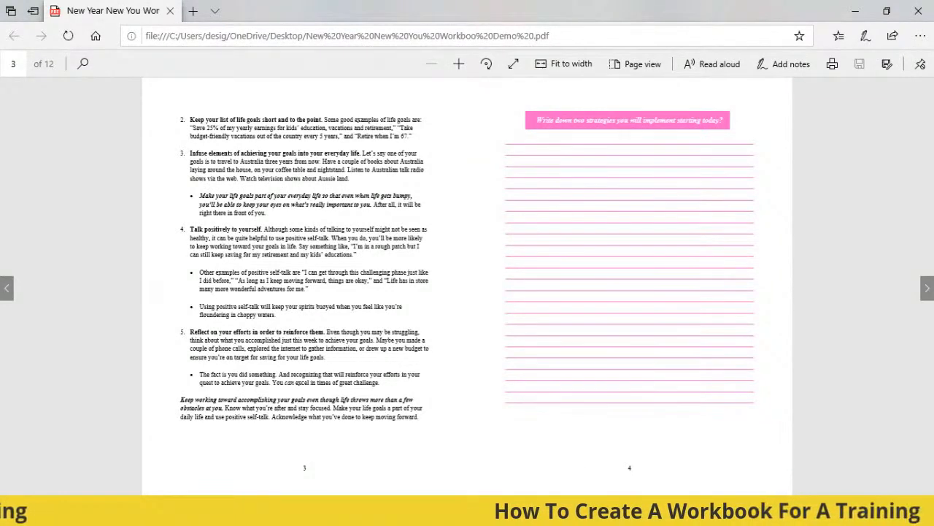
Step: Switch to the StreamYard studio in Chrome and change the broadcast to the single-camera layout
click(453, 512)
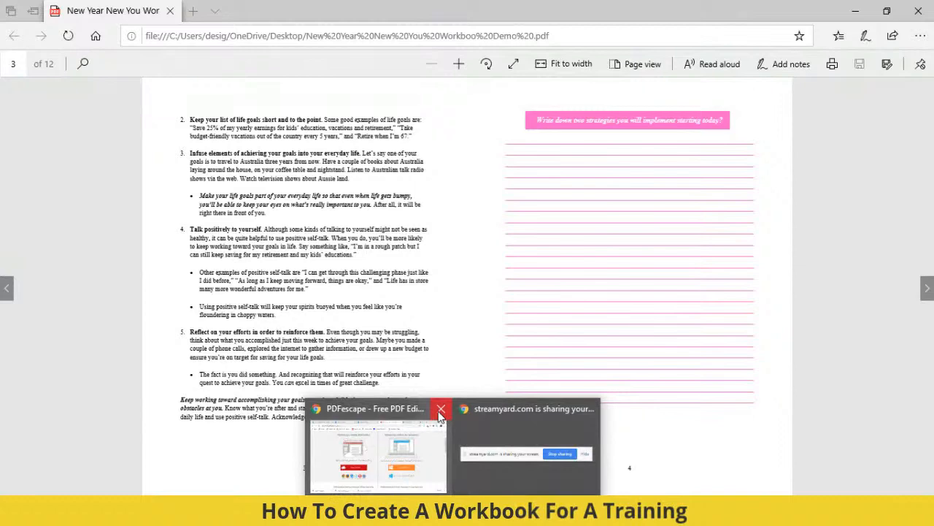
click(379, 431)
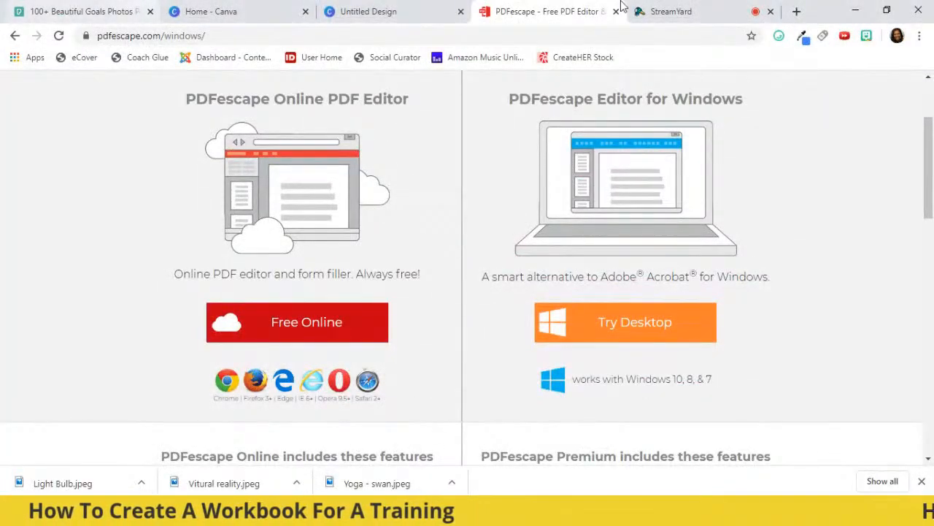
click(694, 10)
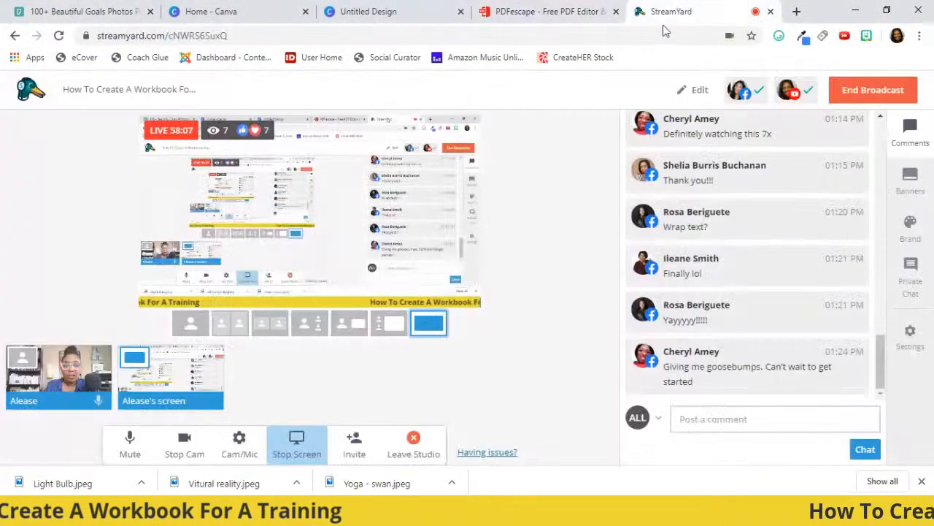
click(185, 326)
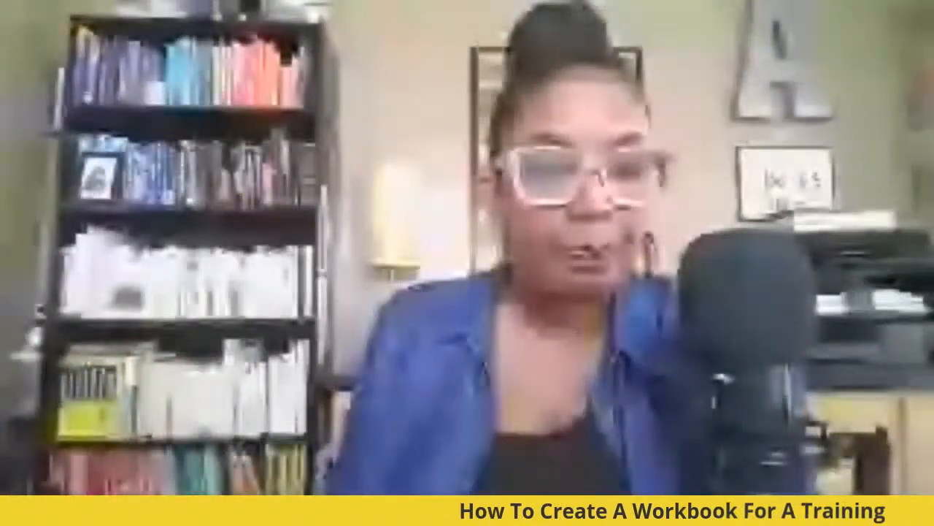